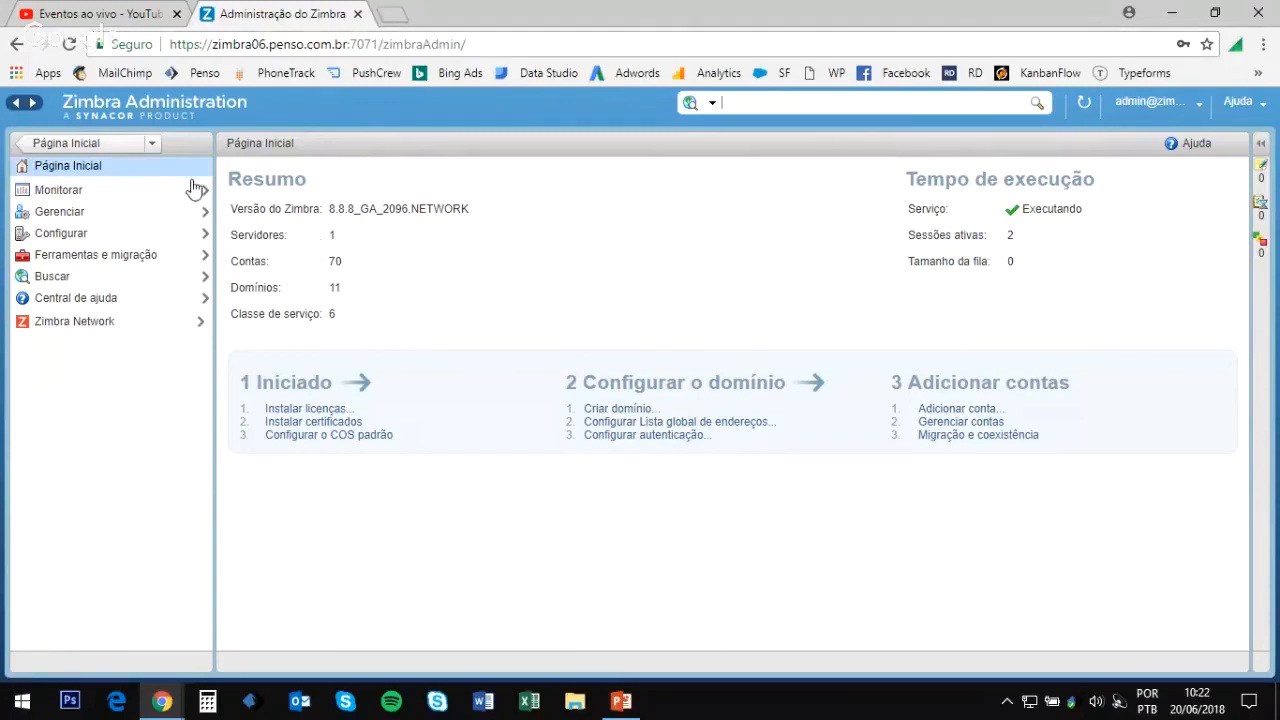
Step: Open Status do servidor and select the server to list its services, all running
click(137, 195)
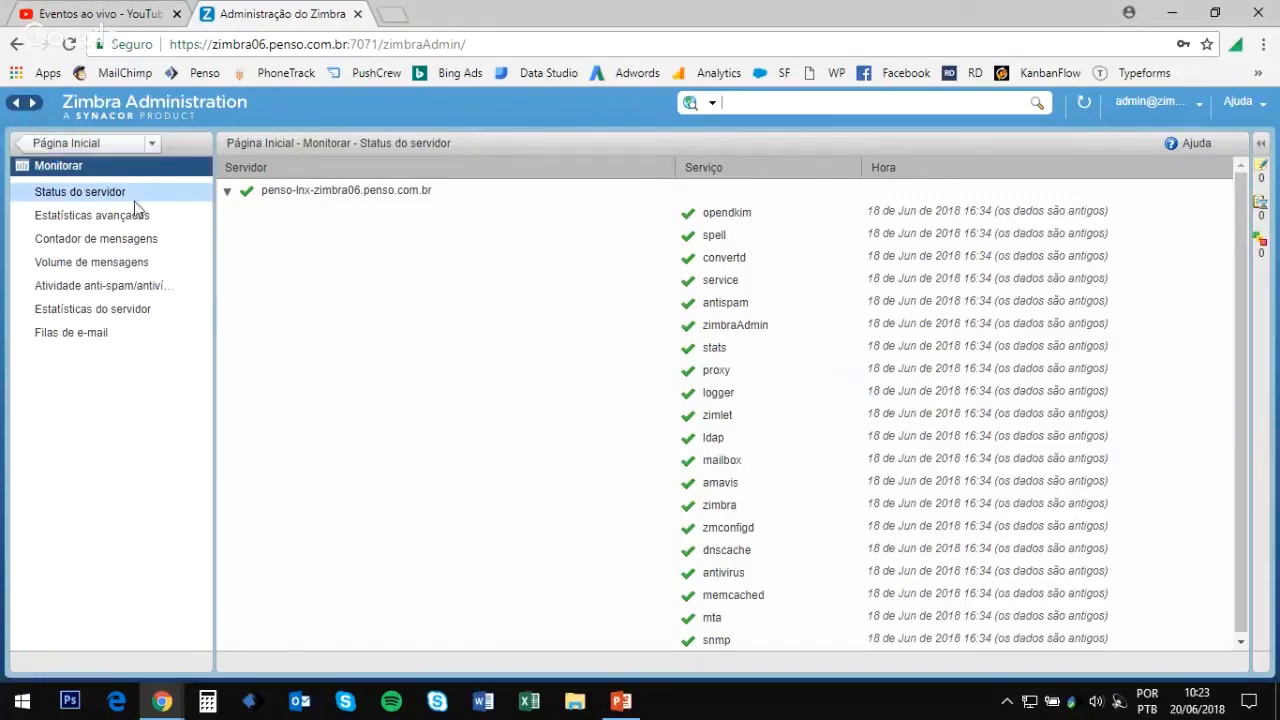
click(560, 262)
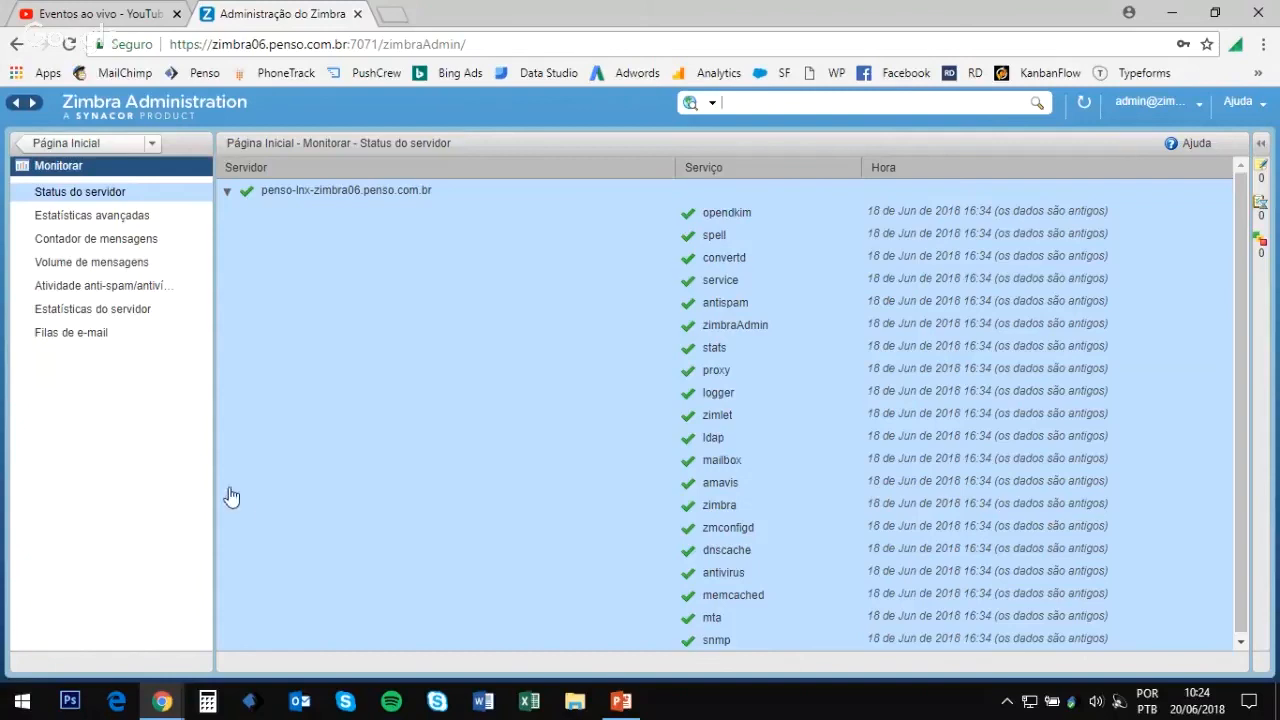
Step: Browse the Contador de mensagens charts for 48 hours, 30, 60 and 365 days, then open Volume de mensagens
click(103, 247)
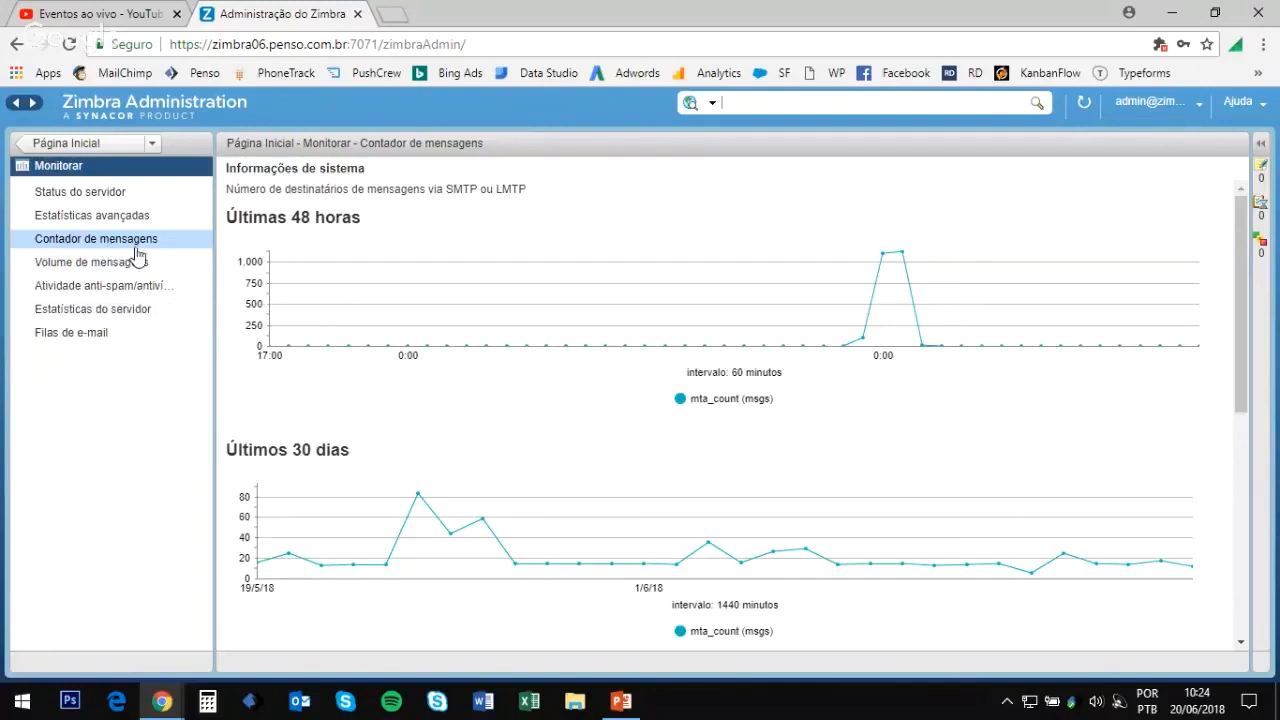
scroll(539, 321, down, 4)
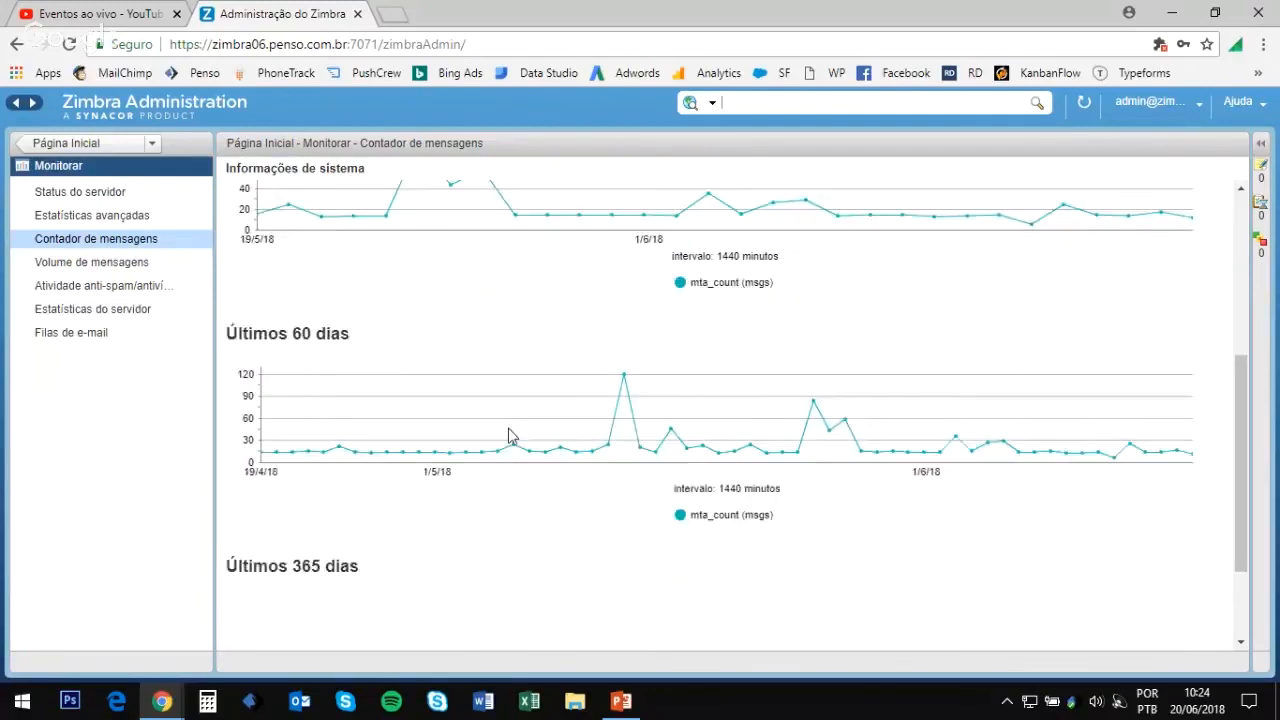
scroll(500, 400, up, 4)
scroll(514, 386, down, 5)
scroll(517, 403, up, 5)
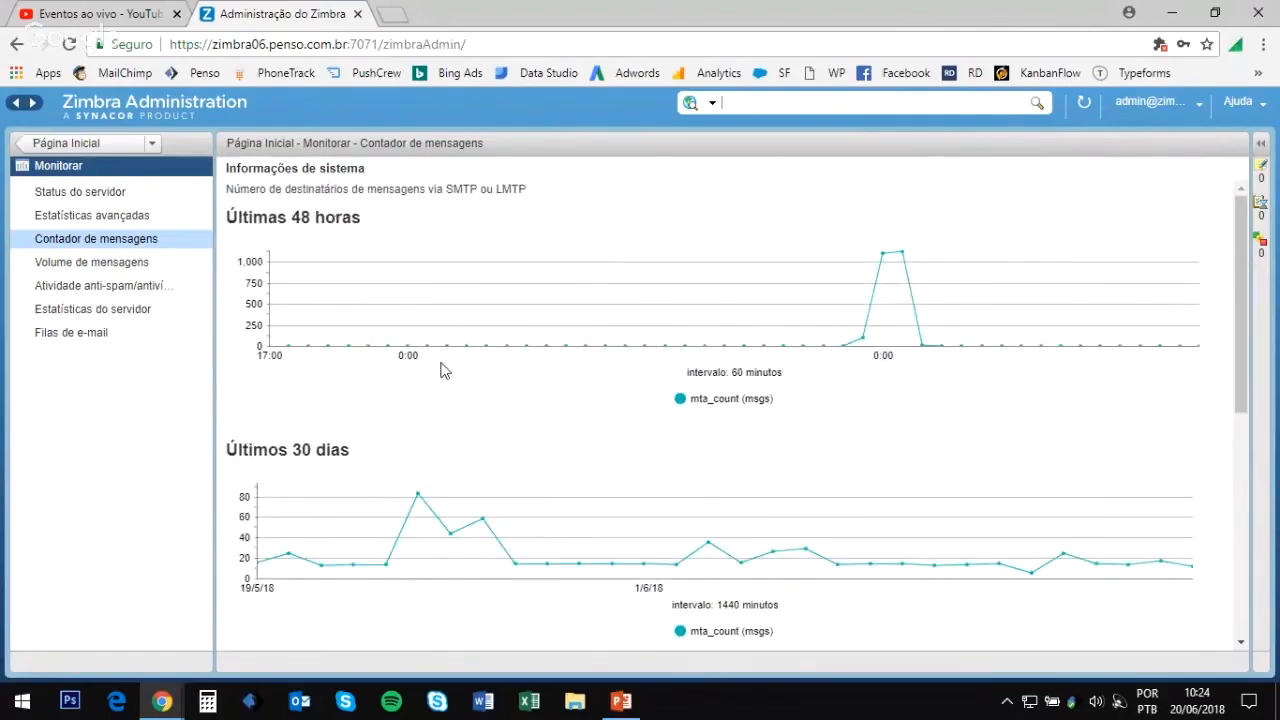
scroll(450, 375, down, 3)
scroll(451, 388, down, 2)
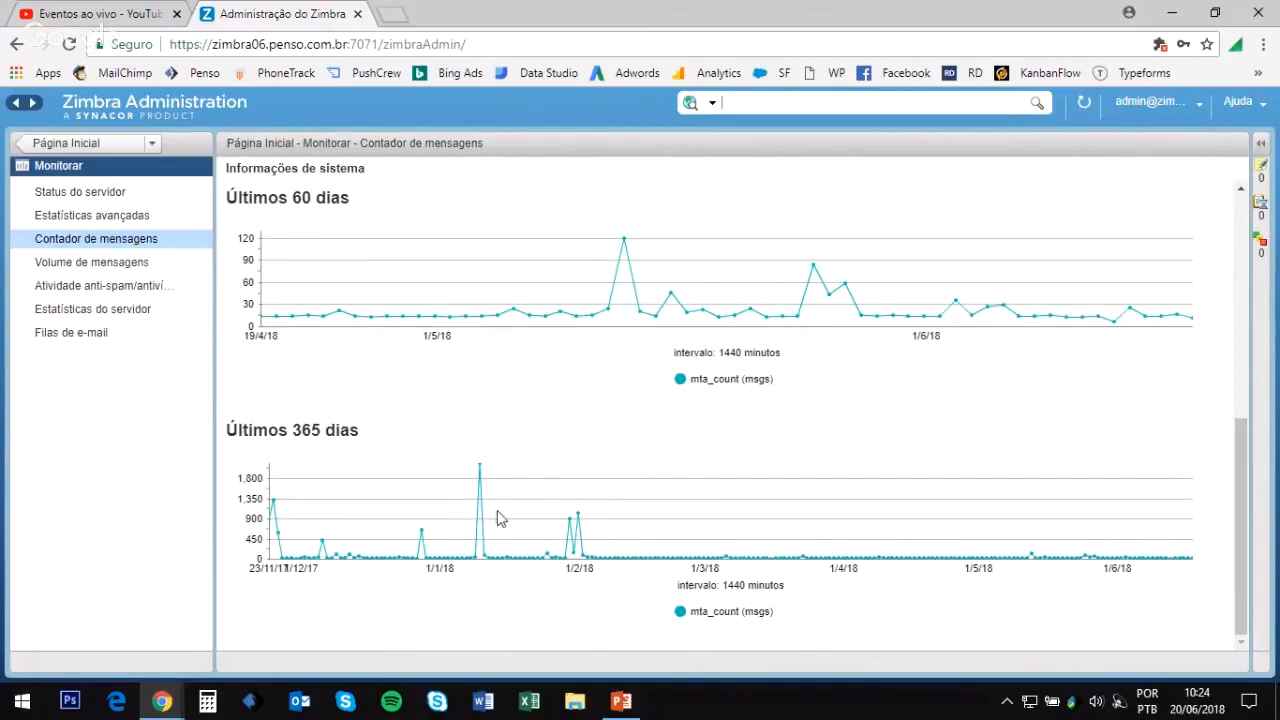
scroll(503, 517, up, 1)
scroll(506, 517, down, 1)
scroll(495, 525, up, 1)
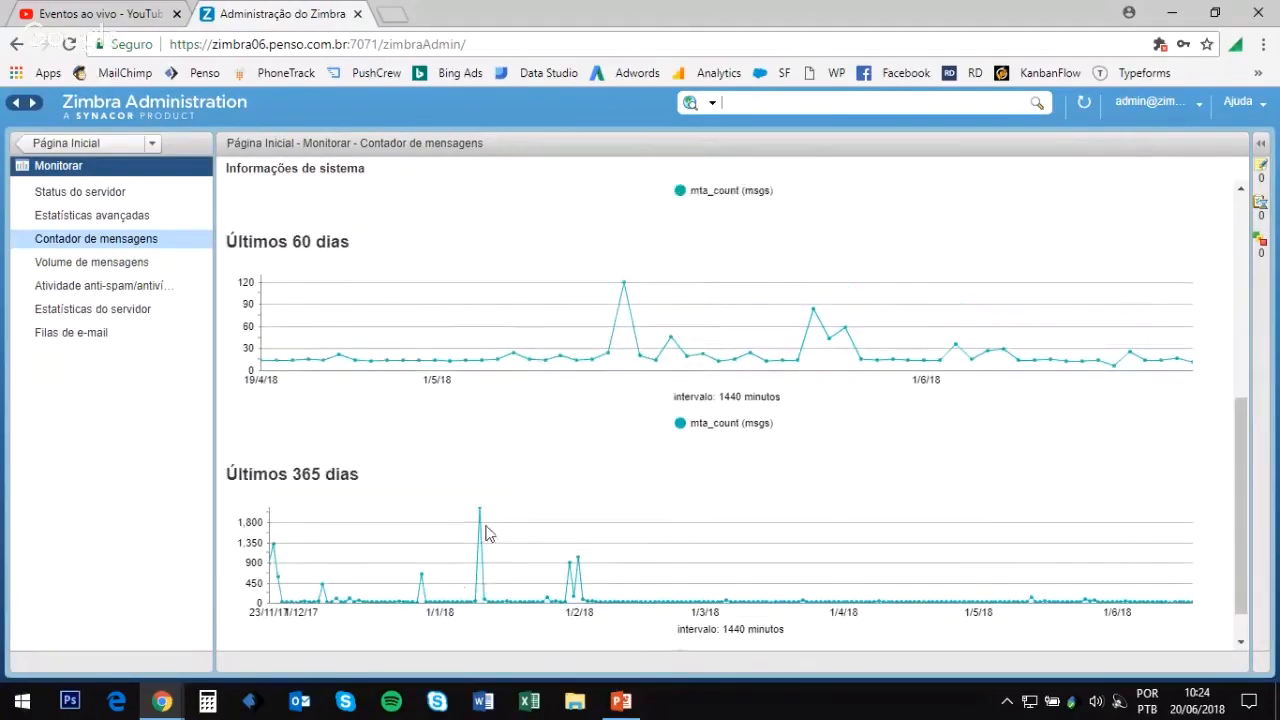
scroll(487, 535, up, 5)
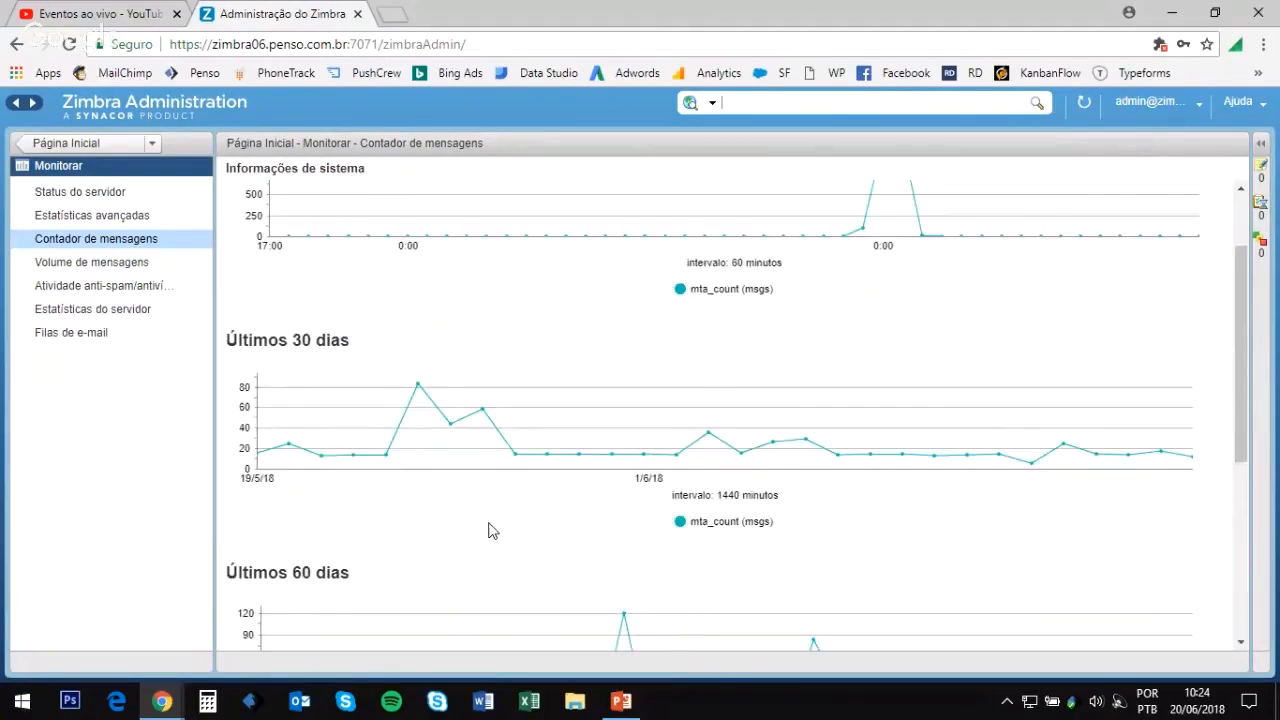
click(144, 263)
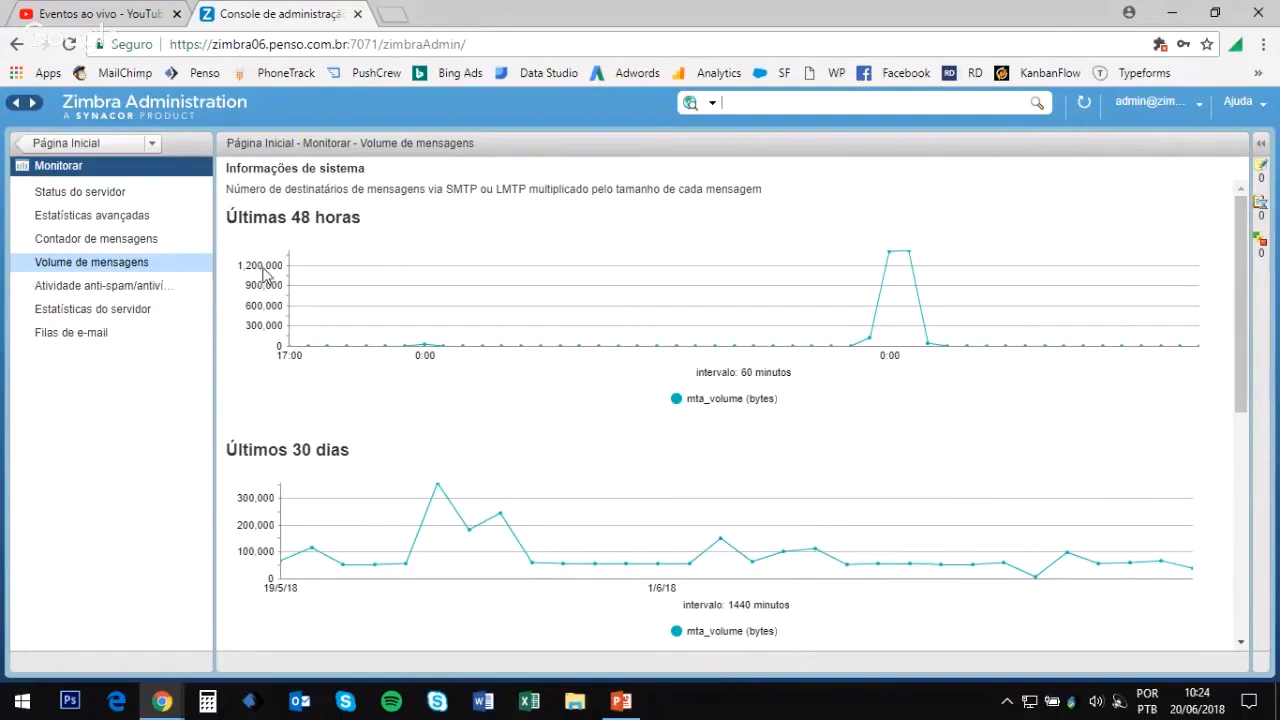
Step: Scroll through the message volume charts, then view anti-spam/antivirus activity and the mail queues
scroll(470, 490, down, 5)
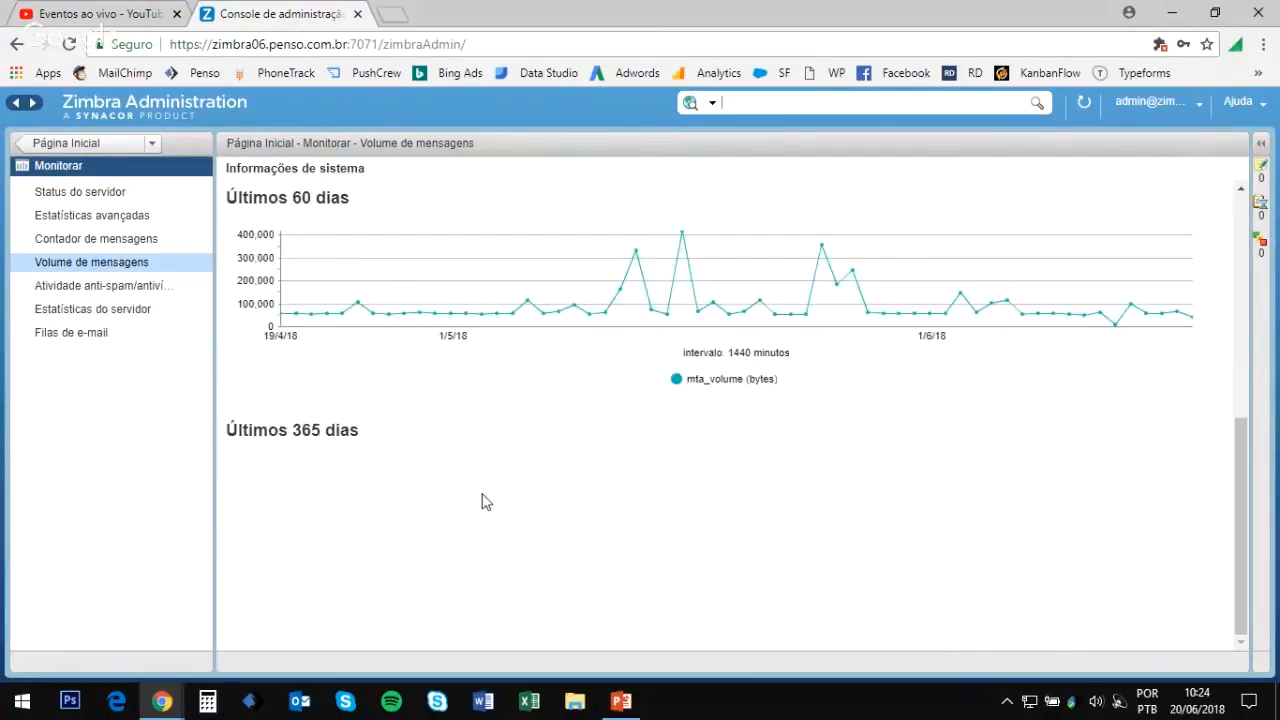
scroll(483, 503, up, 6)
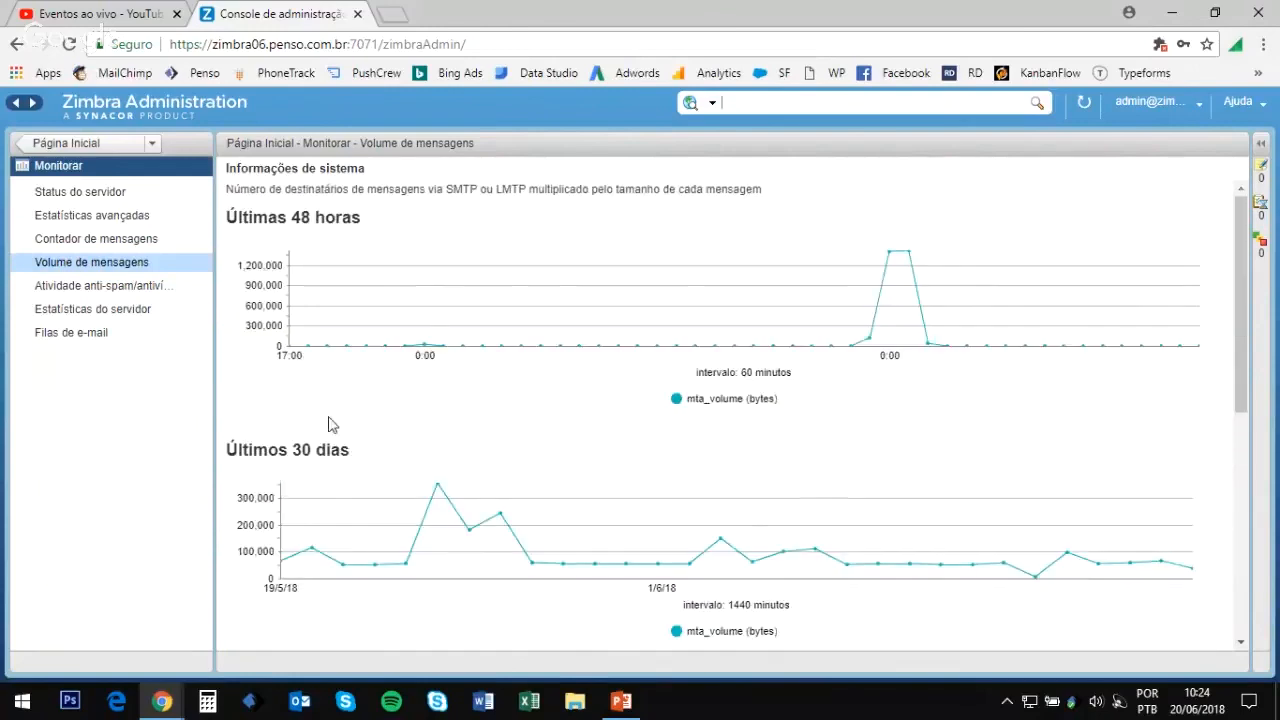
click(145, 290)
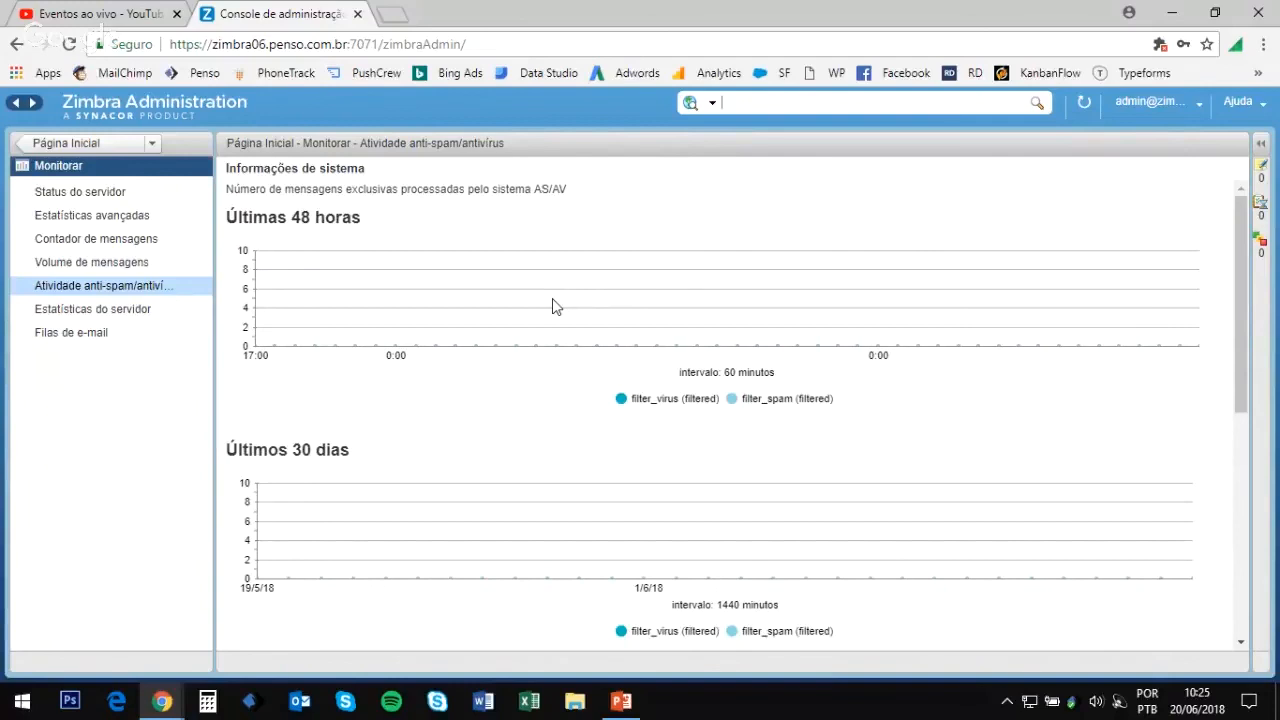
click(88, 336)
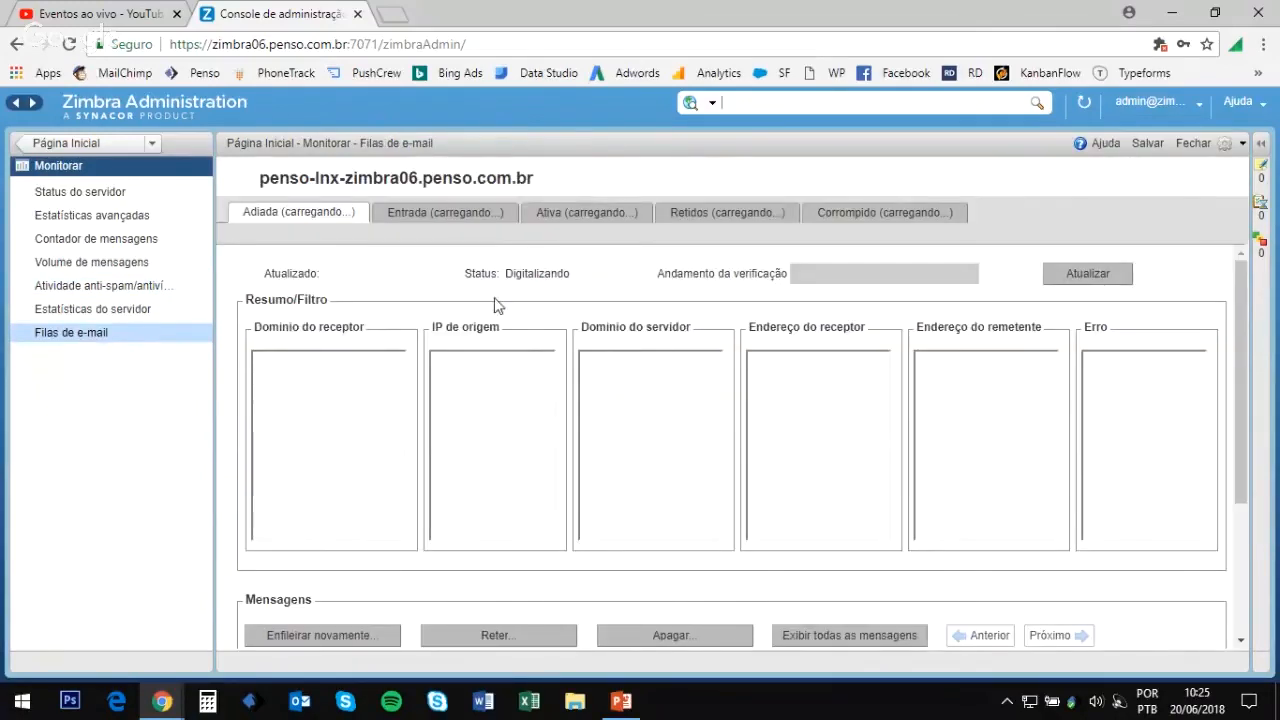
Step: Confirm the deferred, incoming, active, held and corrupt queues are empty, then return to Página Inicial
scroll(526, 363, down, 3)
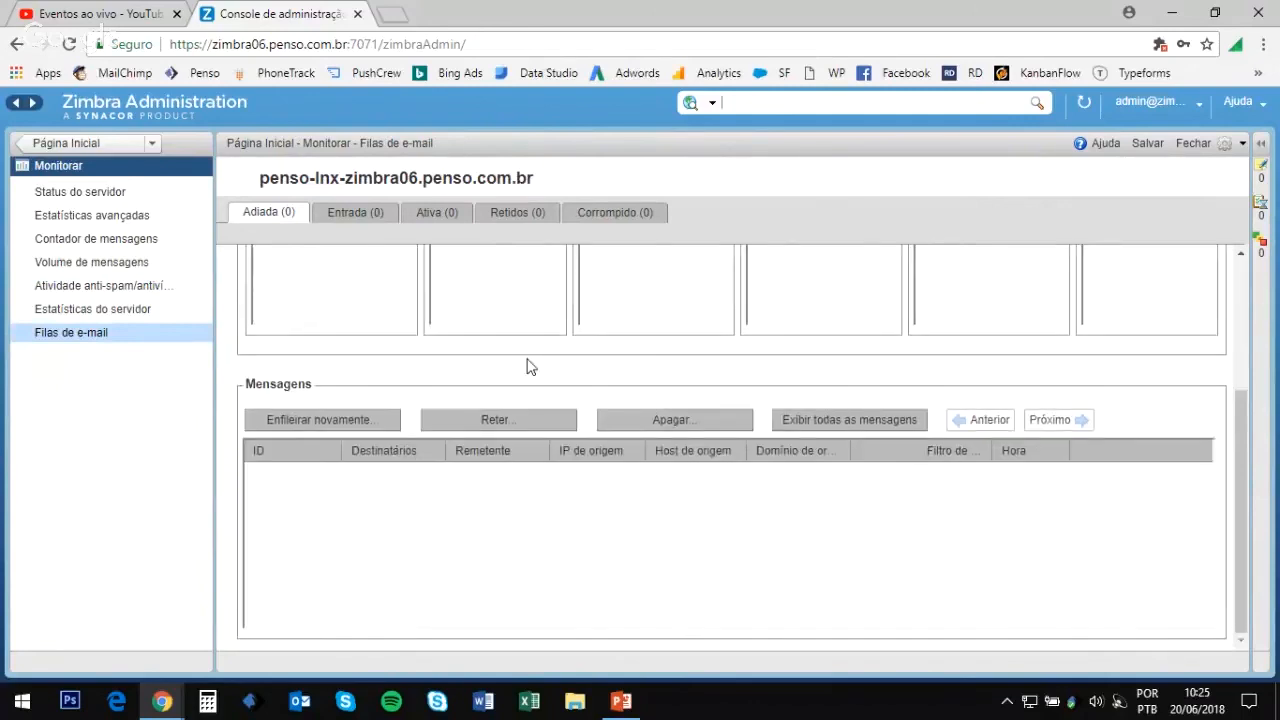
scroll(537, 406, up, 3)
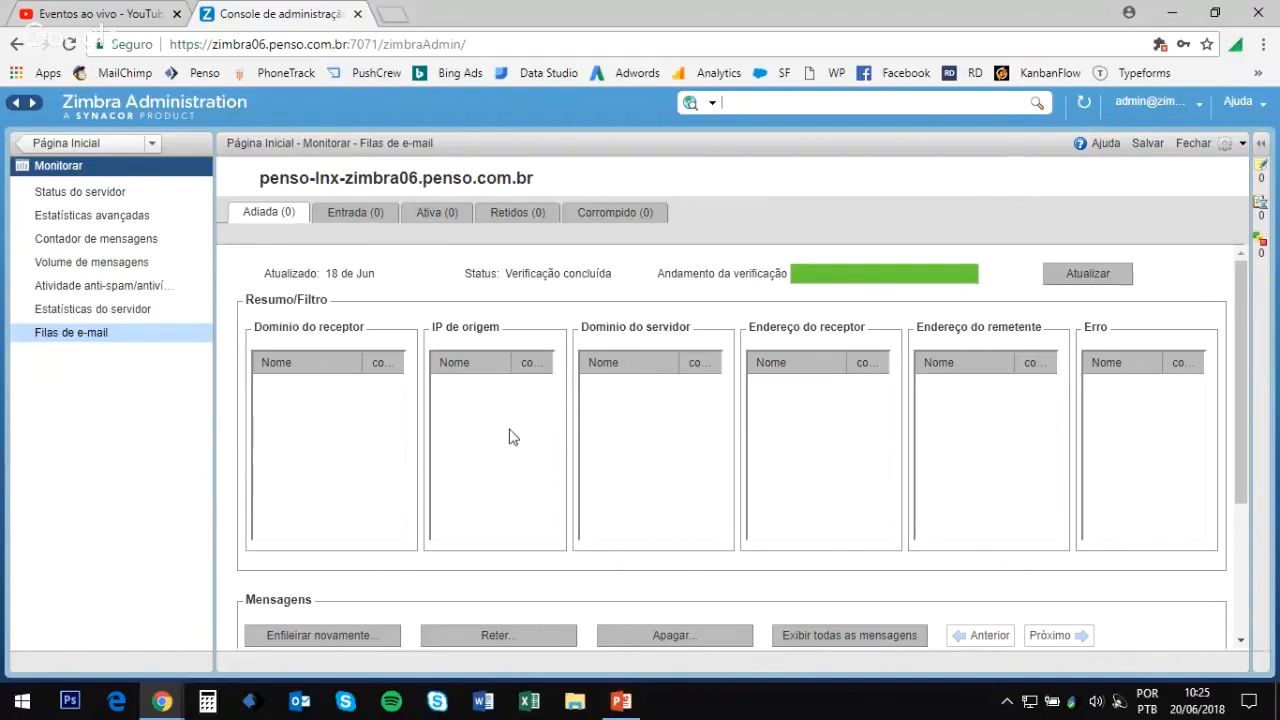
scroll(515, 432, down, 3)
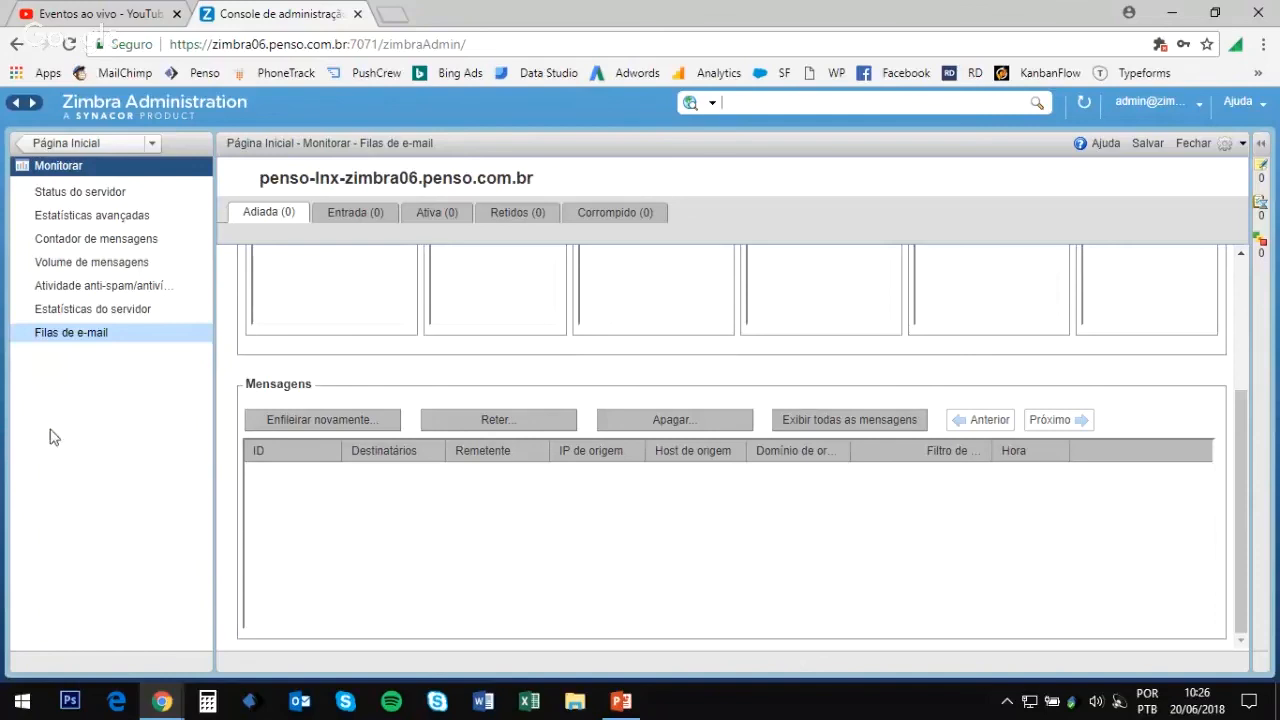
click(86, 148)
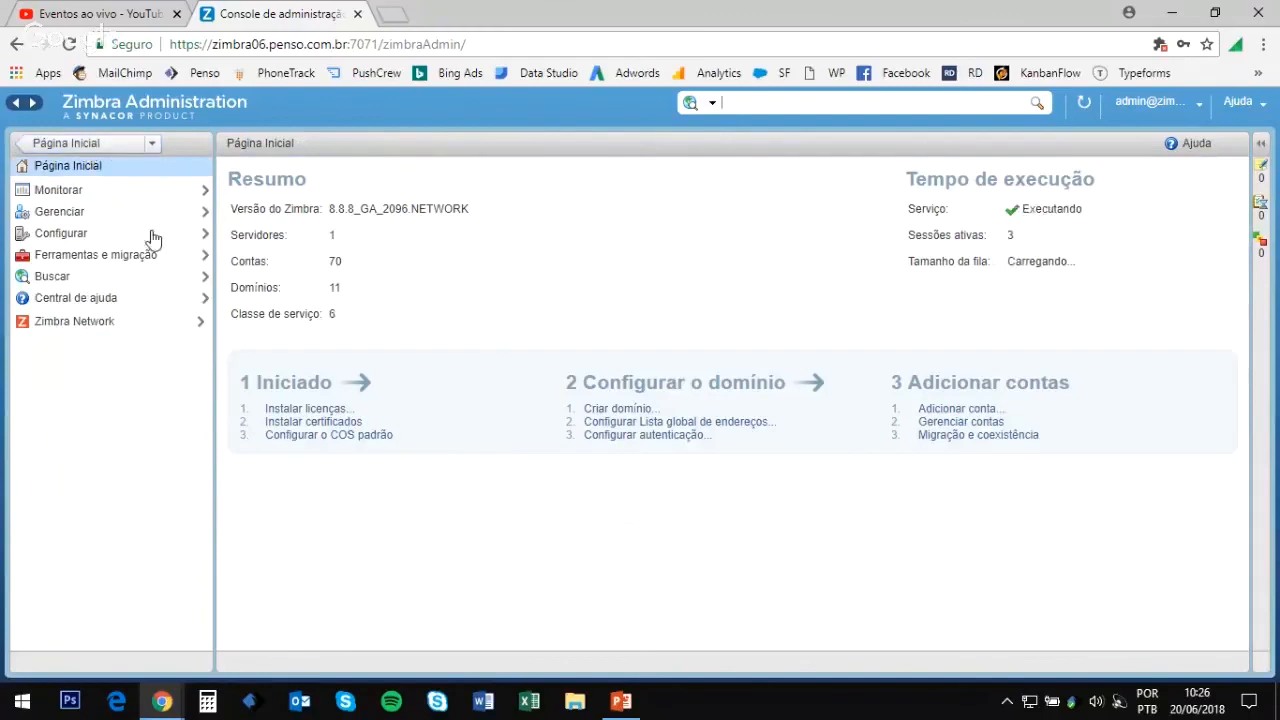
Step: Show the Configurar > Classe de serviço list with its six COS entries
click(62, 233)
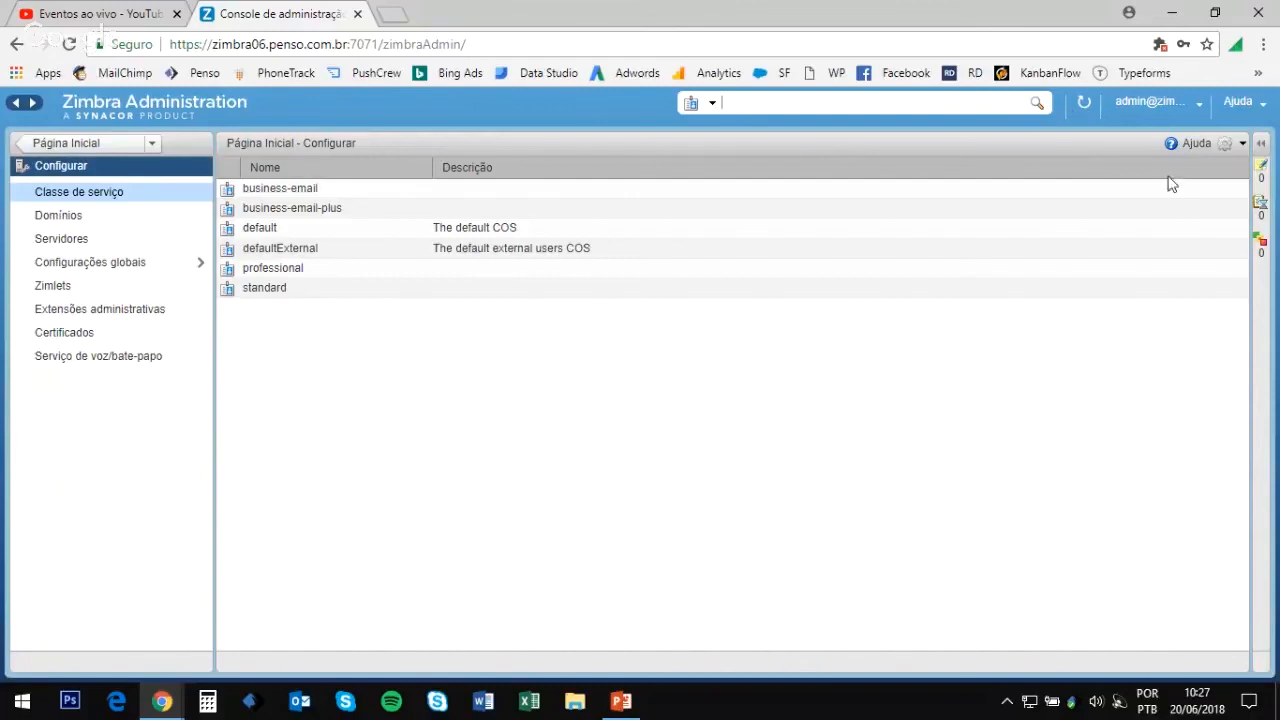
Step: Start a new class of service with the display name 'basic'
click(1230, 146)
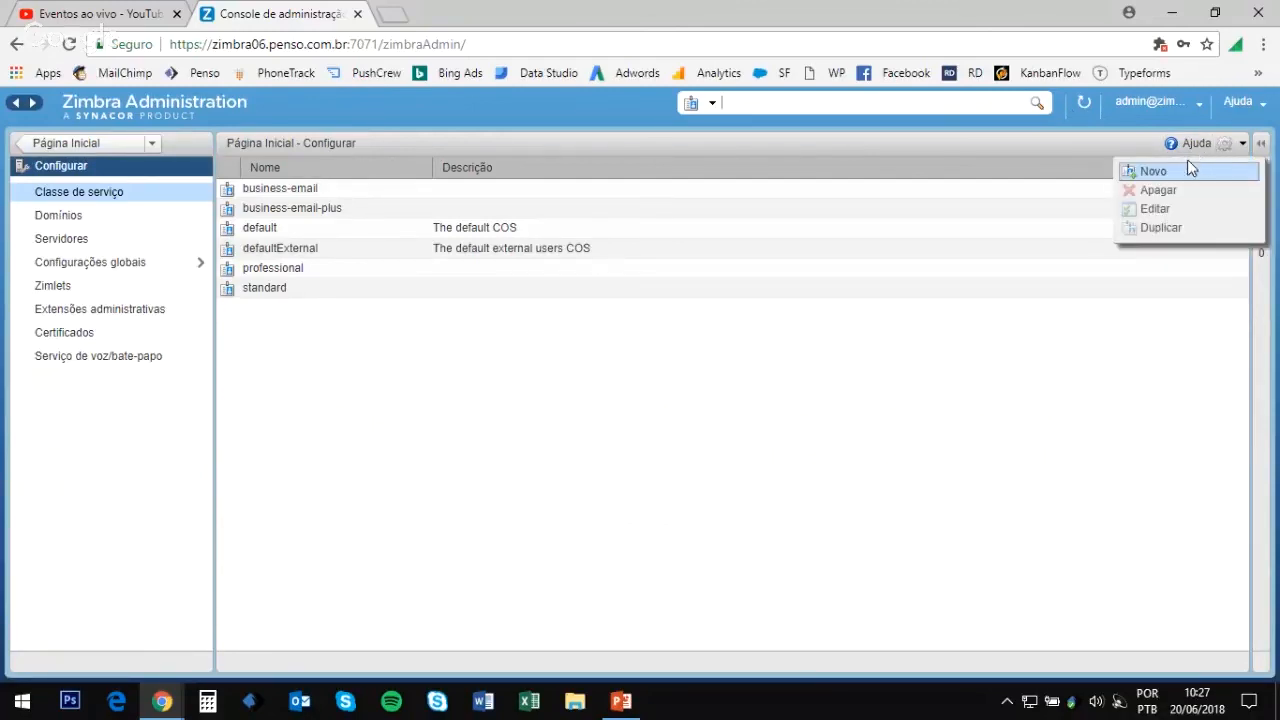
click(1152, 171)
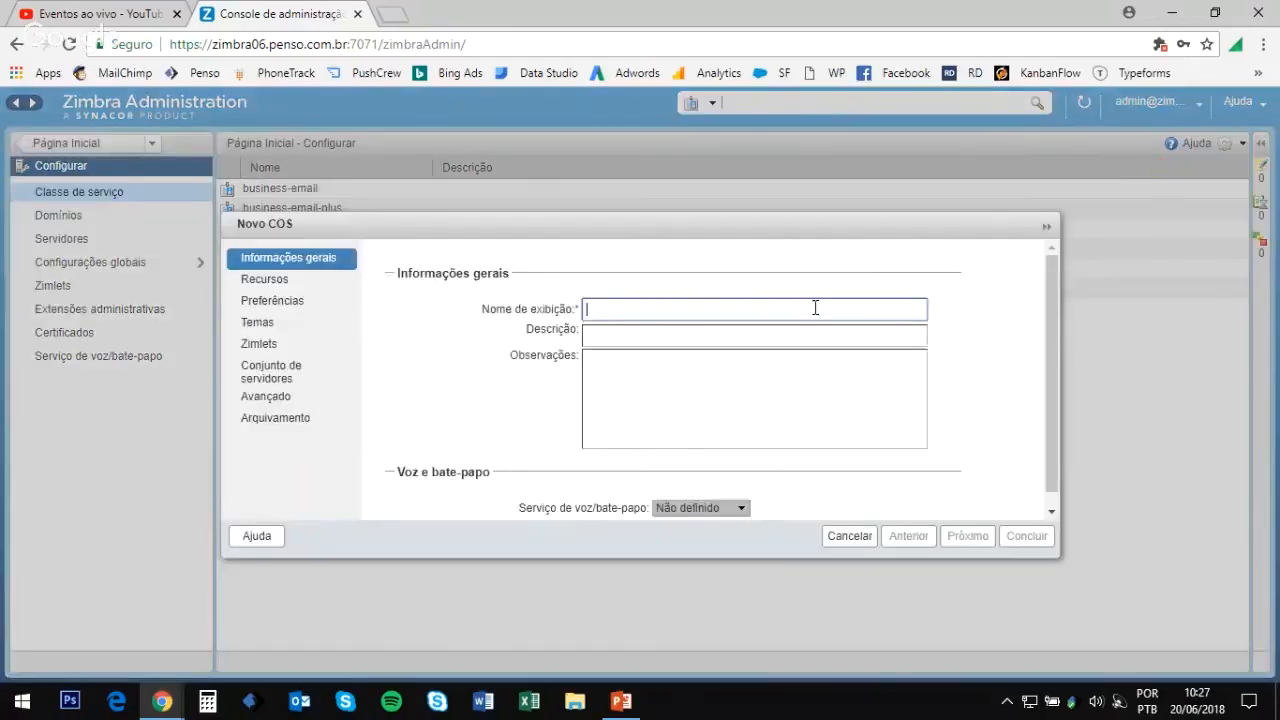
text(basic)
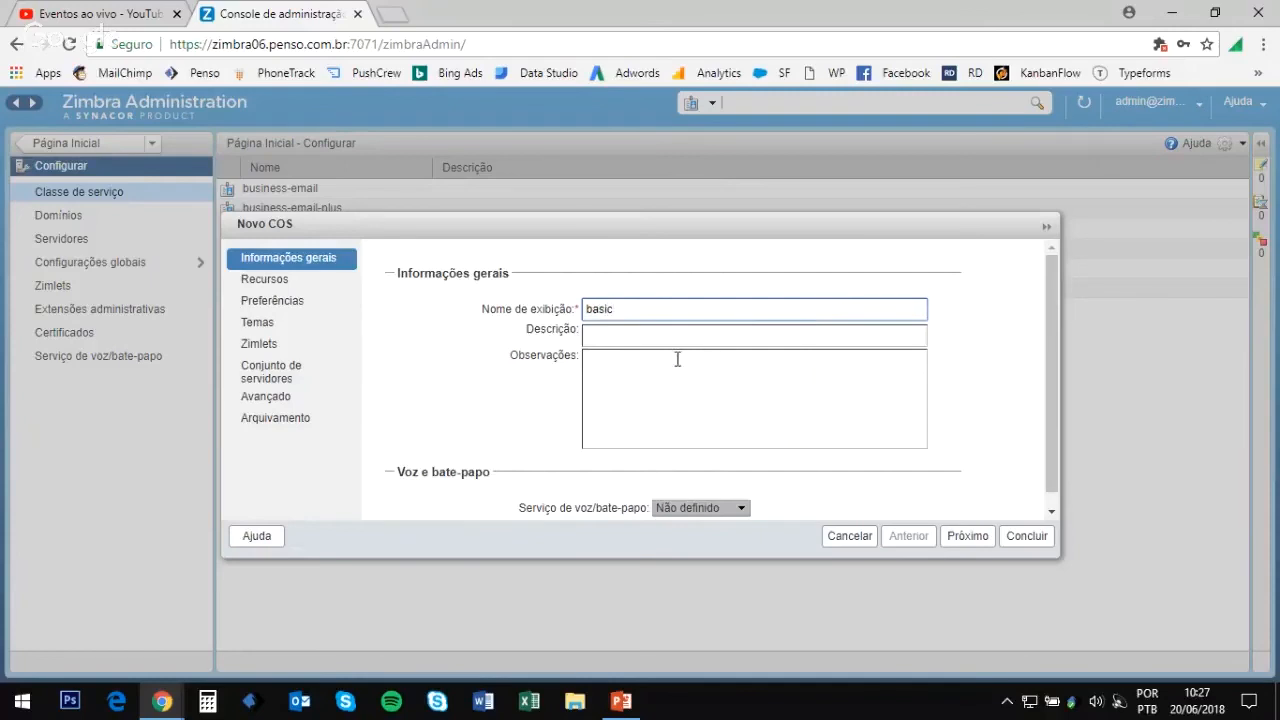
scroll(665, 365, down, 1)
scroll(664, 370, up, 1)
drag(619, 310, 587, 311)
text(basic)
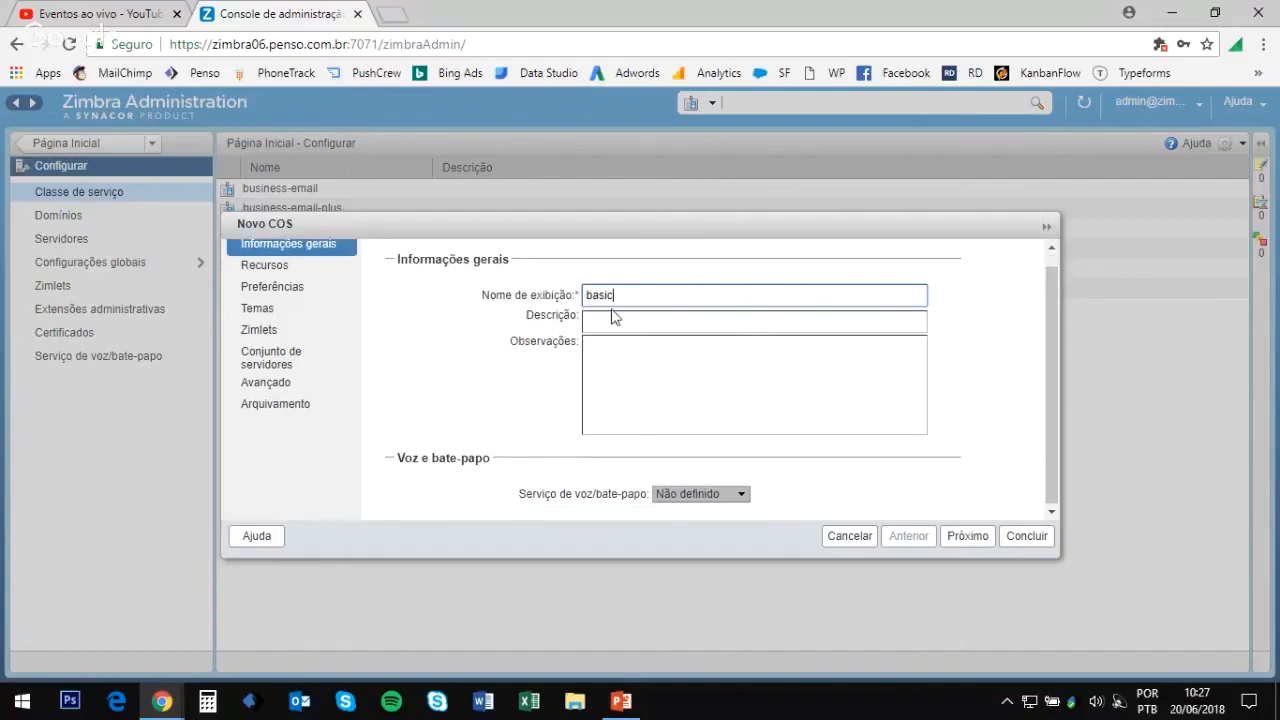
Step: Advance the New COS wizard to the Recursos features page
click(963, 537)
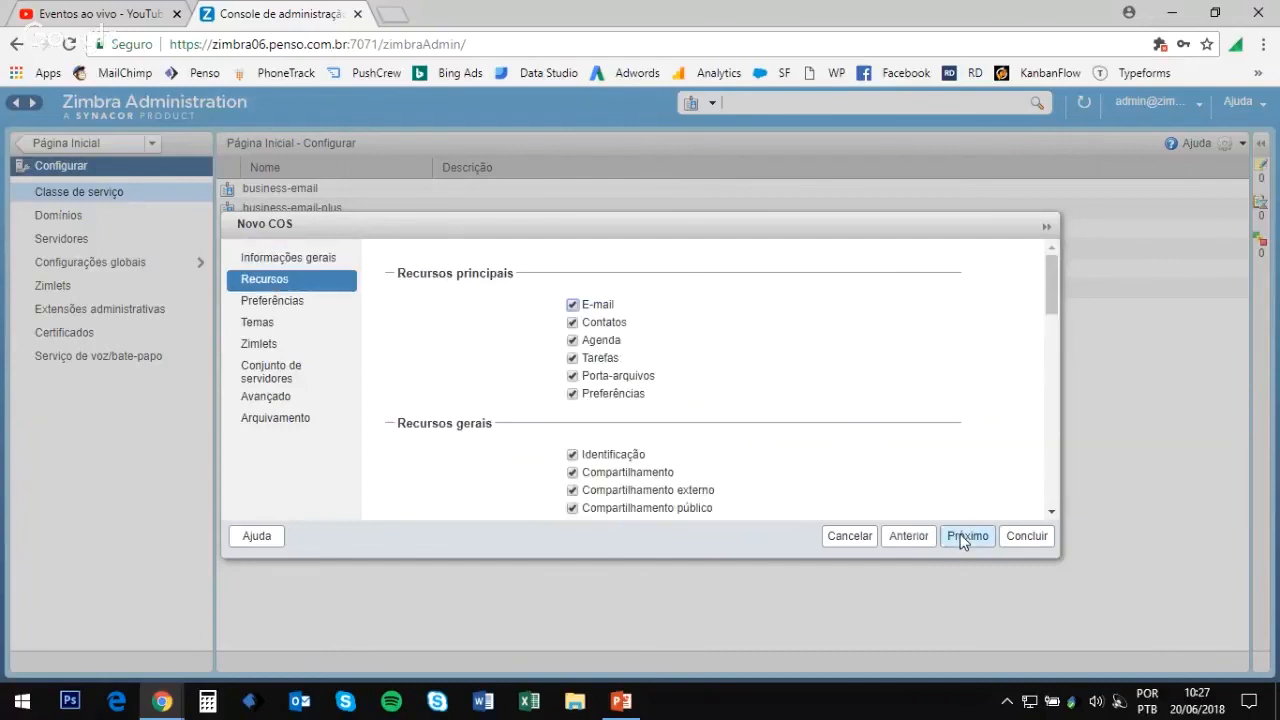
click(907, 537)
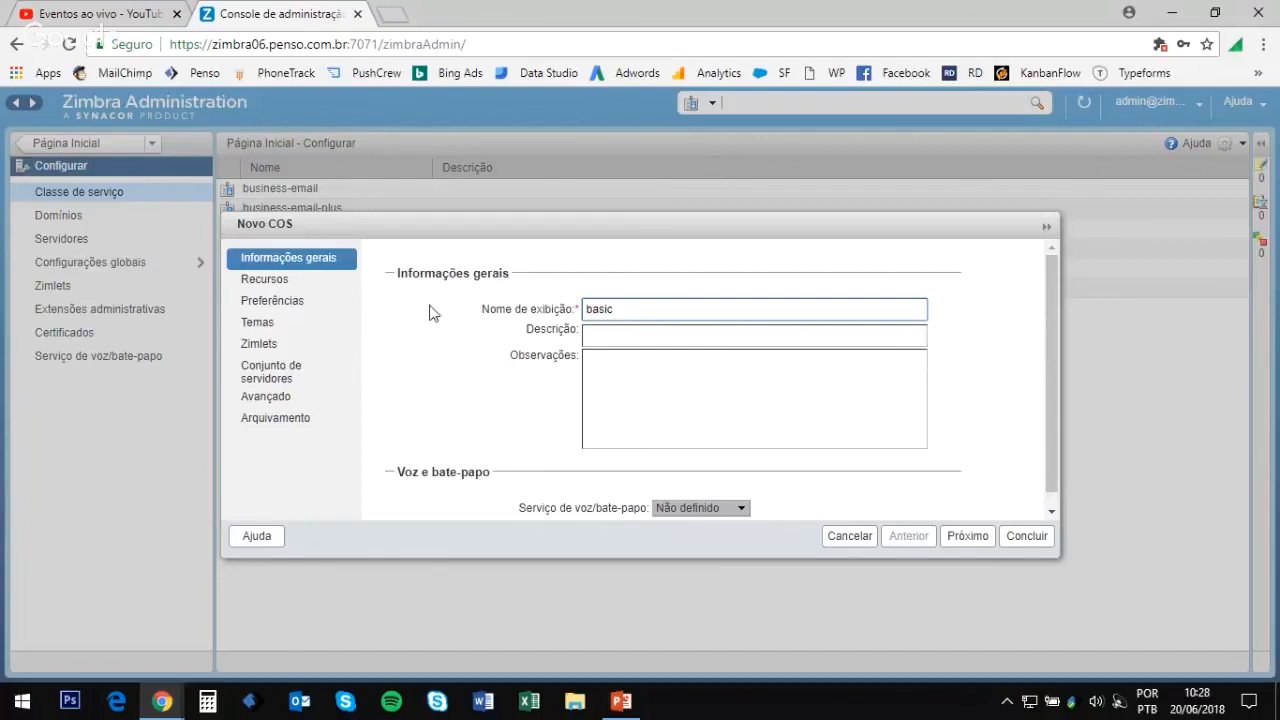
click(956, 537)
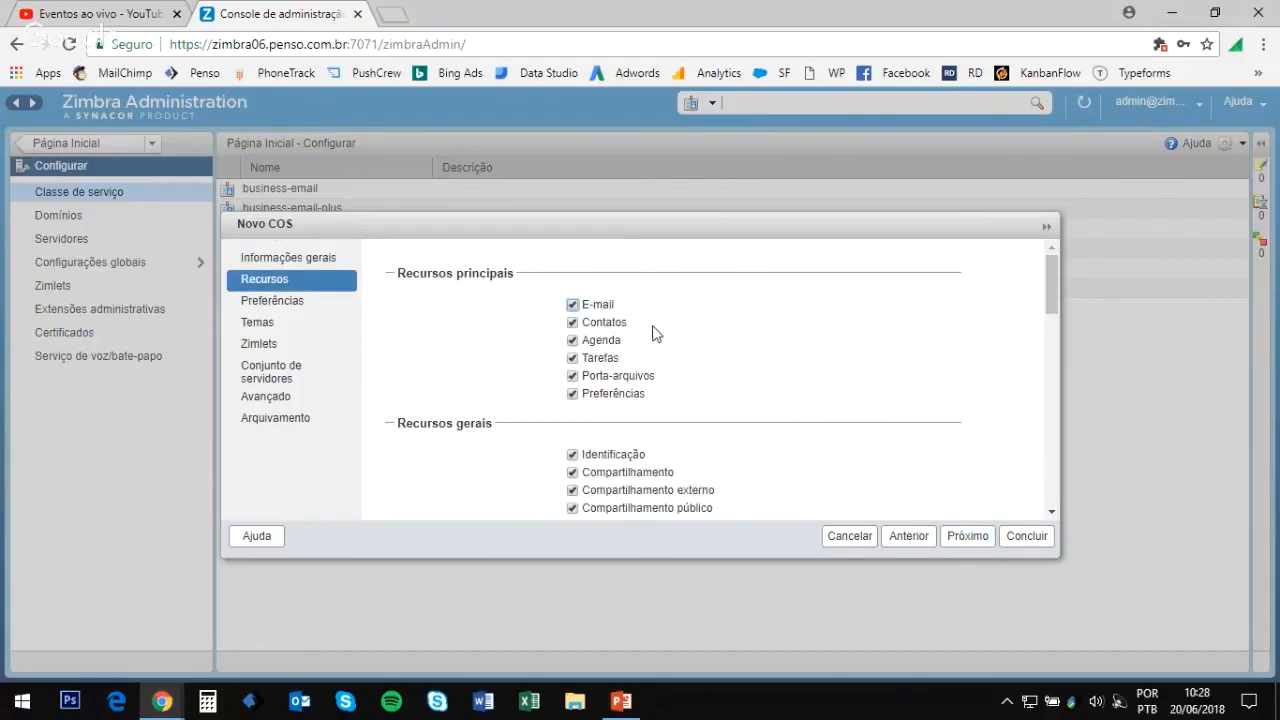
Step: Disable Contatos, Agenda, Tarefas, Porta-arquivos and Preferências, keeping only E-mail, and finish the basic COS
scroll(640, 343, down, 2)
scroll(620, 355, up, 2)
click(574, 324)
click(573, 341)
click(572, 359)
click(572, 377)
click(572, 395)
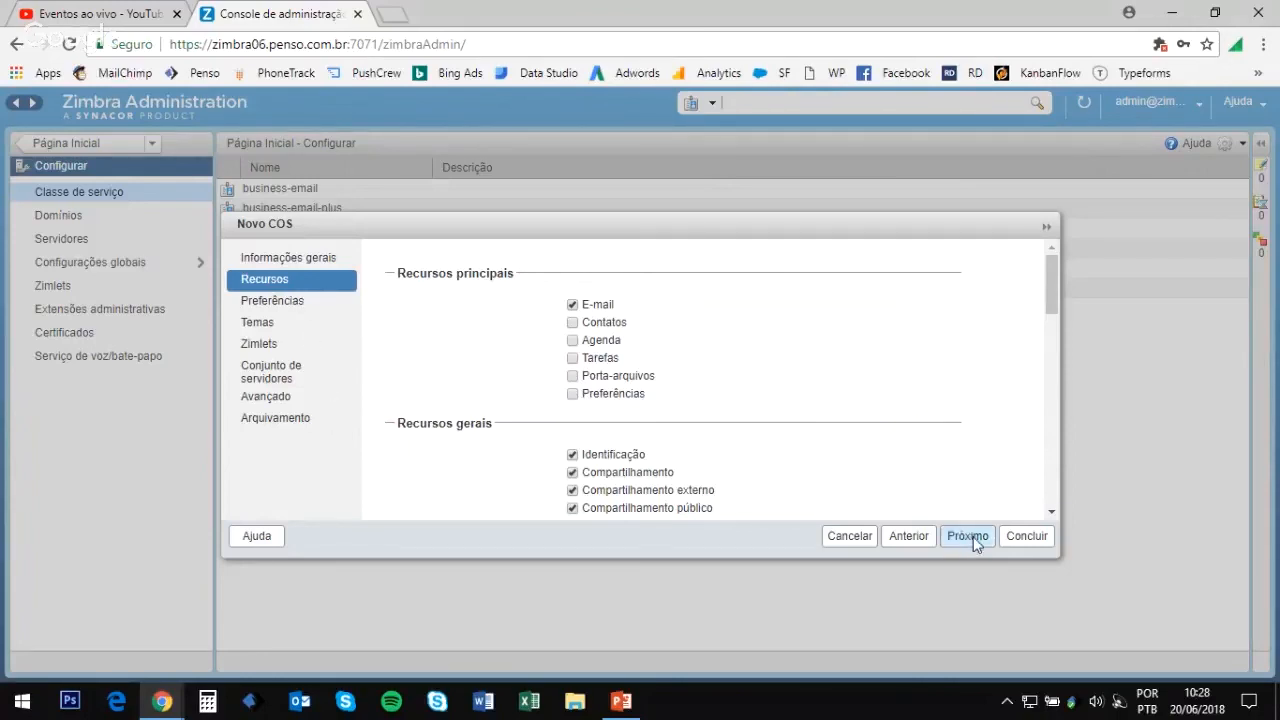
click(1014, 539)
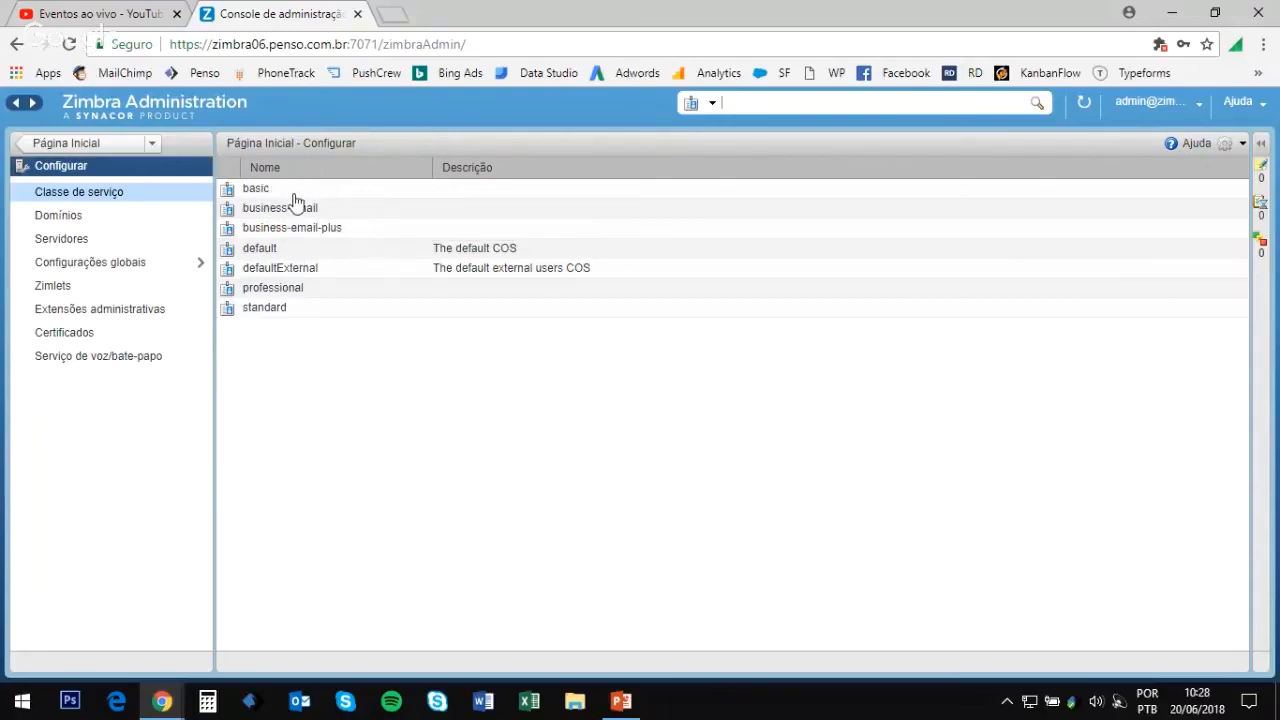
Step: Open the basic class of service and review its Recursos feature checkboxes
double_click(290, 194)
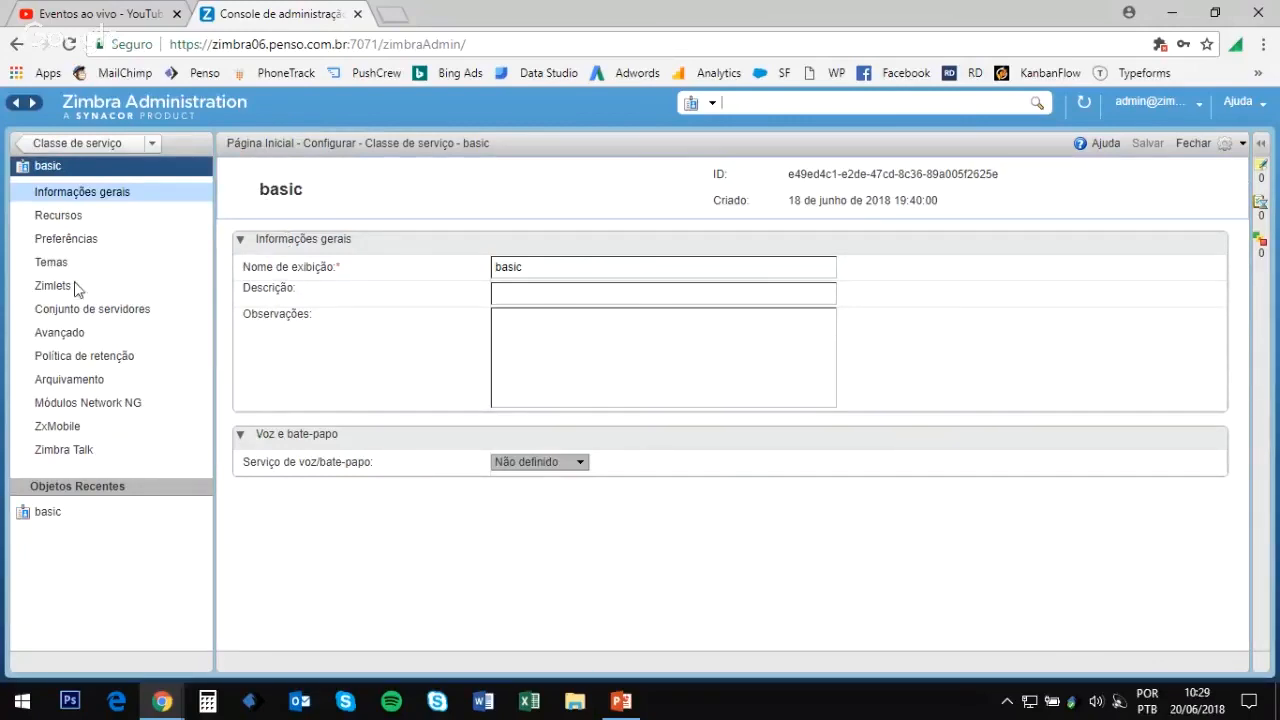
click(88, 221)
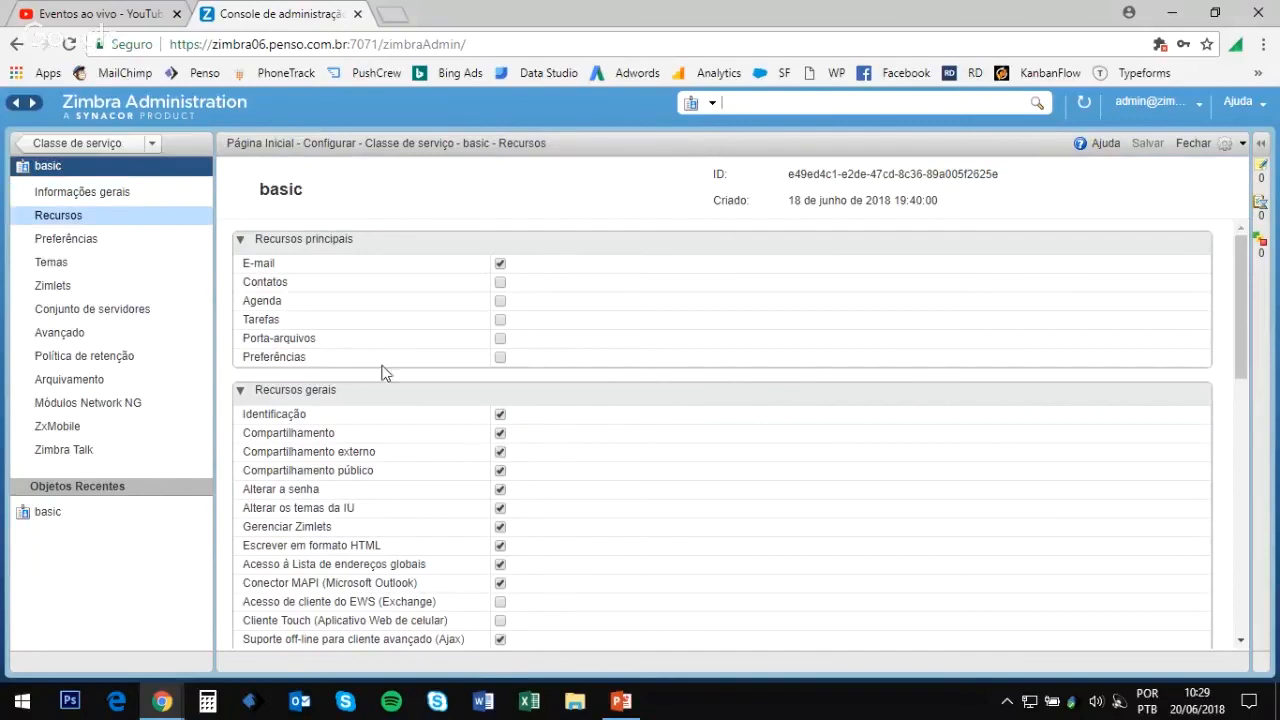
scroll(529, 566, down, 5)
scroll(517, 566, up, 5)
Step: In Temas, limit the available themes for the basic class and allow only Céu
click(88, 268)
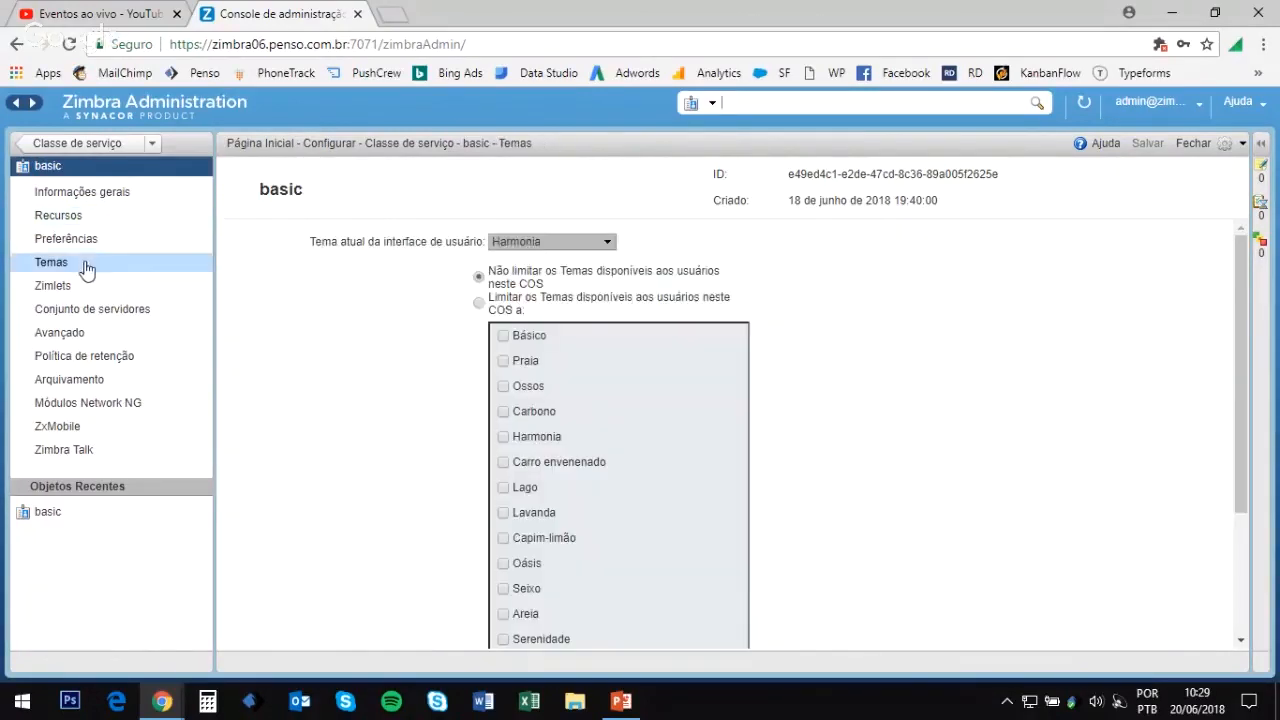
scroll(624, 405, down, 3)
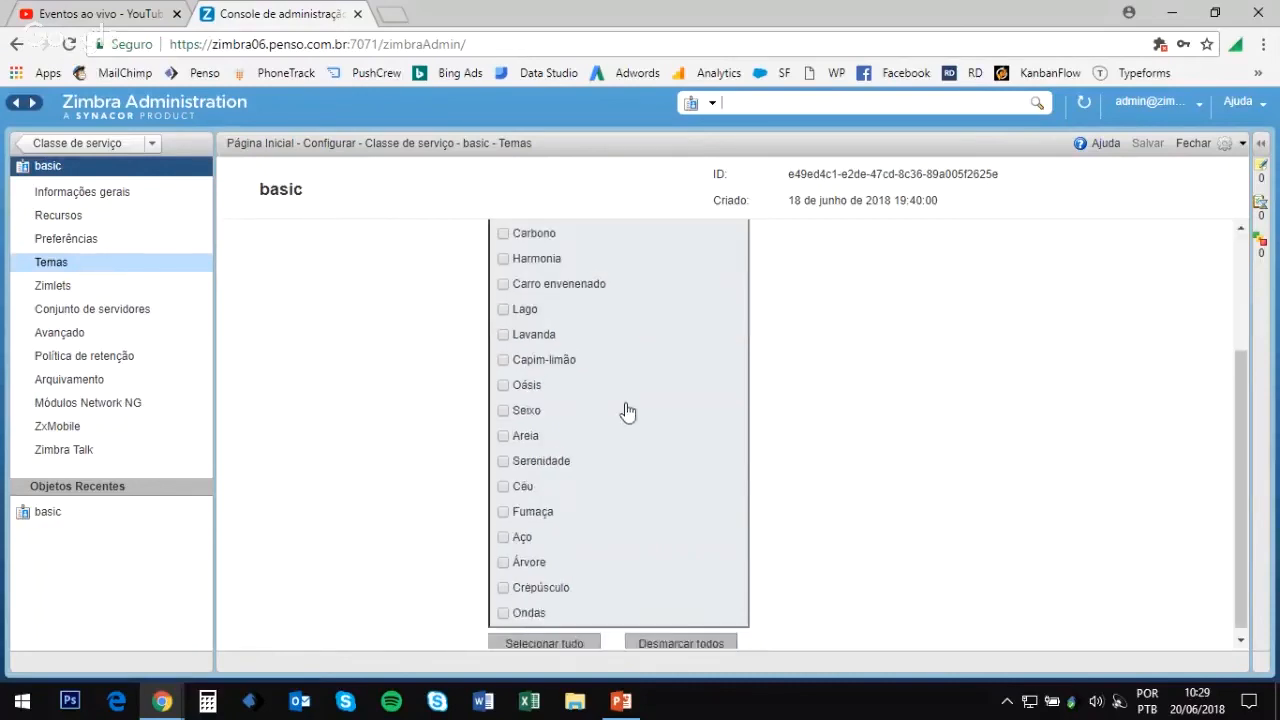
scroll(626, 433, up, 3)
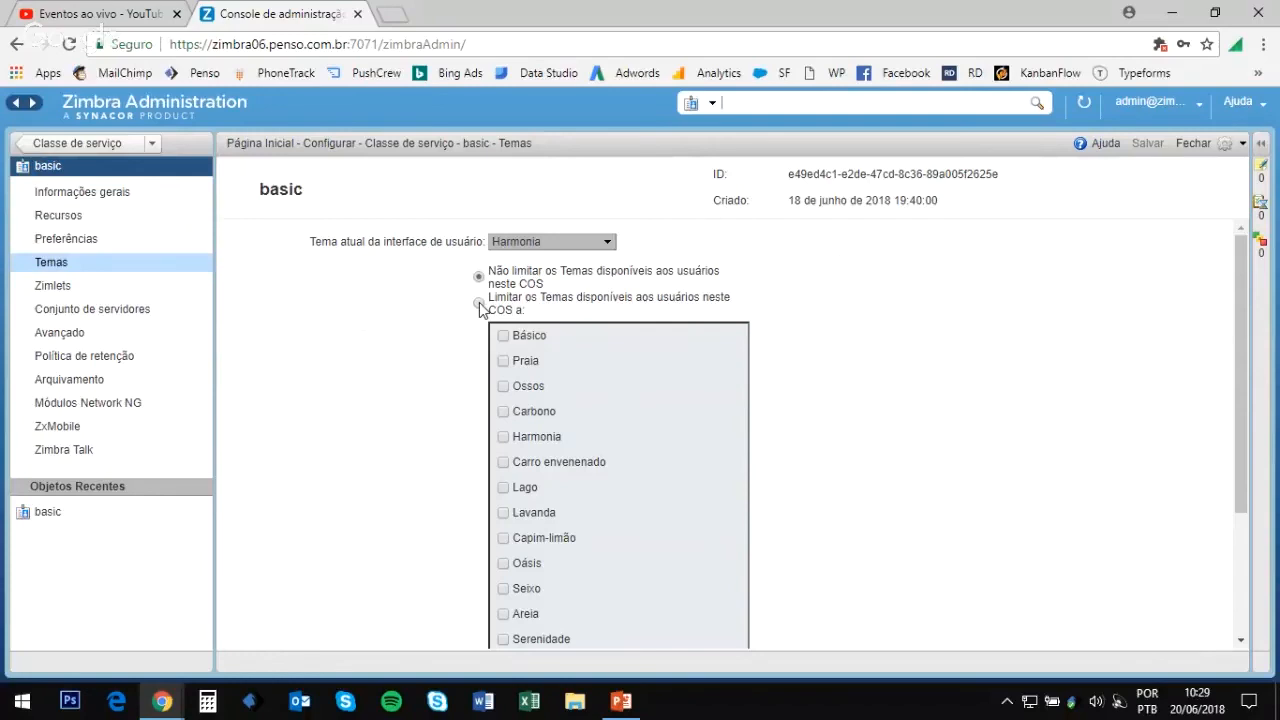
click(479, 304)
scroll(661, 489, down, 2)
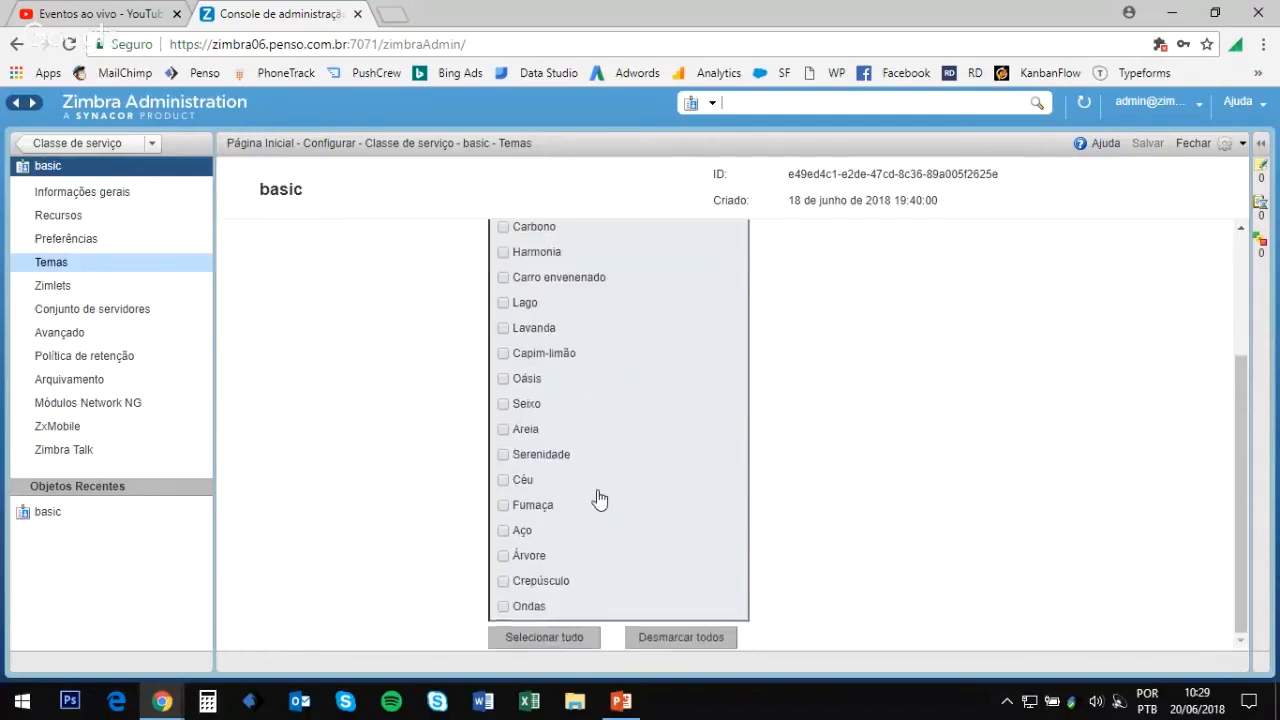
click(503, 480)
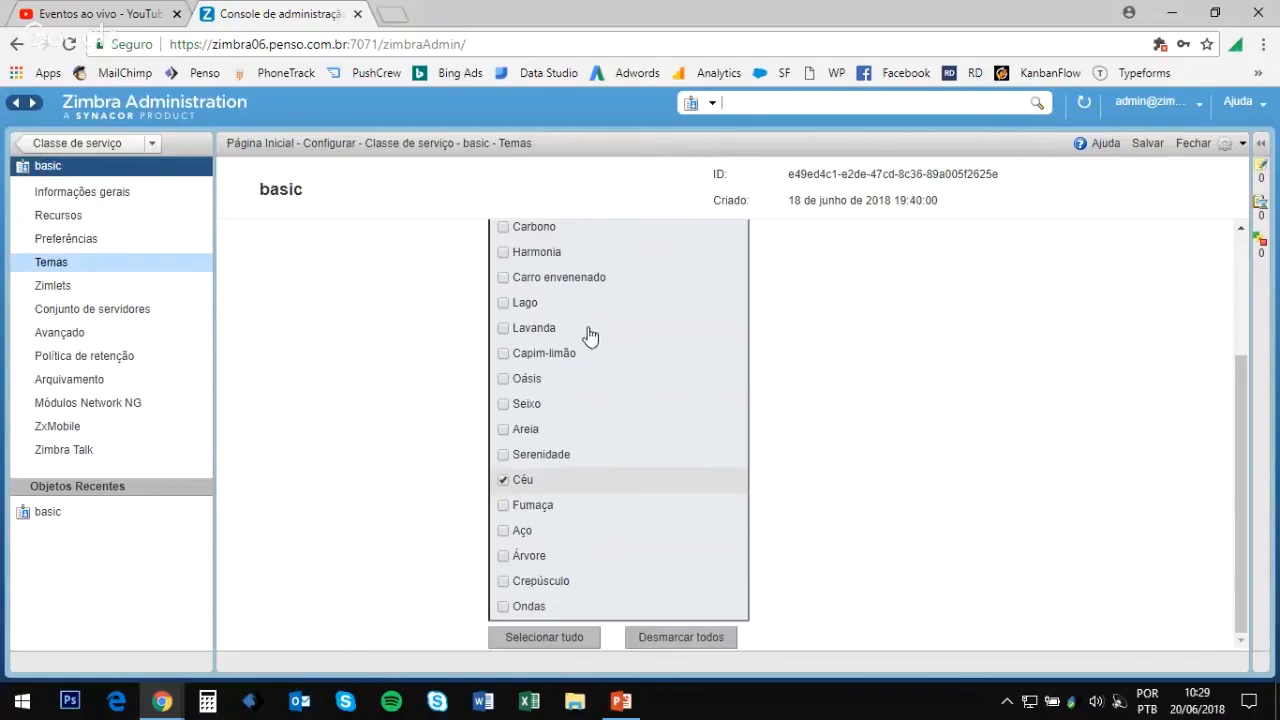
scroll(585, 340, up, 2)
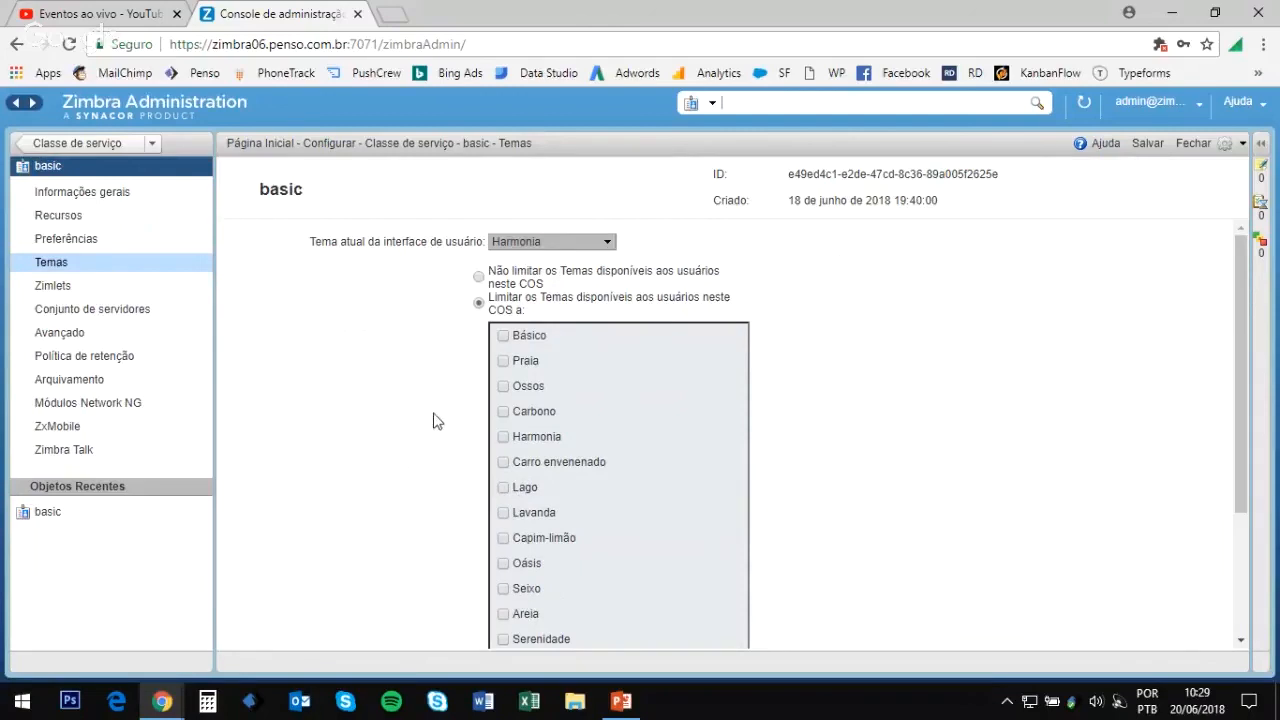
Step: Show the basic class's Preferências page, with Avançado (Ajax) login and in:inbox initial search
click(64, 243)
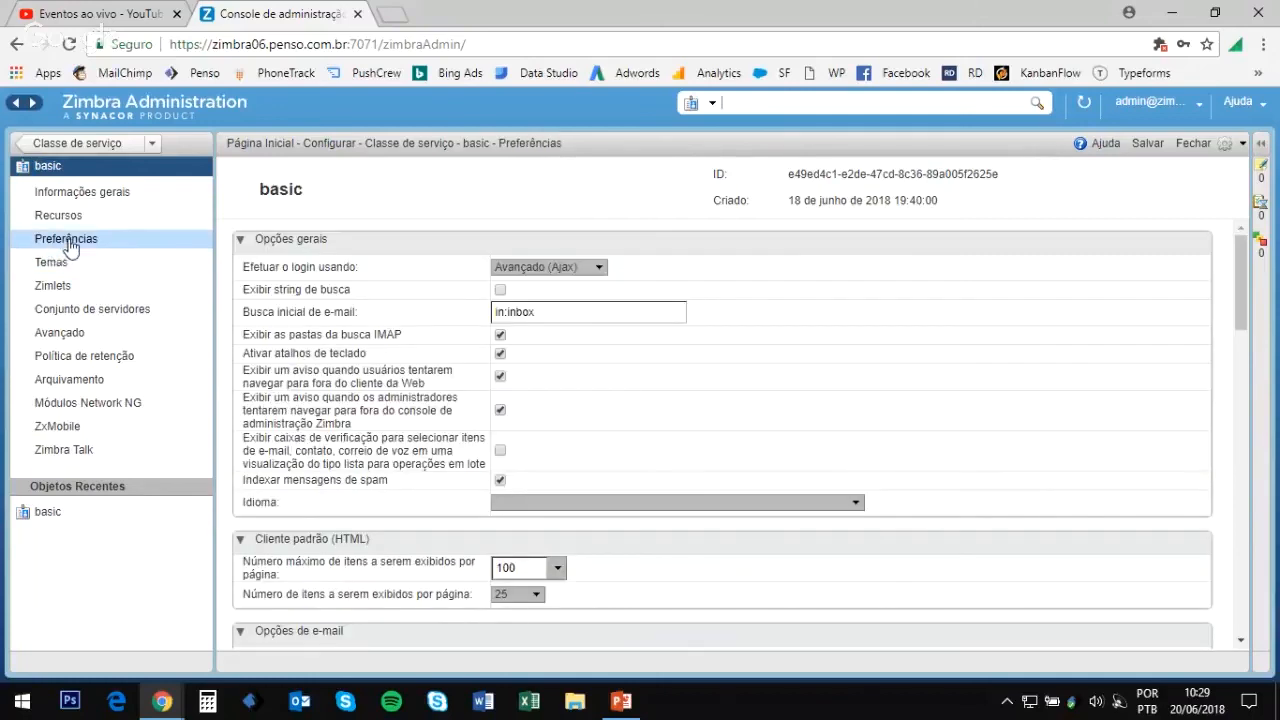
click(76, 220)
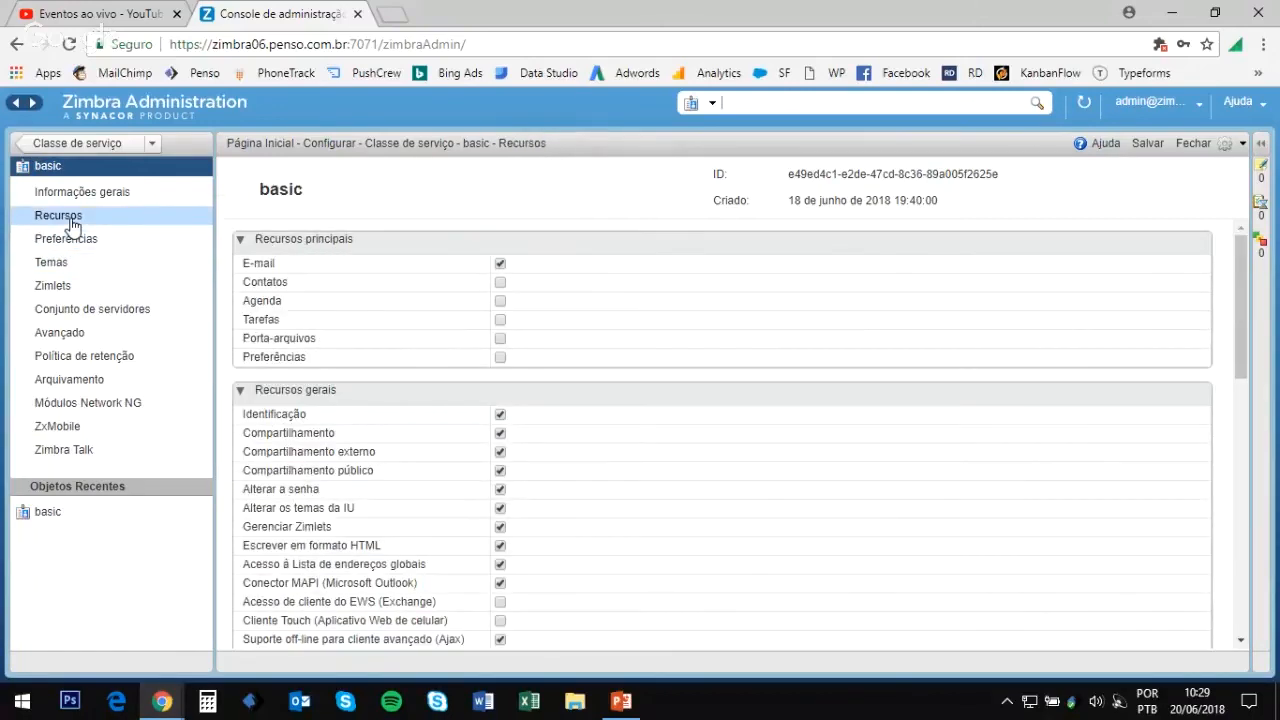
click(82, 242)
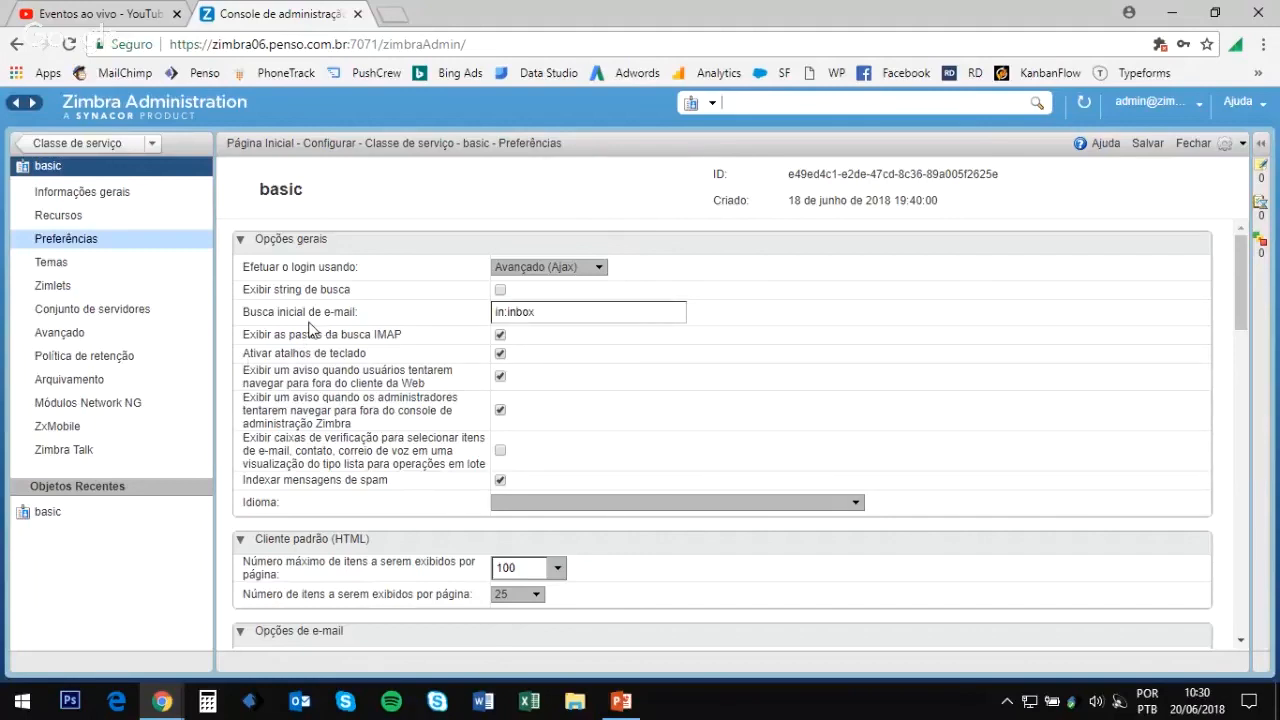
Step: Discard the unsaved theme change on the basic class of service and open the Domains list
click(84, 146)
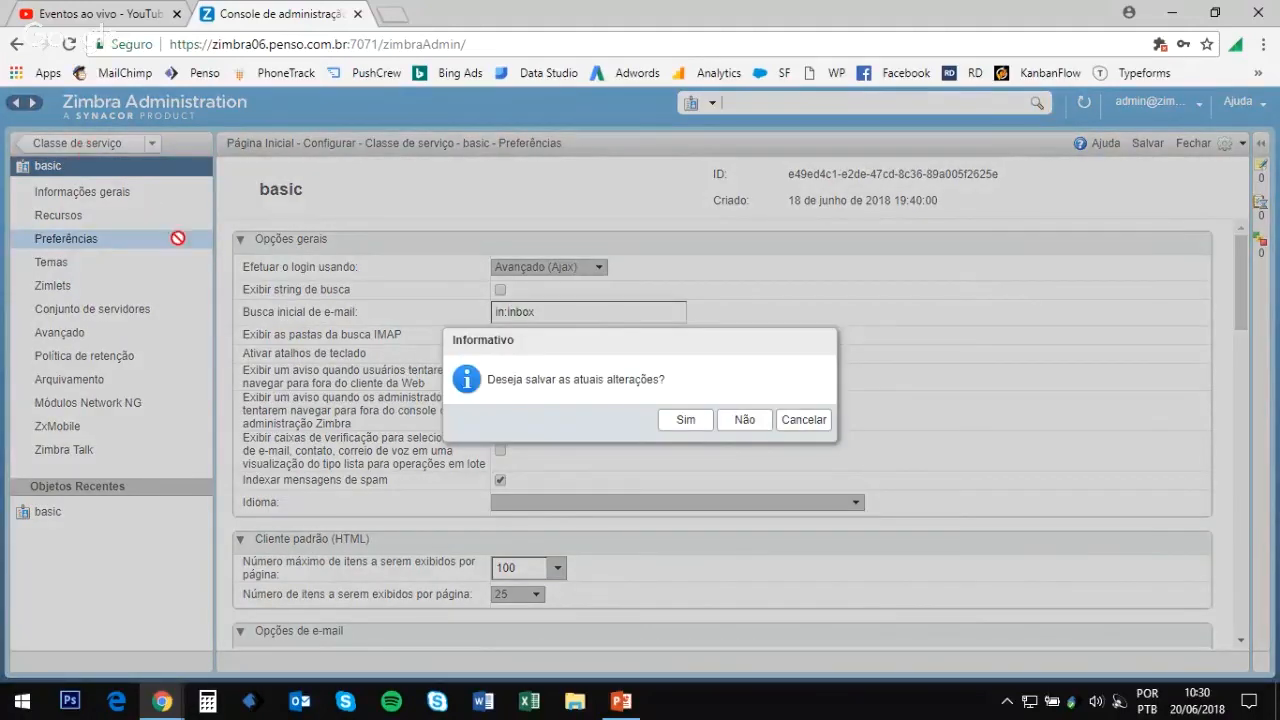
click(756, 419)
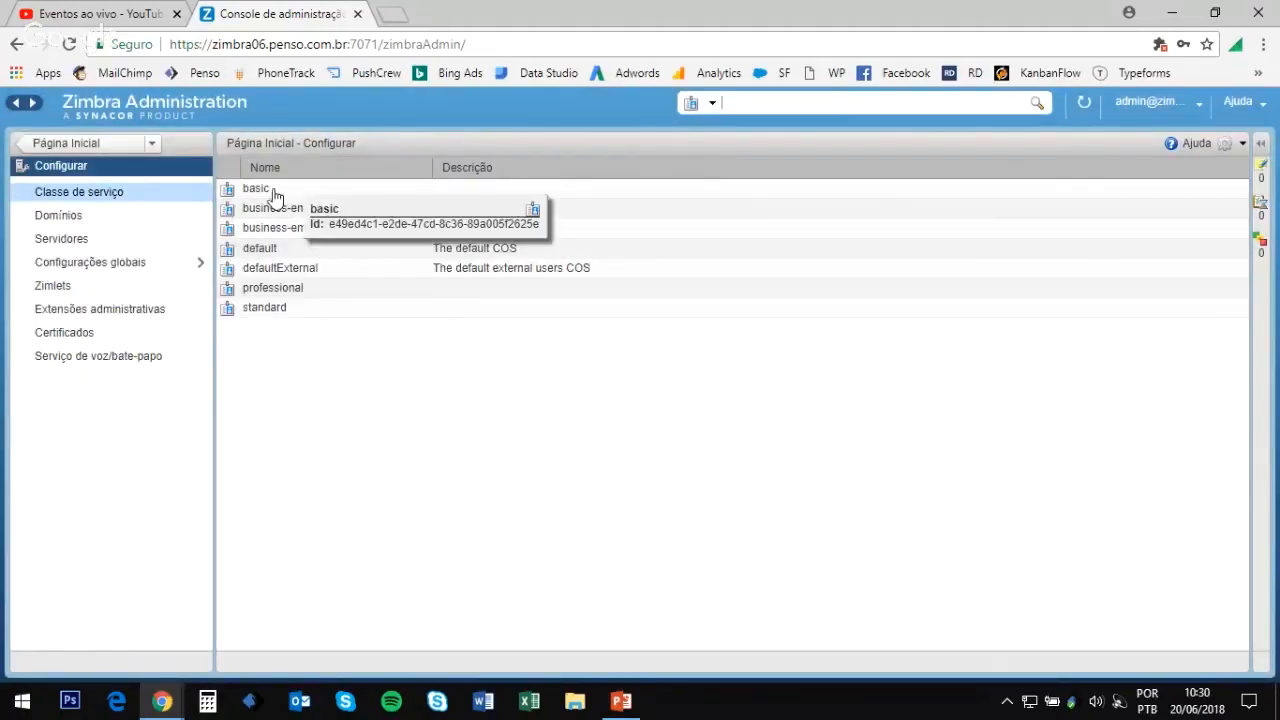
click(72, 222)
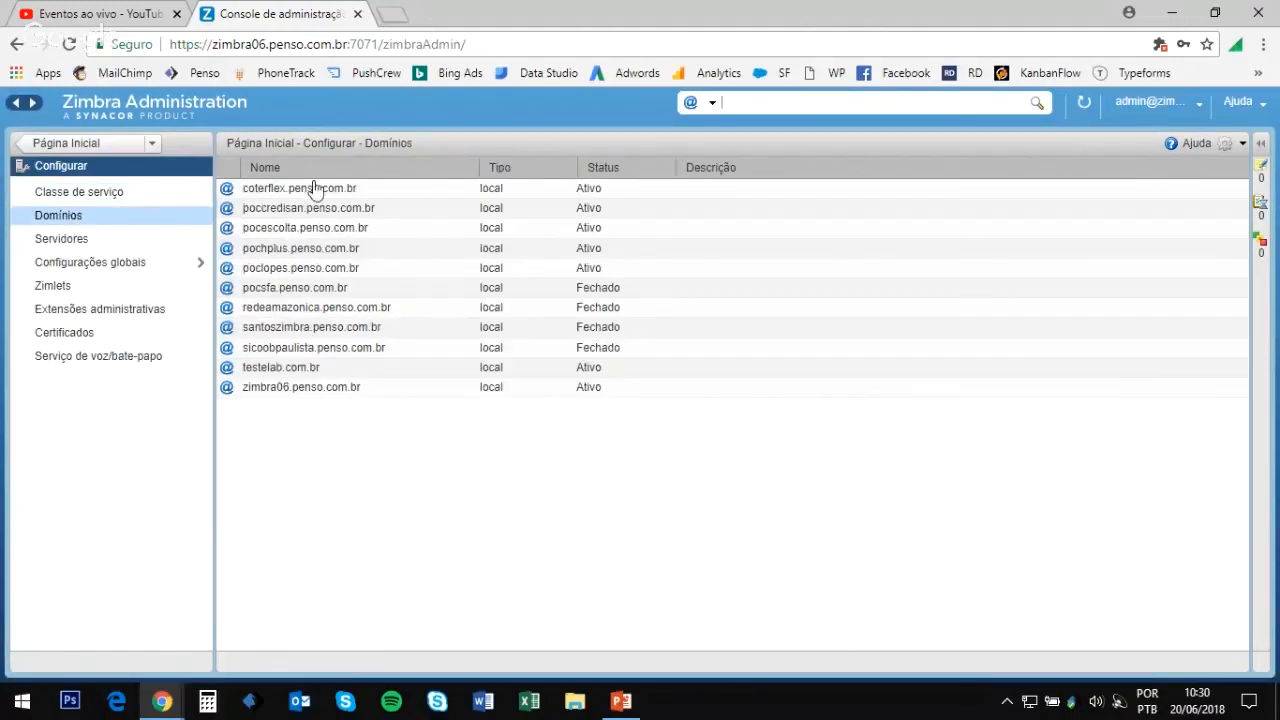
click(1229, 146)
Step: Create domain cavalcante.com.br using penso-lnx-zimbra06.penso.com.br as its GAL mail server
click(1099, 174)
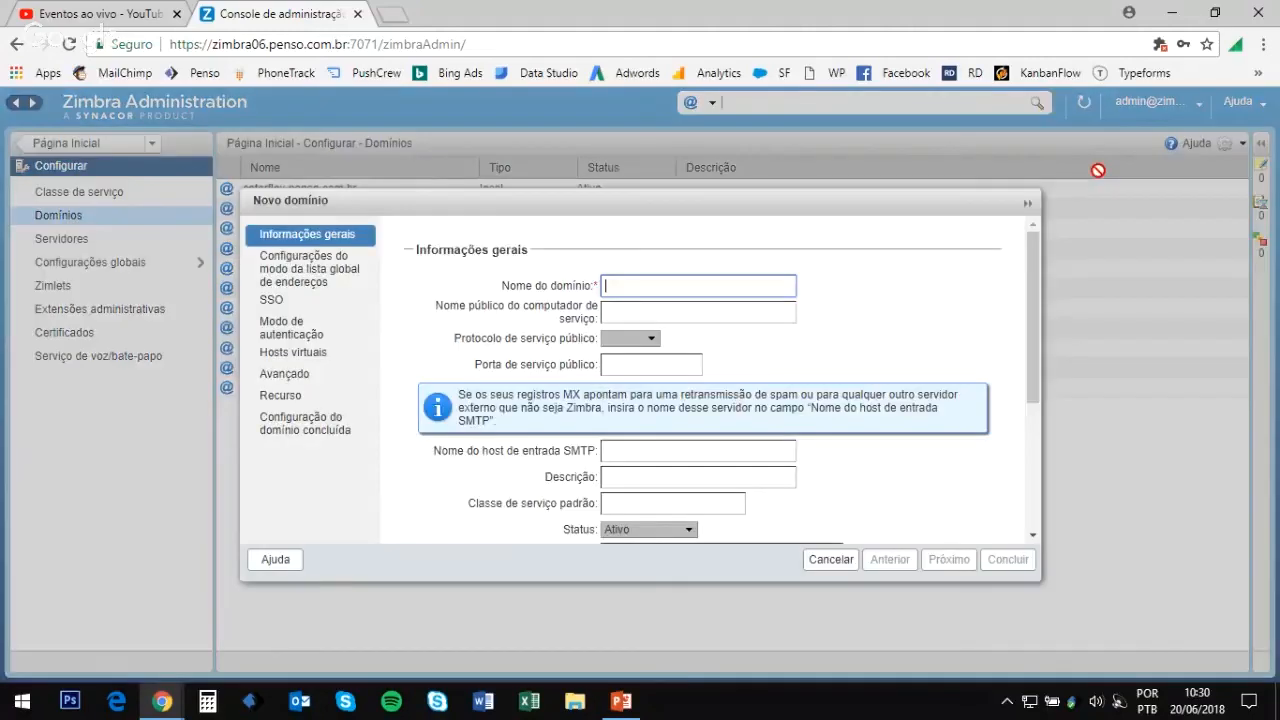
text(cavalcante)
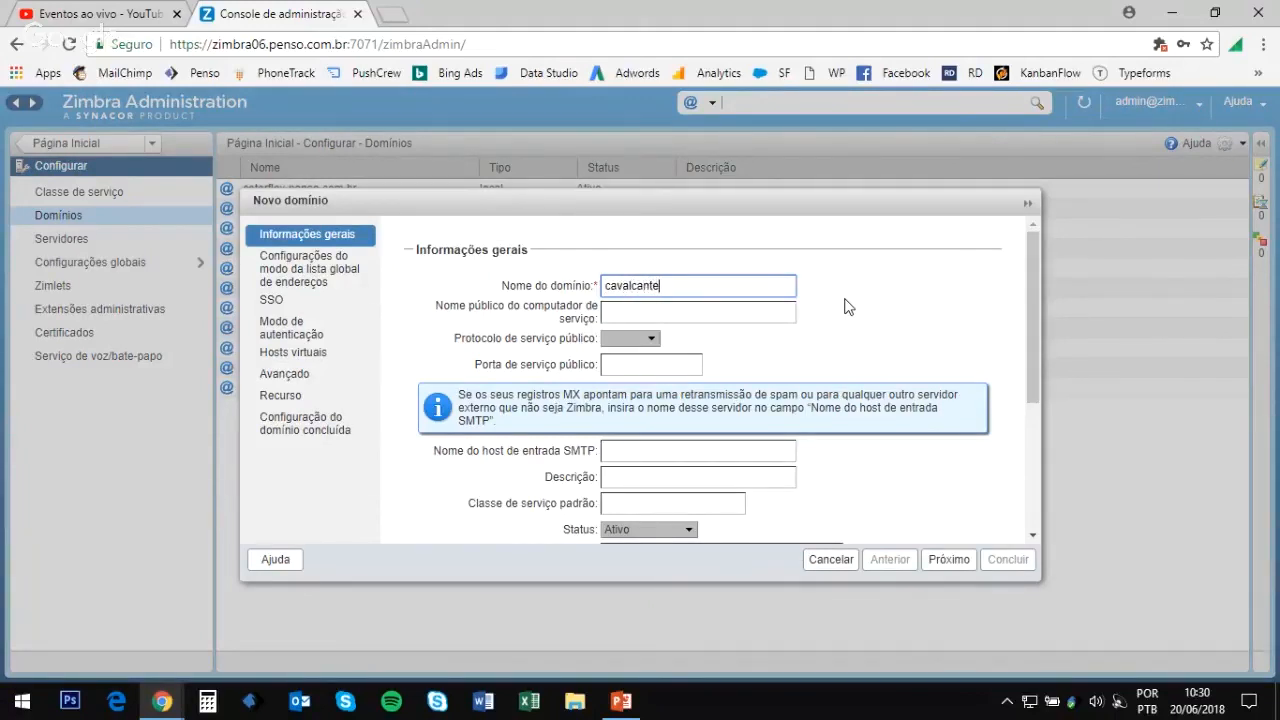
text(.com.br)
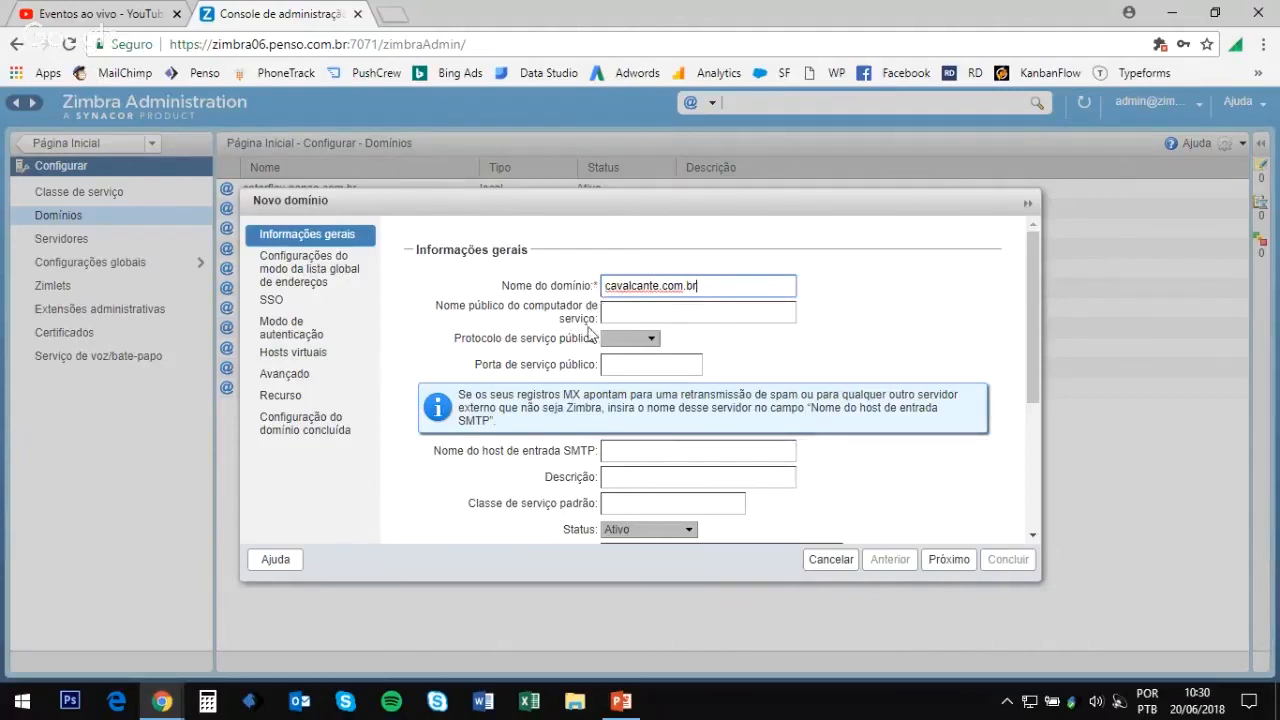
scroll(580, 340, down, 5)
scroll(570, 385, up, 5)
scroll(770, 430, down, 3)
click(937, 560)
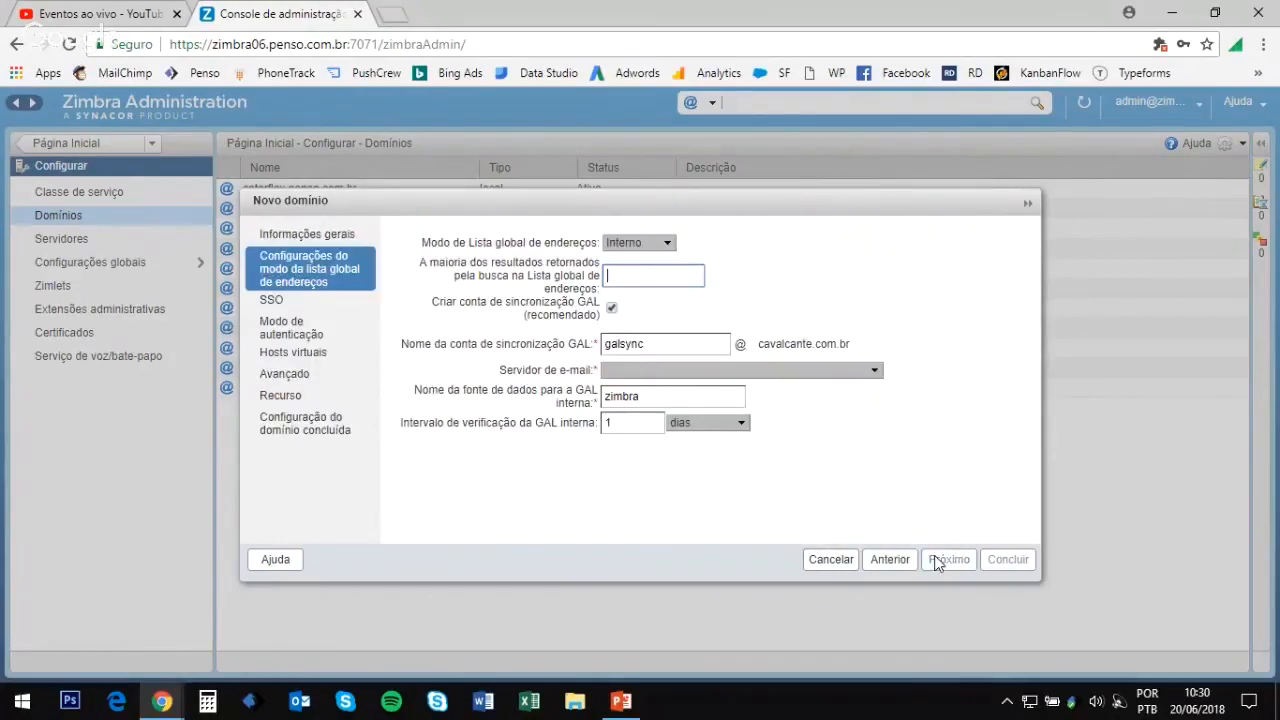
click(645, 373)
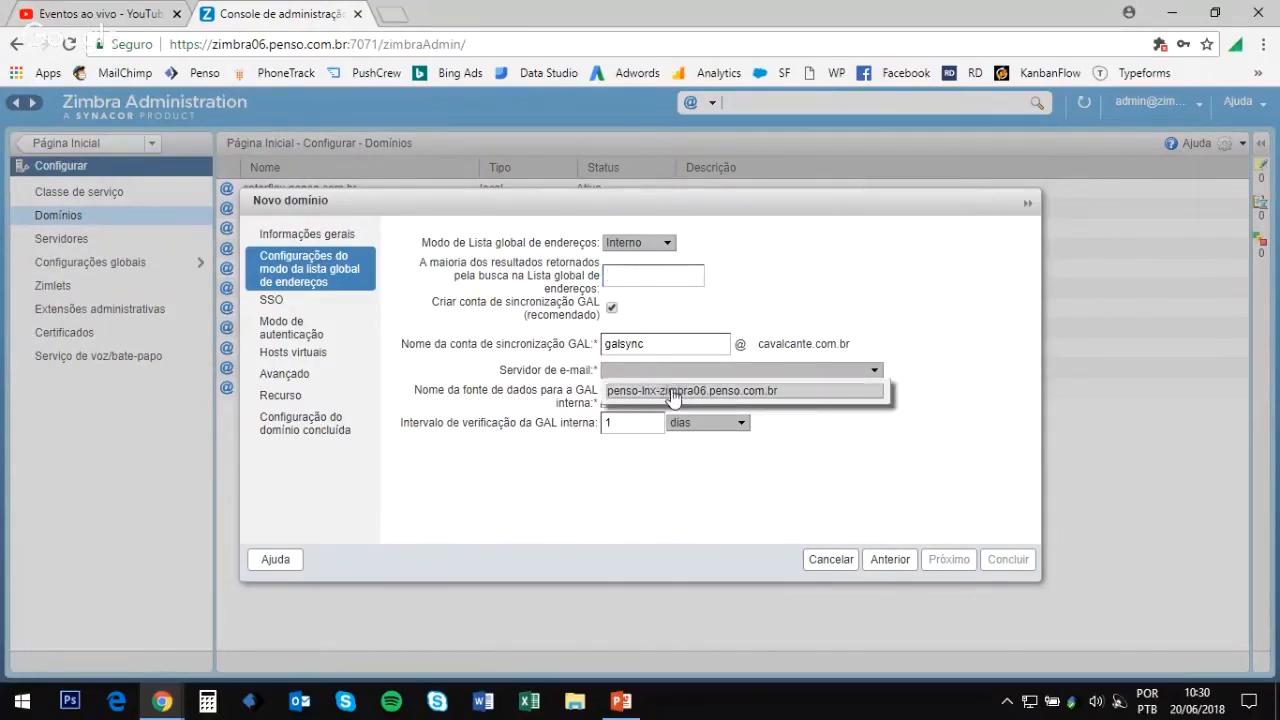
click(671, 390)
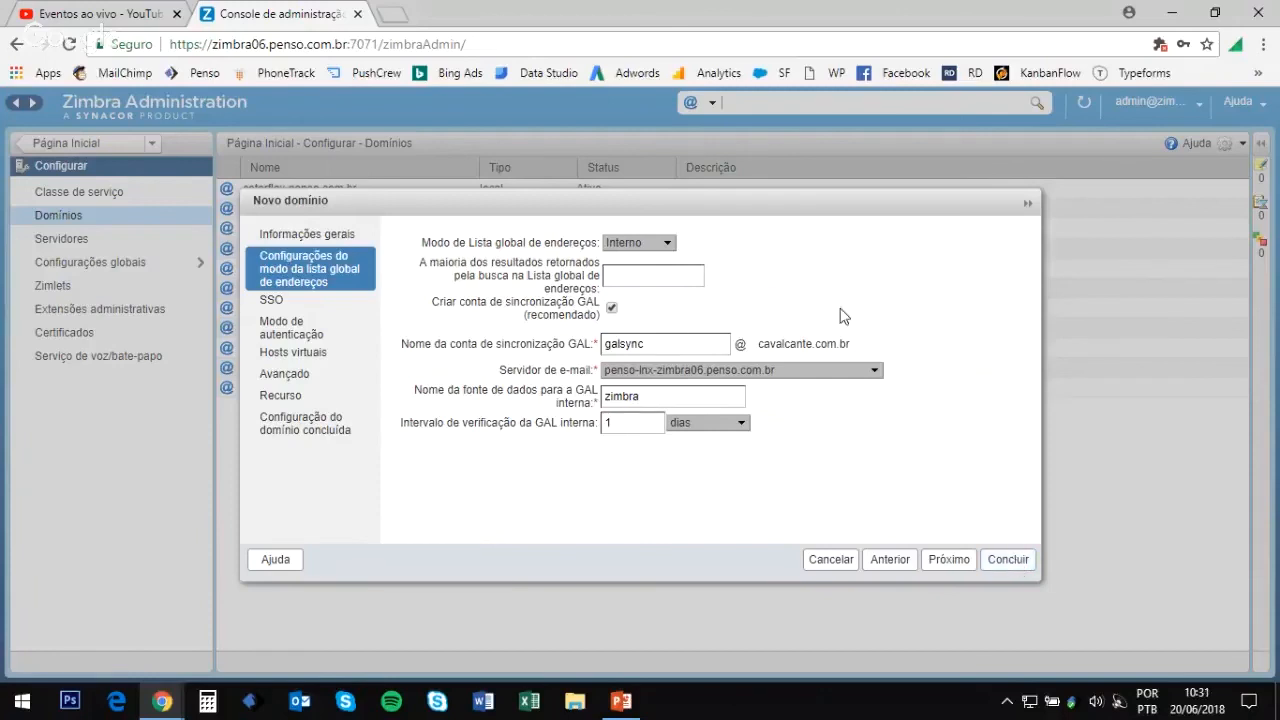
click(1025, 569)
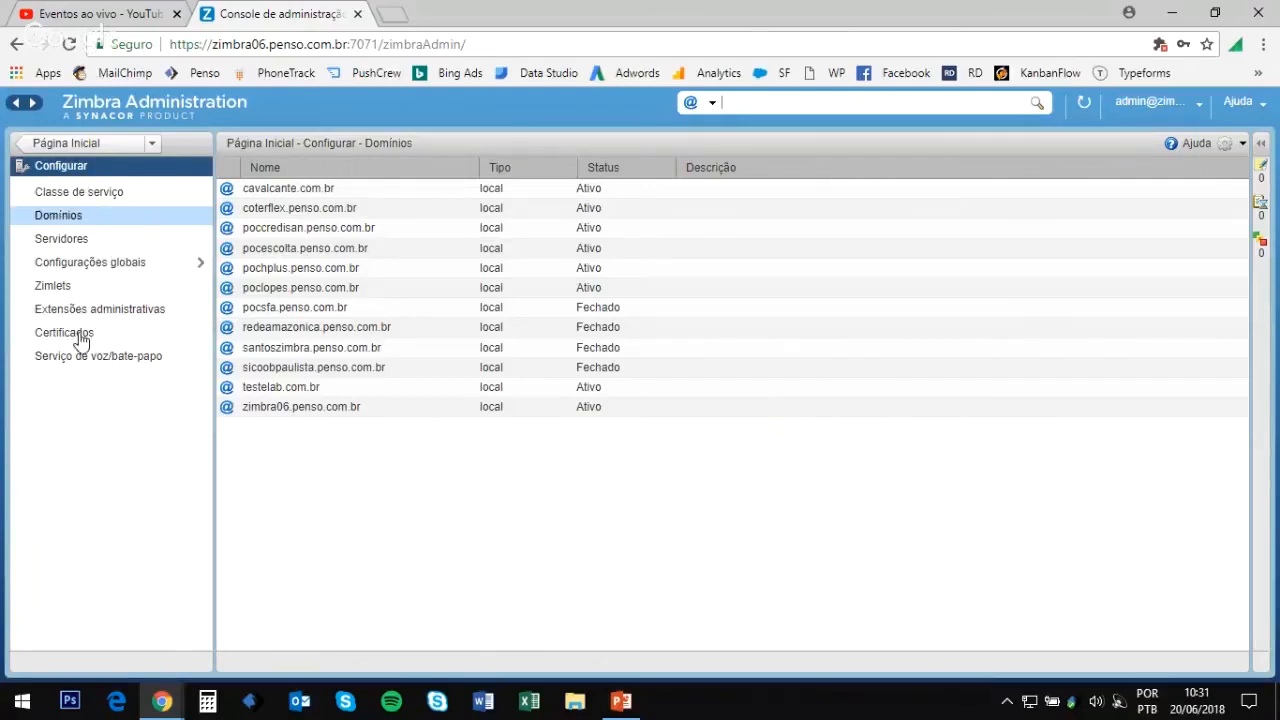
Step: Check the enabled services on server penso-lnx-zimbra06.penso.com.br, then open Configurações globais
click(79, 243)
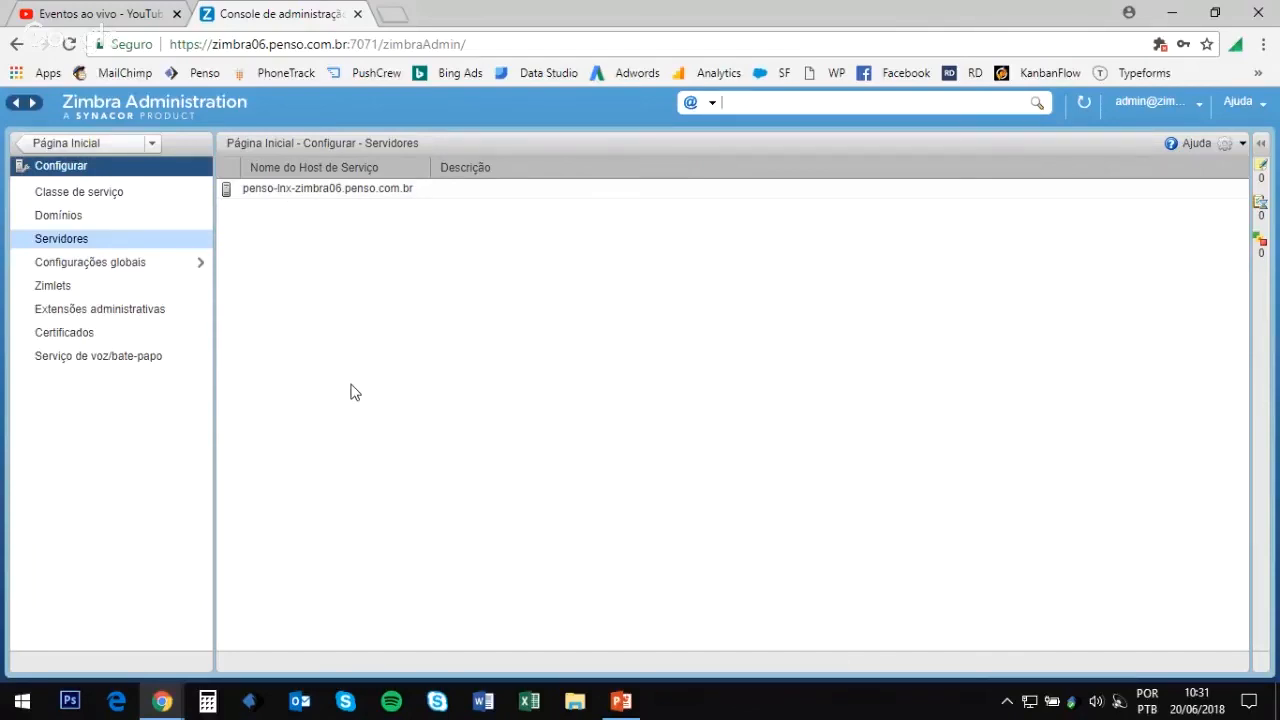
click(340, 199)
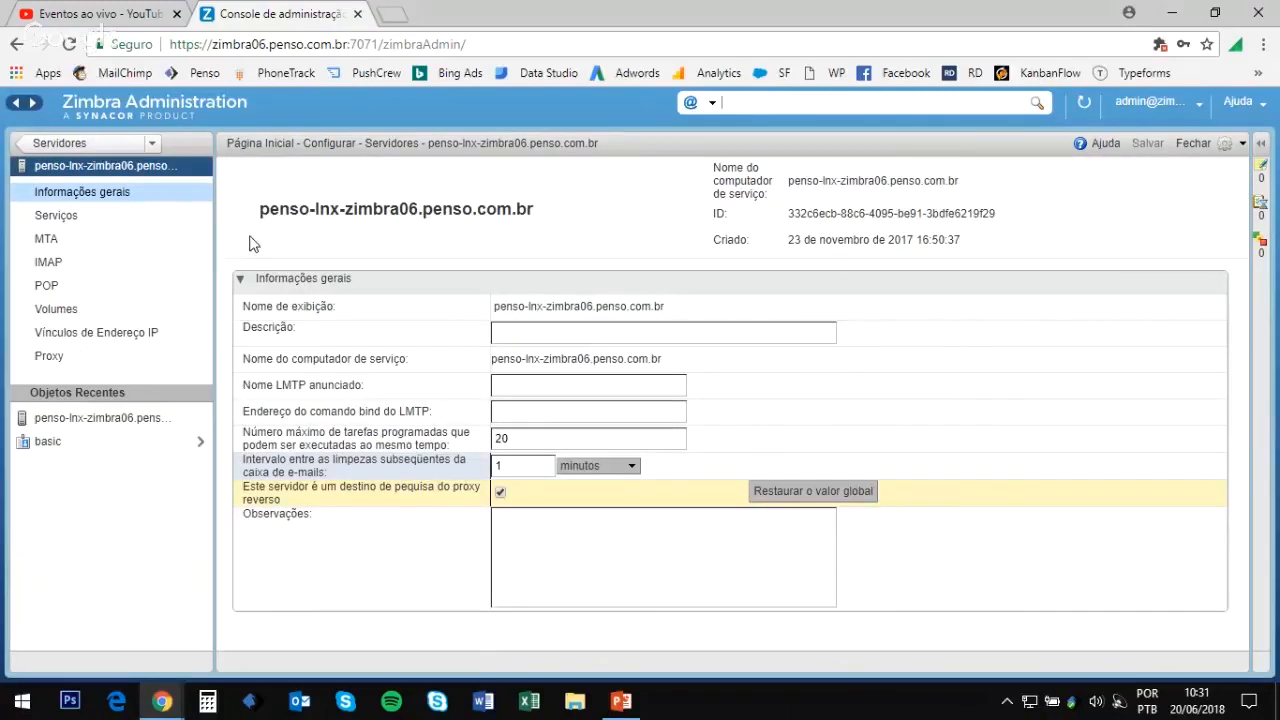
click(56, 215)
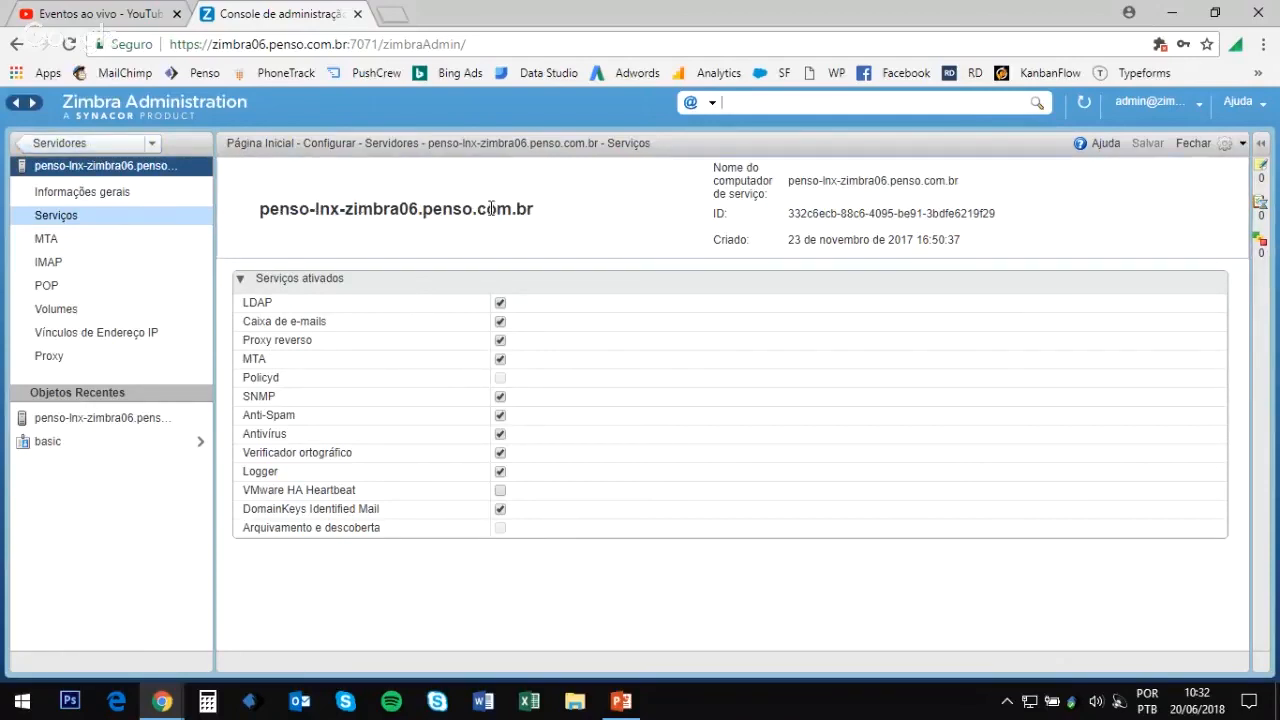
click(115, 145)
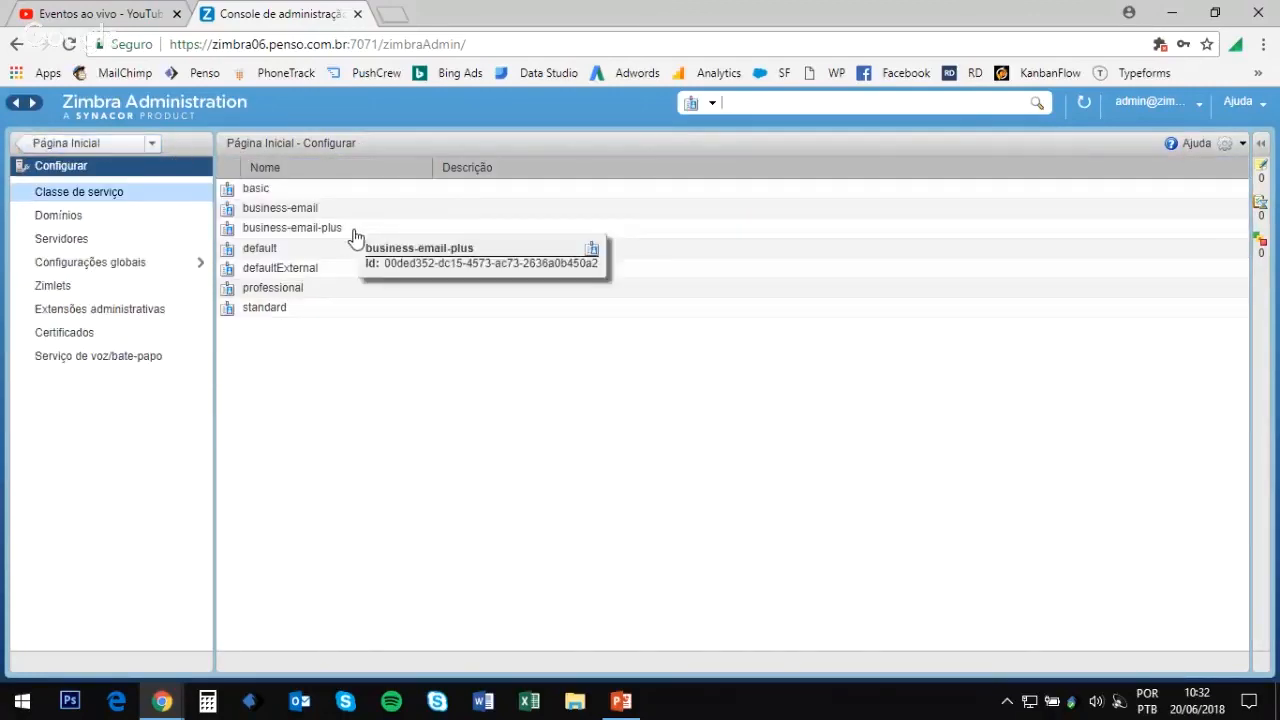
click(142, 265)
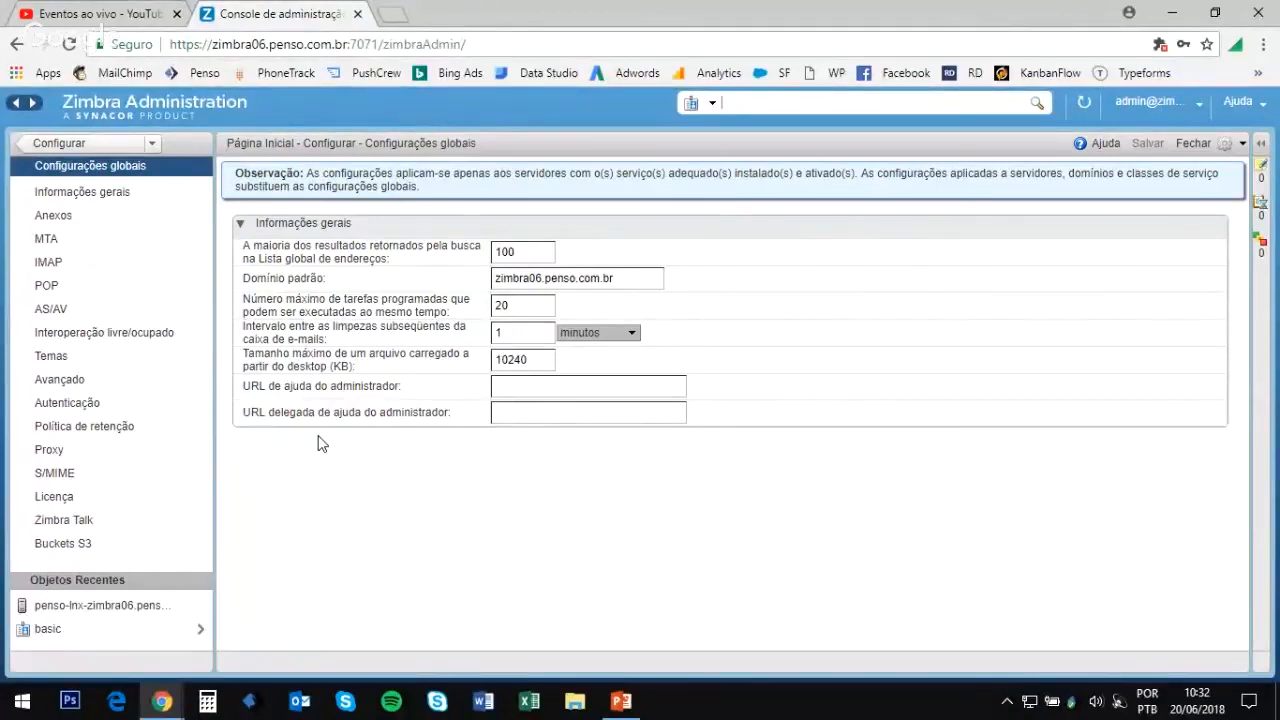
Step: Browse the global General, Anexos, MTA and AS/AV settings, ending on the Proxy page
click(114, 205)
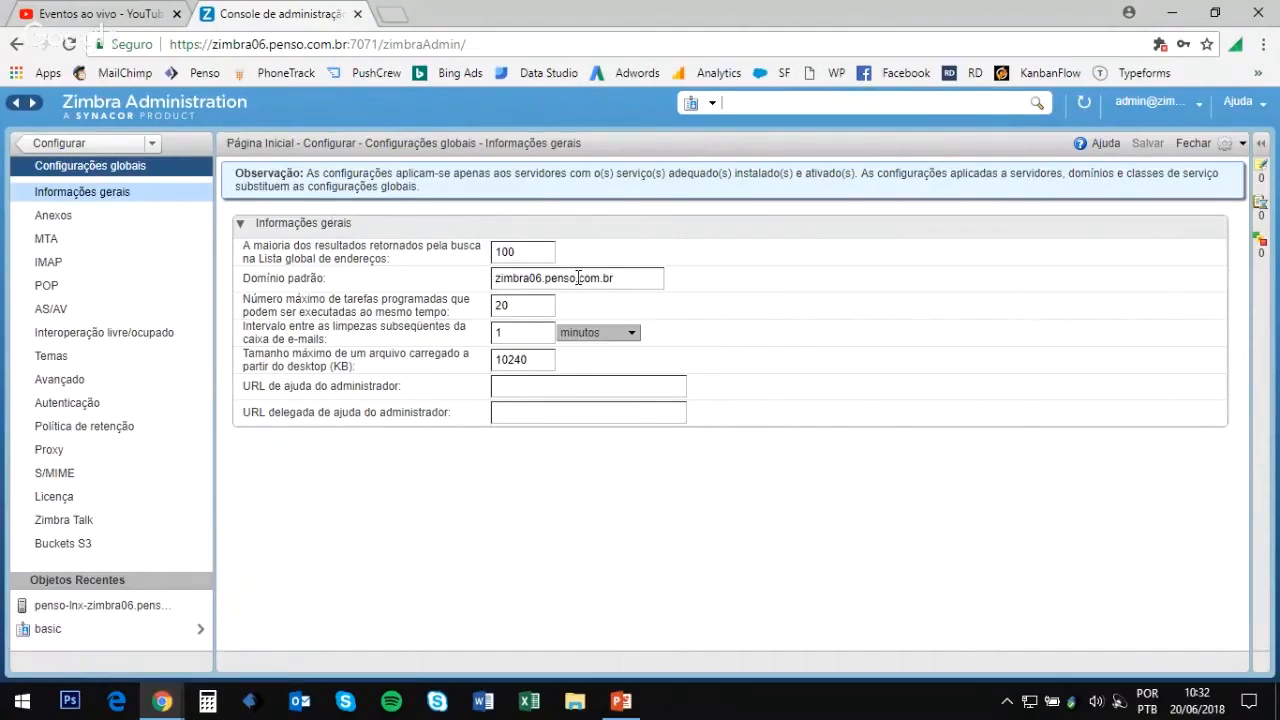
click(55, 215)
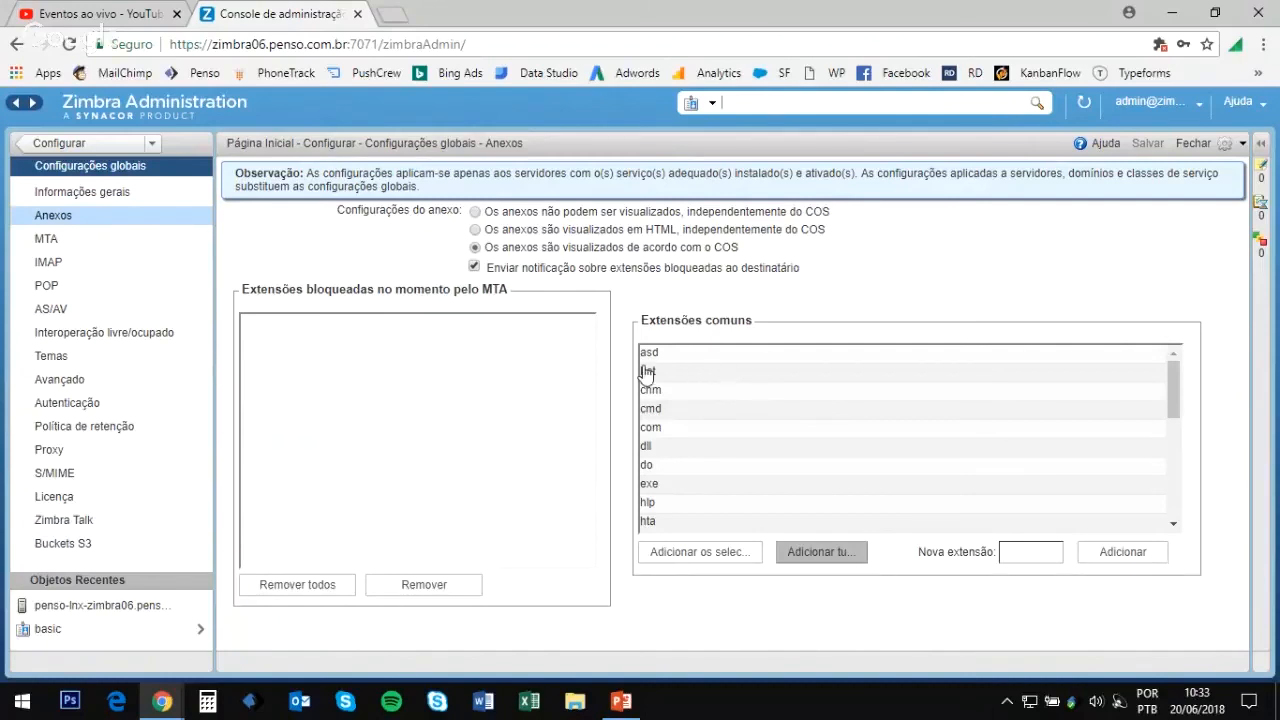
click(66, 248)
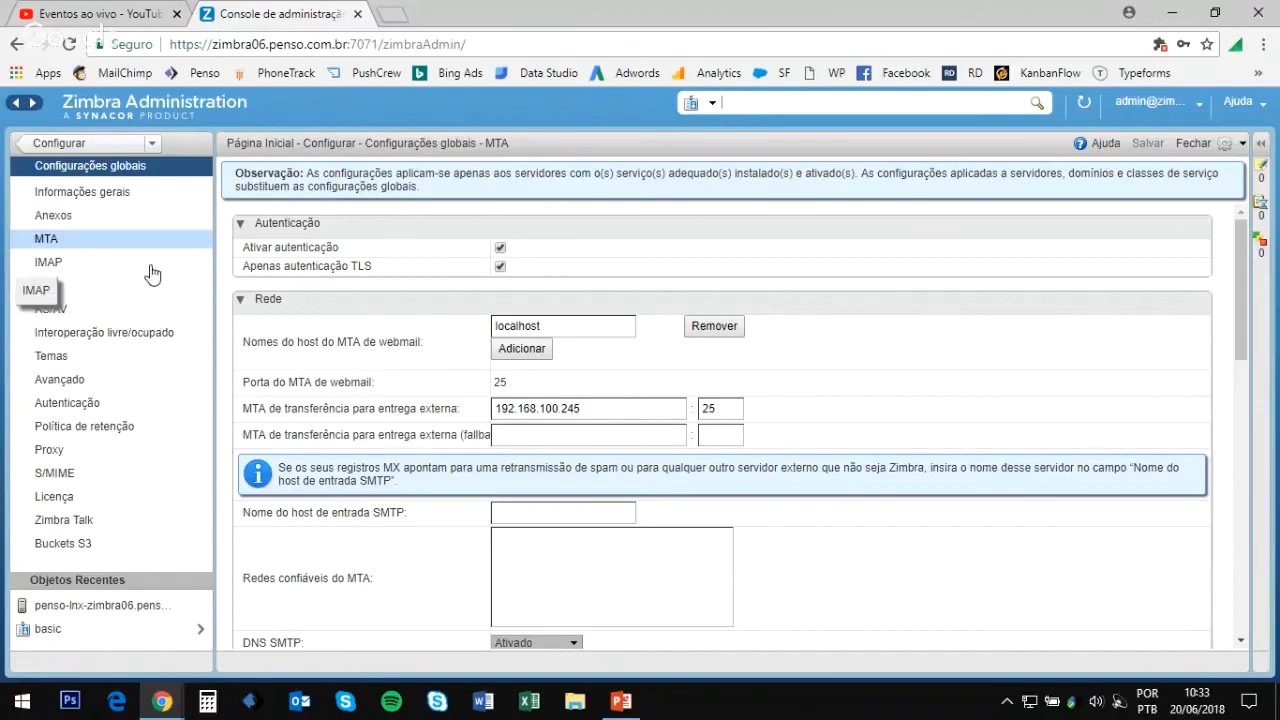
click(75, 318)
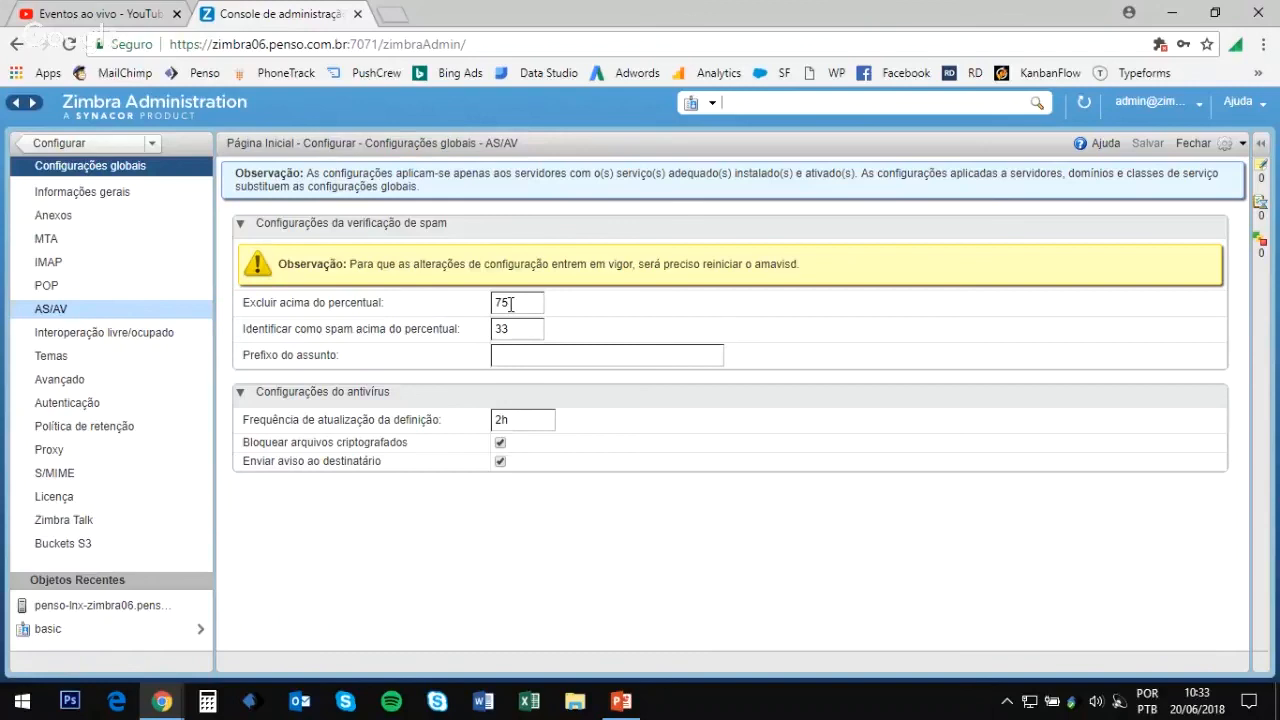
click(50, 450)
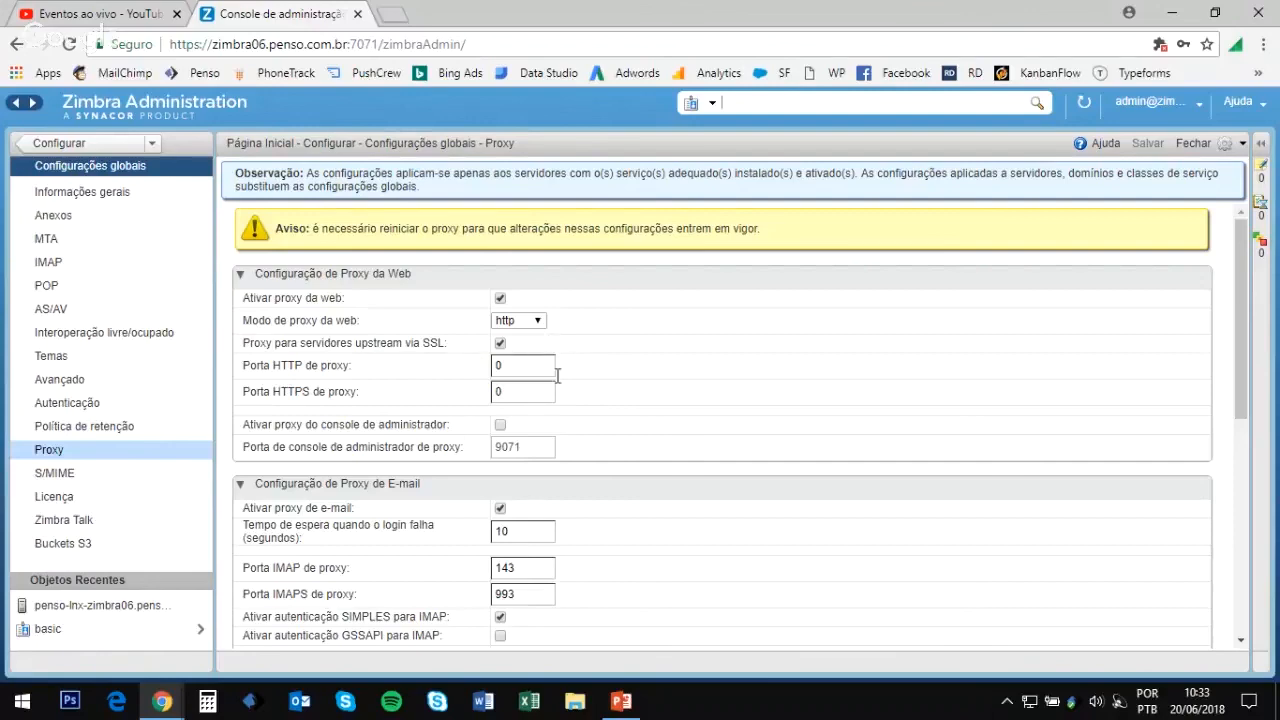
scroll(585, 400, down, 3)
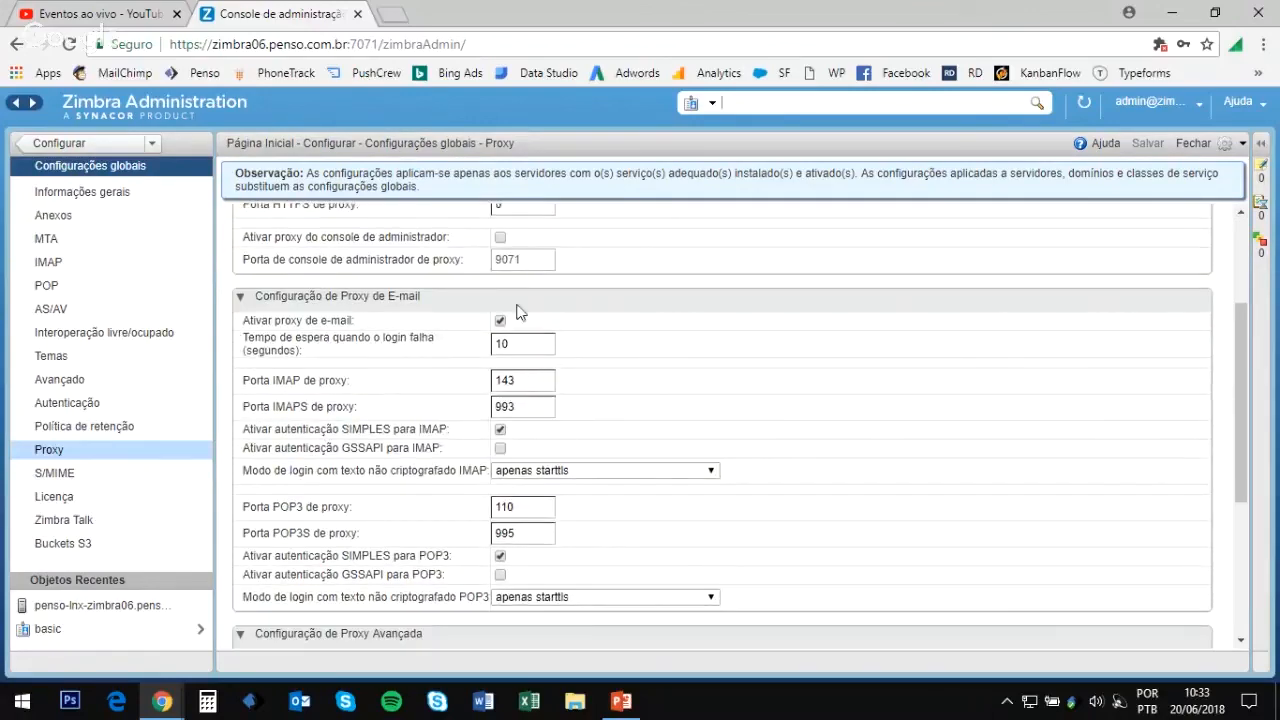
scroll(555, 400, down, 4)
scroll(545, 458, up, 5)
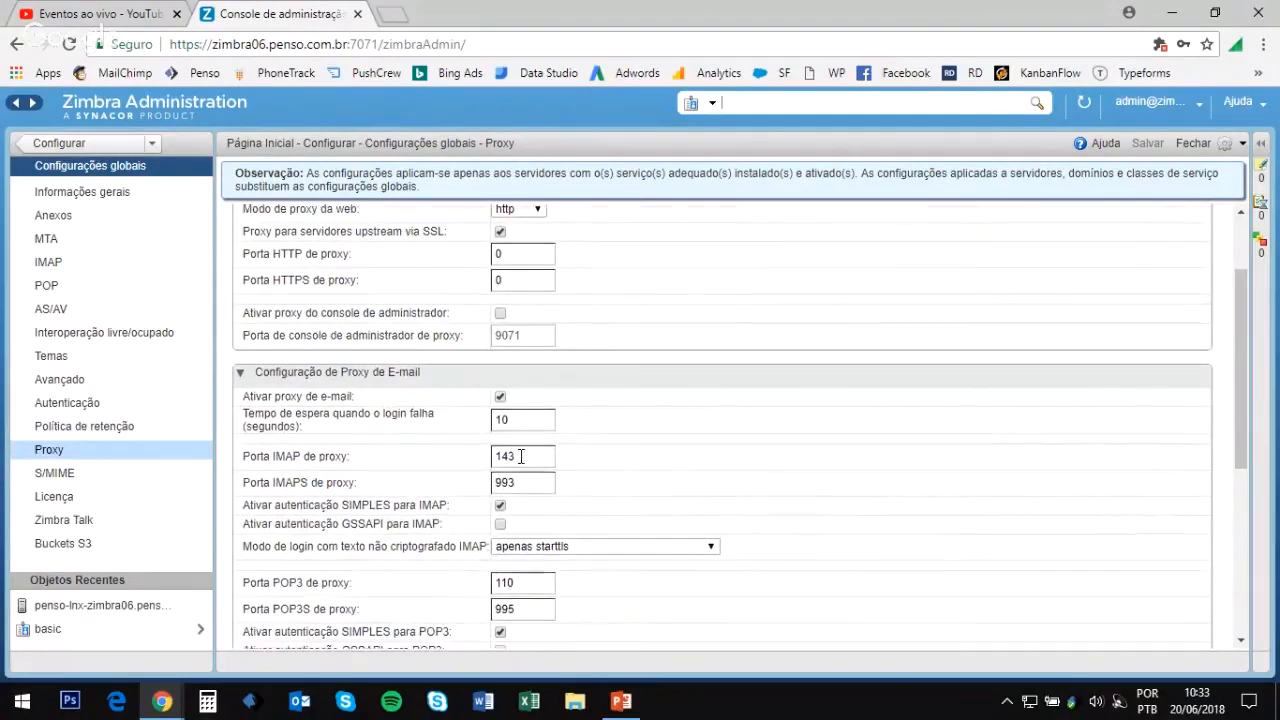
scroll(526, 457, down, 1)
double_click(549, 380)
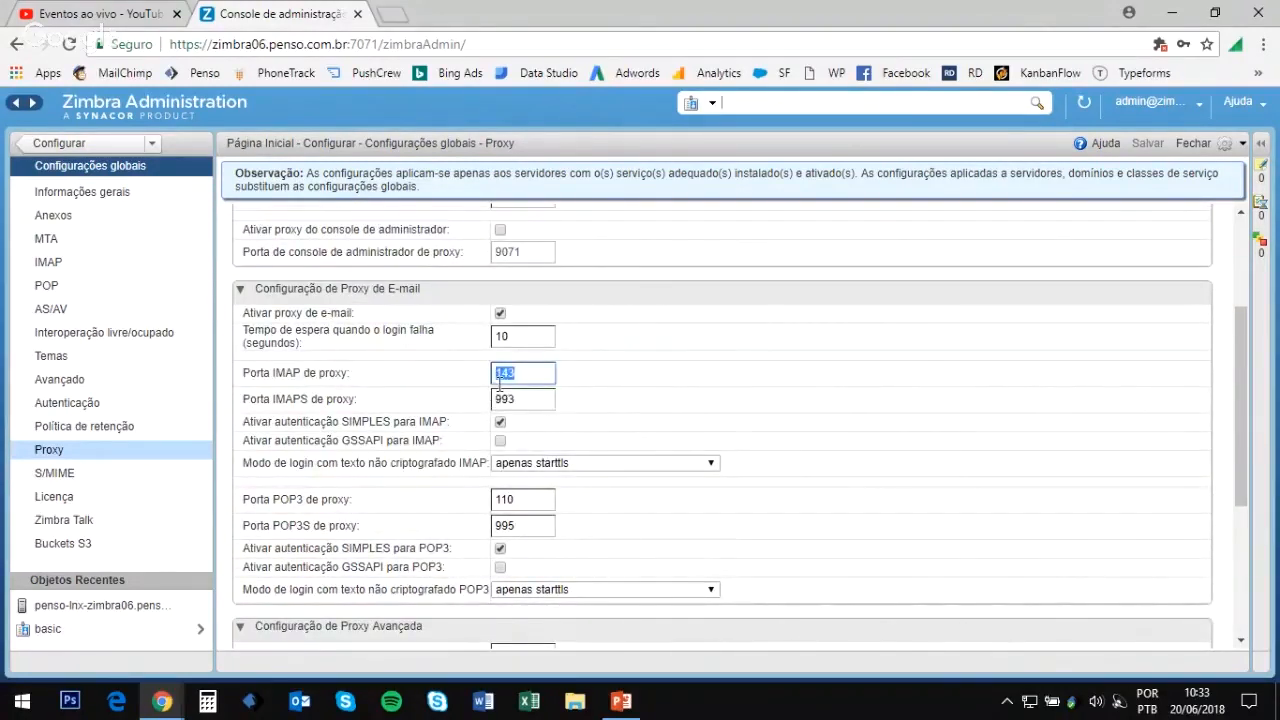
click(523, 396)
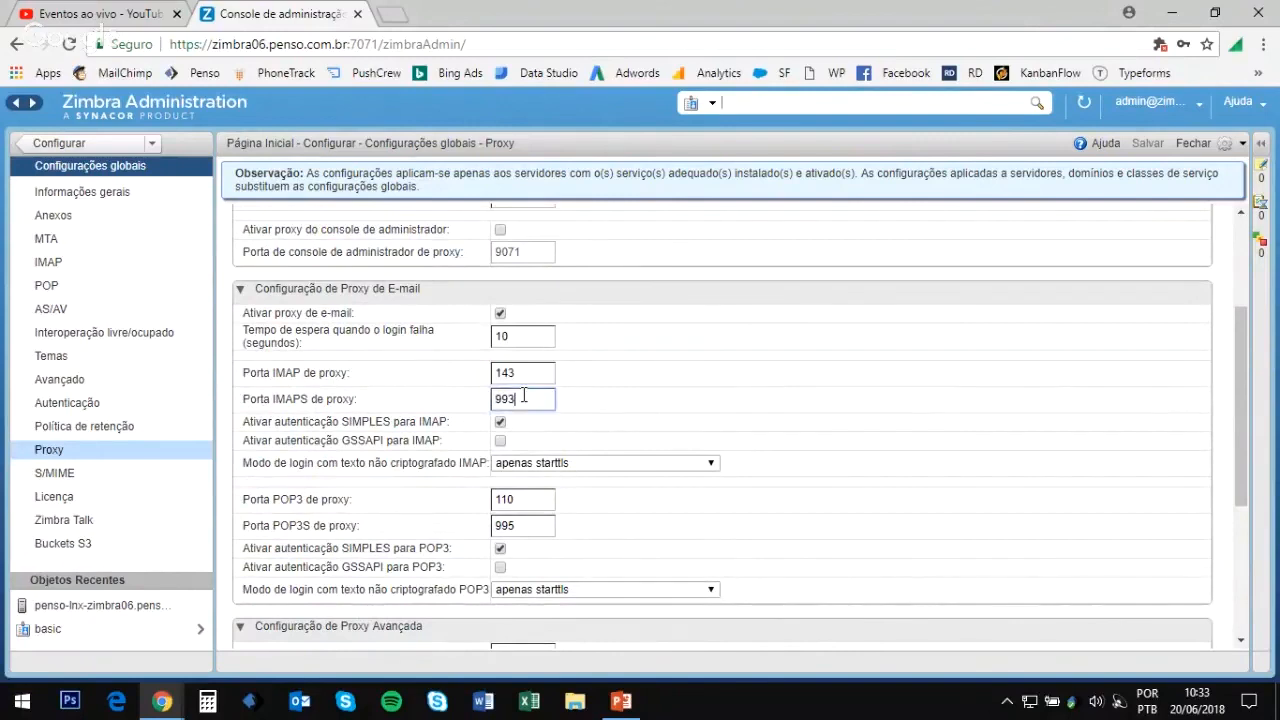
drag(528, 396, 493, 397)
click(602, 390)
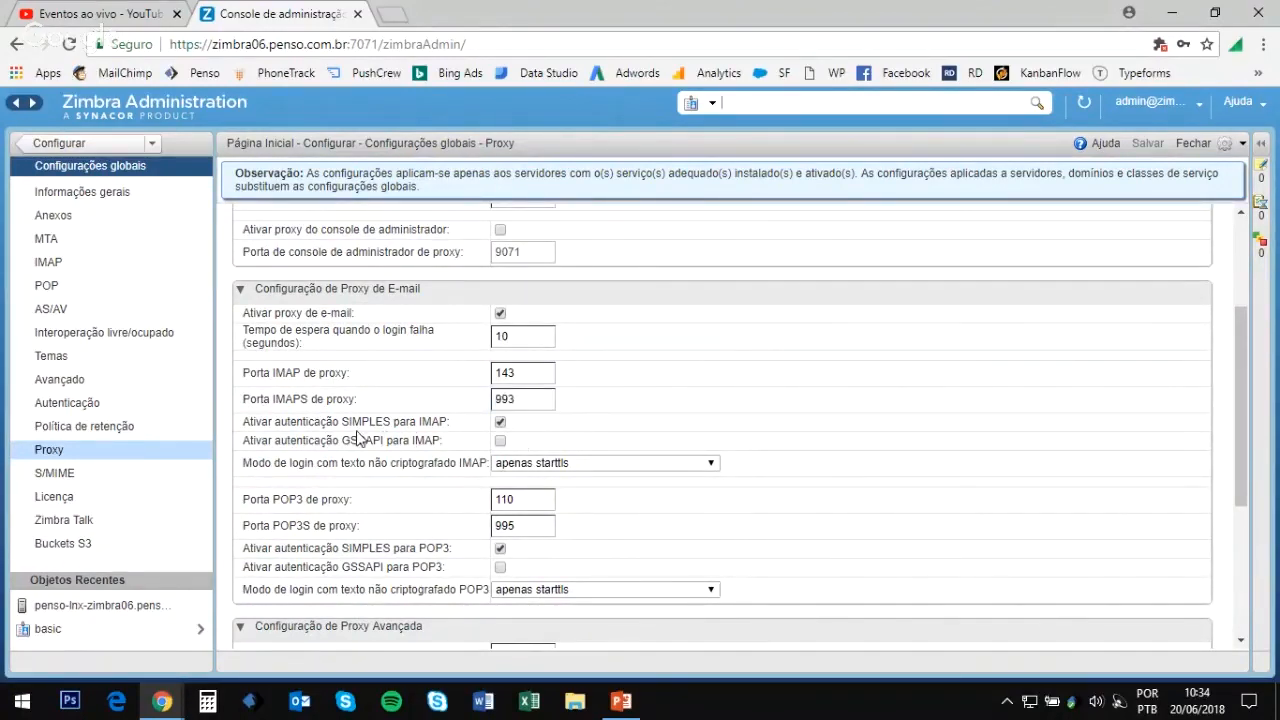
click(499, 421)
mouse_move(449, 463)
scroll(560, 465, down, 3)
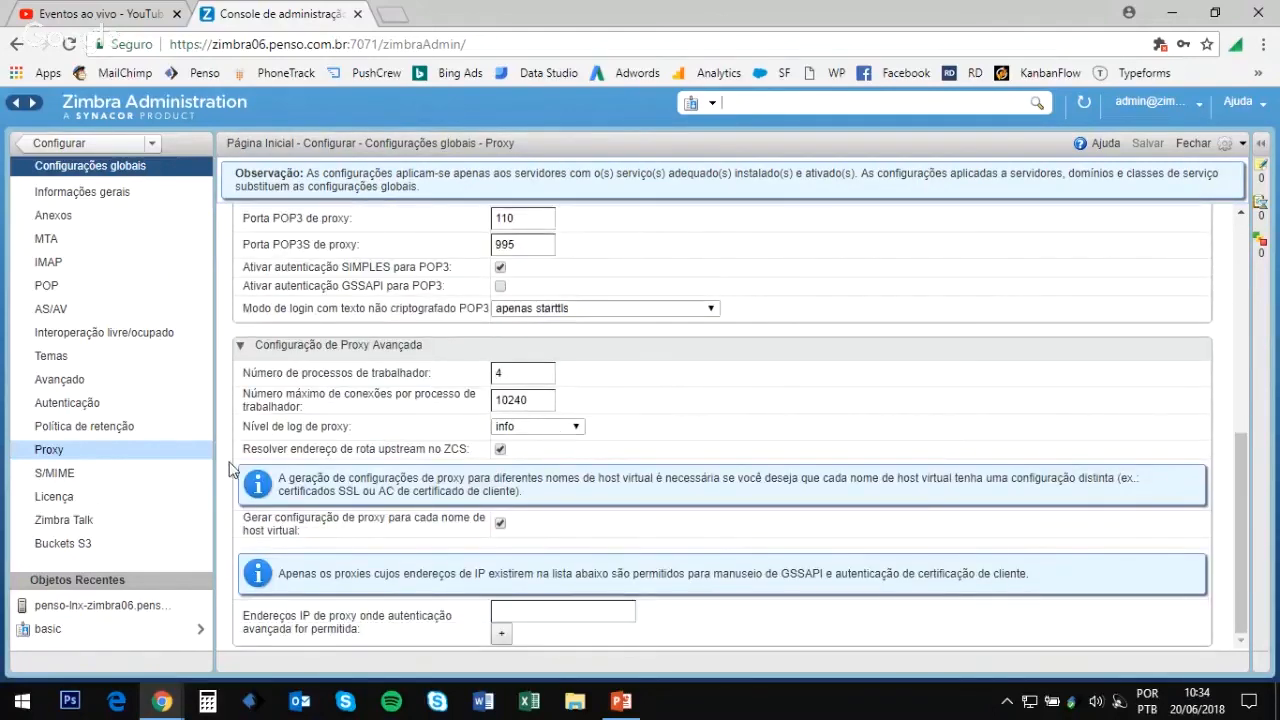
scroll(240, 466, up, 3)
scroll(252, 463, up, 2)
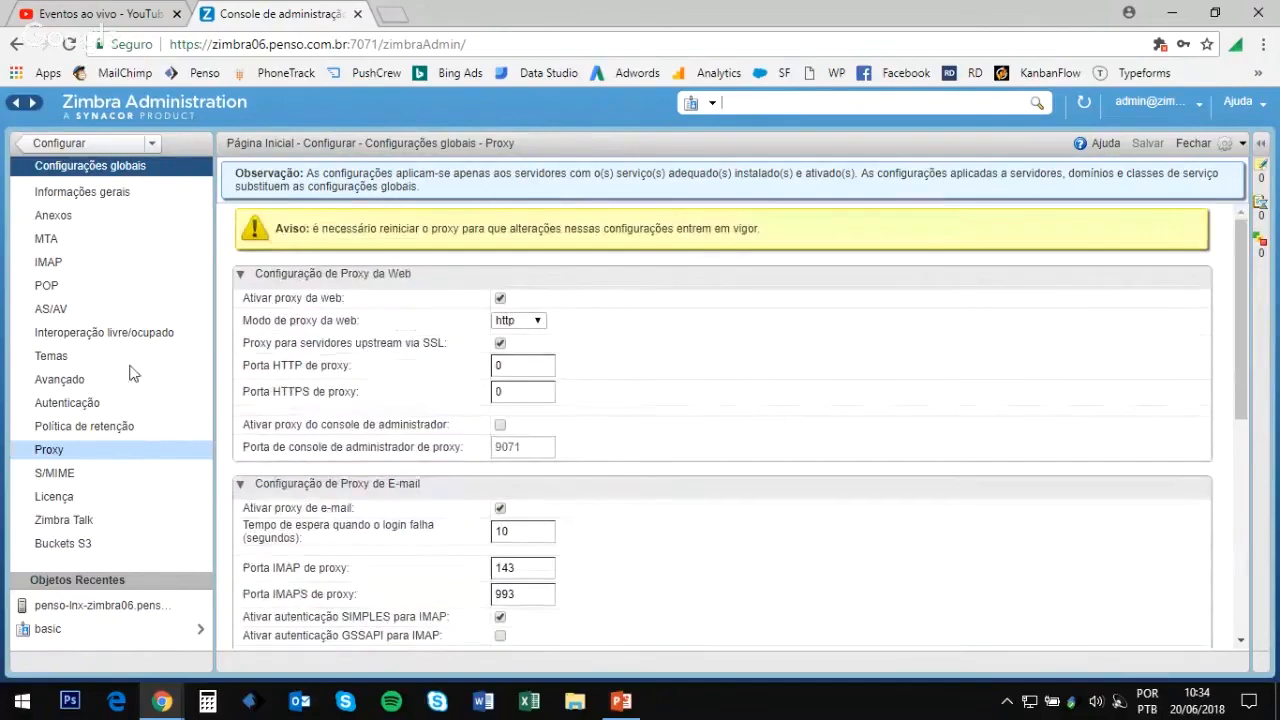
Step: Go back to the Configurar overview and list the installed Zimlets
click(74, 143)
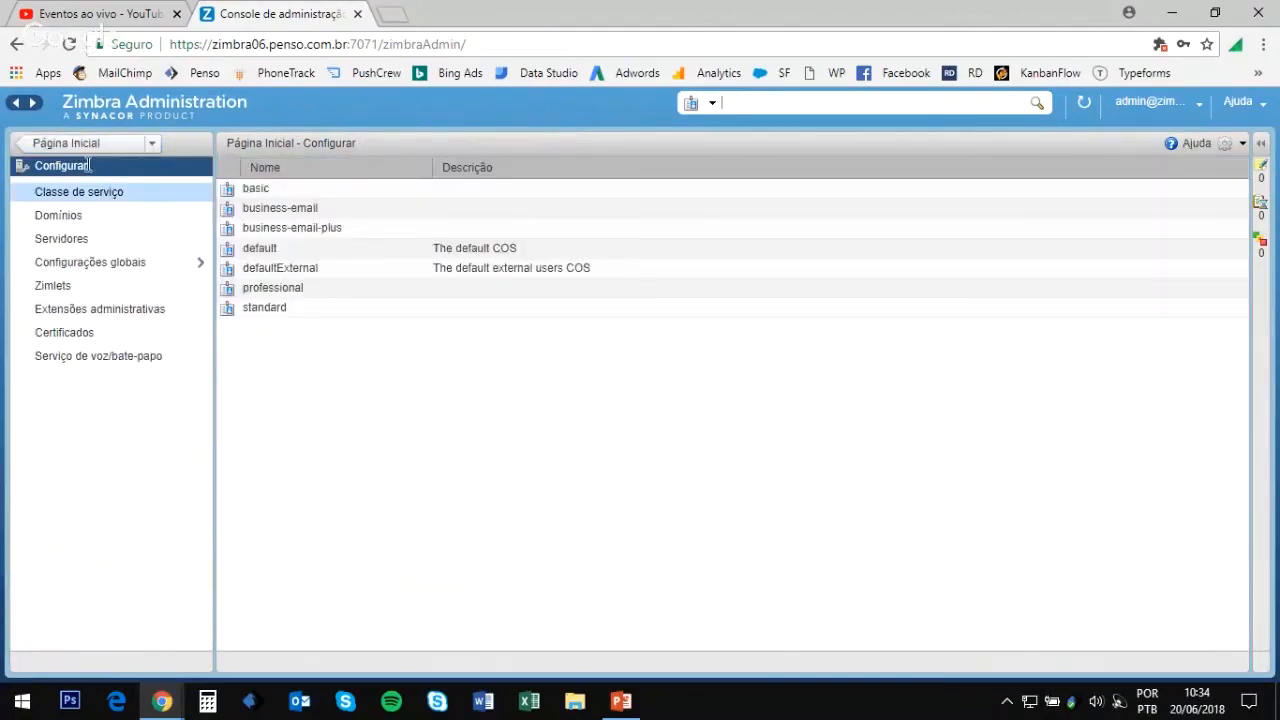
click(99, 293)
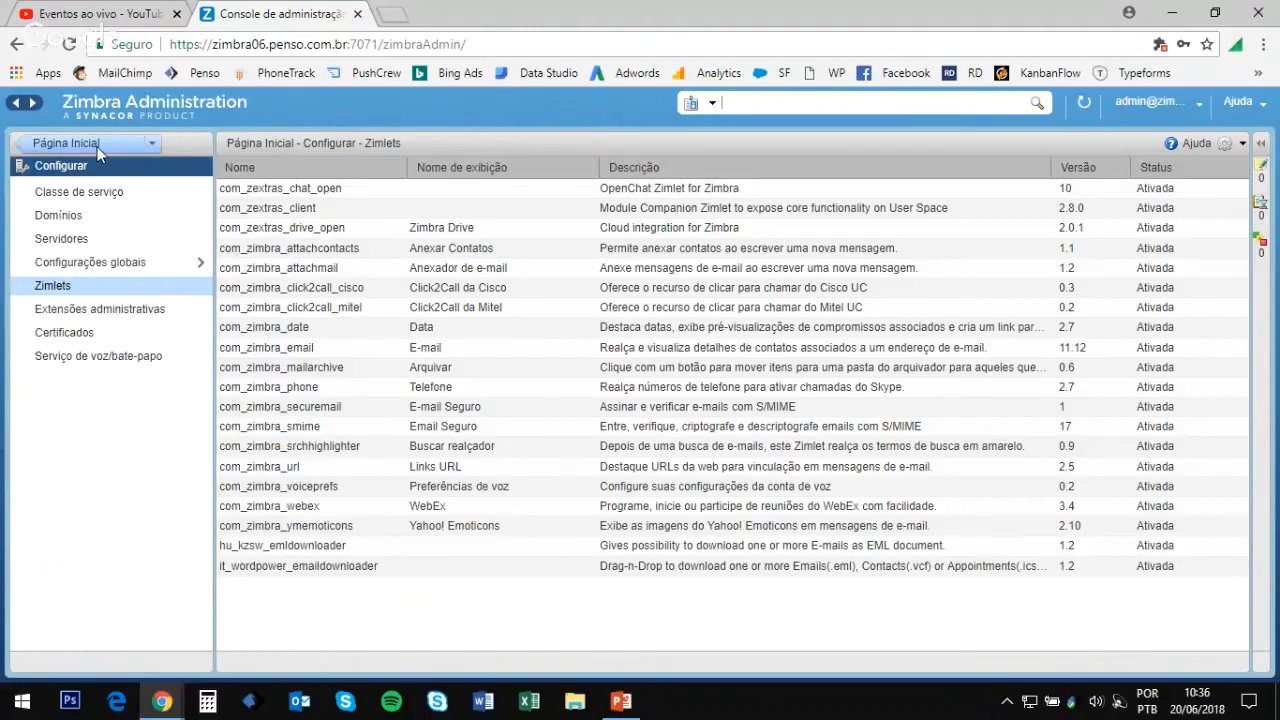
Step: Return to Página Inicial and open the Gerenciar > Contas list
click(70, 143)
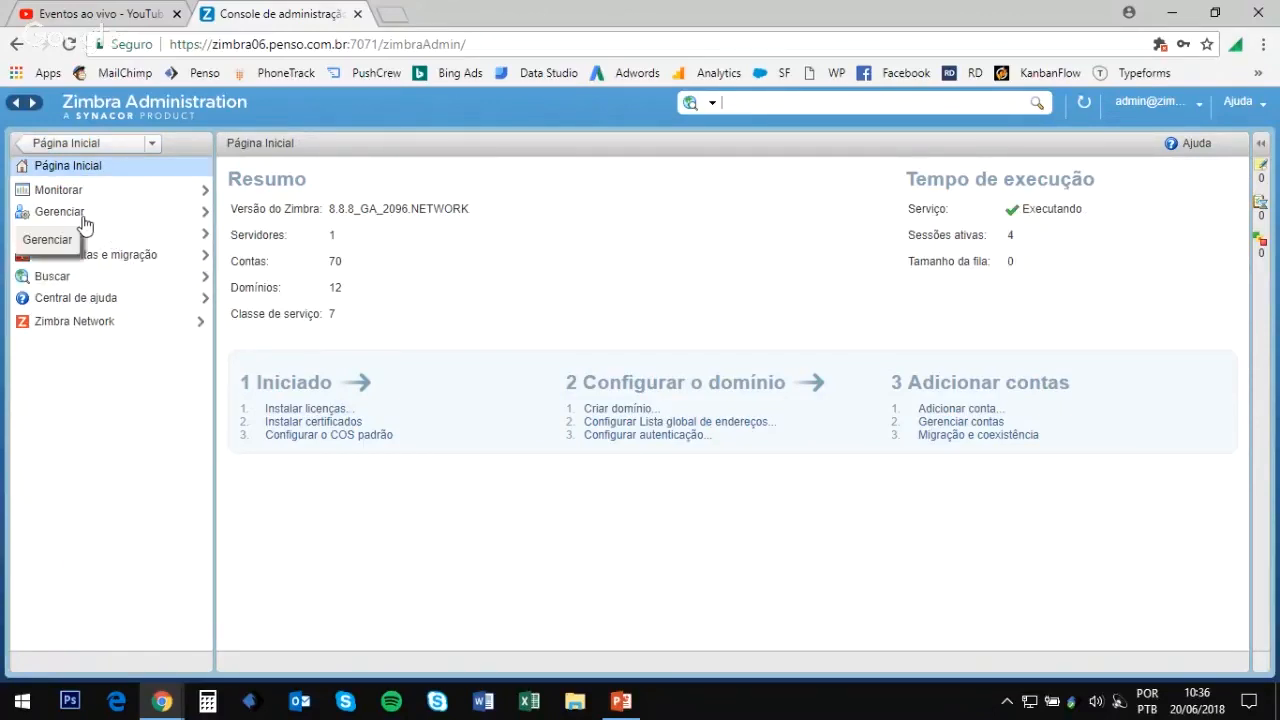
click(84, 222)
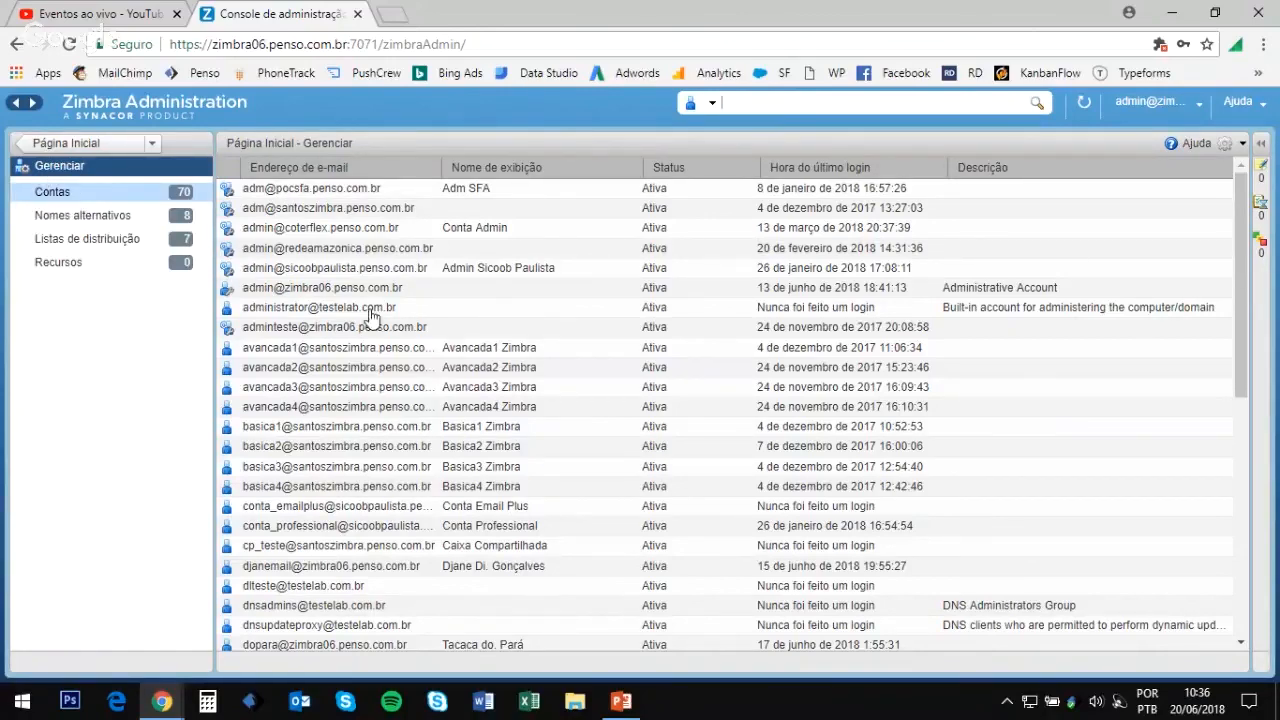
scroll(471, 316, down, 5)
scroll(462, 432, up, 5)
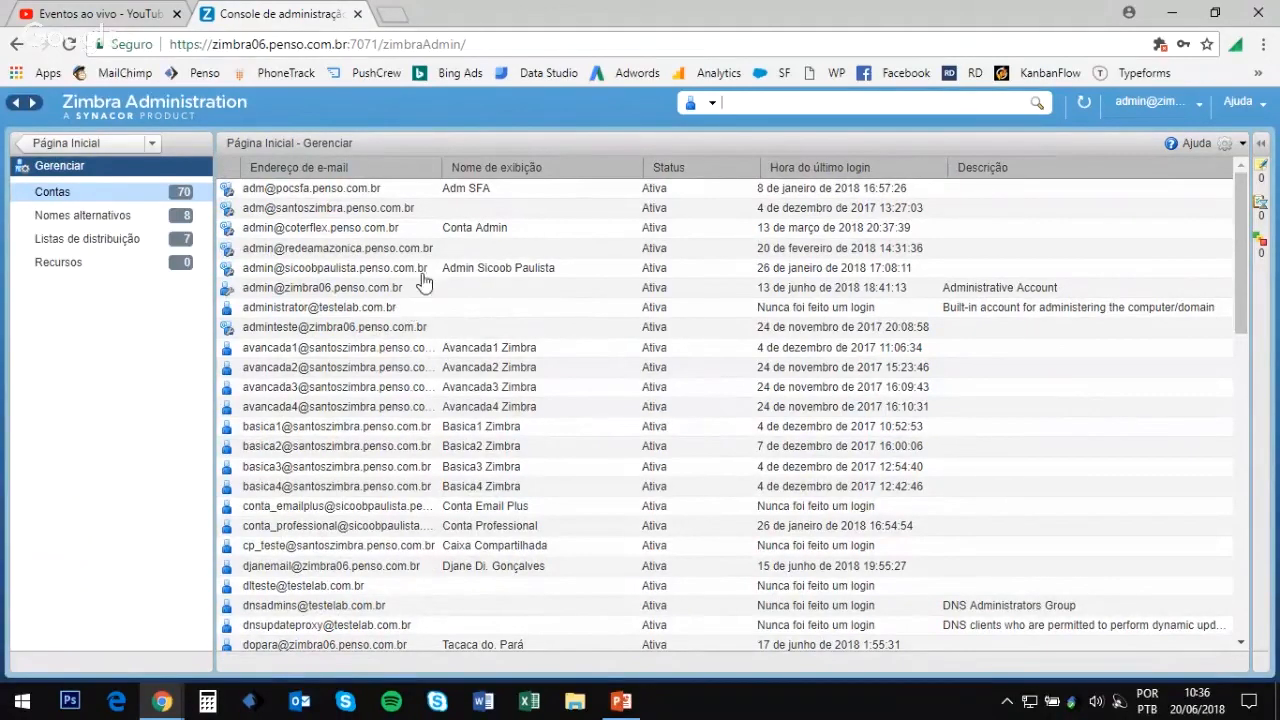
Step: Open the context menu for the adminteste account in the Contas list
right_click(305, 333)
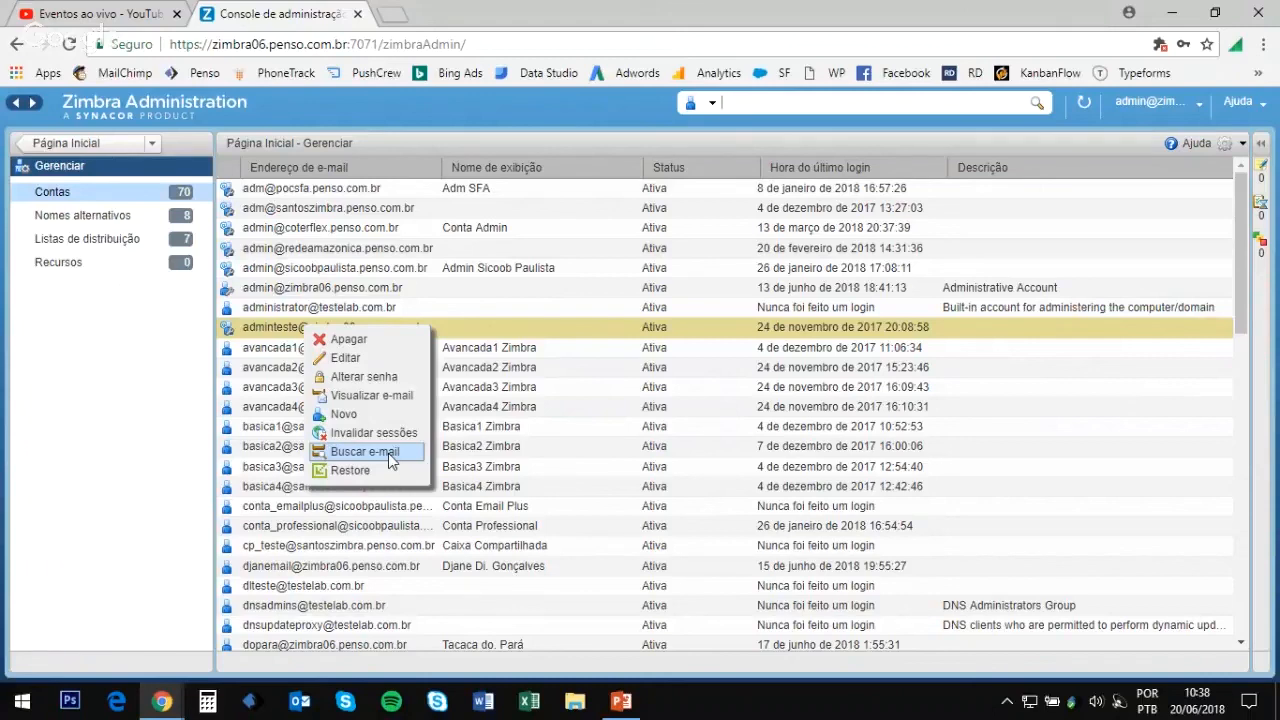
Step: Open the adminteste account for editing and locate its Classe de serviço field
click(397, 362)
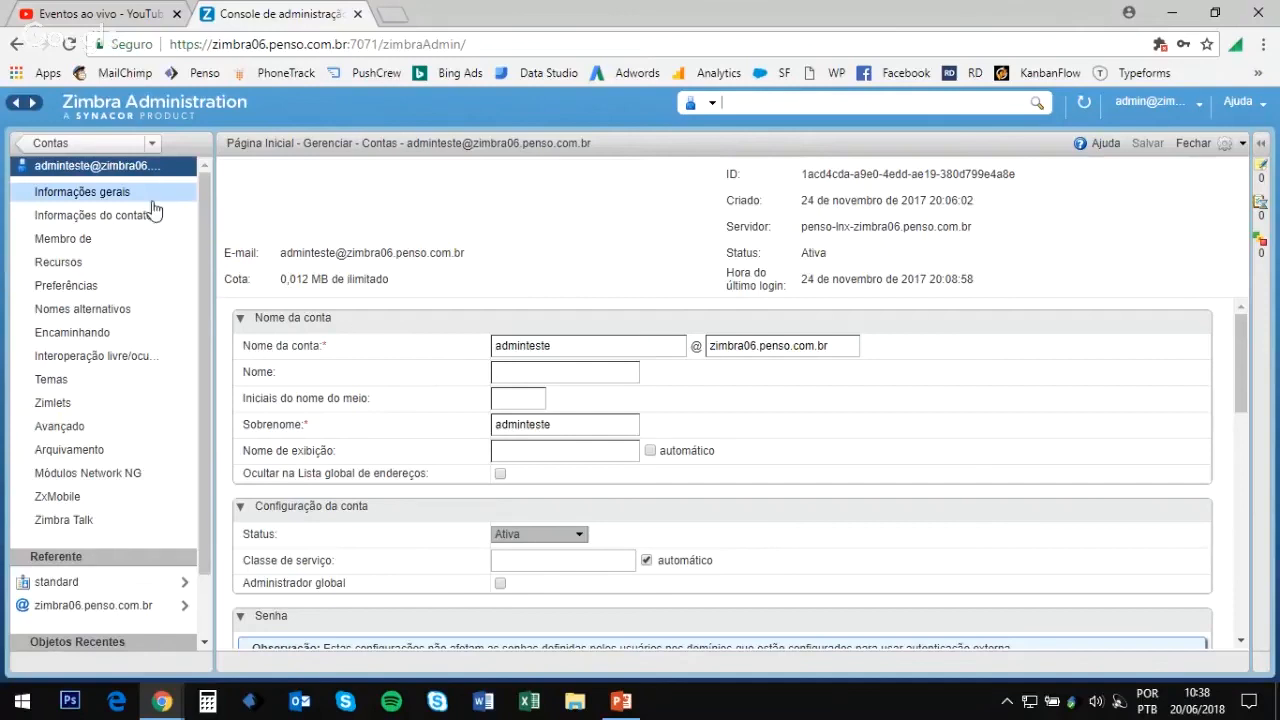
scroll(651, 506, down, 15)
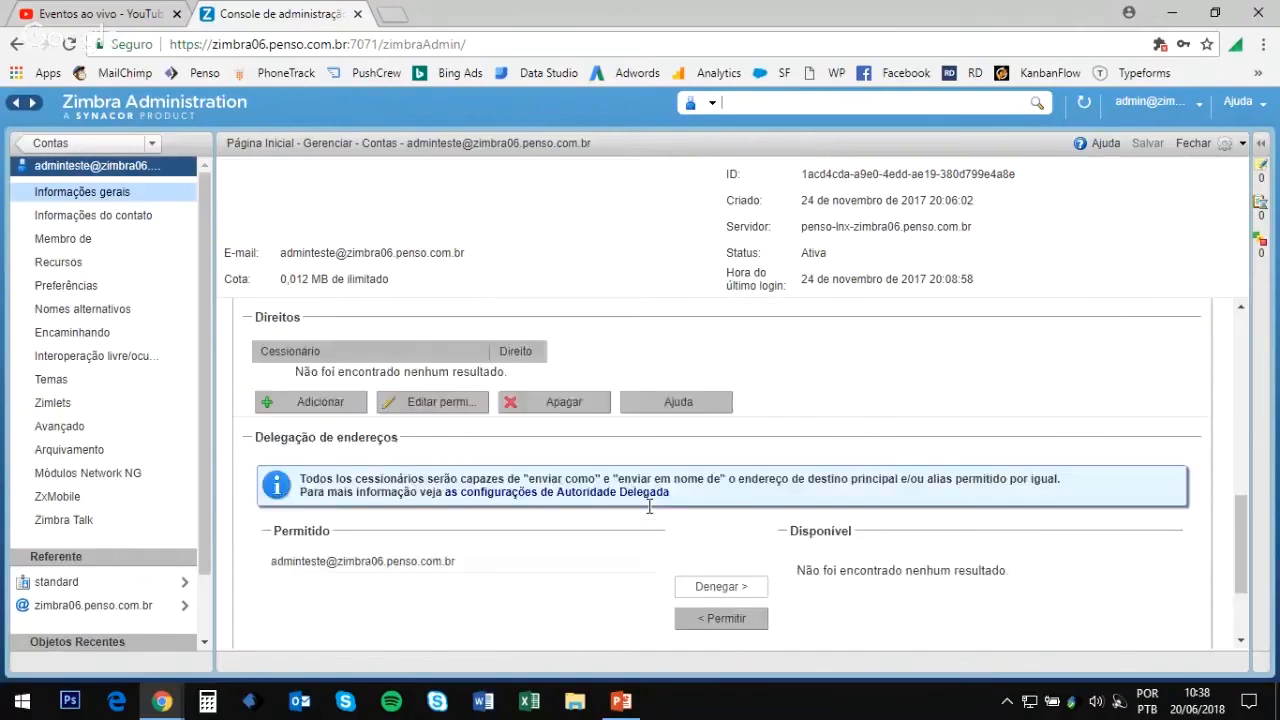
scroll(650, 510, up, 15)
scroll(325, 509, down, 2)
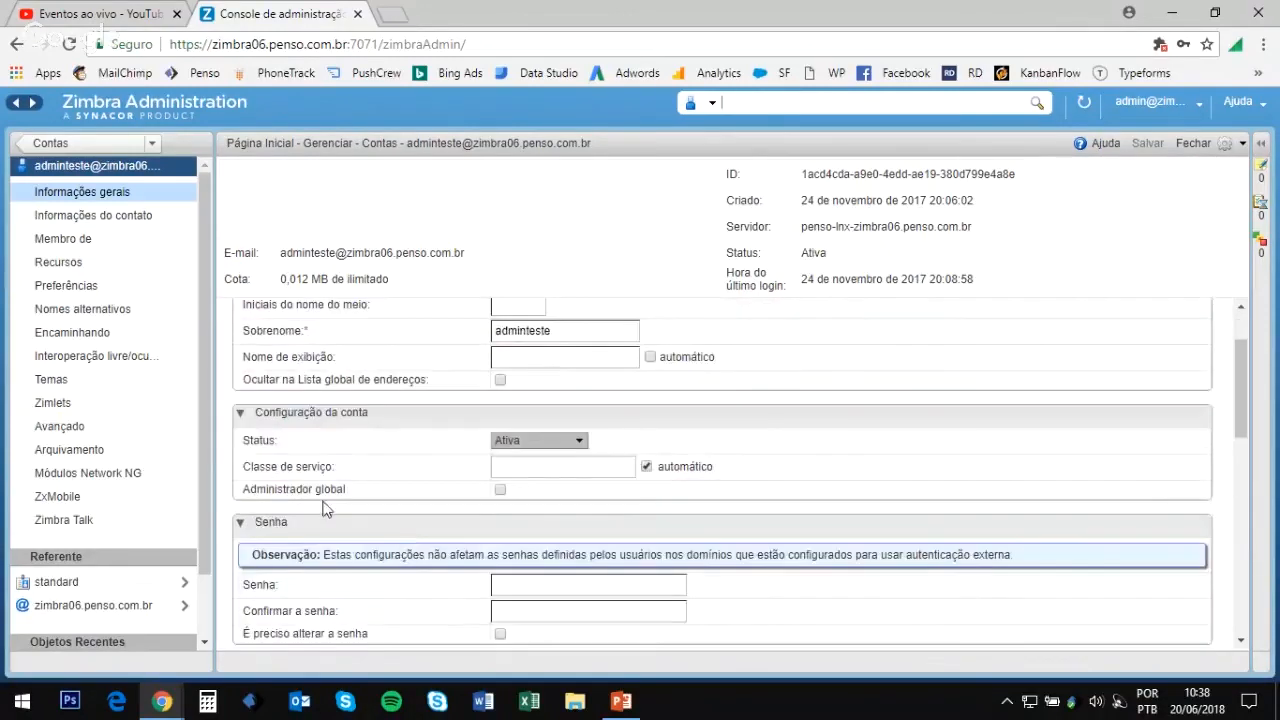
drag(250, 467, 337, 474)
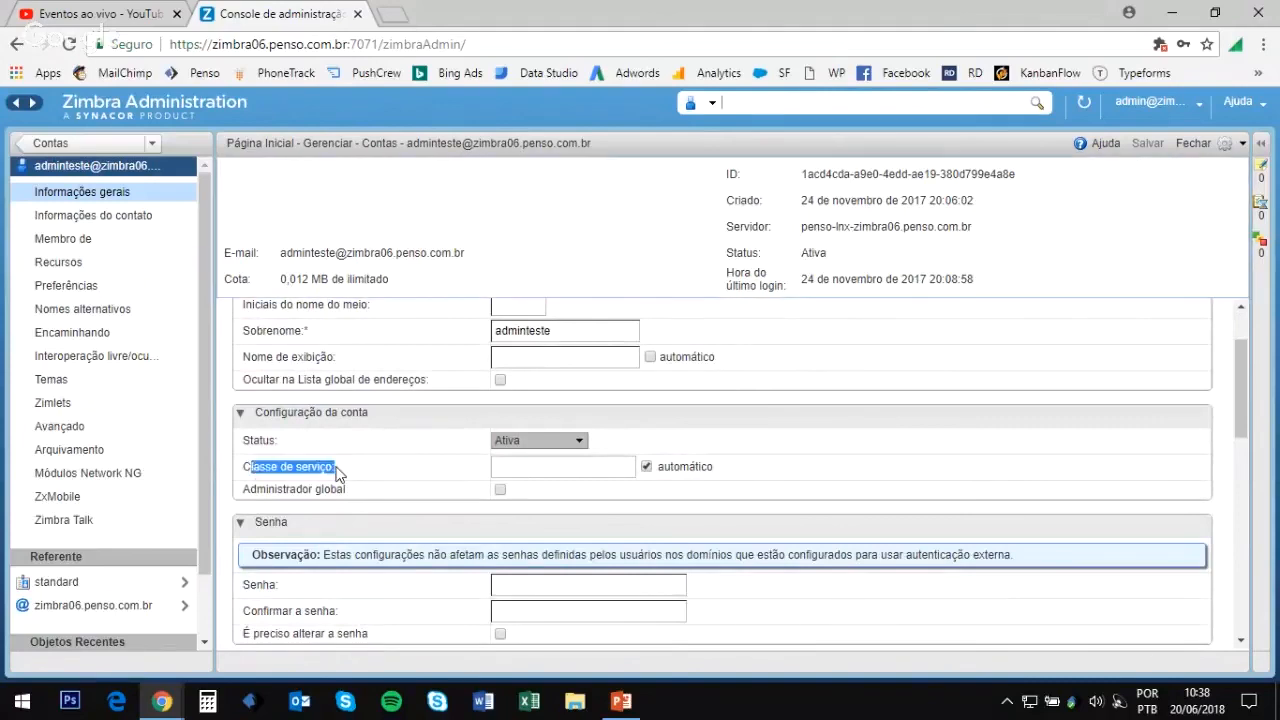
mouse_move(337, 474)
double_click(318, 467)
scroll(648, 477, up, 1)
scroll(648, 477, down, 1)
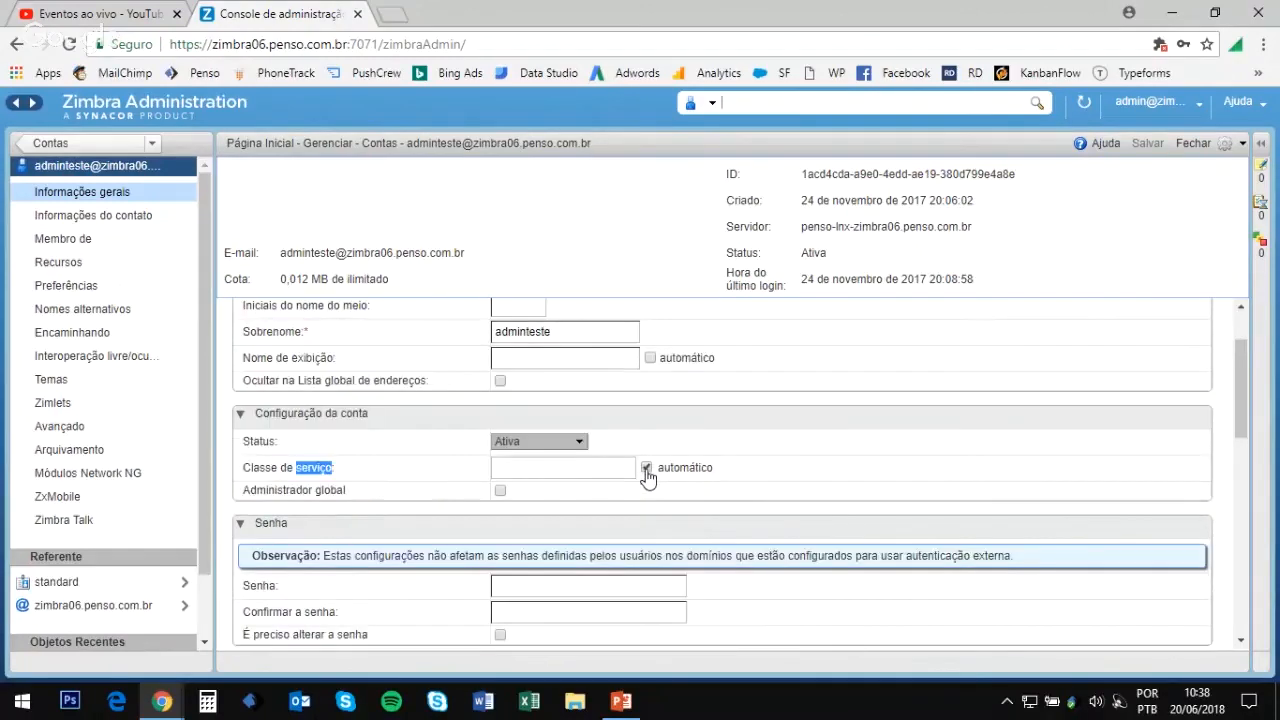
mouse_move(386, 471)
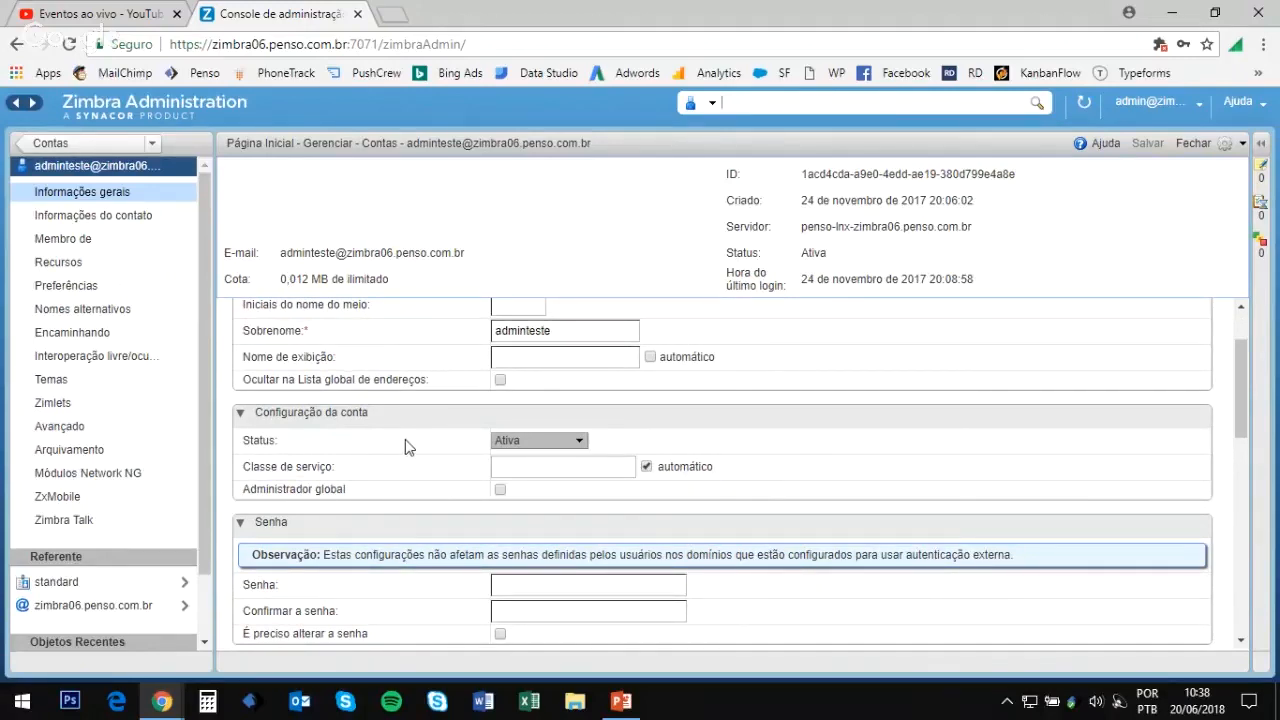
Step: Replace the automatic class of service with basic and save the account
click(647, 467)
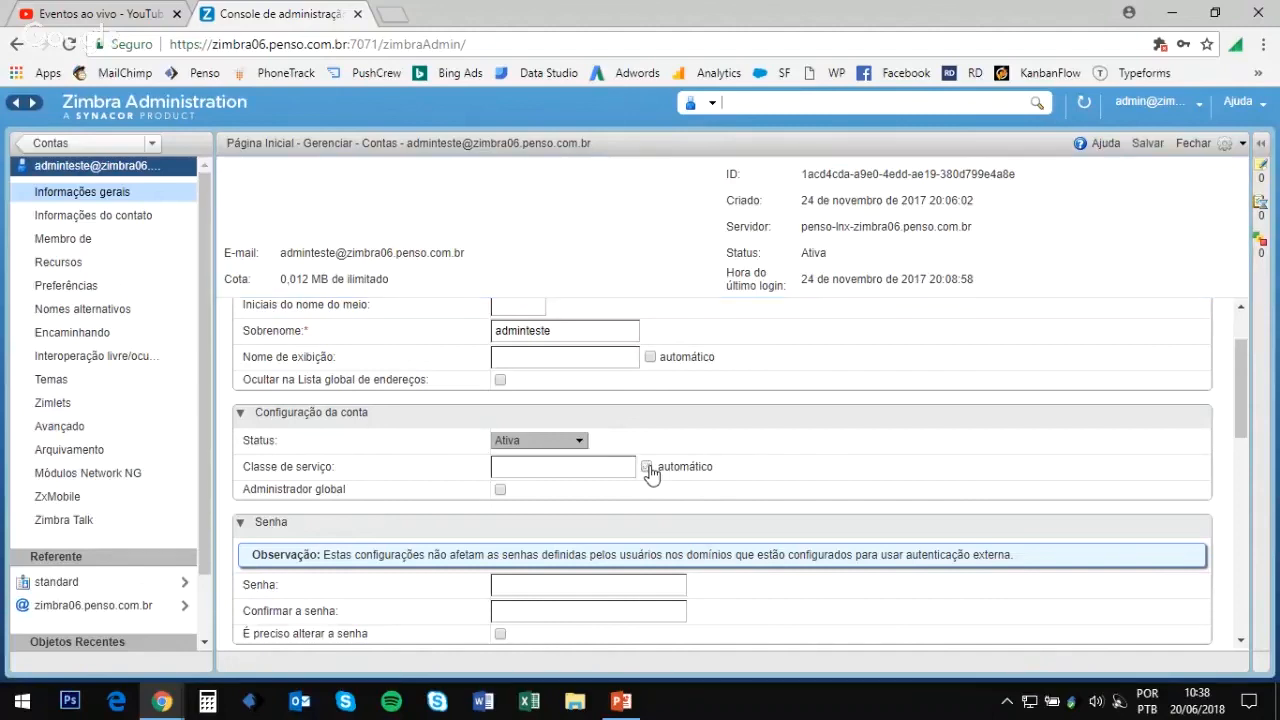
click(593, 473)
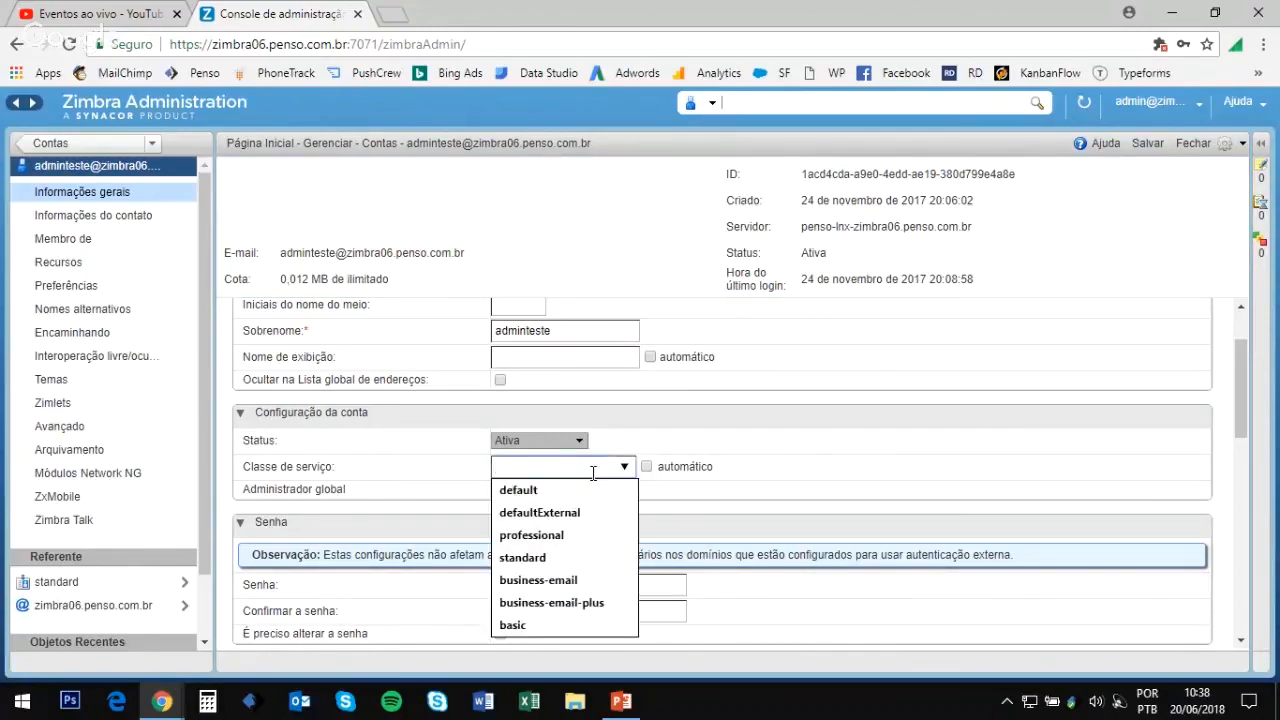
text(bas)
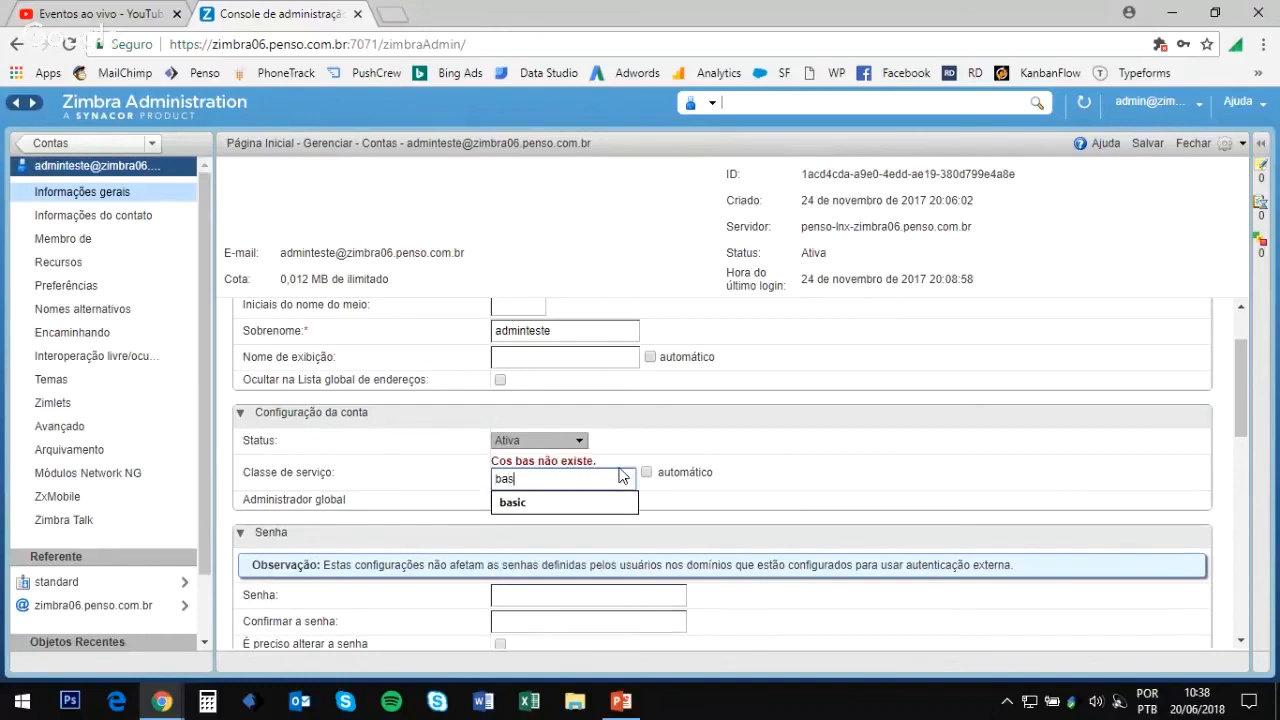
key(Down)
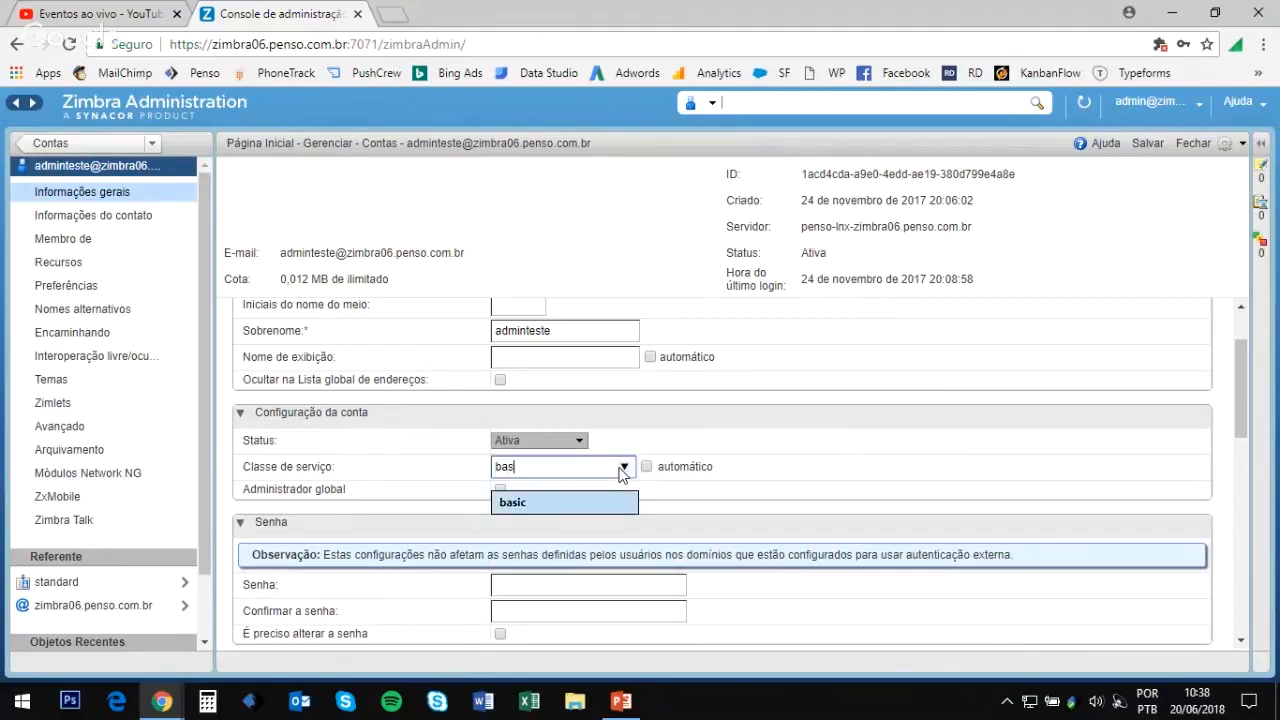
key(Return)
click(790, 438)
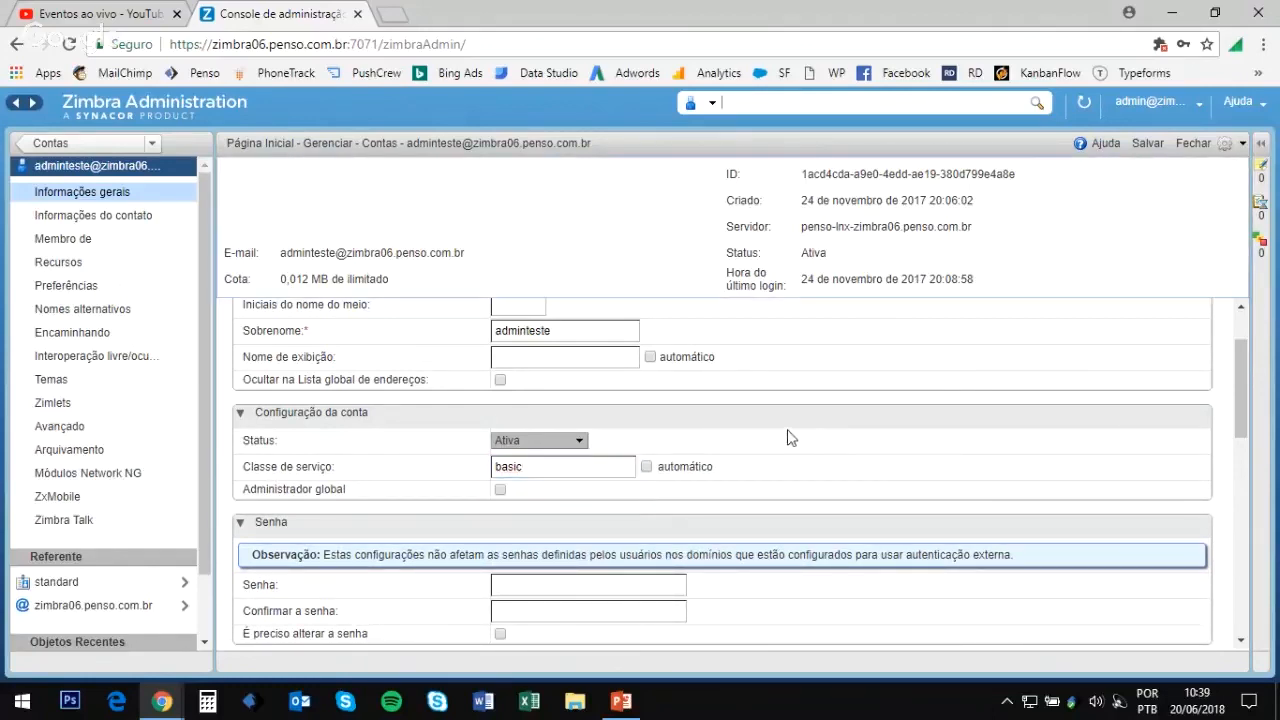
click(1147, 143)
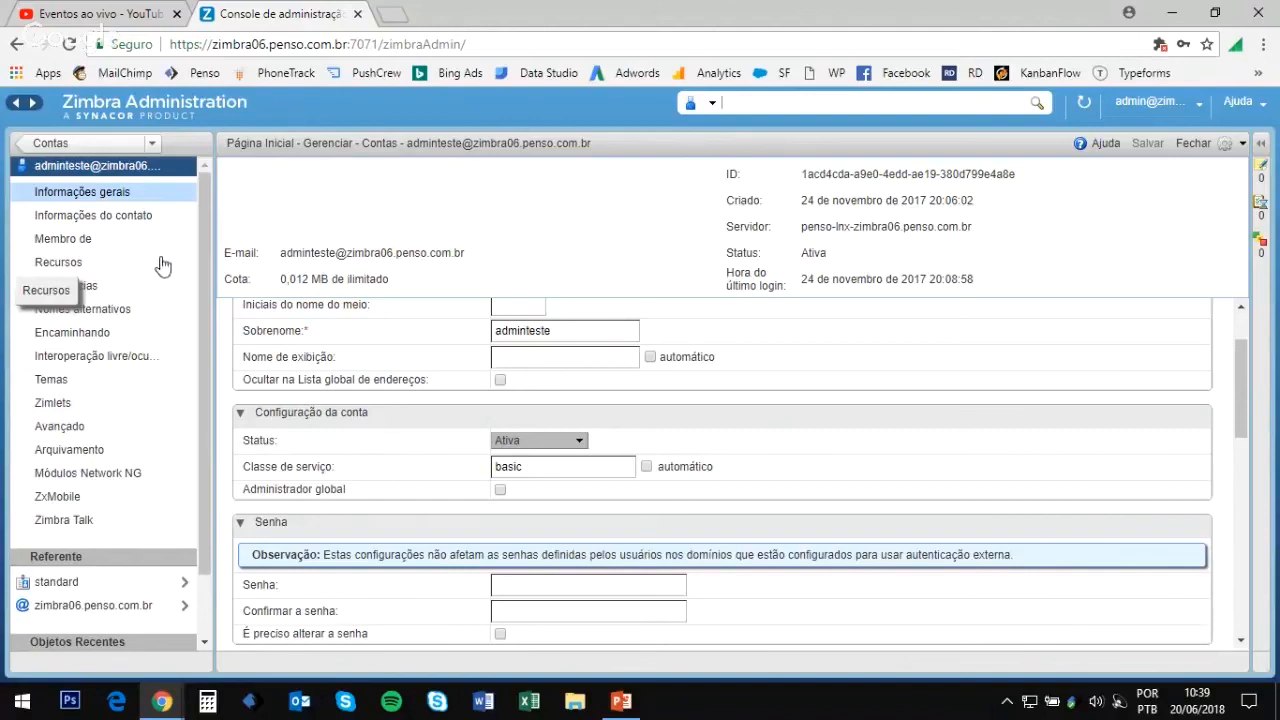
click(103, 311)
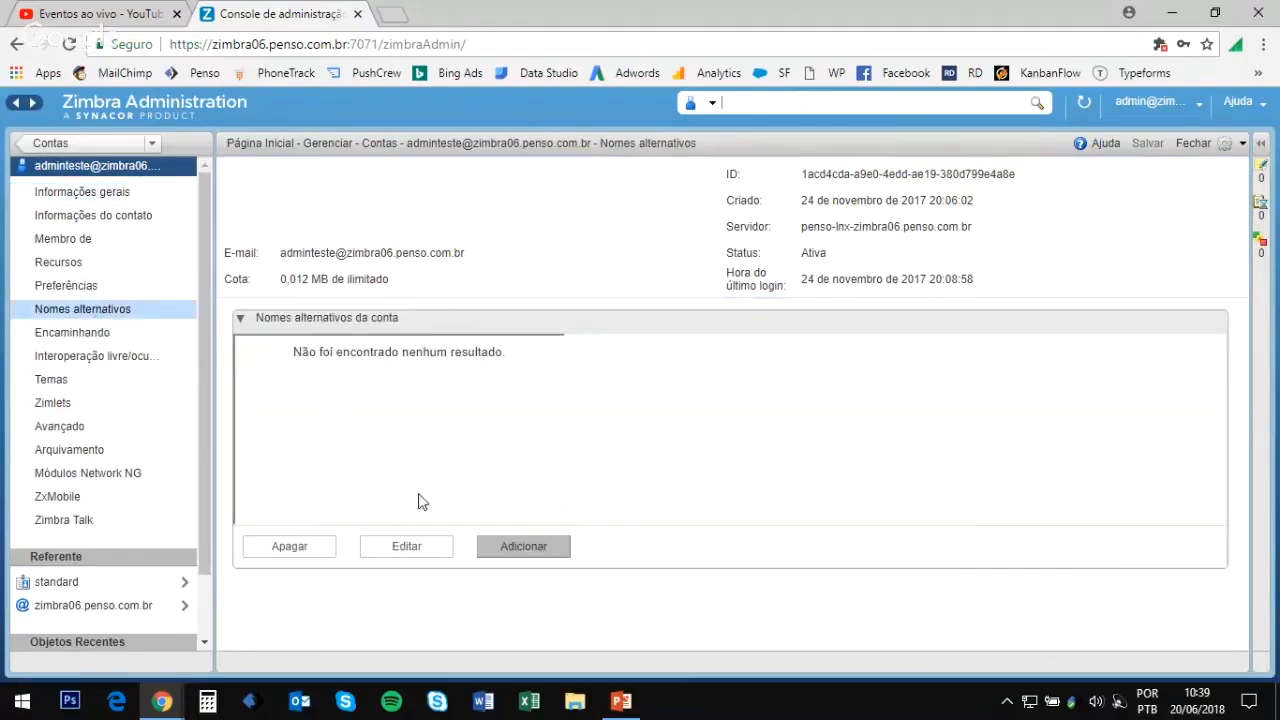
Step: Review adminteste's aliases, forwarding, themes and zimlets without changes, then return to Contas
click(505, 546)
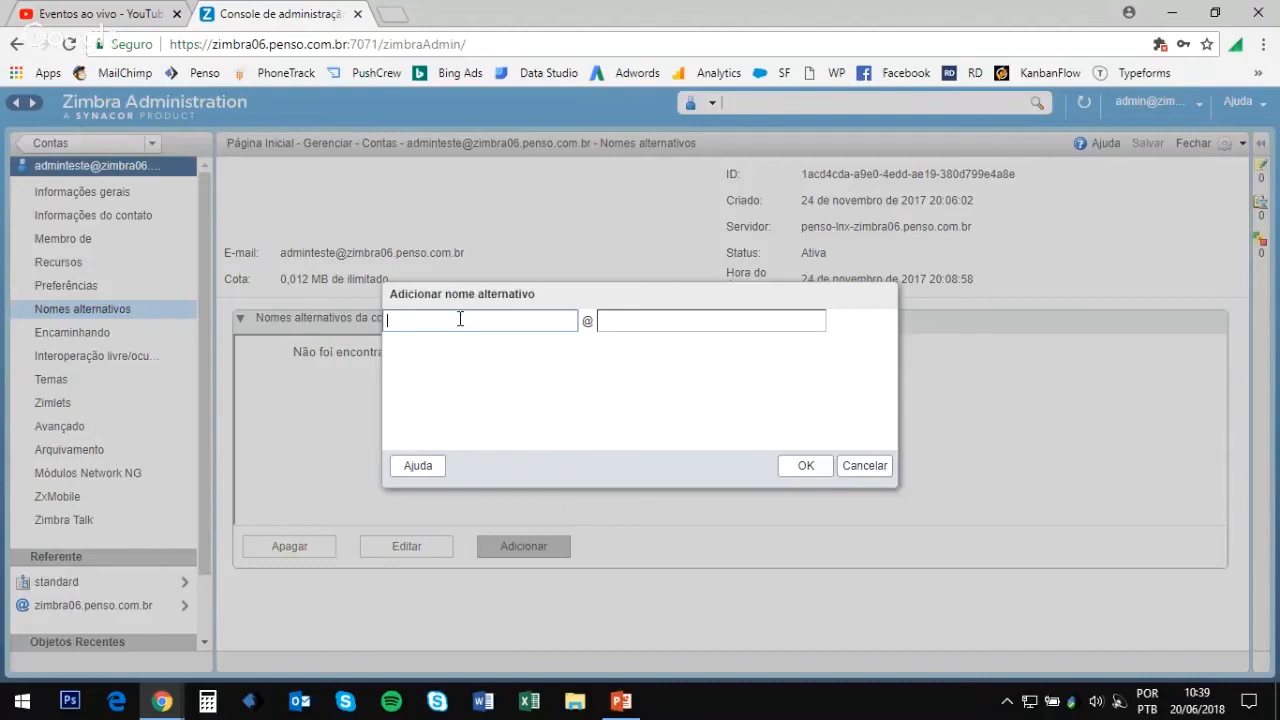
click(865, 466)
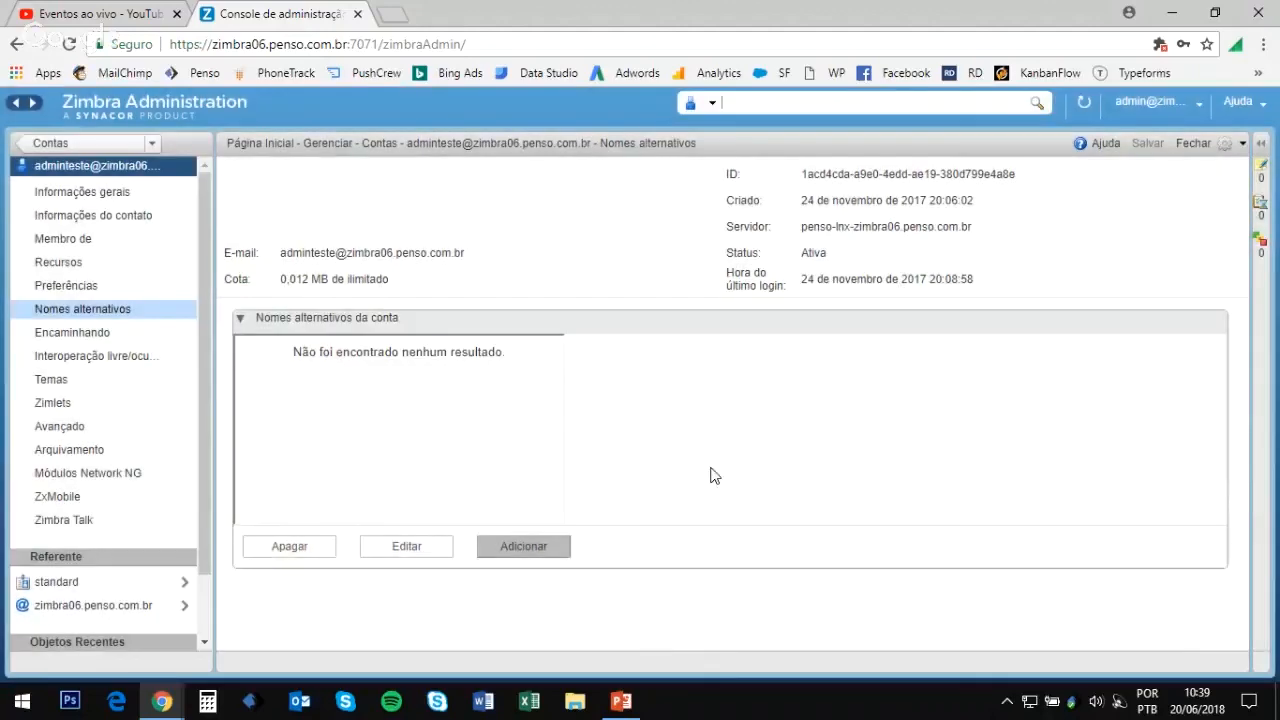
click(116, 337)
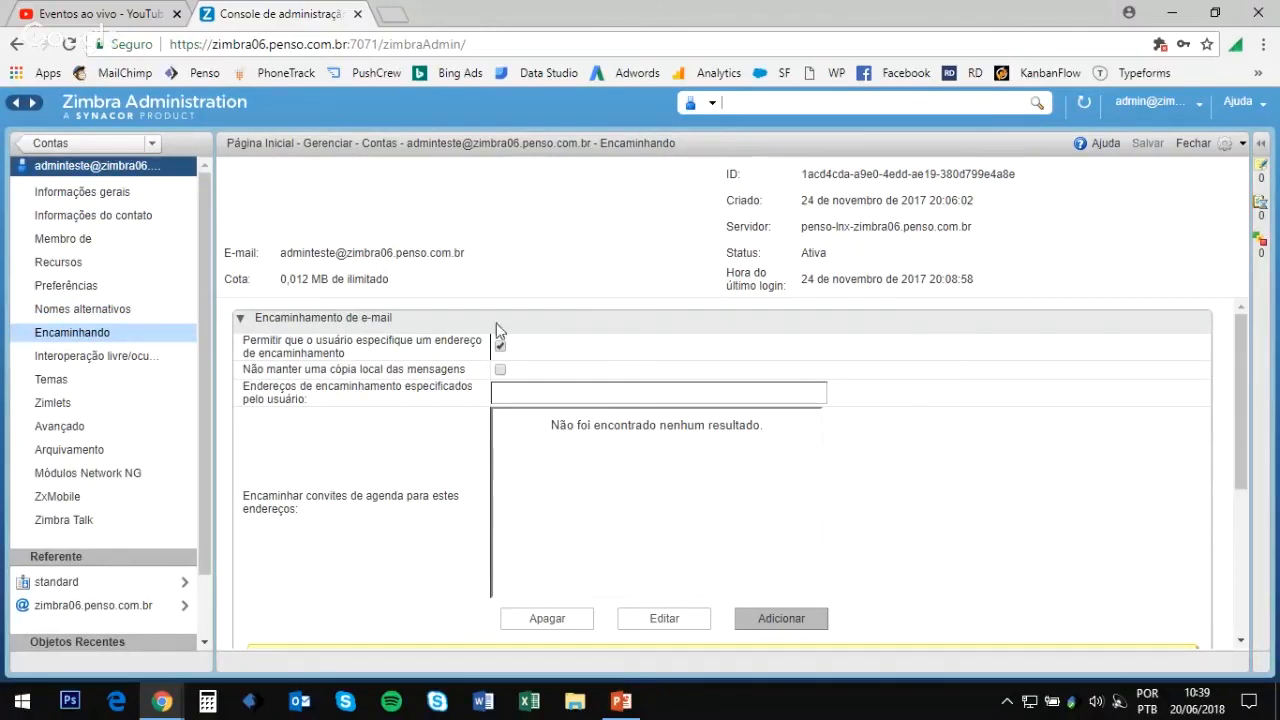
click(110, 383)
scroll(370, 380, down, 3)
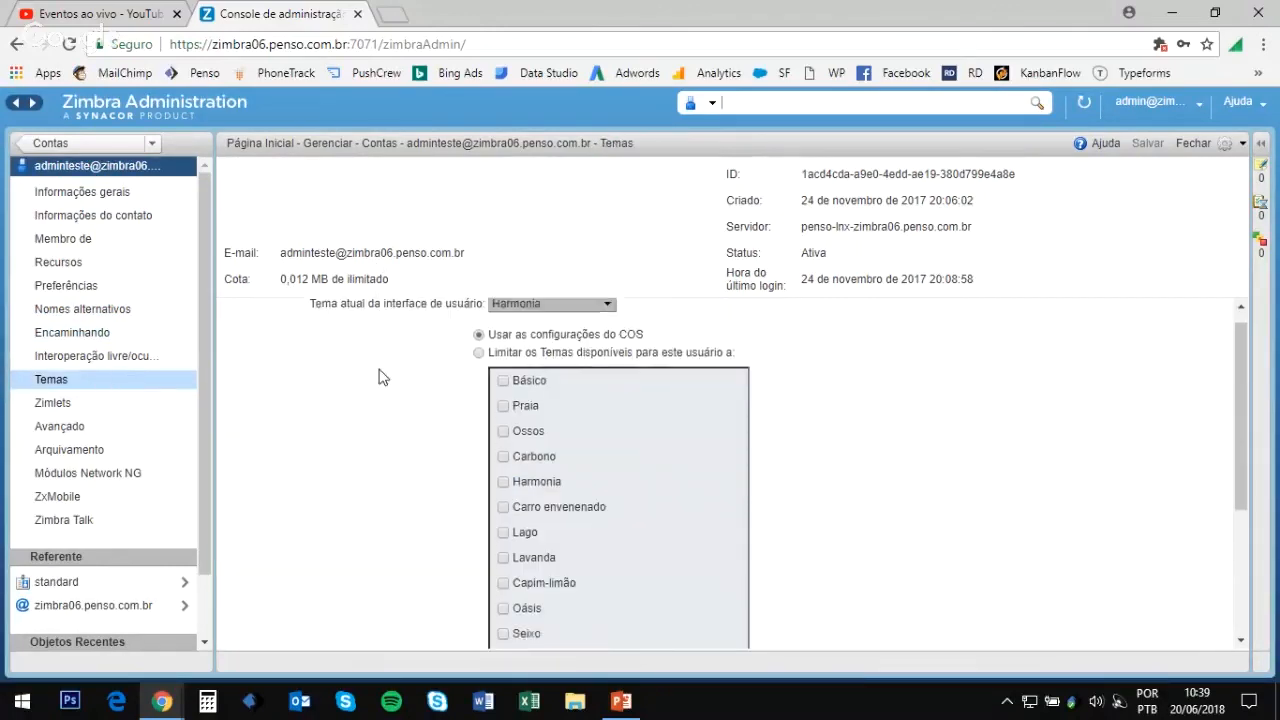
scroll(300, 365, up, 3)
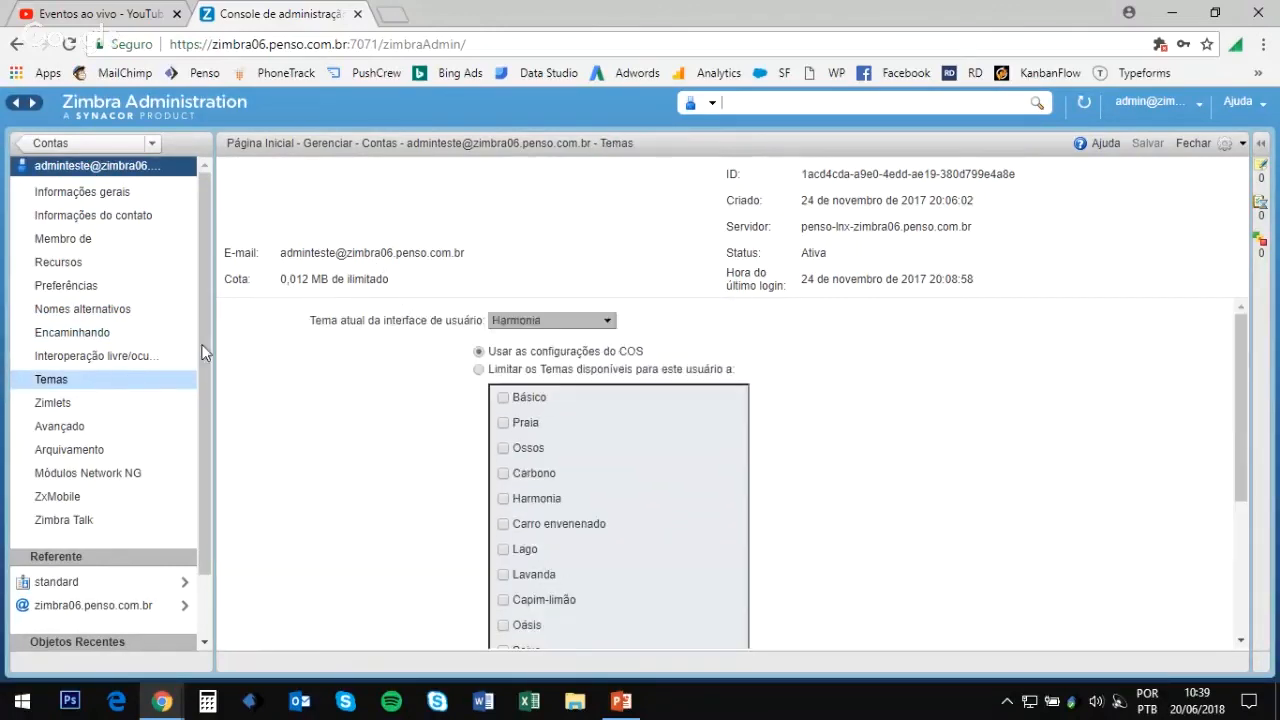
click(129, 408)
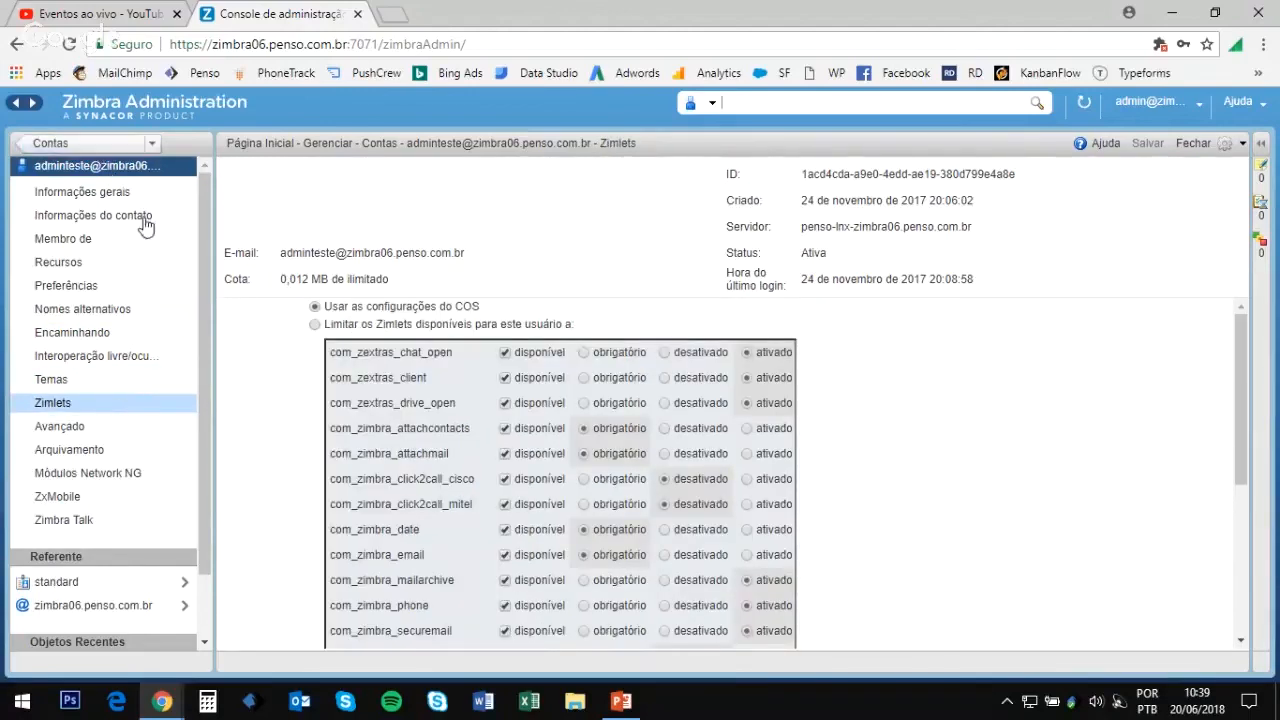
click(85, 150)
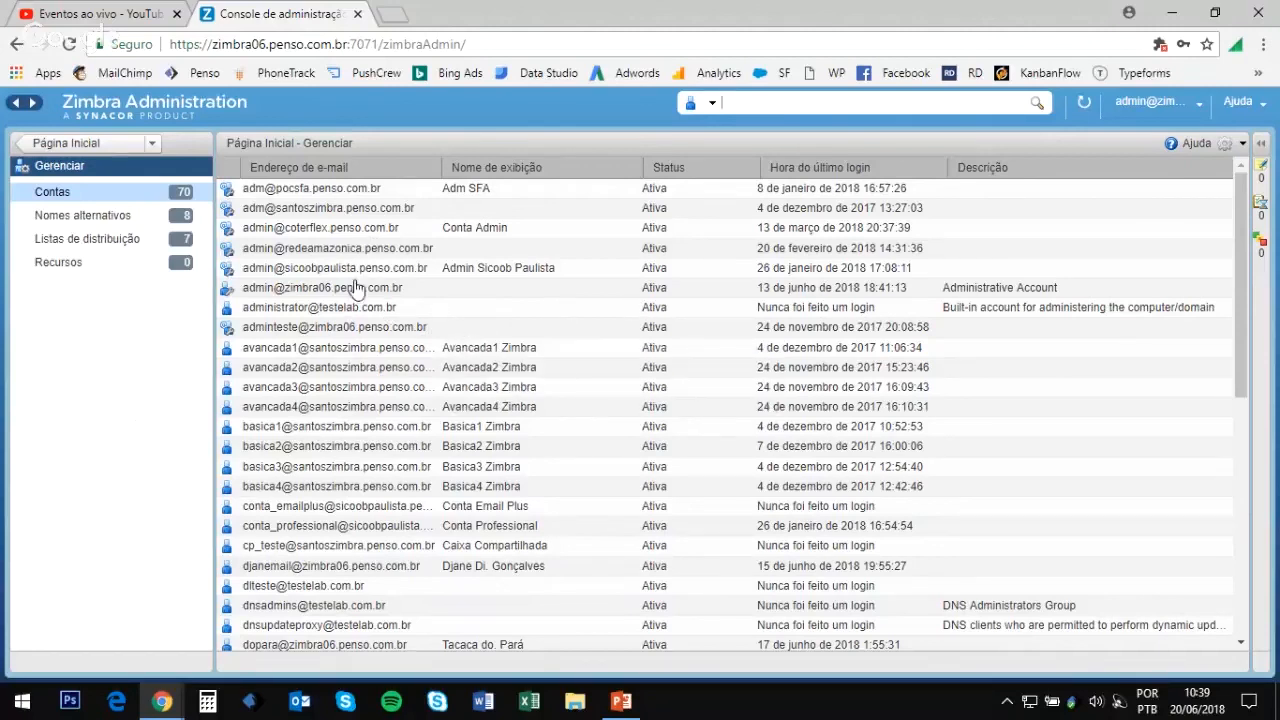
Step: Launch the Restore wizard for adminteste and advance to the Tipo de restauração step
right_click(331, 330)
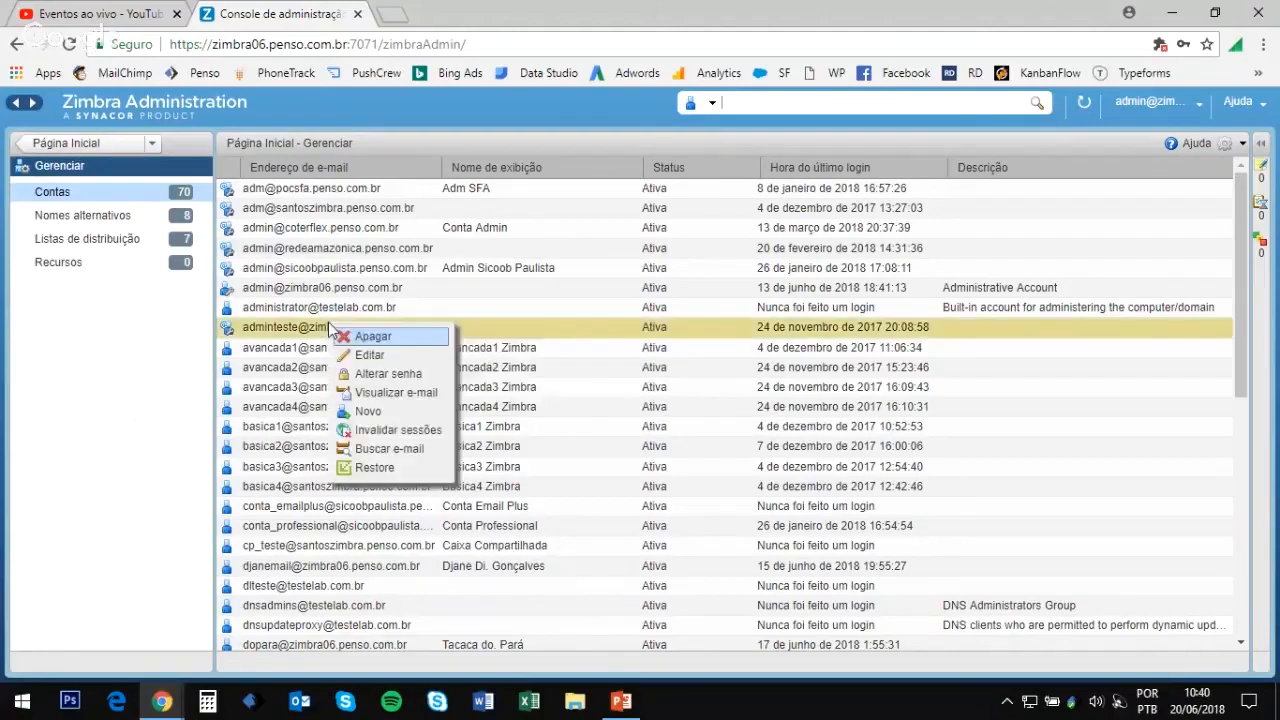
click(380, 468)
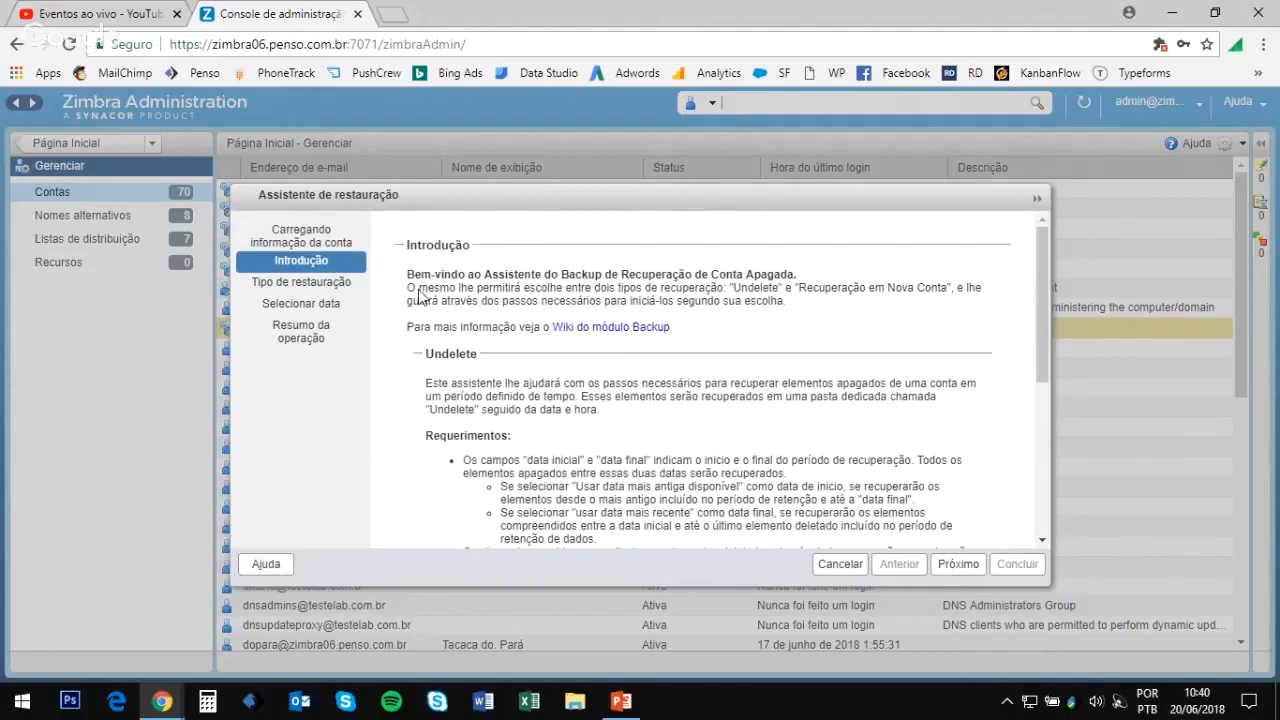
scroll(652, 312, down, 3)
scroll(652, 312, up, 5)
click(953, 566)
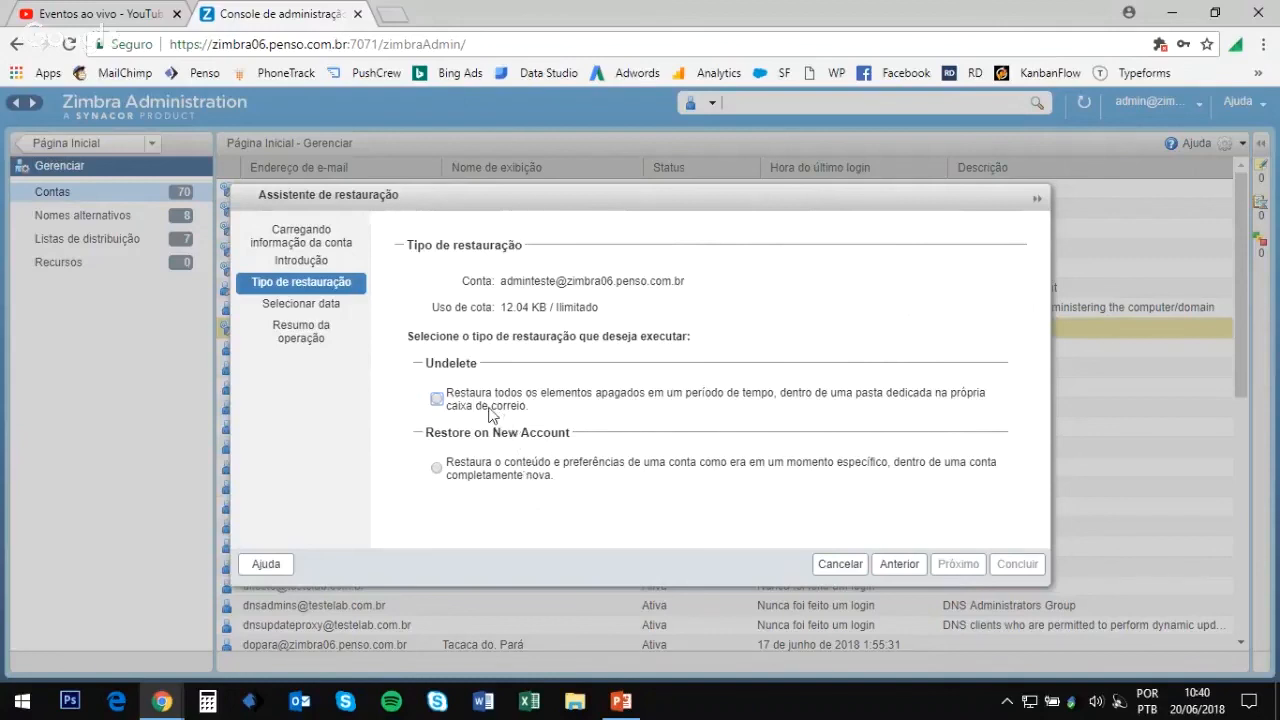
Step: Choose an Undelete restore with start date 27 February 2018 and advance to the summary
click(437, 399)
click(958, 564)
scroll(706, 386, down, 2)
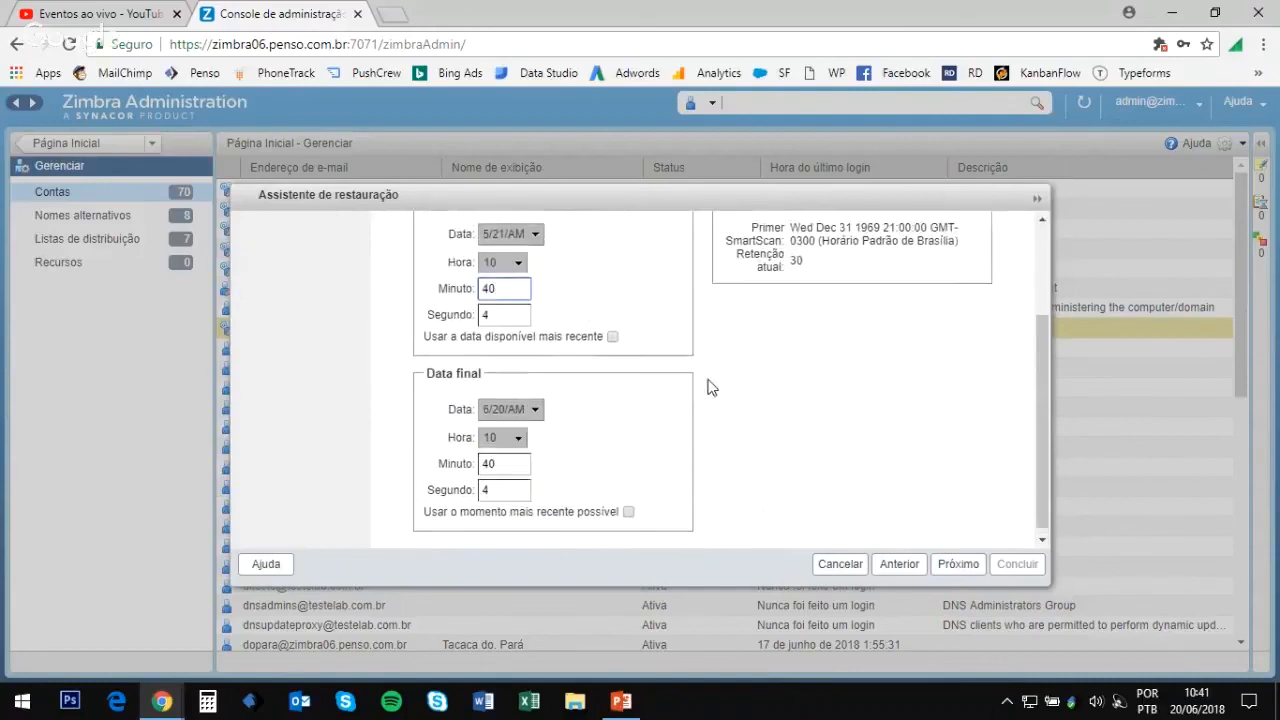
scroll(712, 384, up, 2)
scroll(713, 384, down, 1)
scroll(706, 386, up, 1)
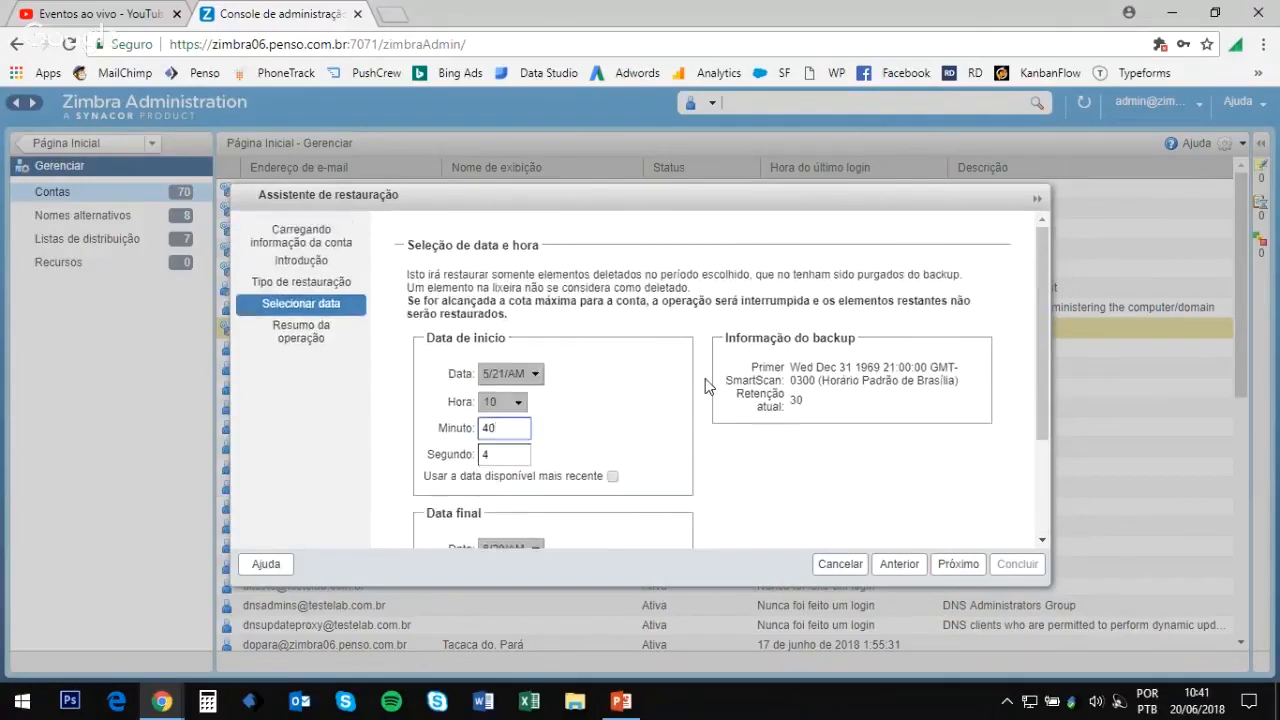
scroll(706, 386, down, 1)
click(533, 284)
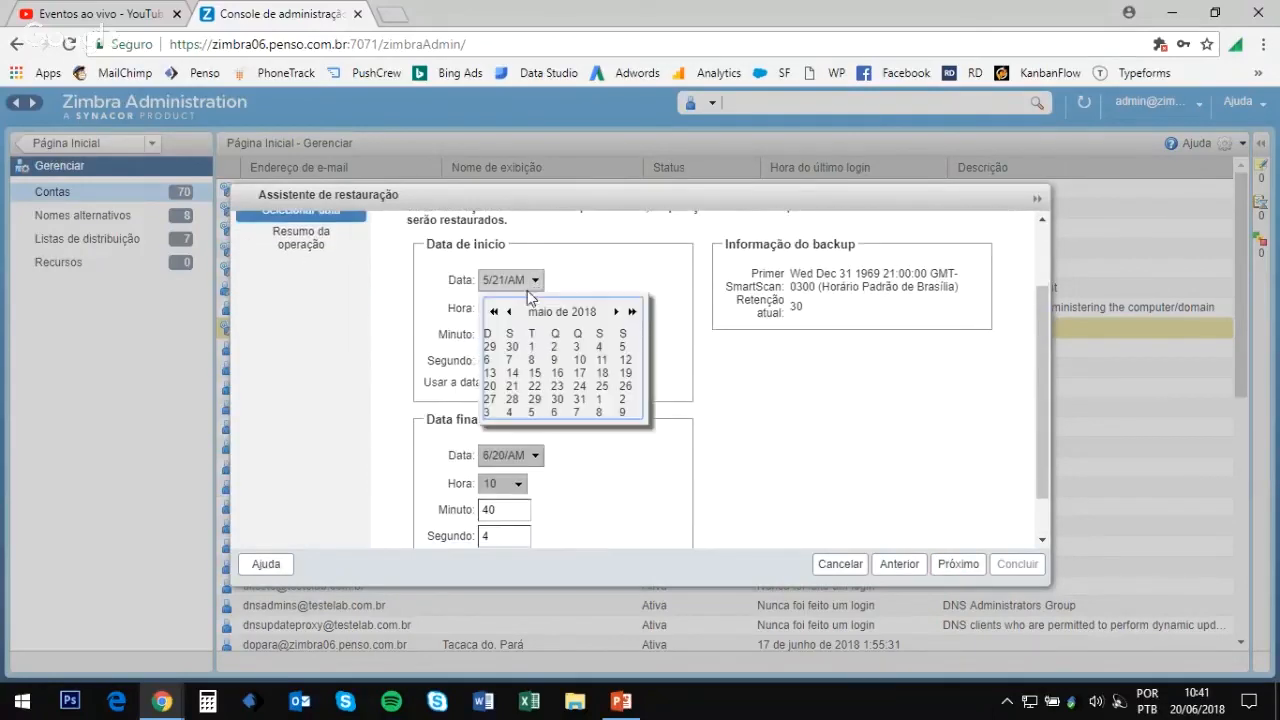
click(511, 312)
click(511, 312)
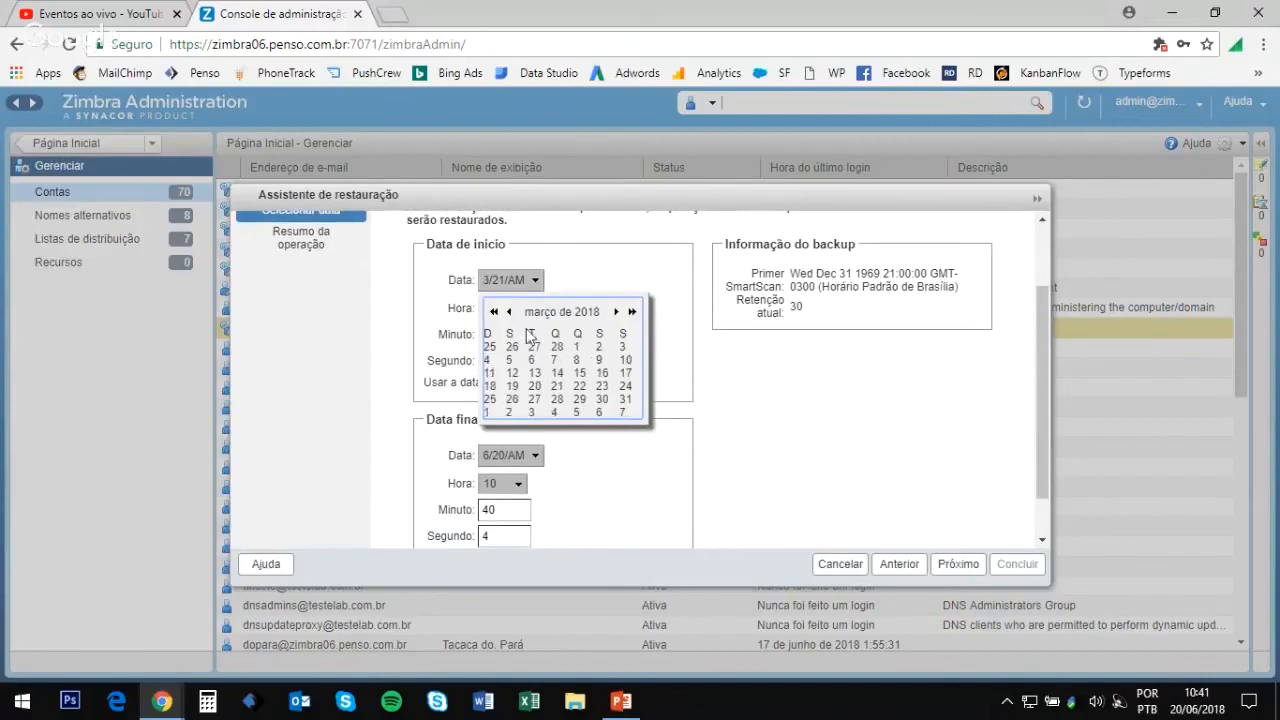
click(531, 346)
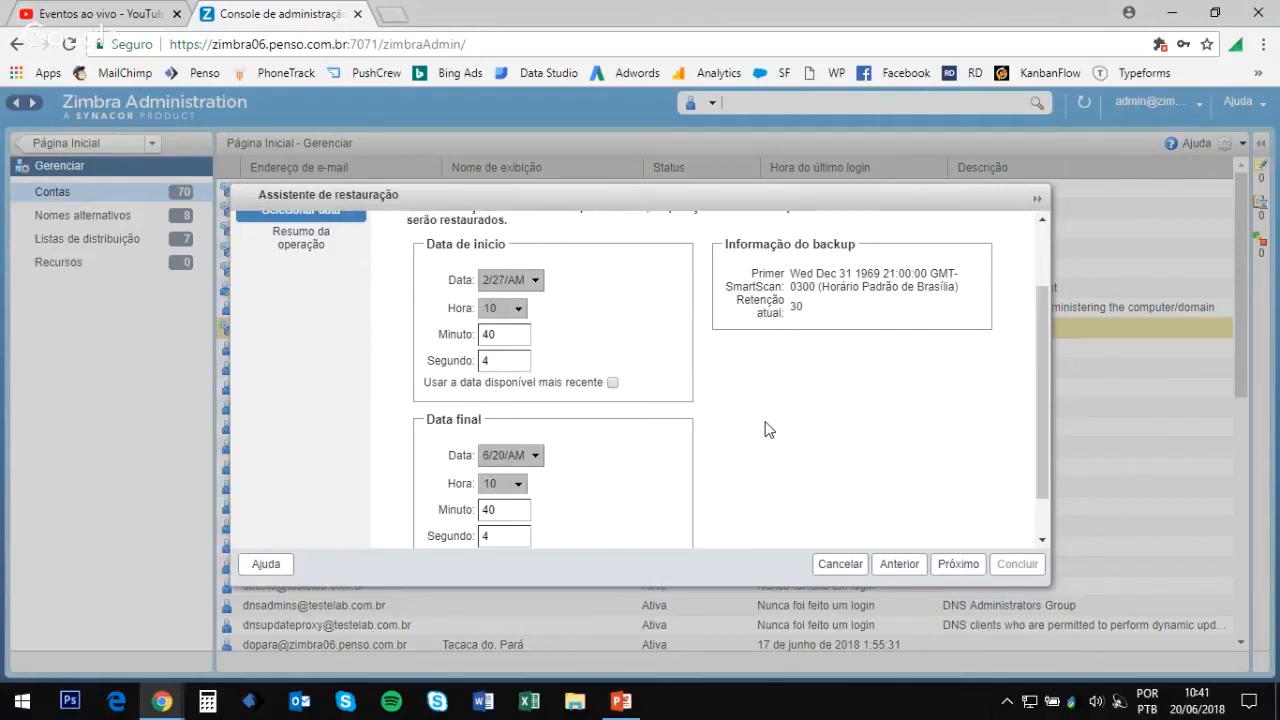
click(950, 565)
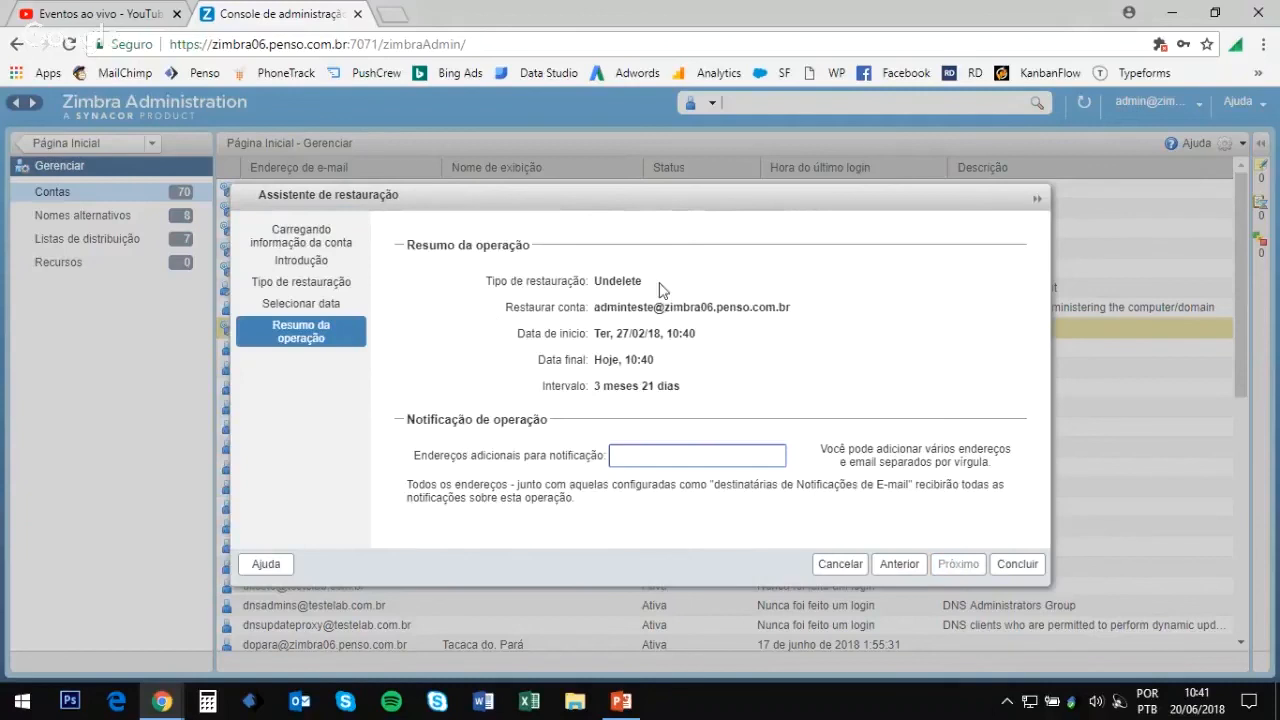
Step: Enter an additional notification e-mail address, finish the wizard, and dismiss the queued-restore message
click(663, 459)
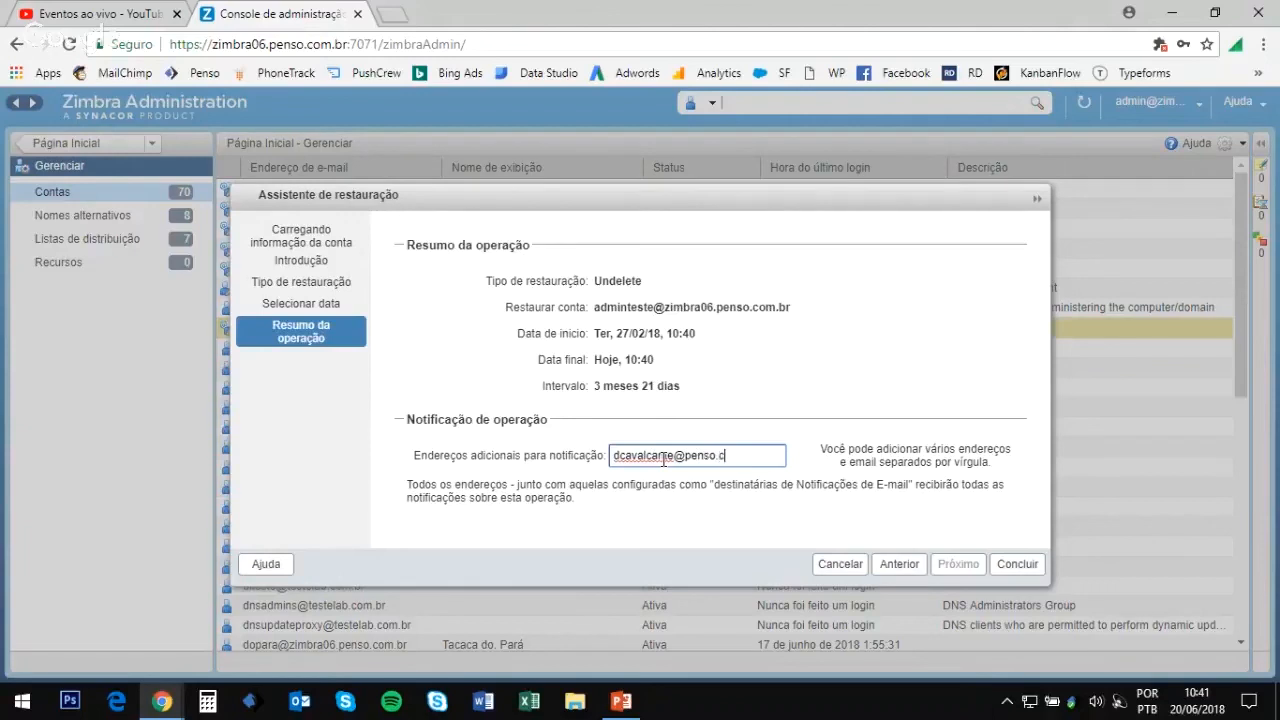
click(1019, 562)
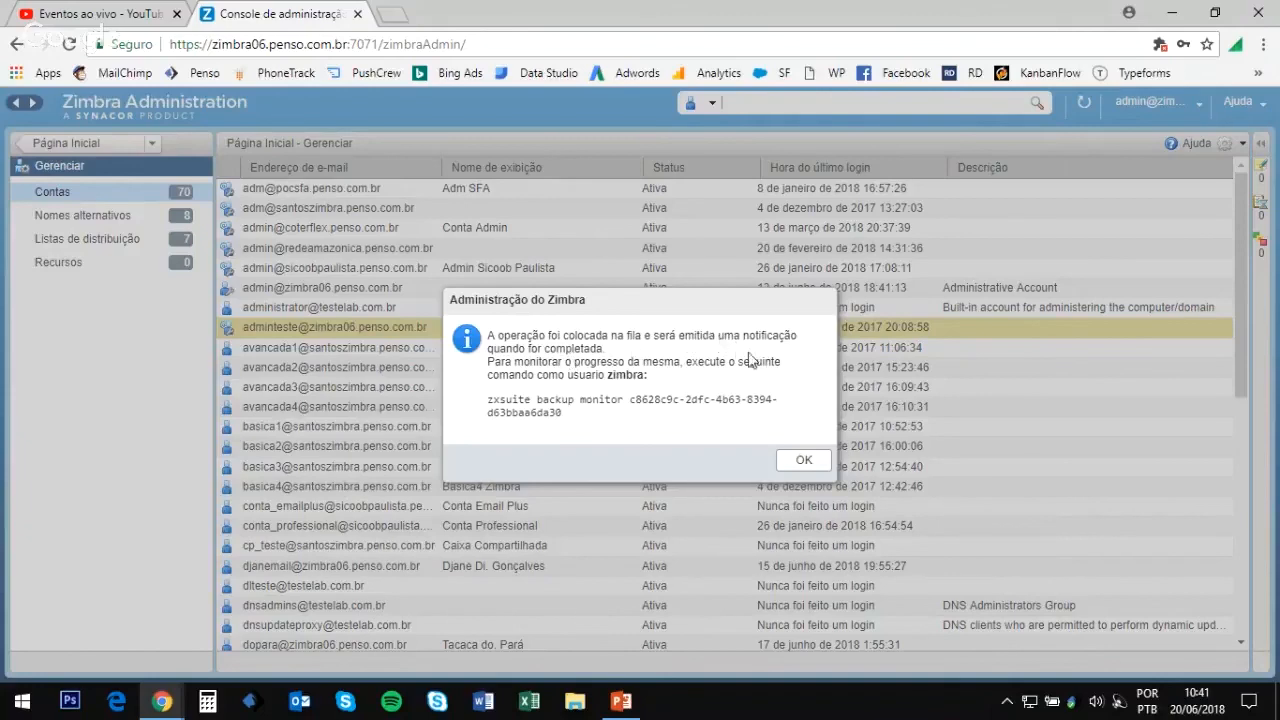
click(804, 461)
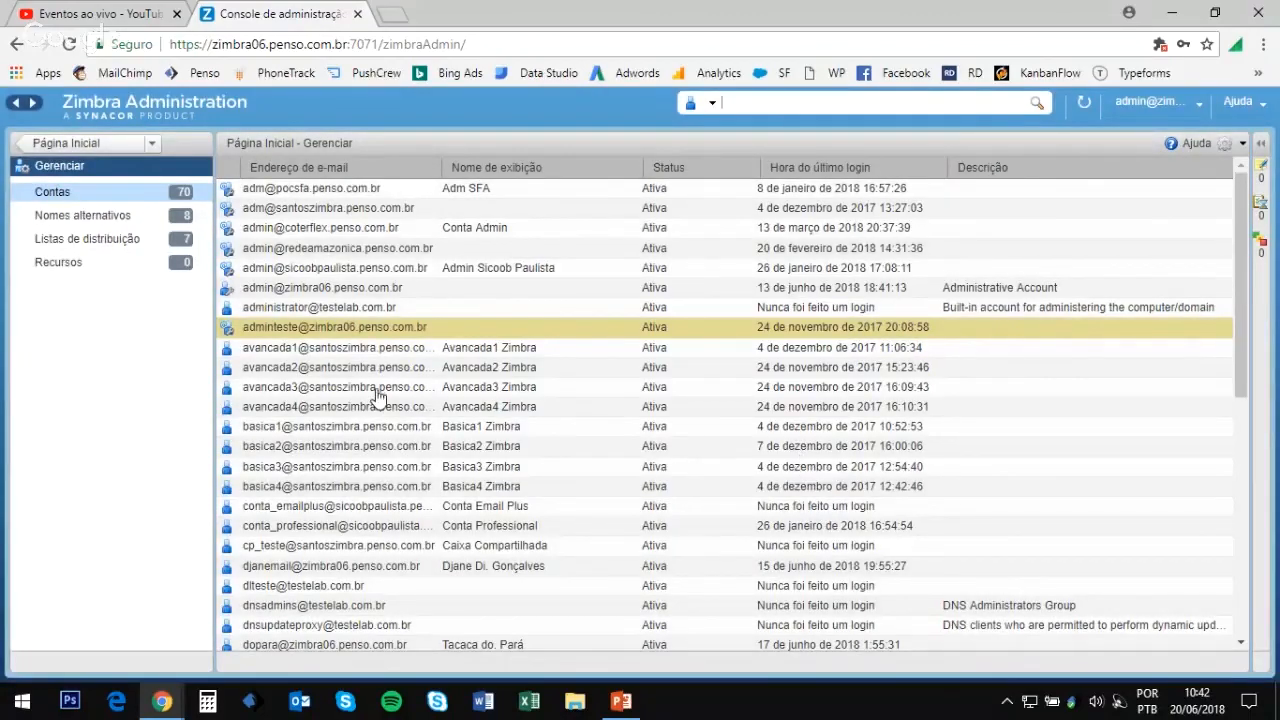
Step: Open the Contas accounts list
mouse_move(377, 396)
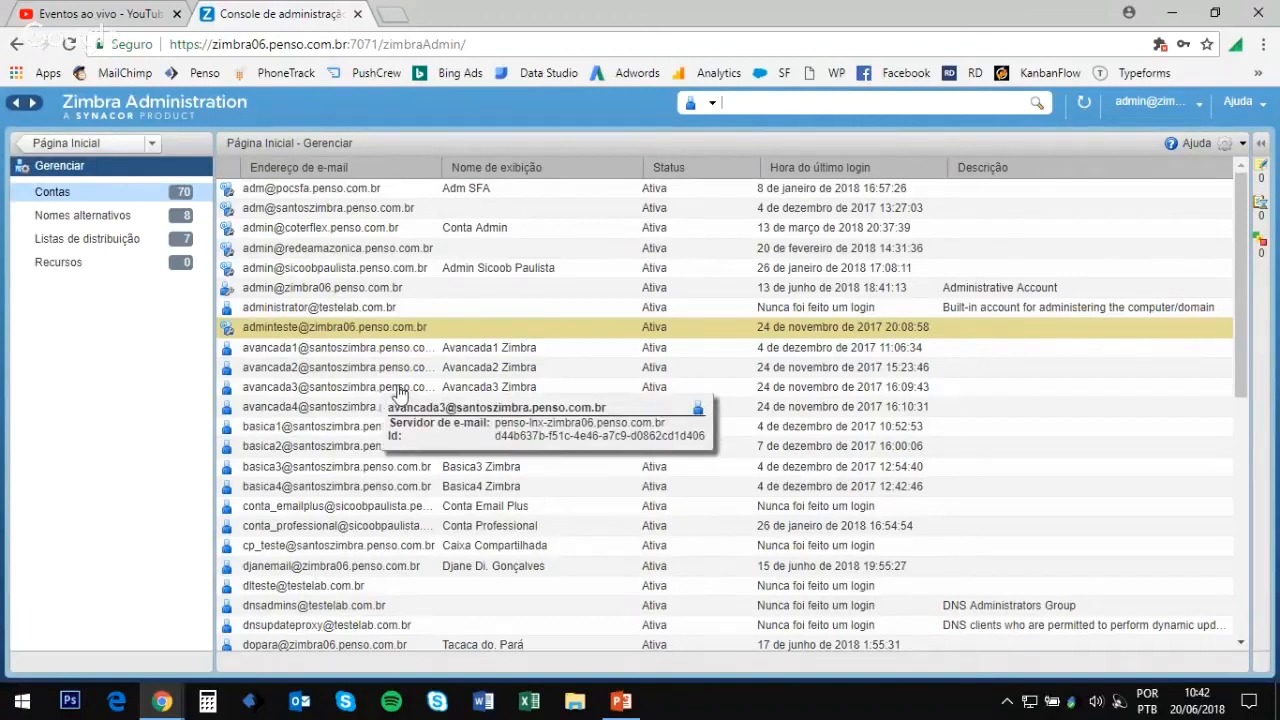
mouse_move(400, 357)
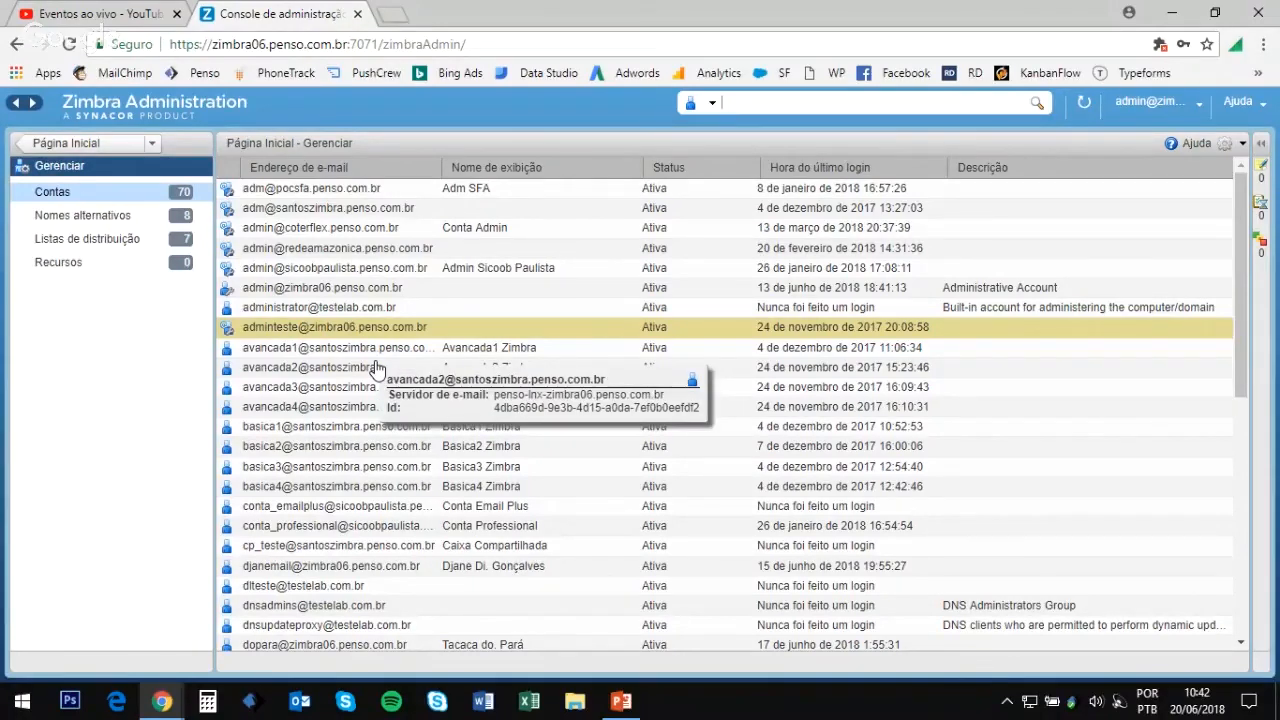
click(101, 193)
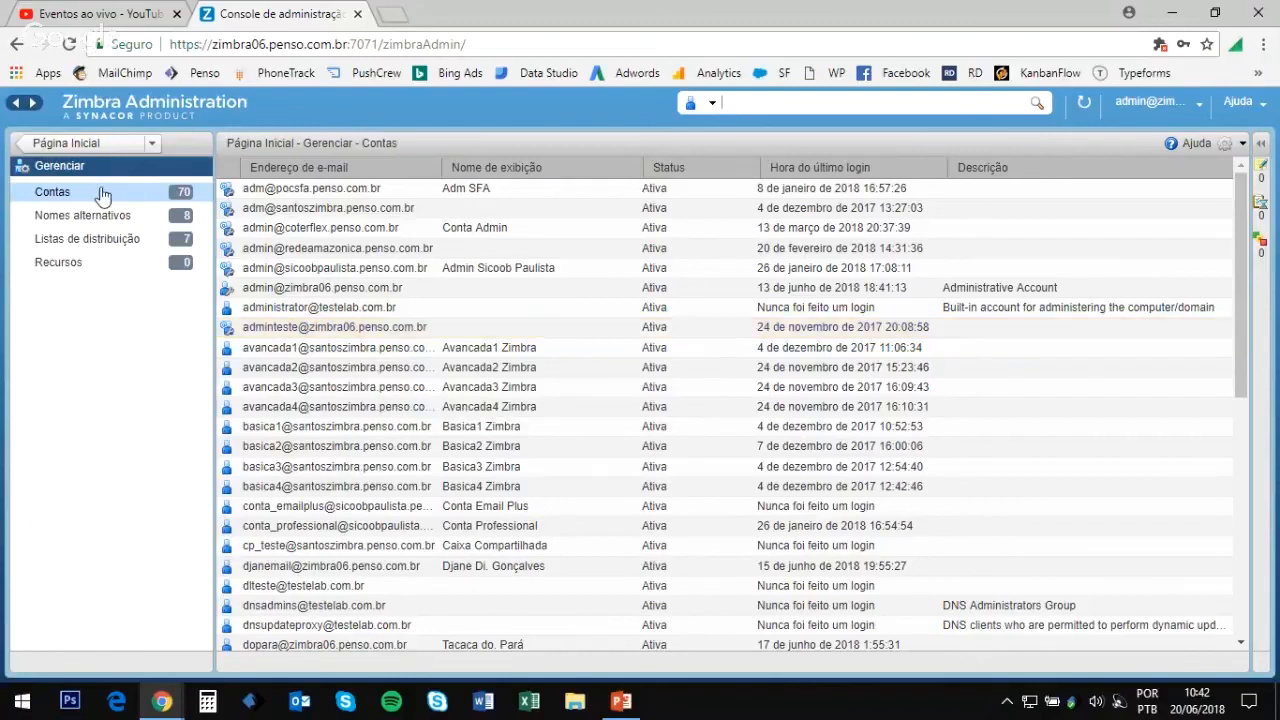
Step: Start a new account, type 'cava' over the default domain, then cancel it
click(1228, 146)
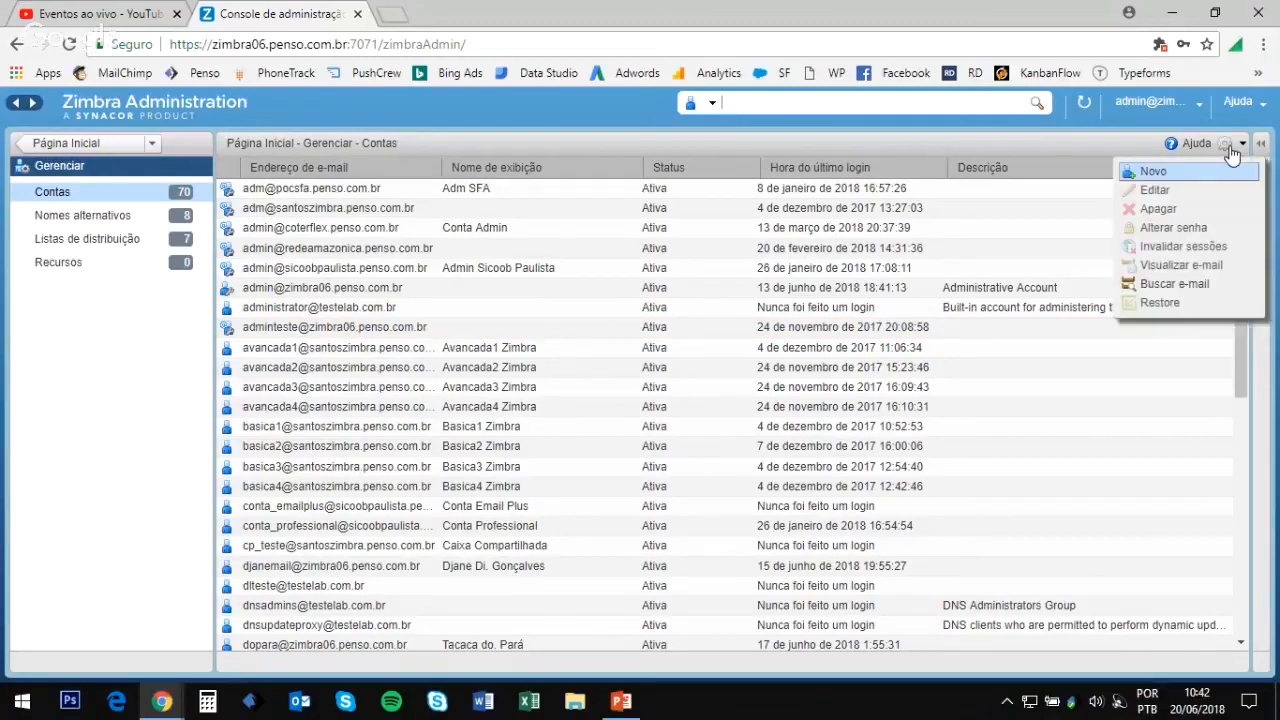
click(1176, 173)
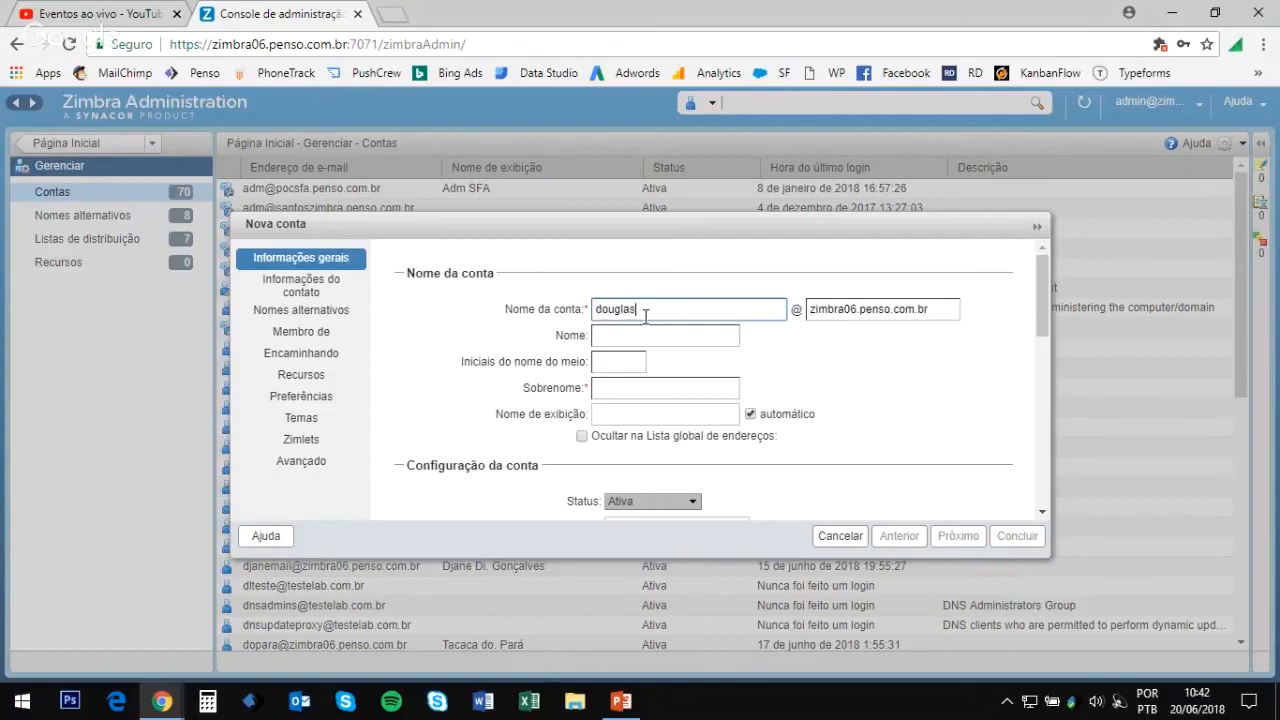
drag(928, 309, 789, 320)
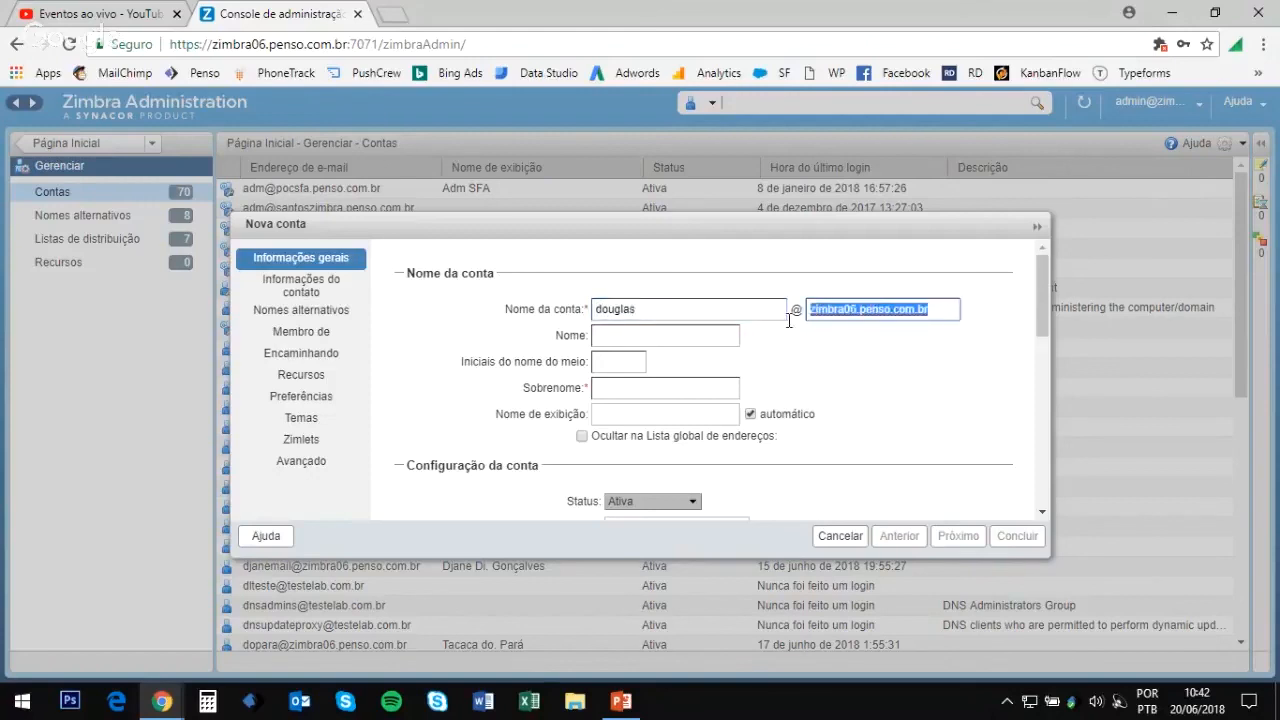
text(ca)
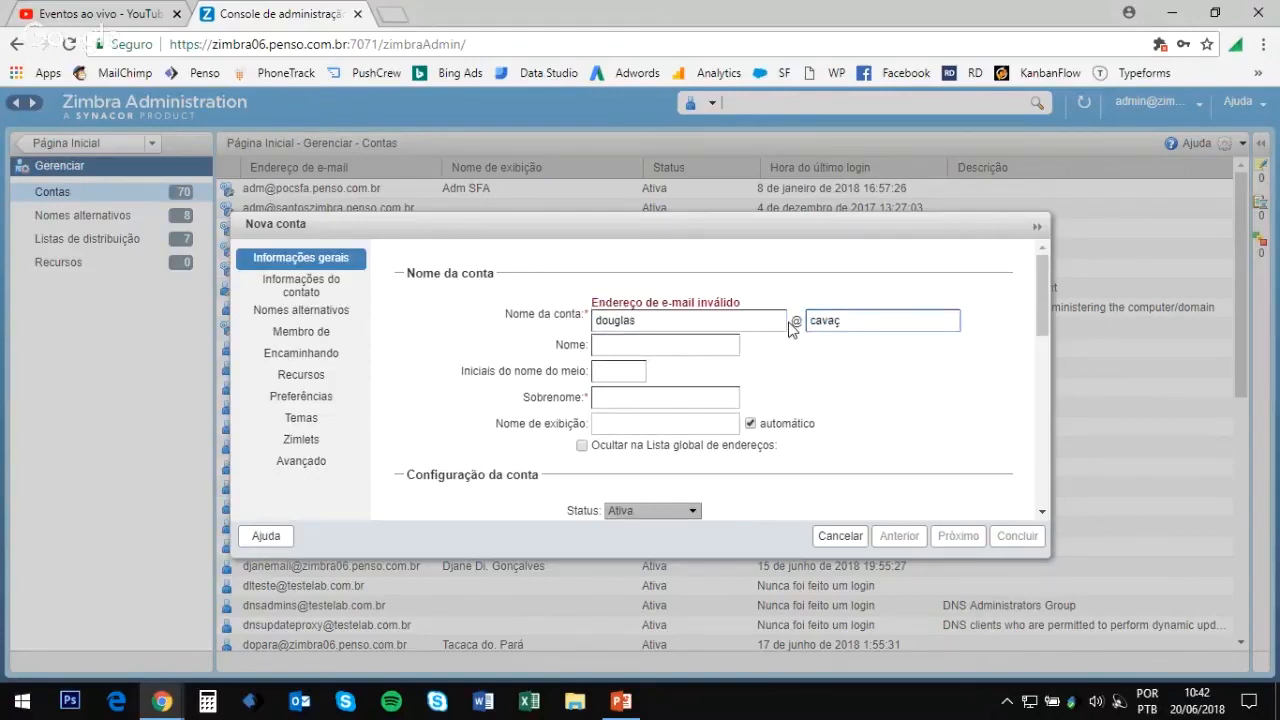
text(va)
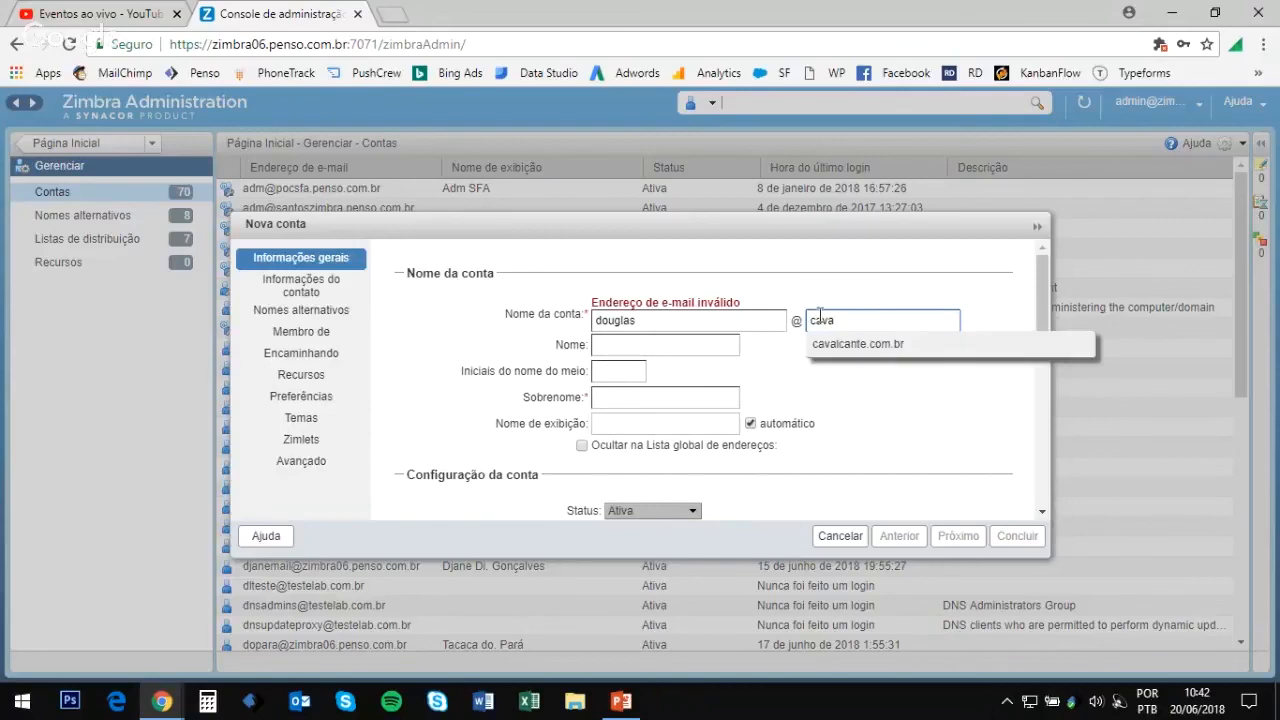
click(840, 536)
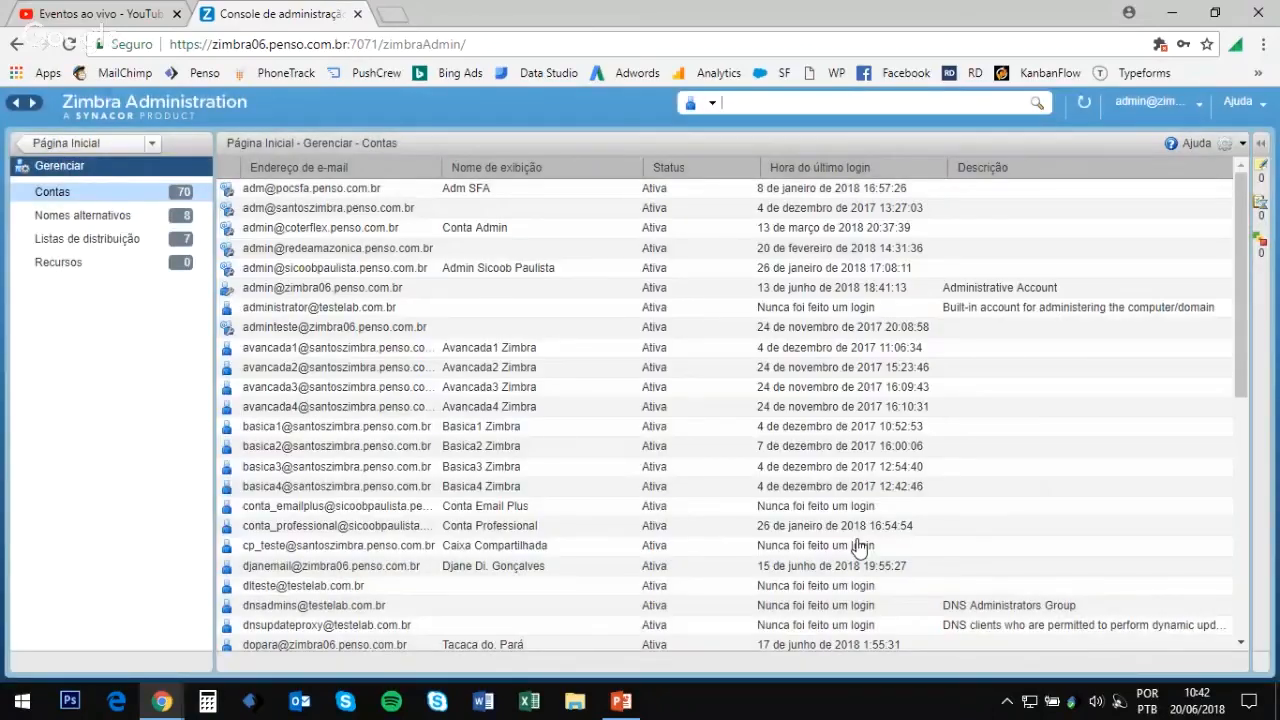
Step: Open the cavalcante.com.br domain settings from Configurar > Domínios
click(101, 143)
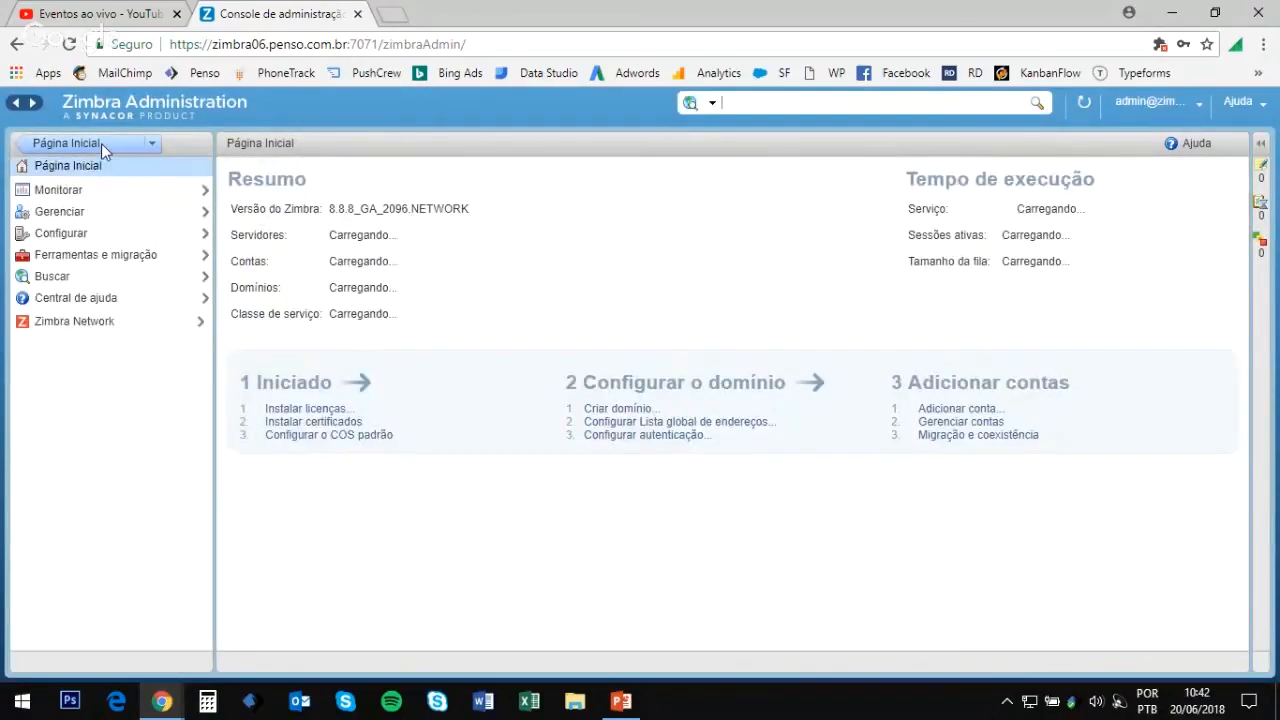
click(88, 232)
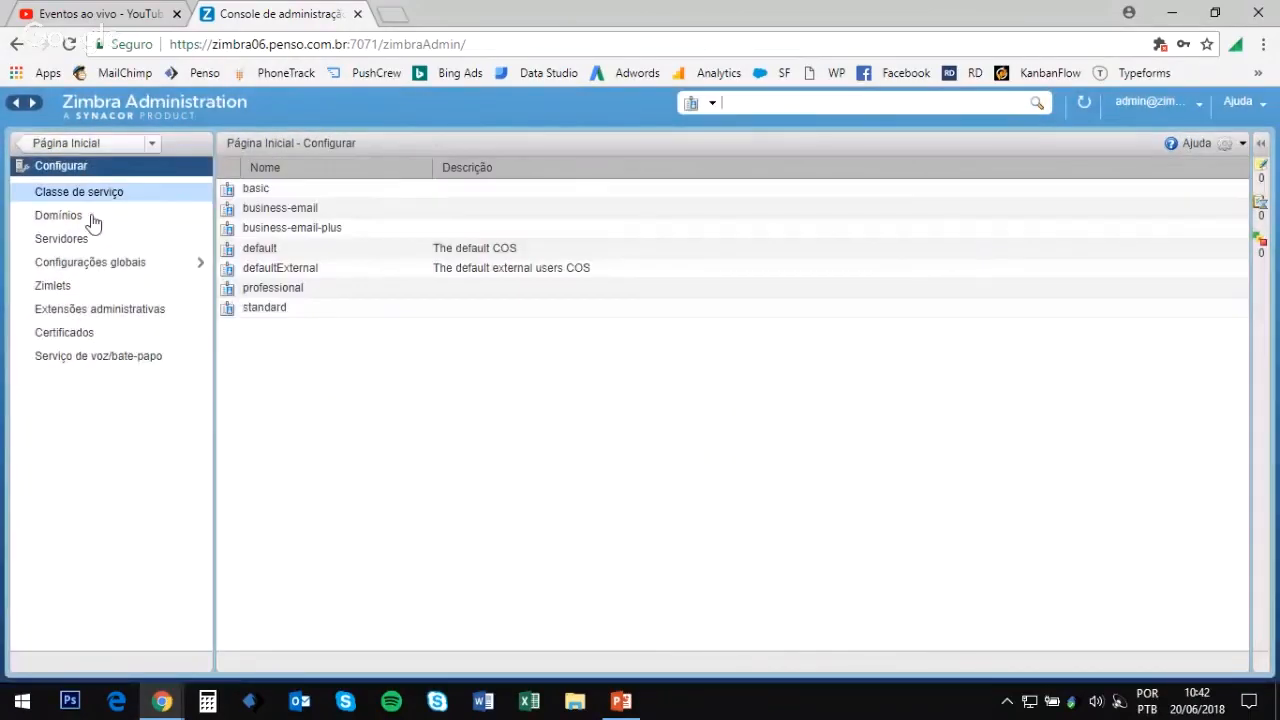
click(76, 220)
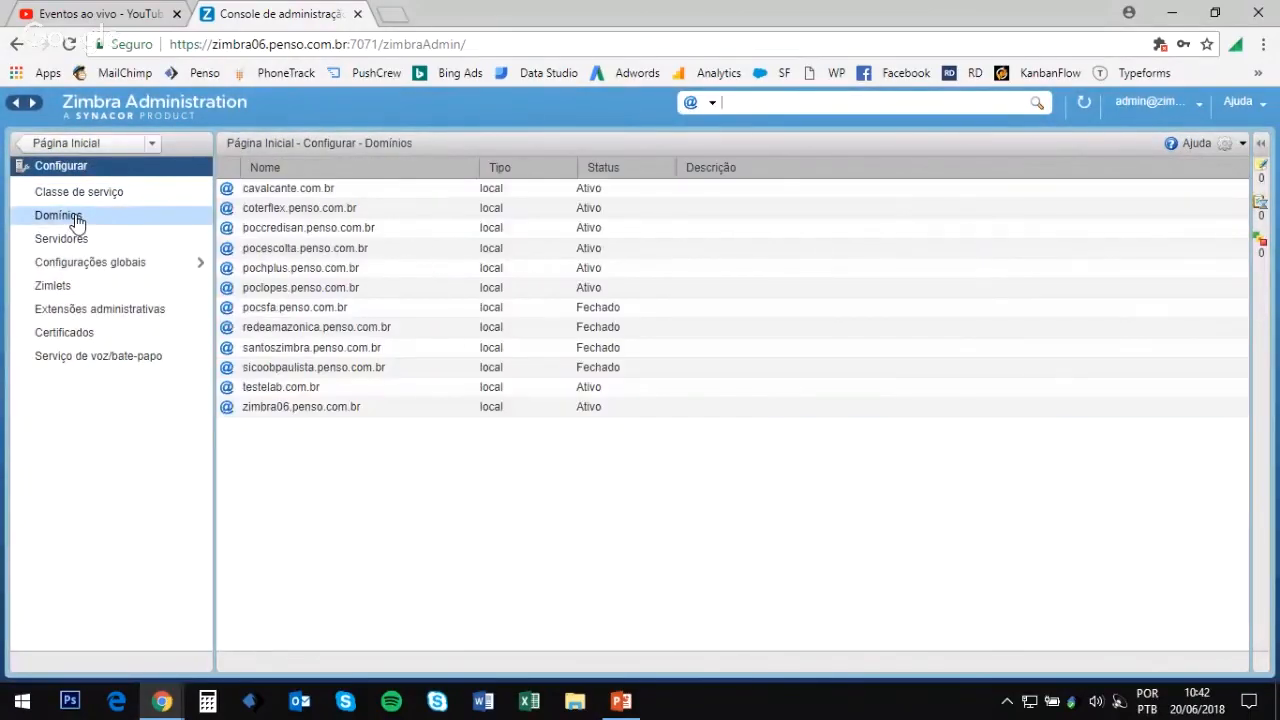
double_click(286, 189)
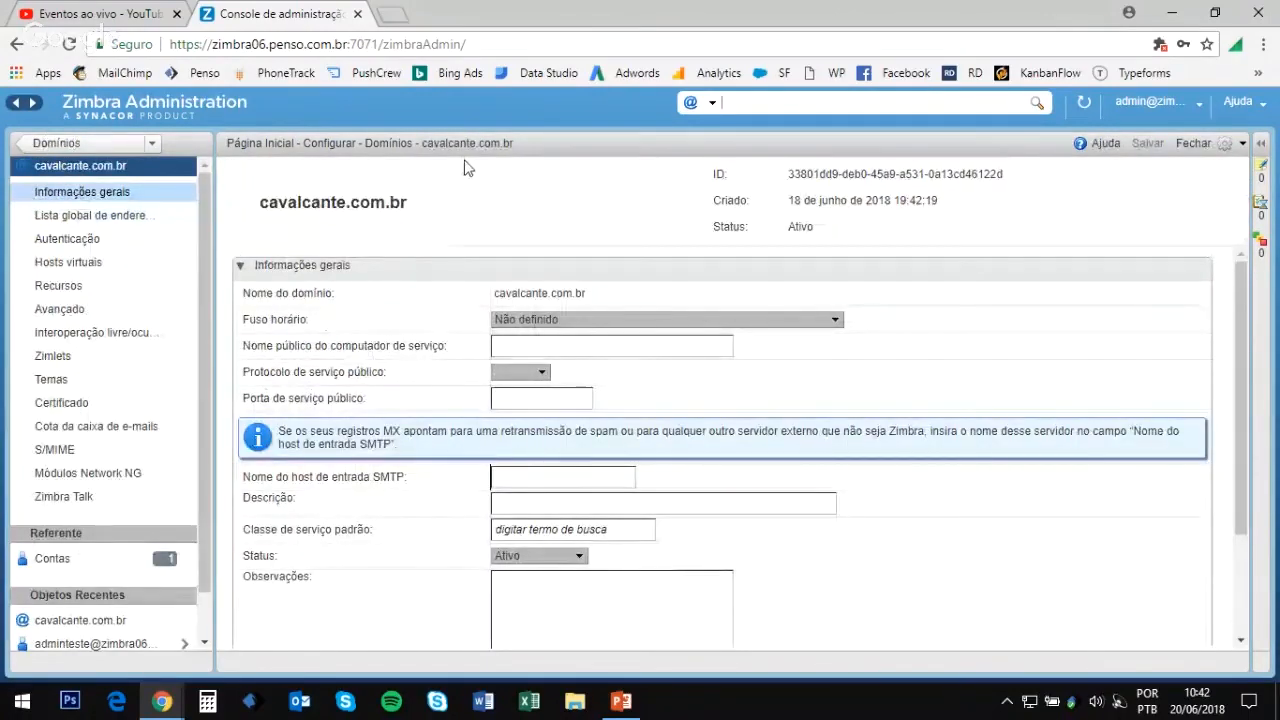
Step: Set the domain's default class of service to basic, save, and return home
scroll(437, 288, down, 3)
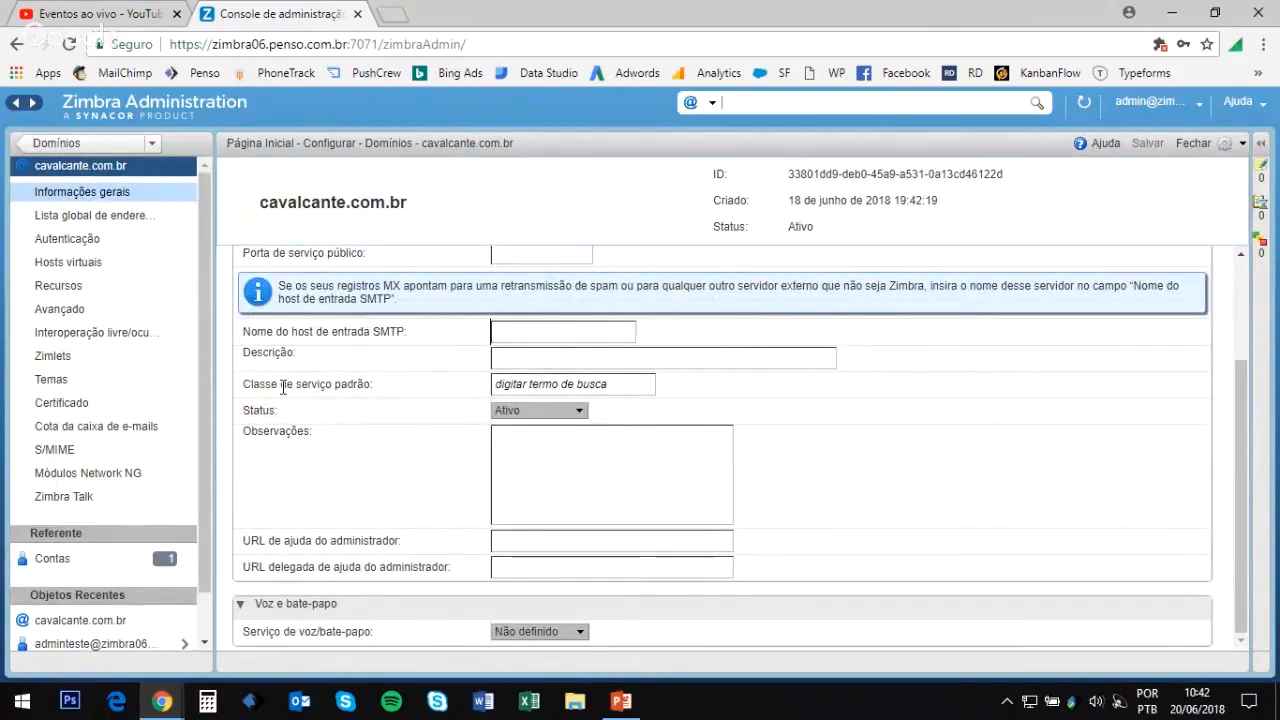
mouse_move(372, 386)
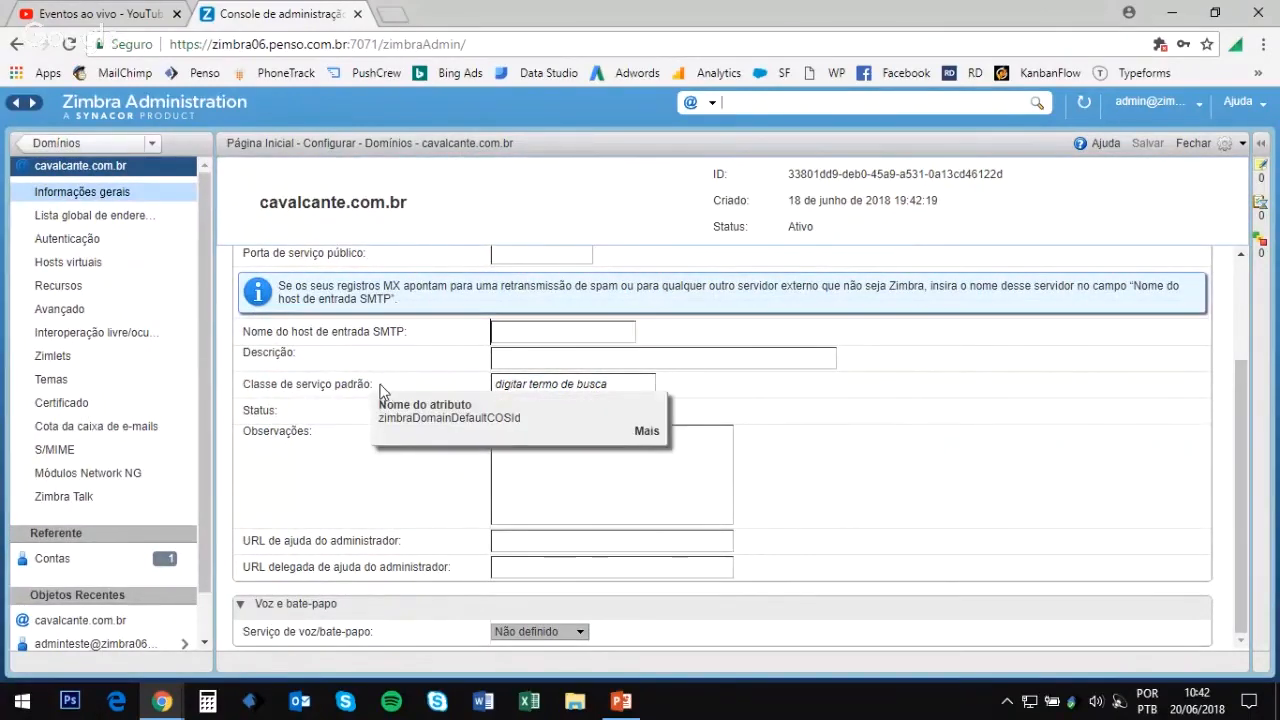
click(579, 381)
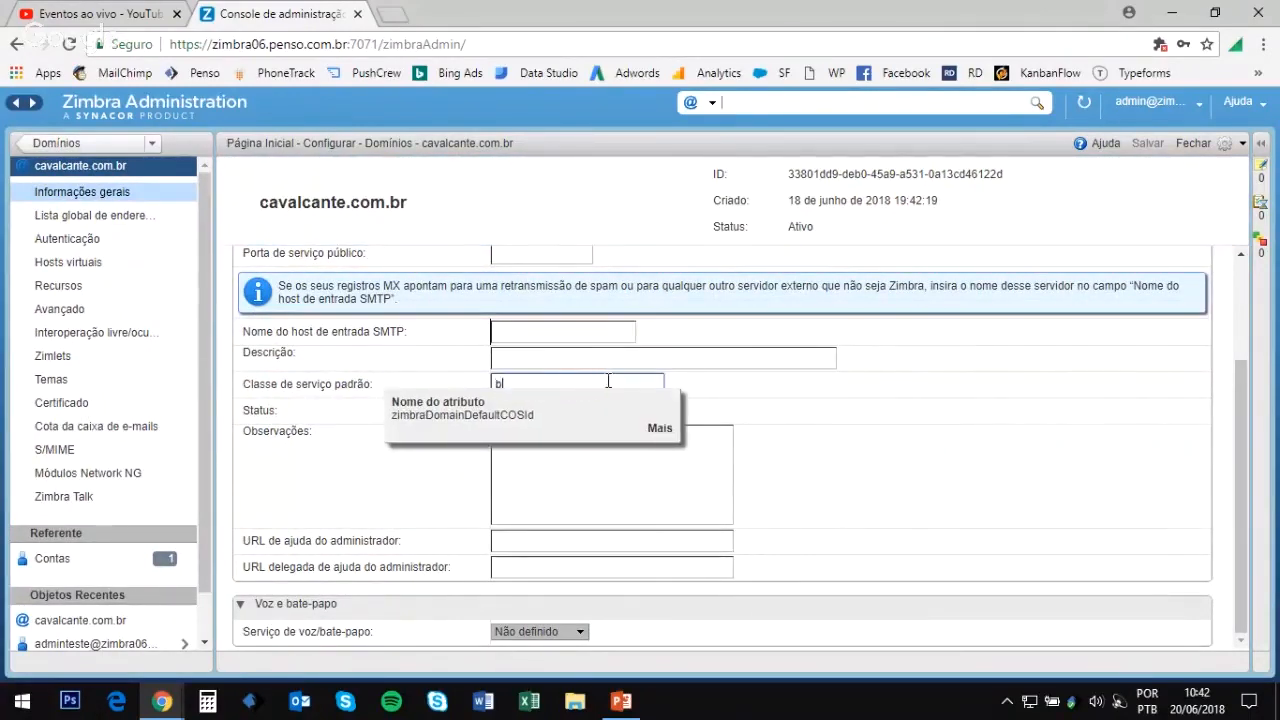
text(bas)
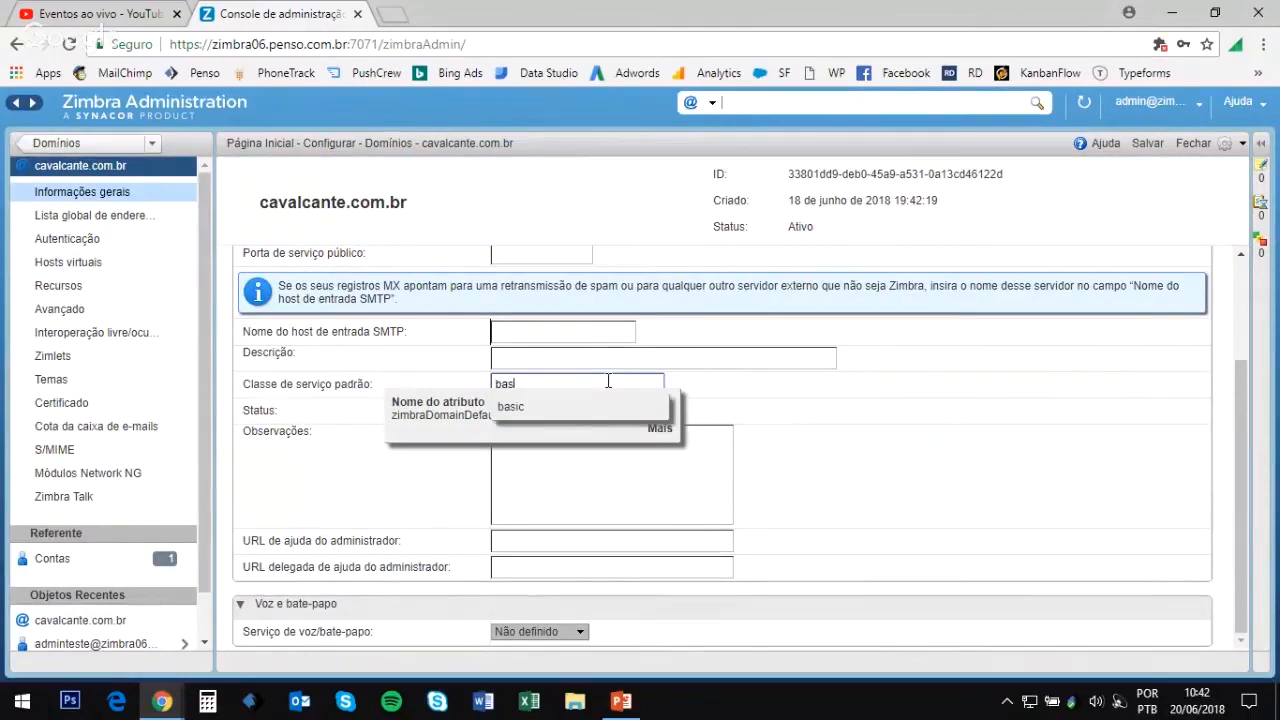
click(580, 406)
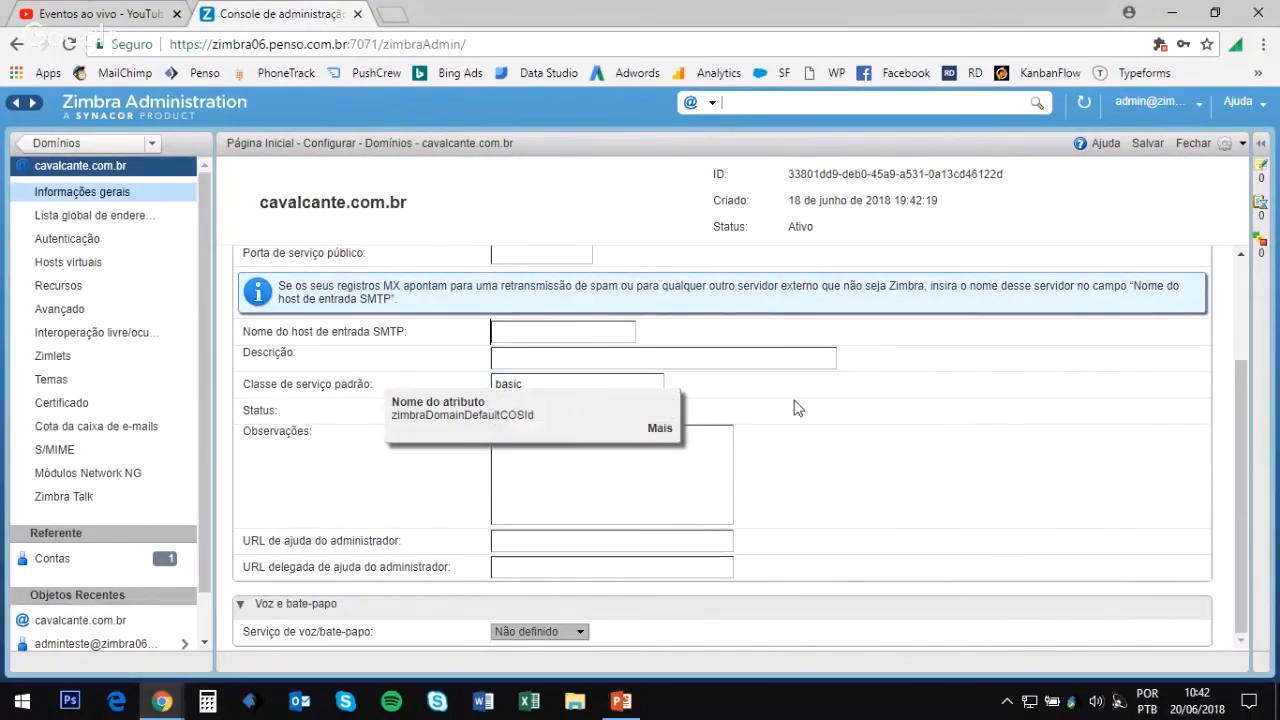
click(1146, 144)
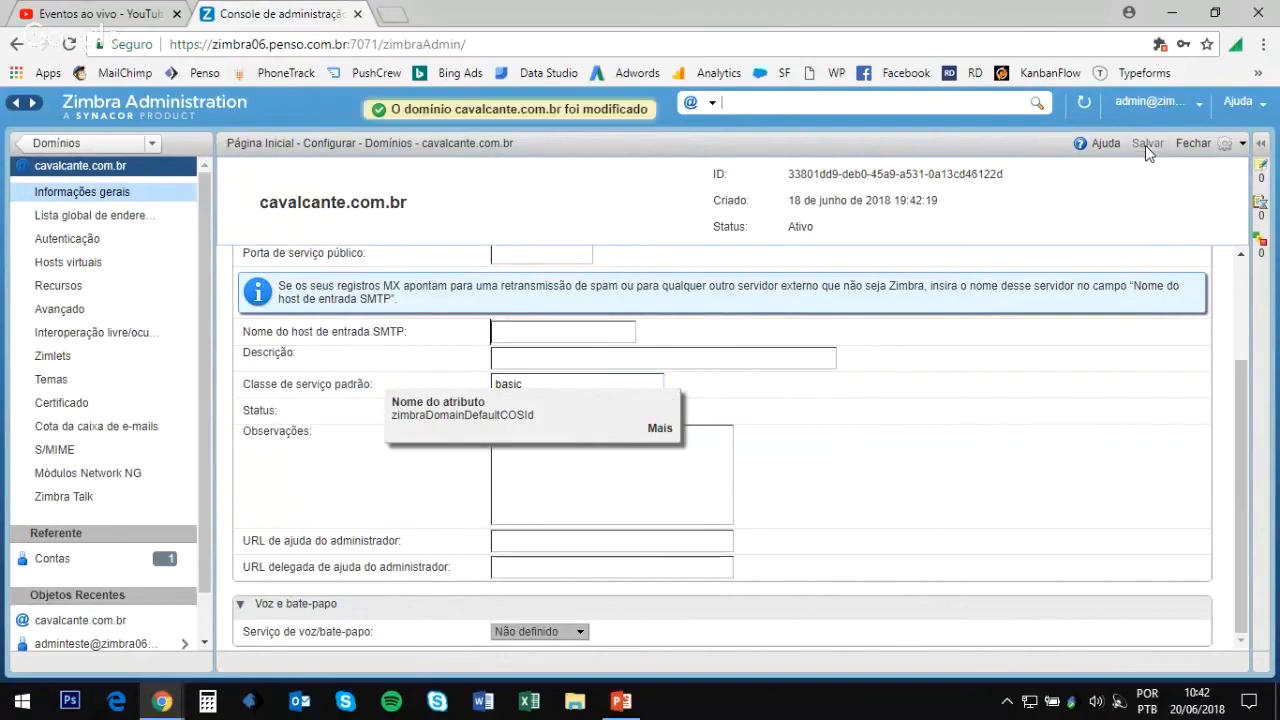
click(59, 146)
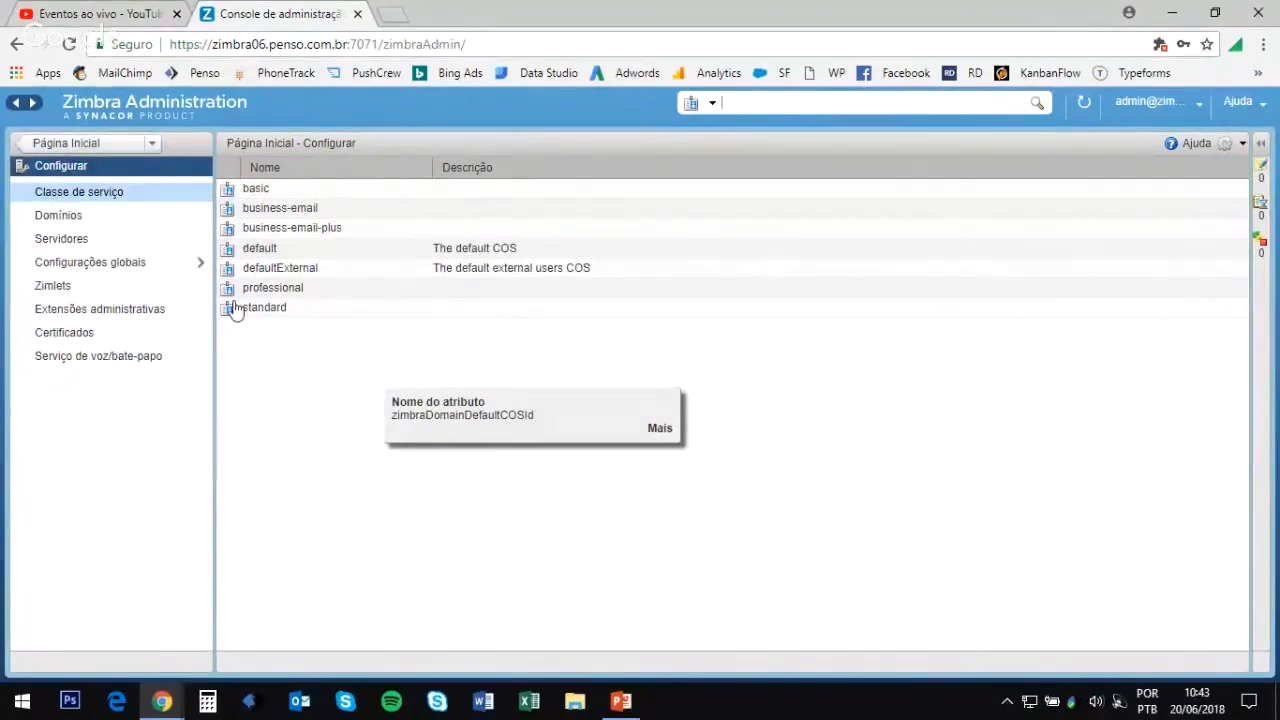
click(83, 146)
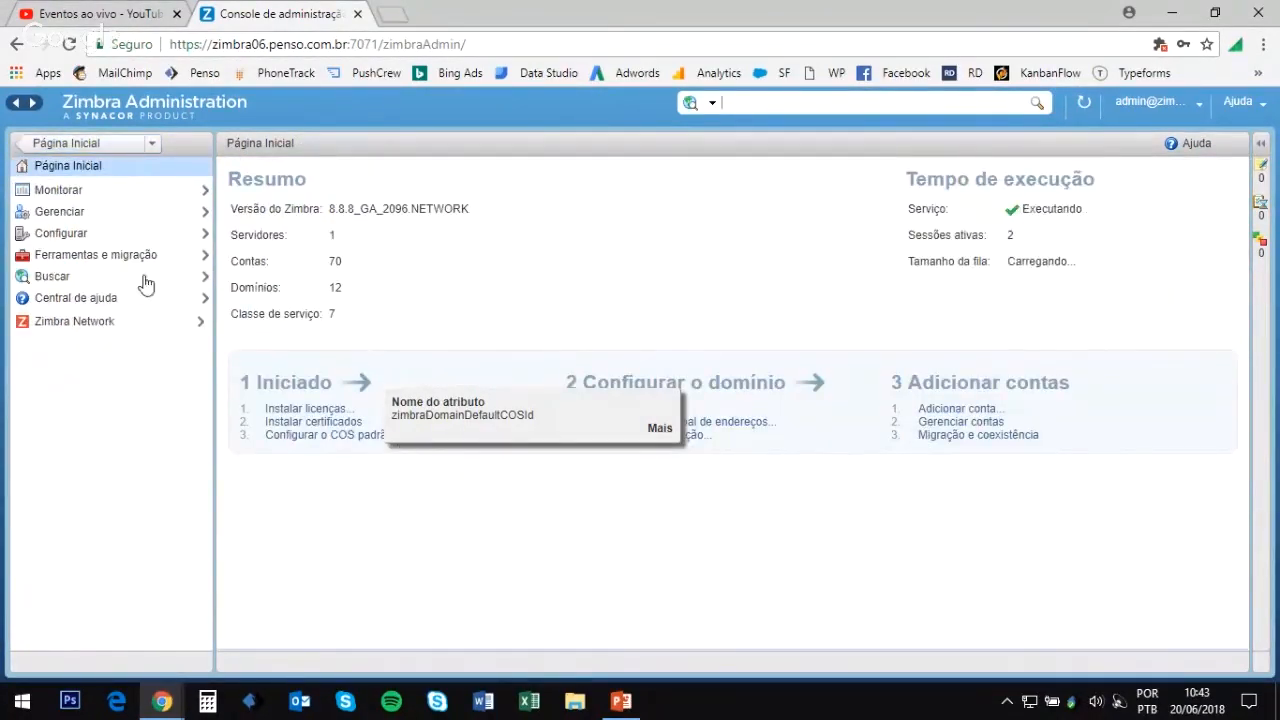
Step: Browse the account management list, toggling an attribute tooltip and selecting an account
click(68, 217)
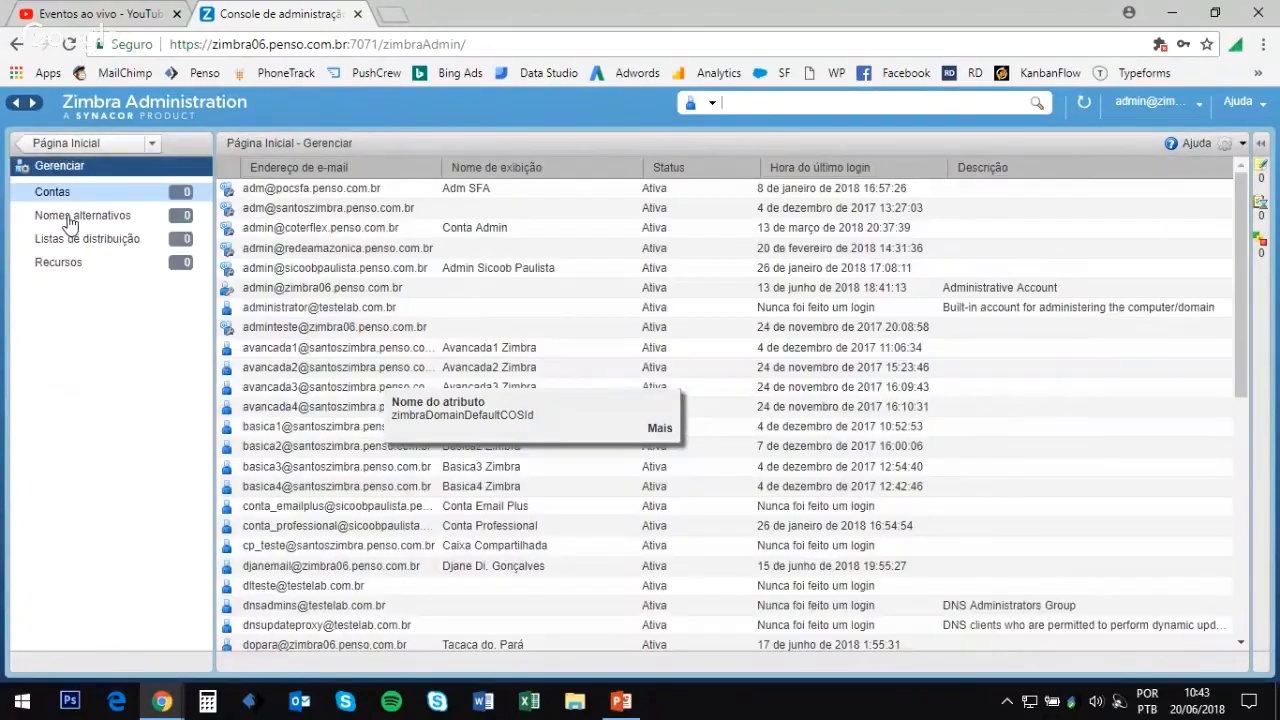
click(80, 146)
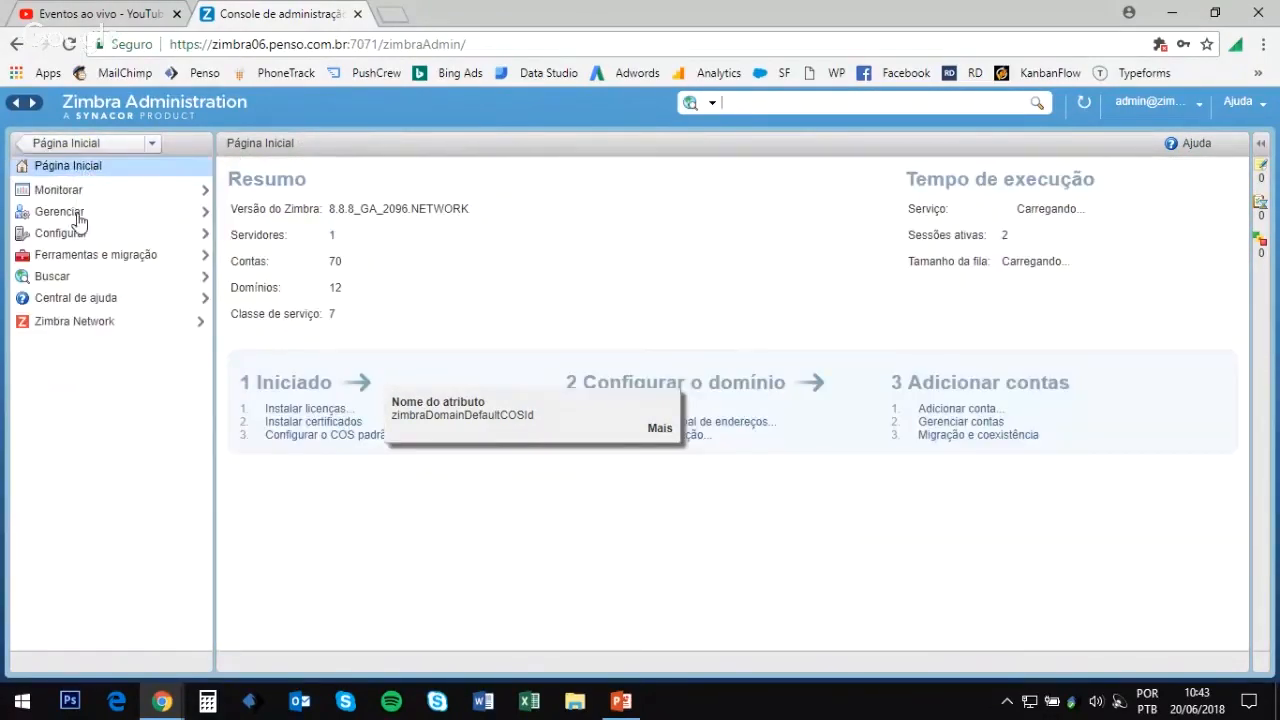
click(60, 212)
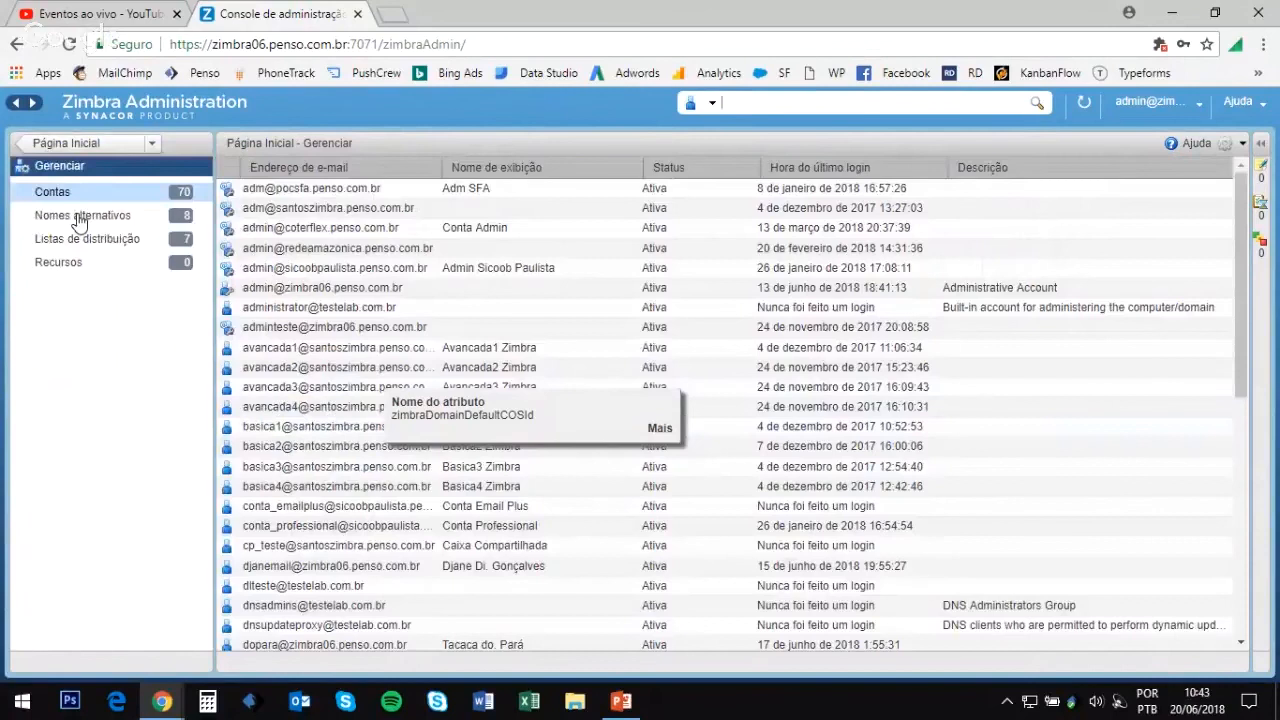
click(661, 428)
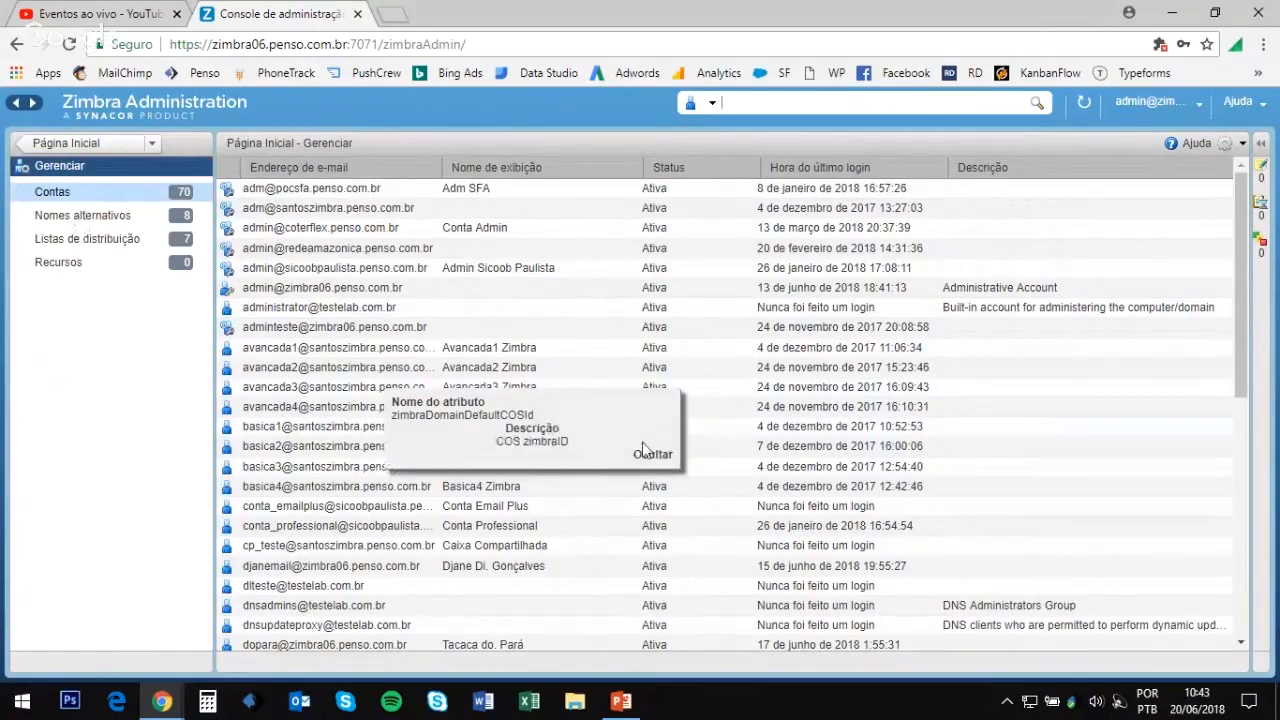
click(652, 456)
click(659, 371)
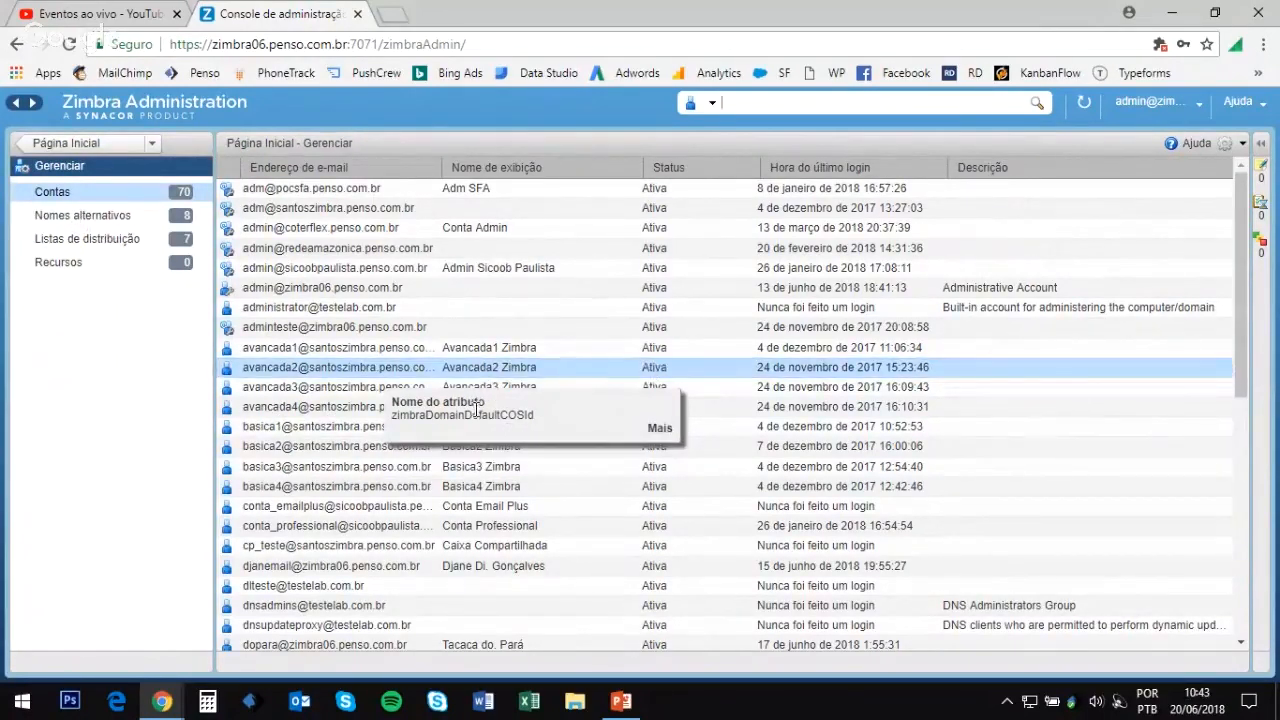
Step: Copy the admin console URL, close its tab, and reload it in a new tab
click(327, 44)
key(ctrl+c)
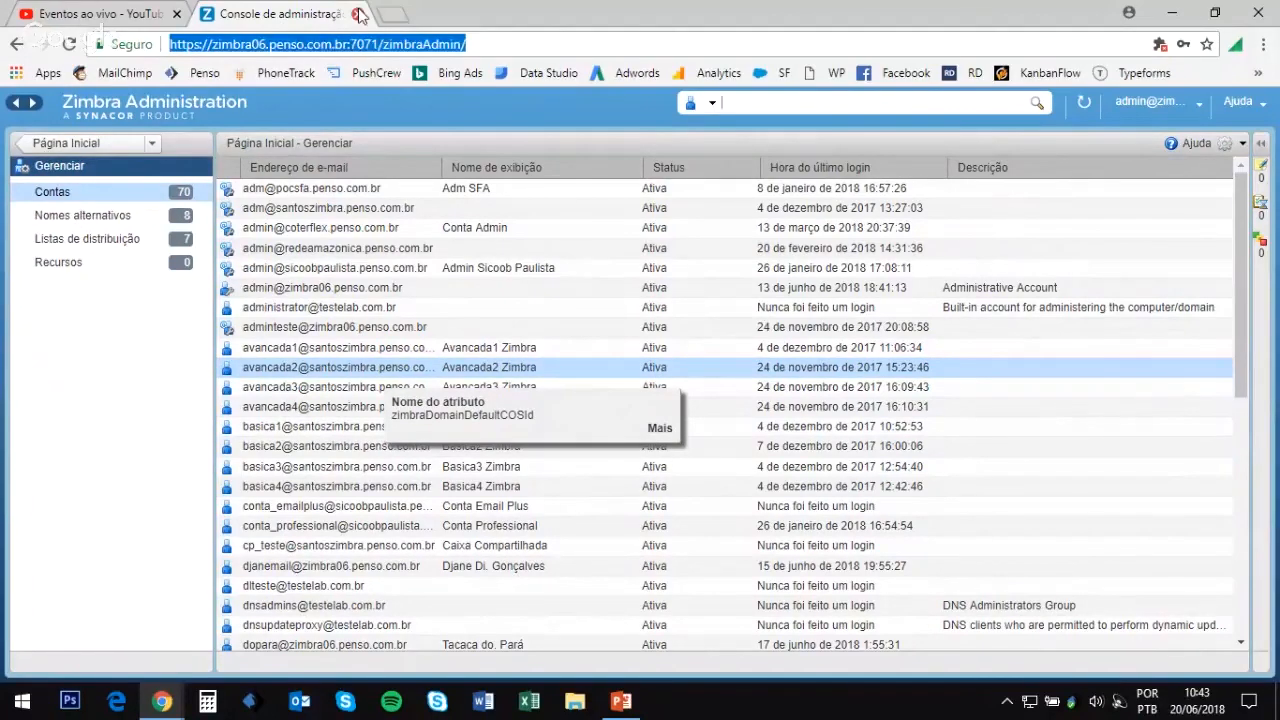
click(392, 14)
click(356, 15)
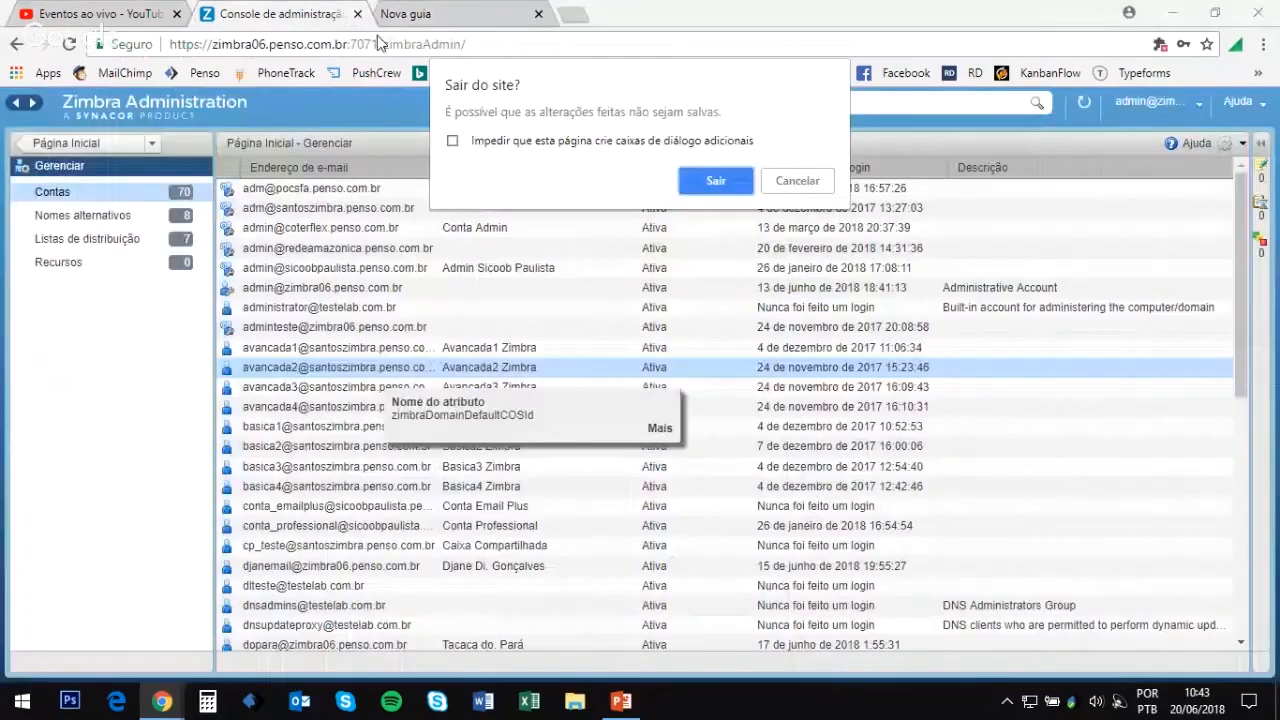
click(735, 184)
key(ctrl+v)
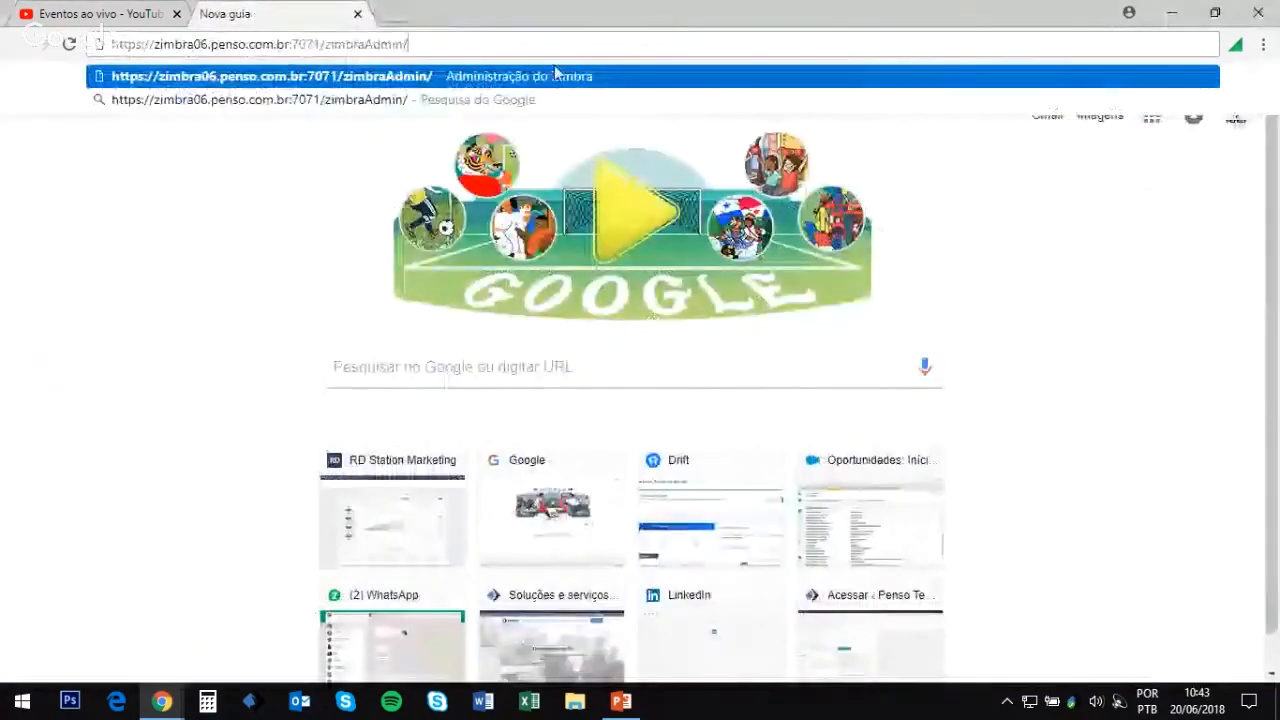
key(Return)
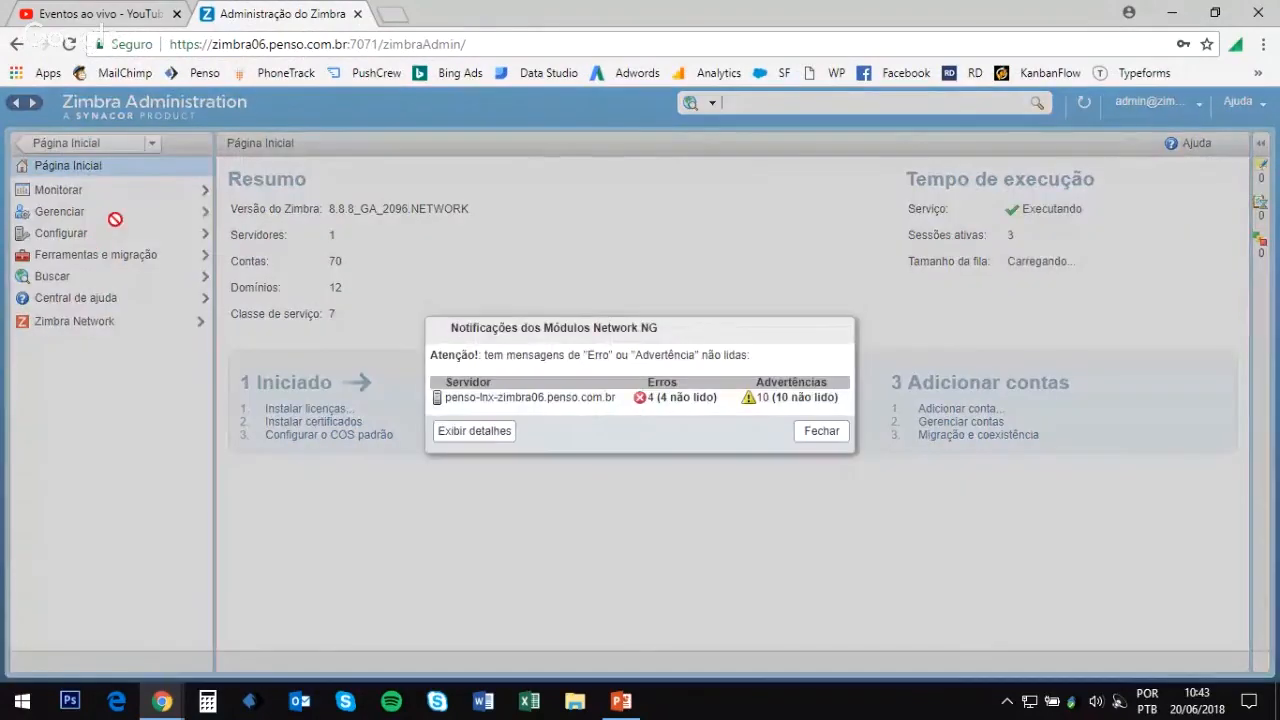
Step: Dismiss the Network module notices and start a new account from the Contas list
click(815, 431)
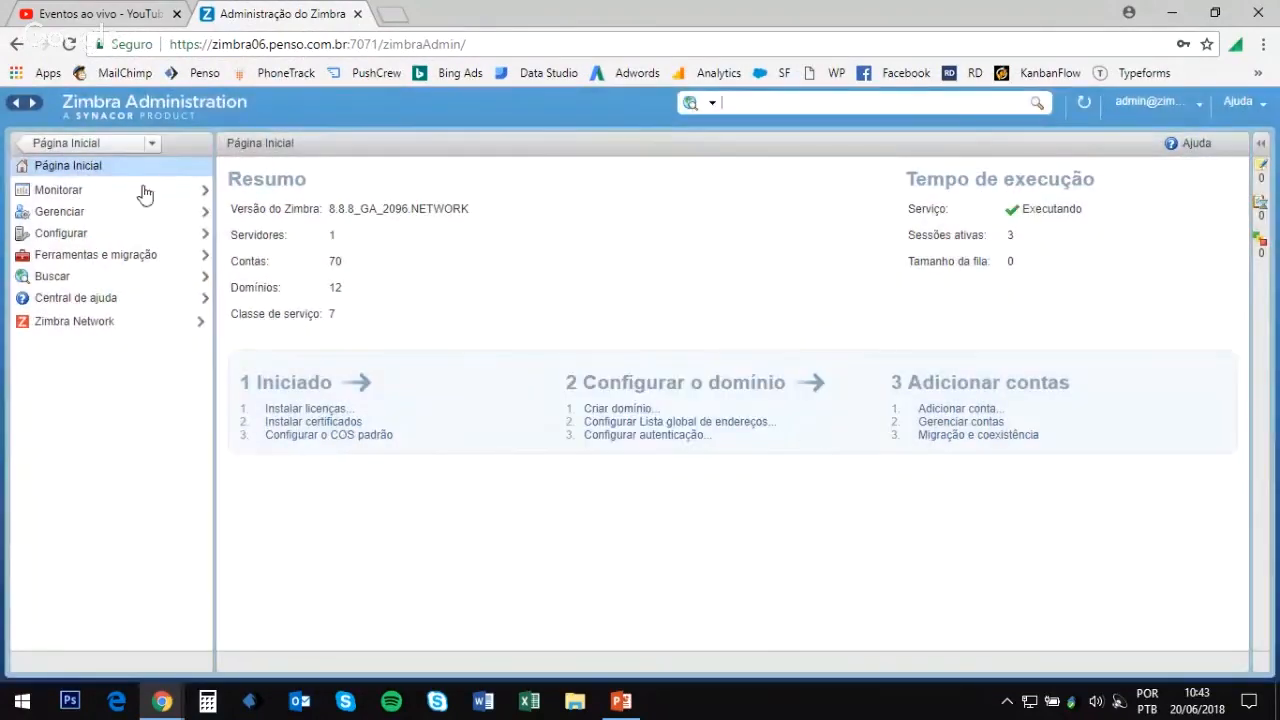
click(62, 211)
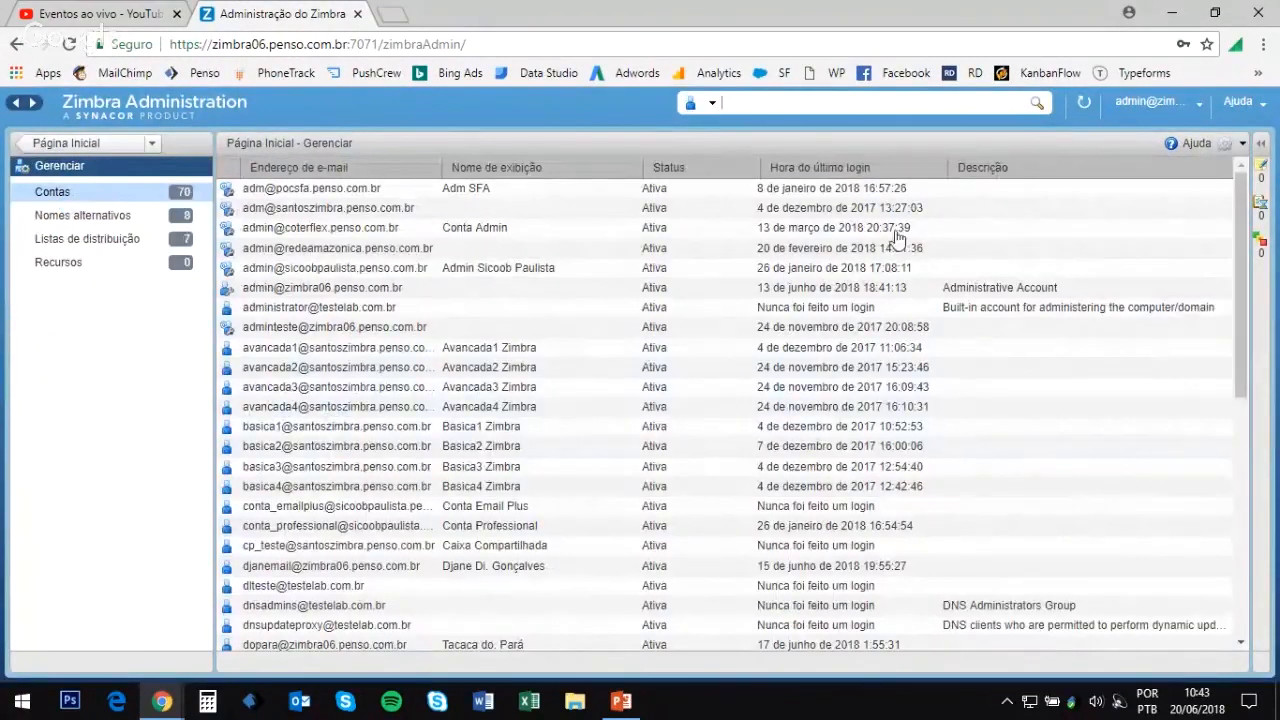
click(1242, 144)
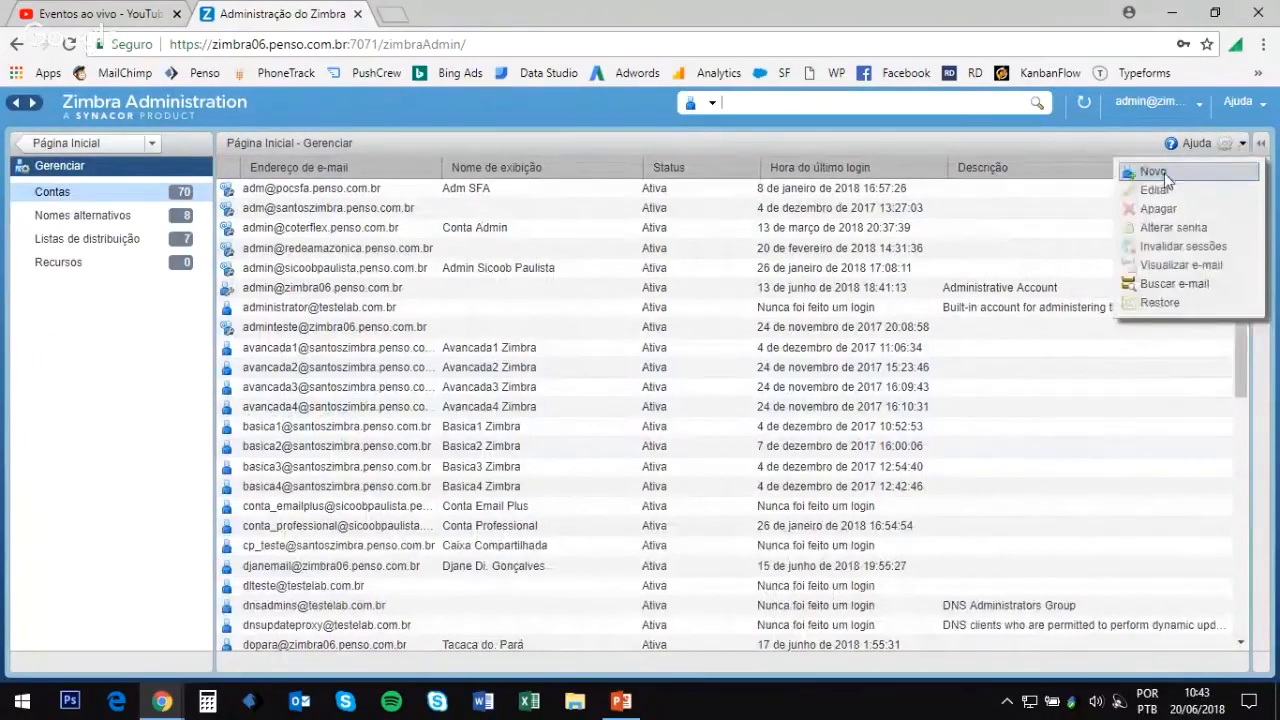
click(1166, 178)
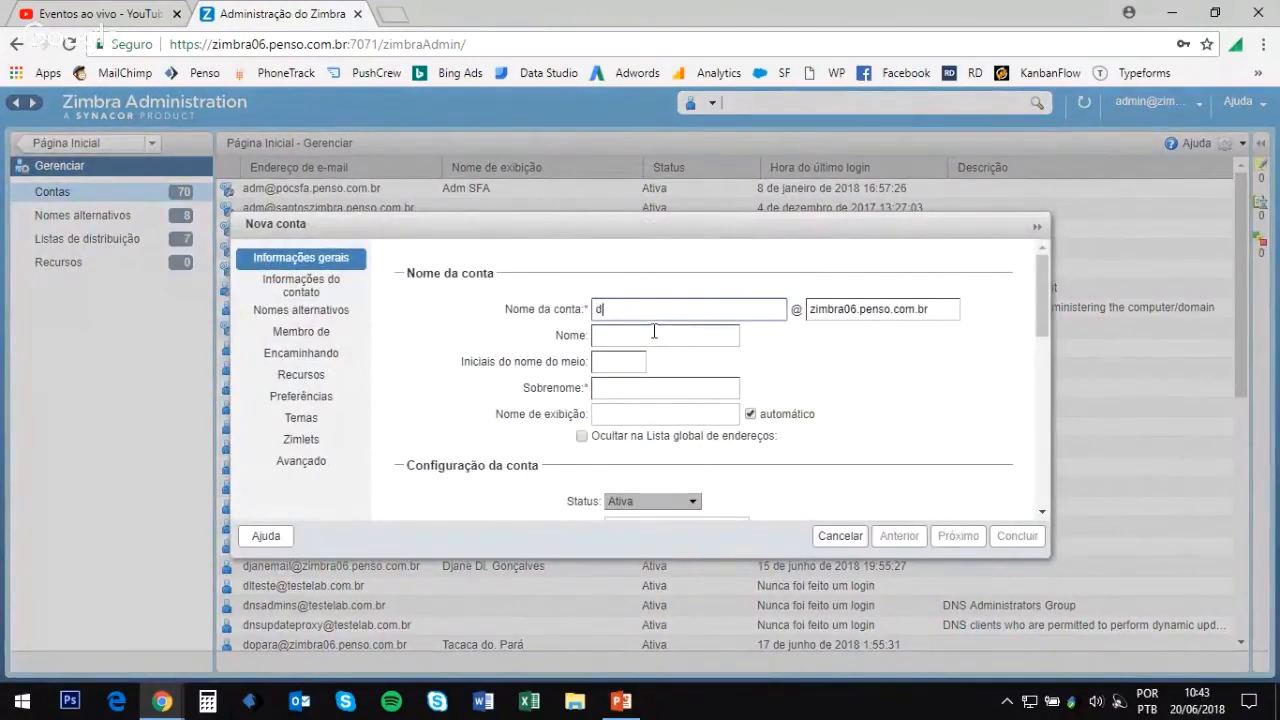
Step: Enter the new account name and choose the cavalcante.com.br domain
text(dpigç)
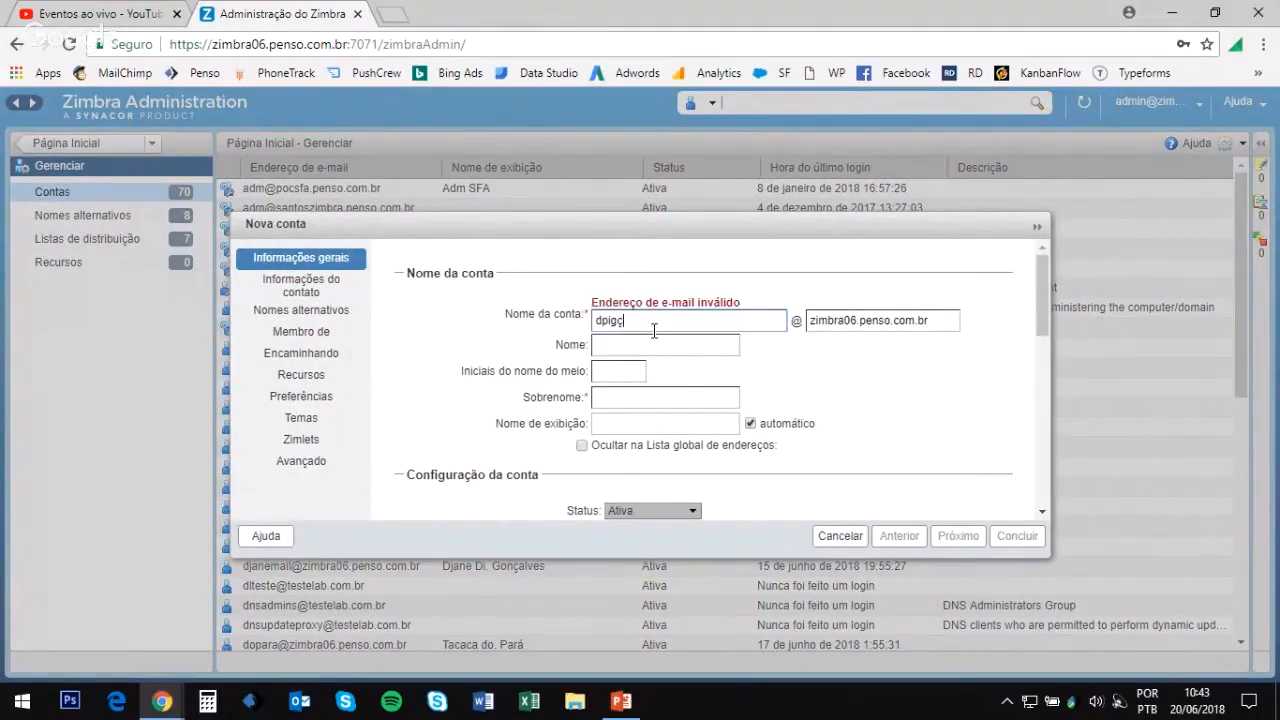
text(as)
click(904, 309)
key(ctrl+a)
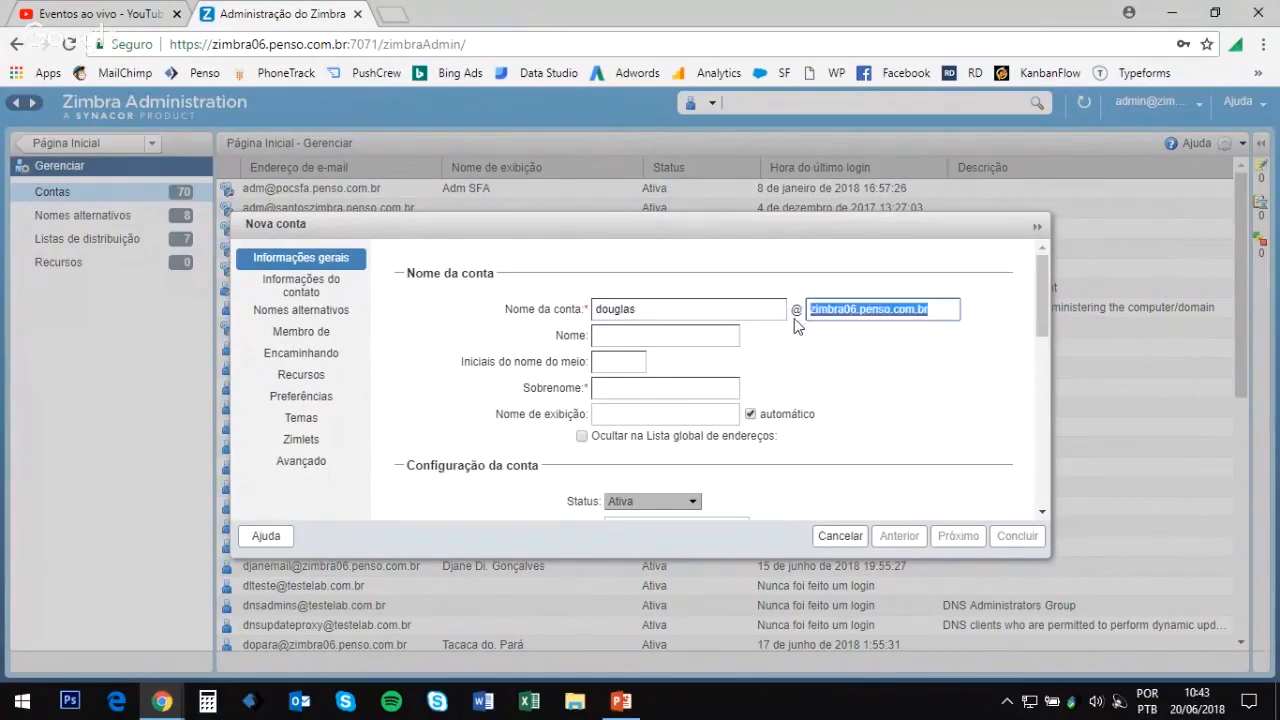
text(cava)
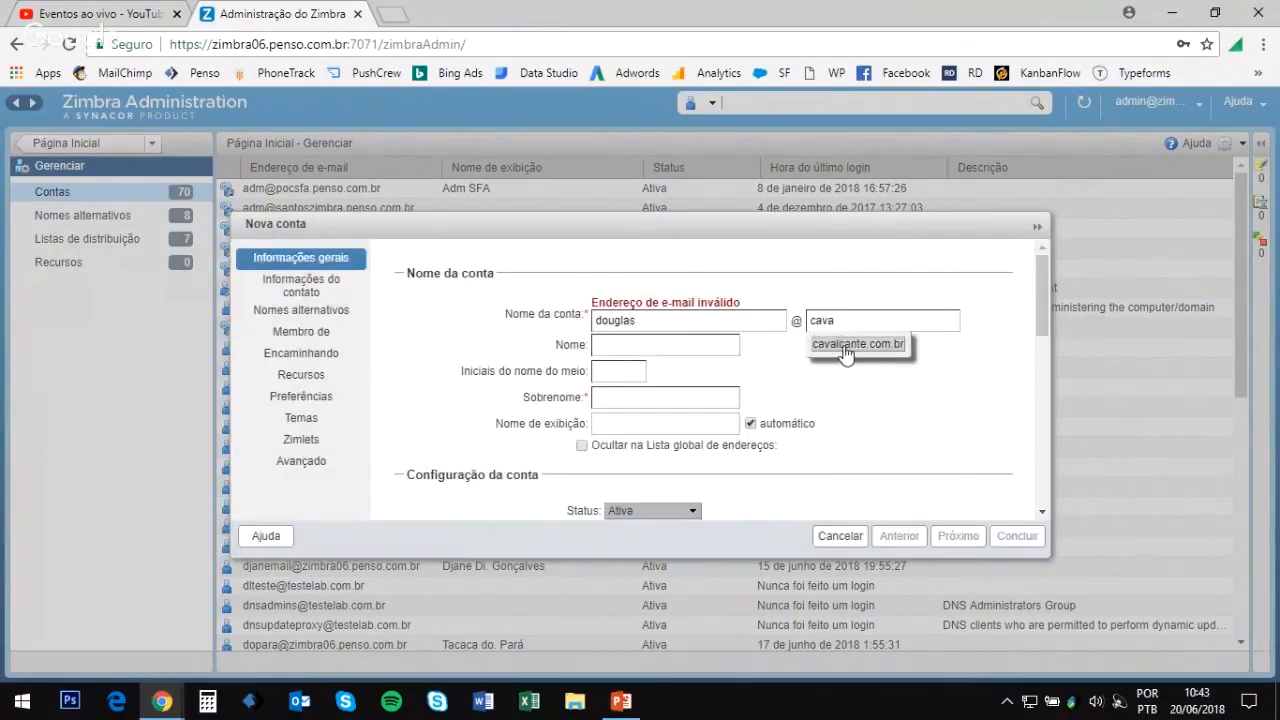
click(843, 344)
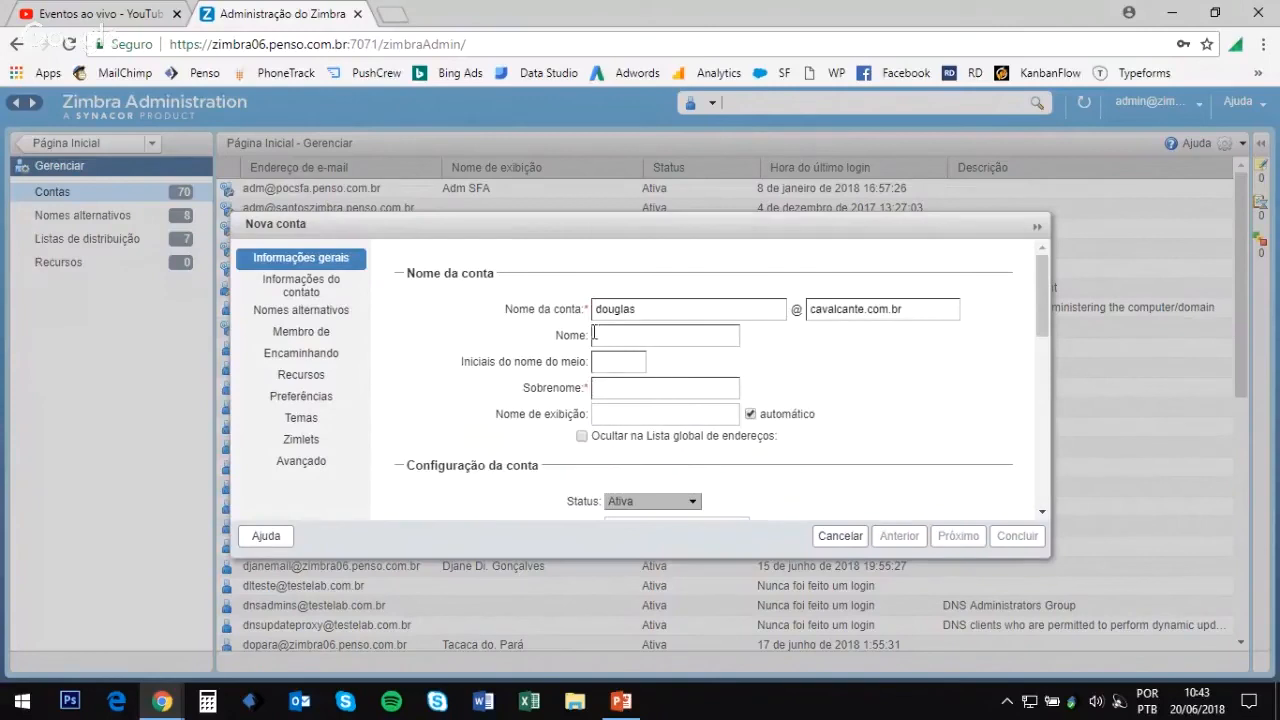
Step: Fill in the user's surname and finish creating the account
click(599, 388)
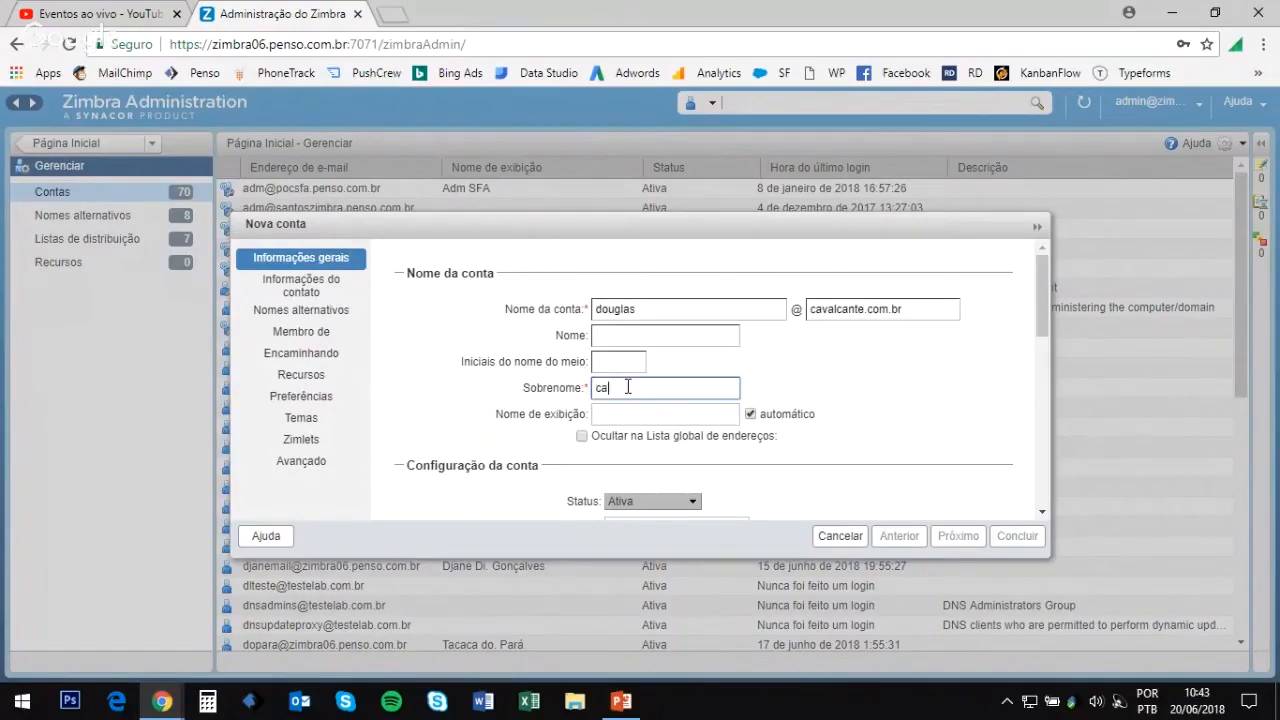
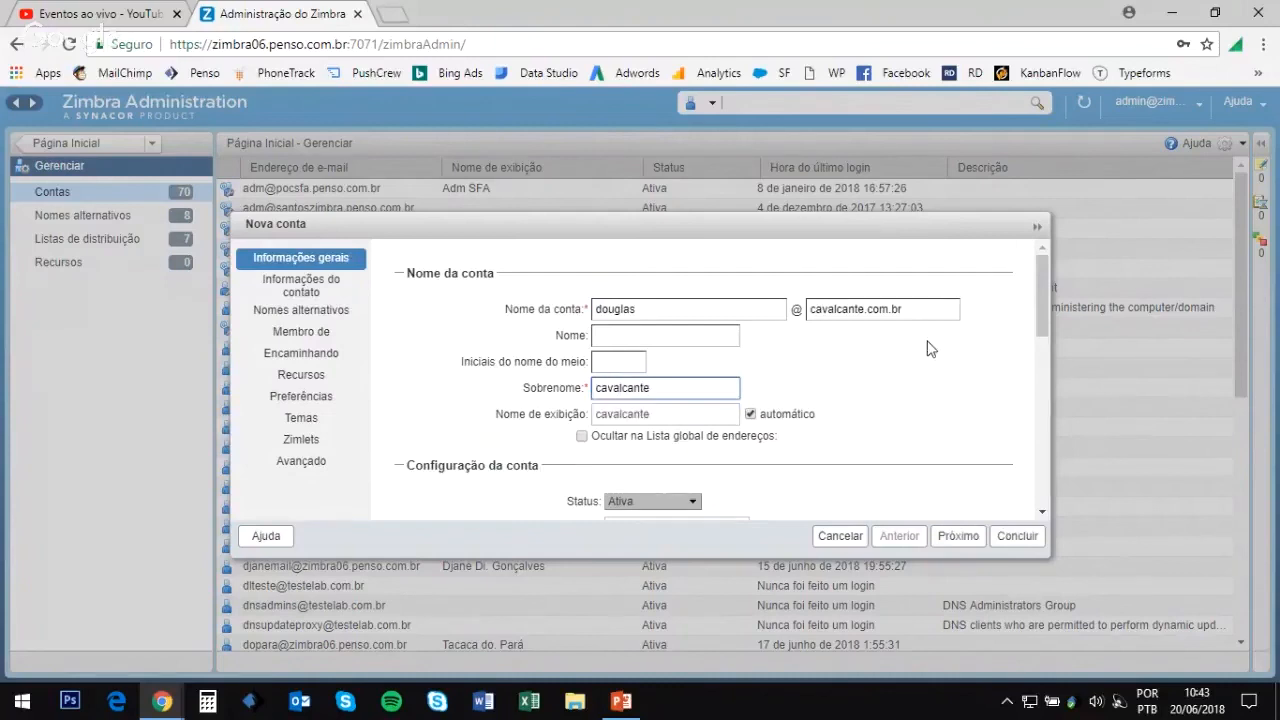
scroll(928, 348, down, 2)
scroll(938, 346, up, 2)
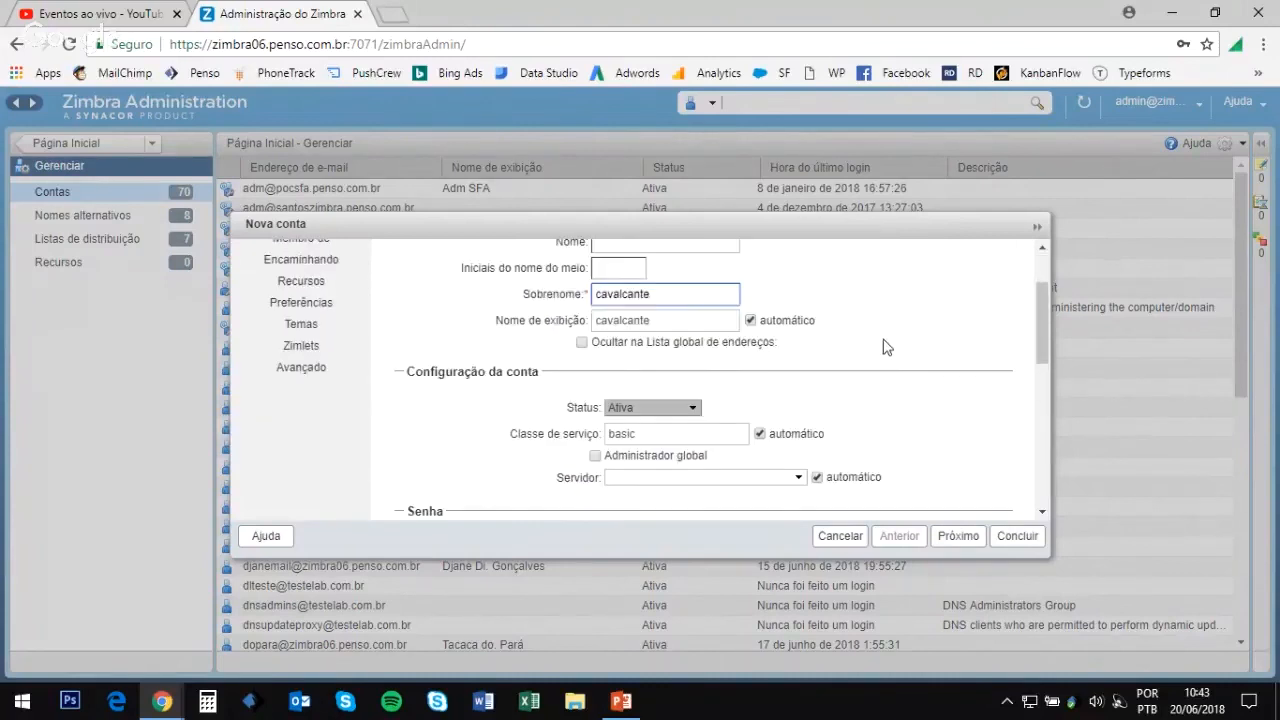
scroll(892, 345, down, 3)
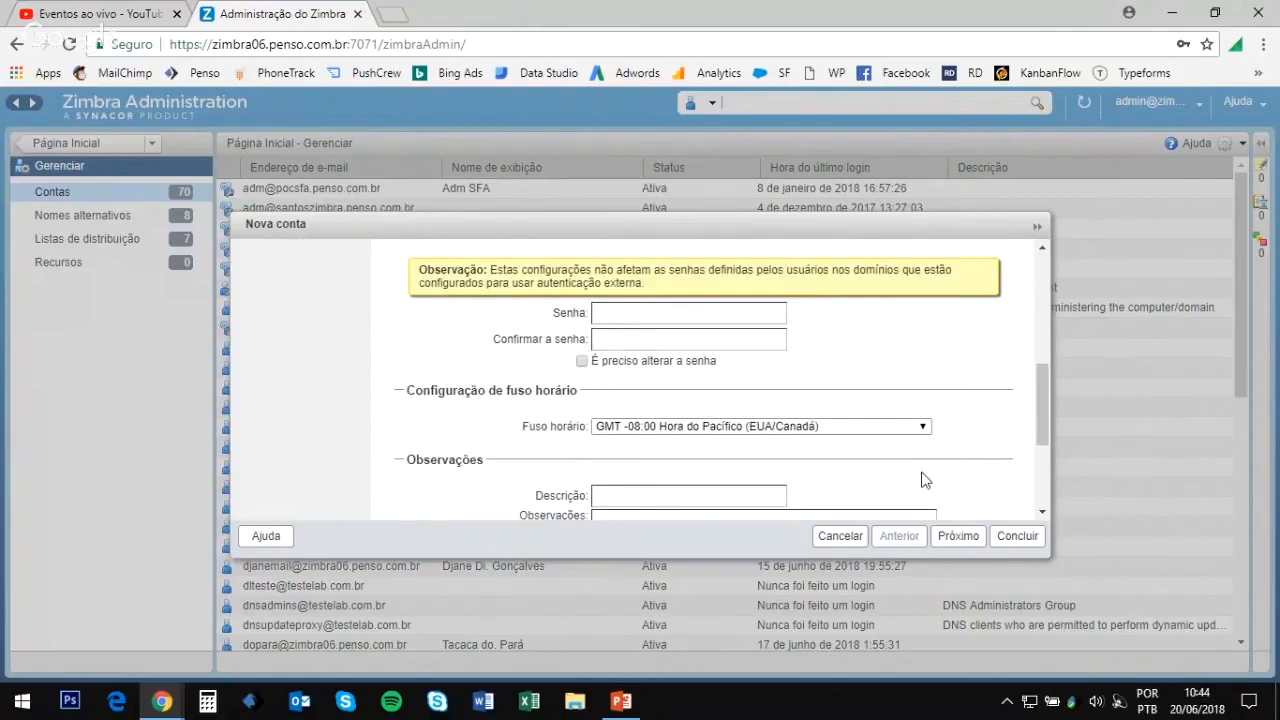
scroll(714, 443, down, 2)
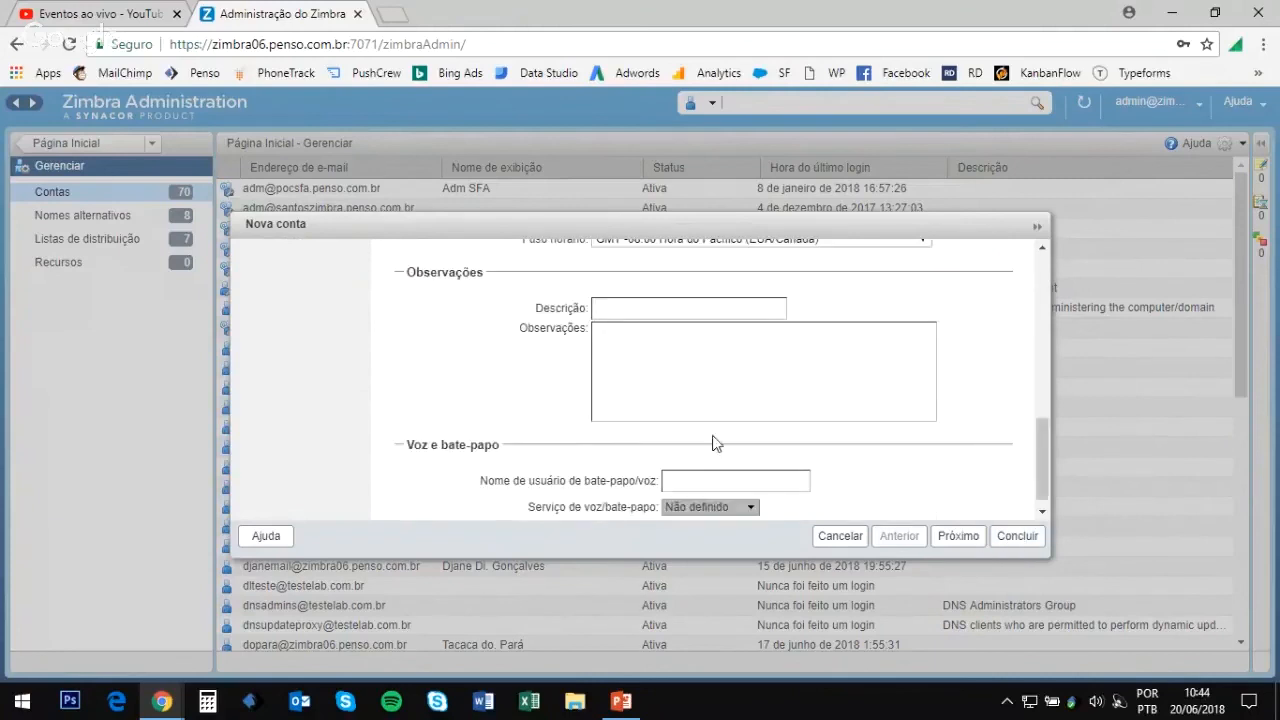
scroll(706, 451, up, 3)
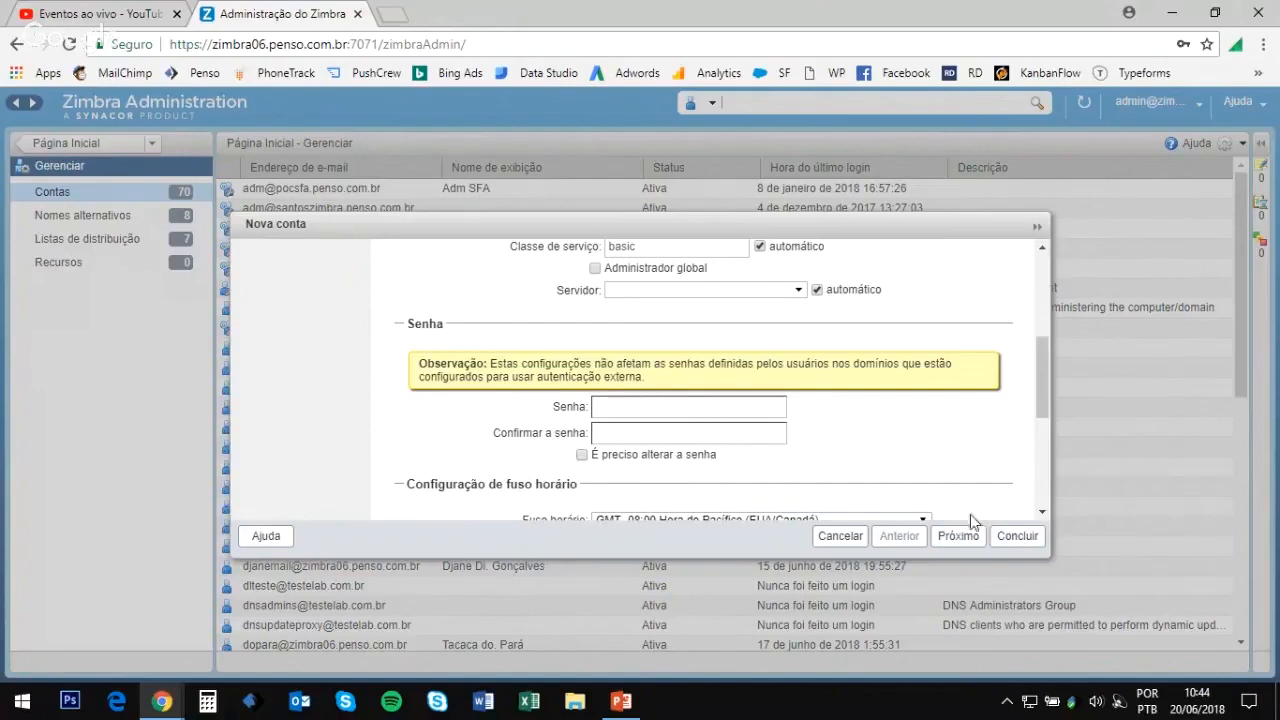
click(1016, 536)
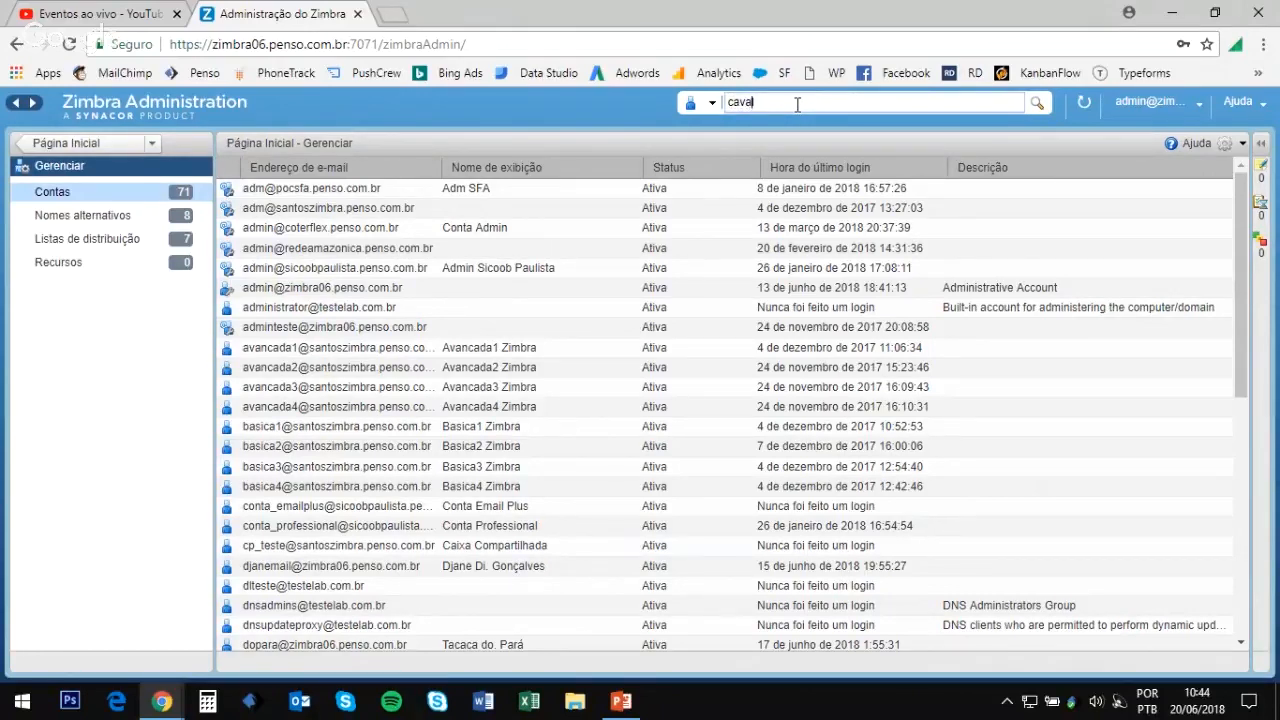
Step: Search accounts for 'caval' and choose Visualizar e-mail on the new account
key(Return)
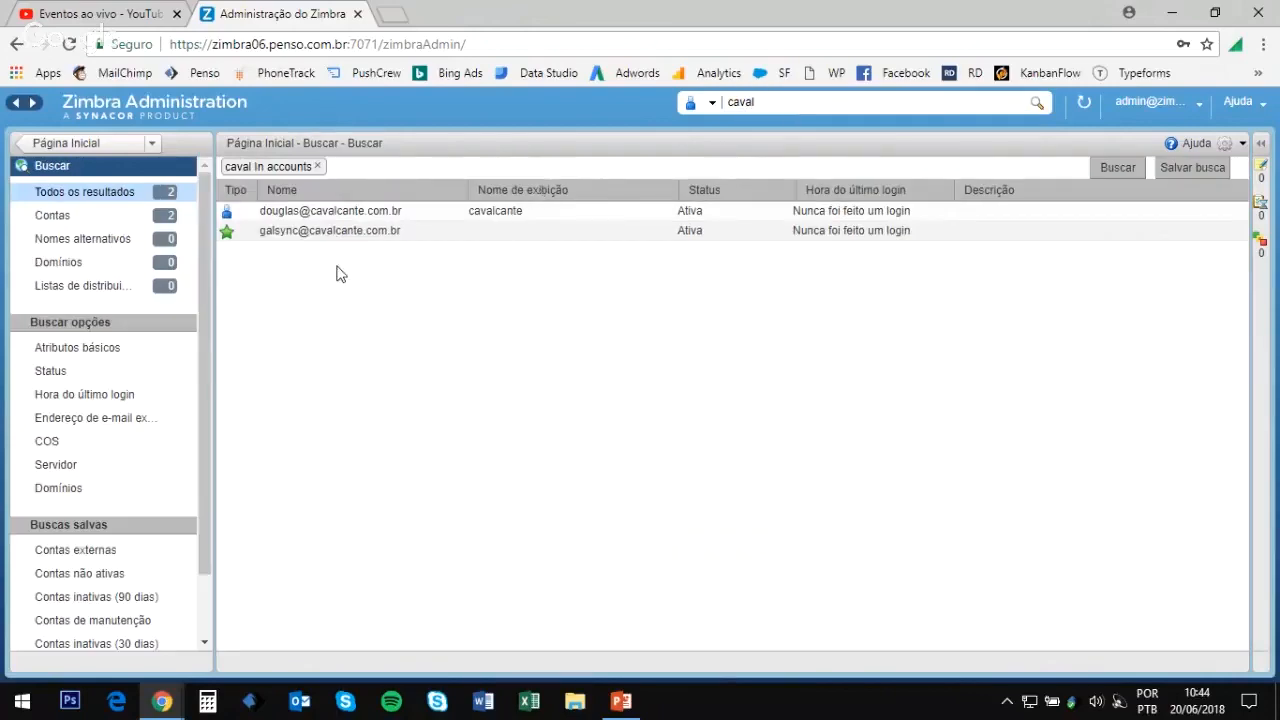
right_click(357, 211)
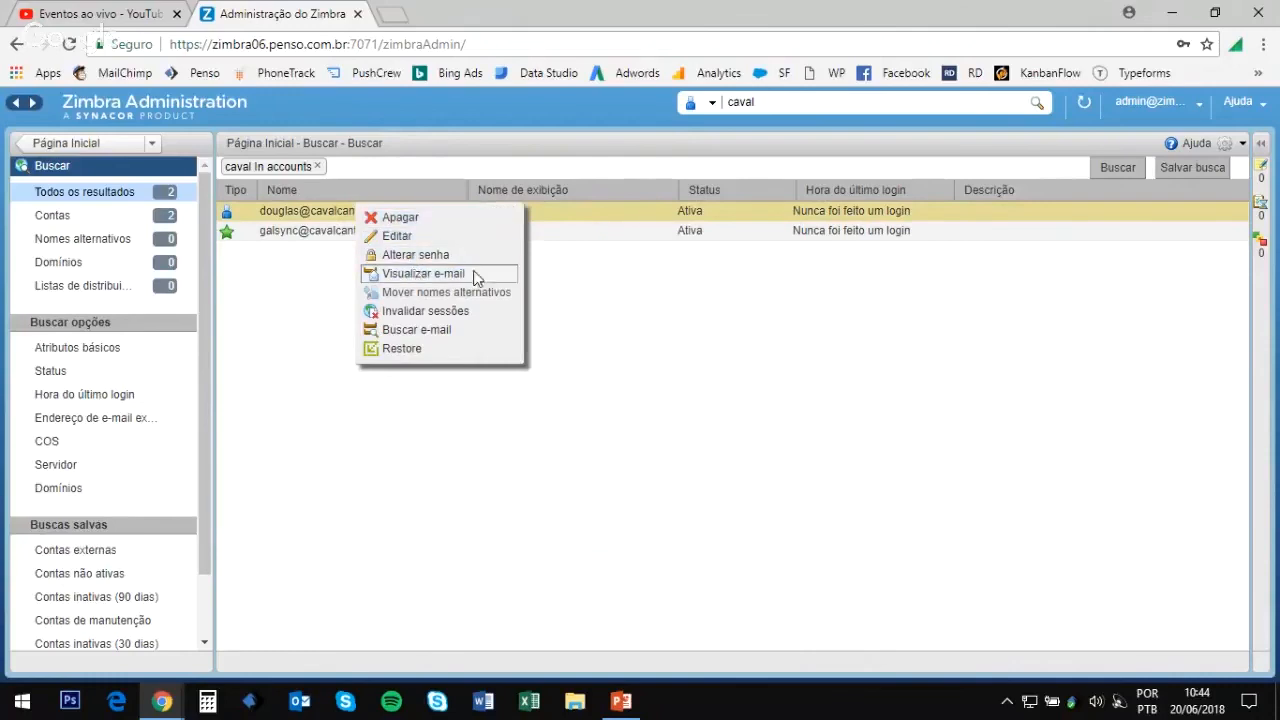
click(423, 273)
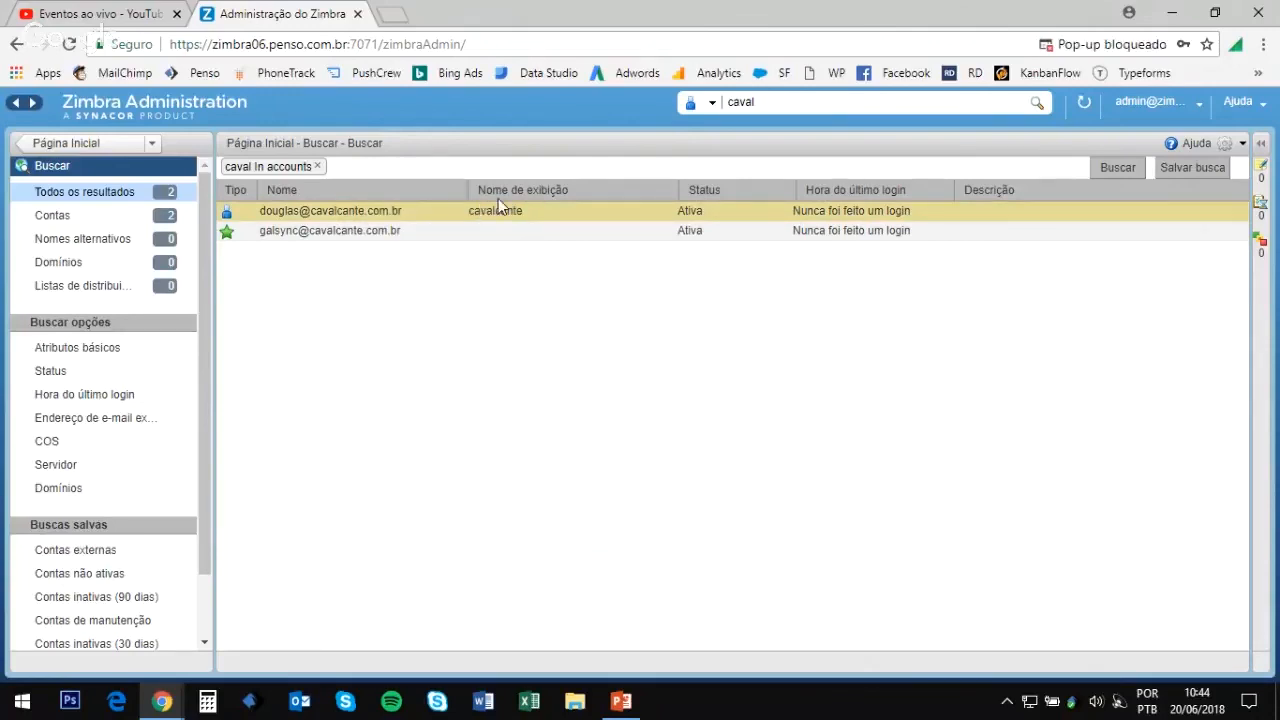
Step: Always allow pop-ups from the admin console, then open the account's mailbox again
click(1104, 45)
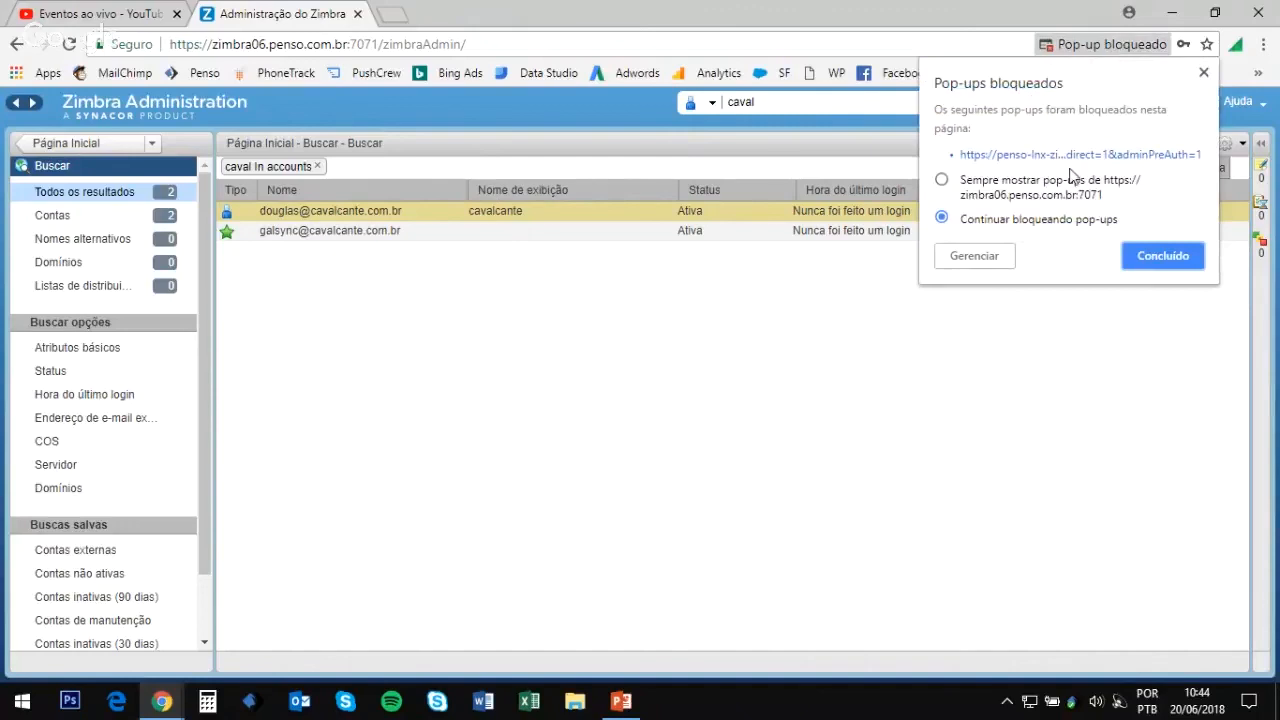
click(1015, 195)
click(1145, 257)
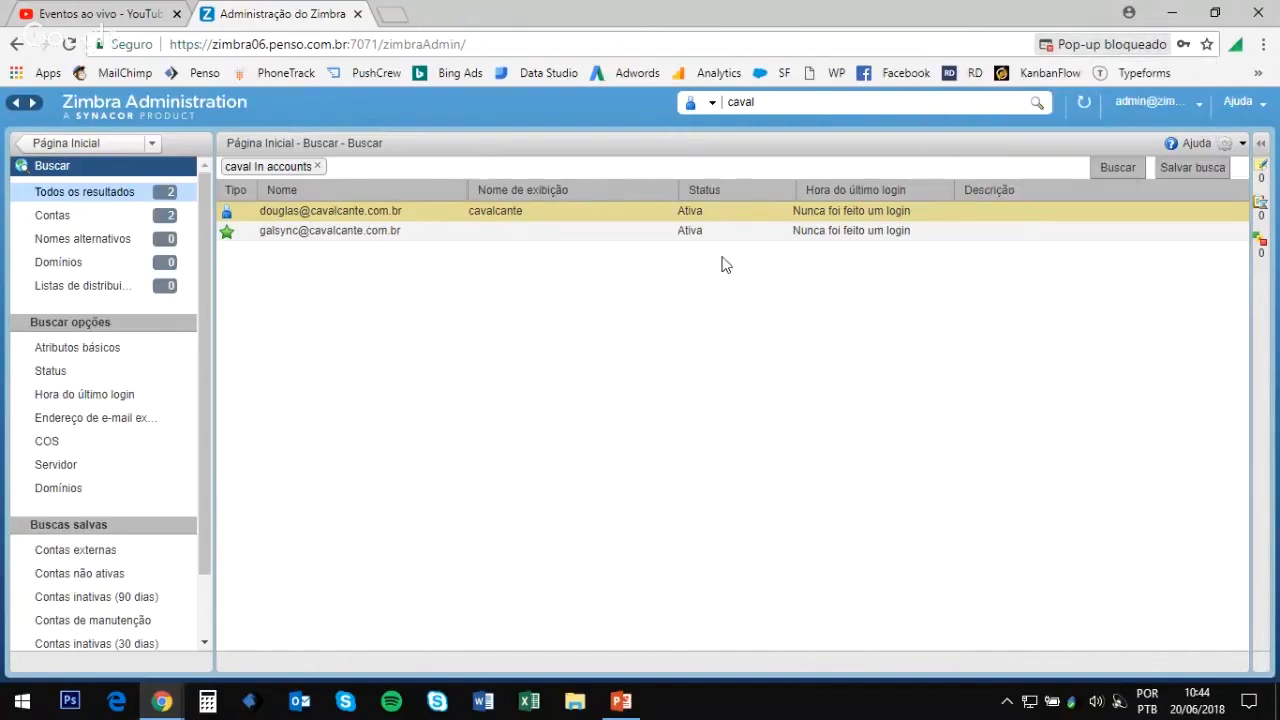
right_click(381, 220)
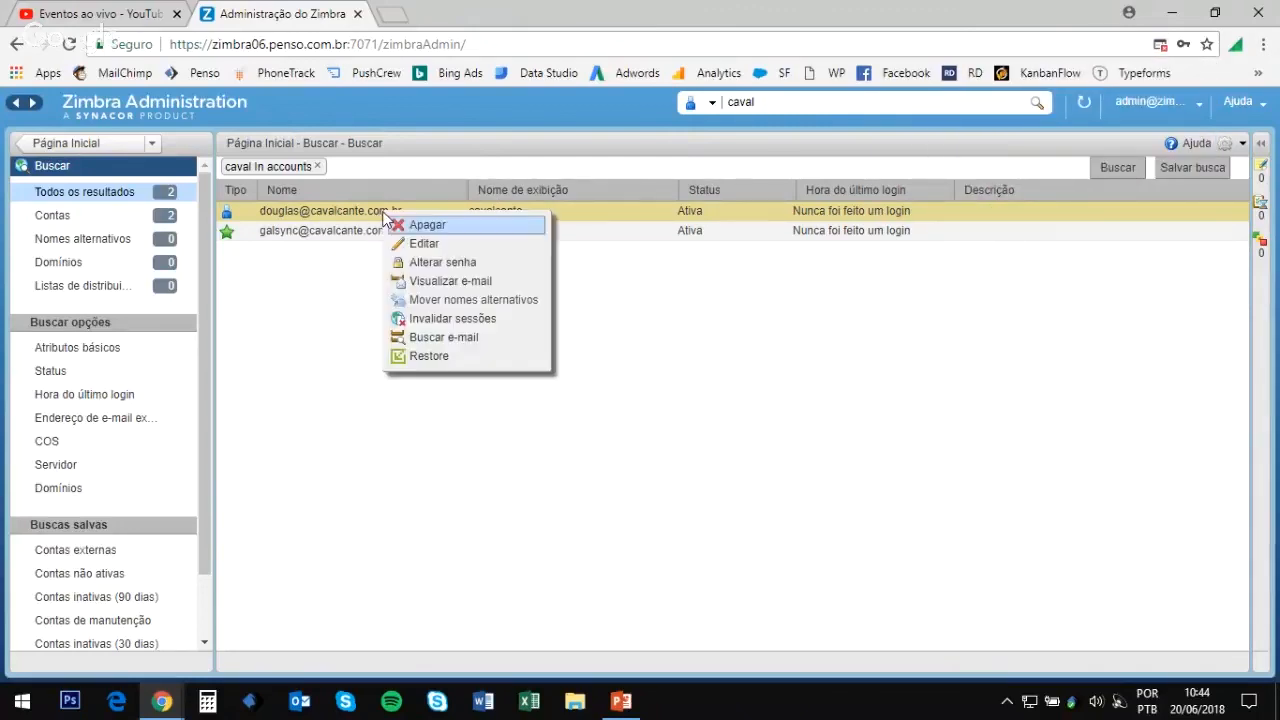
click(447, 283)
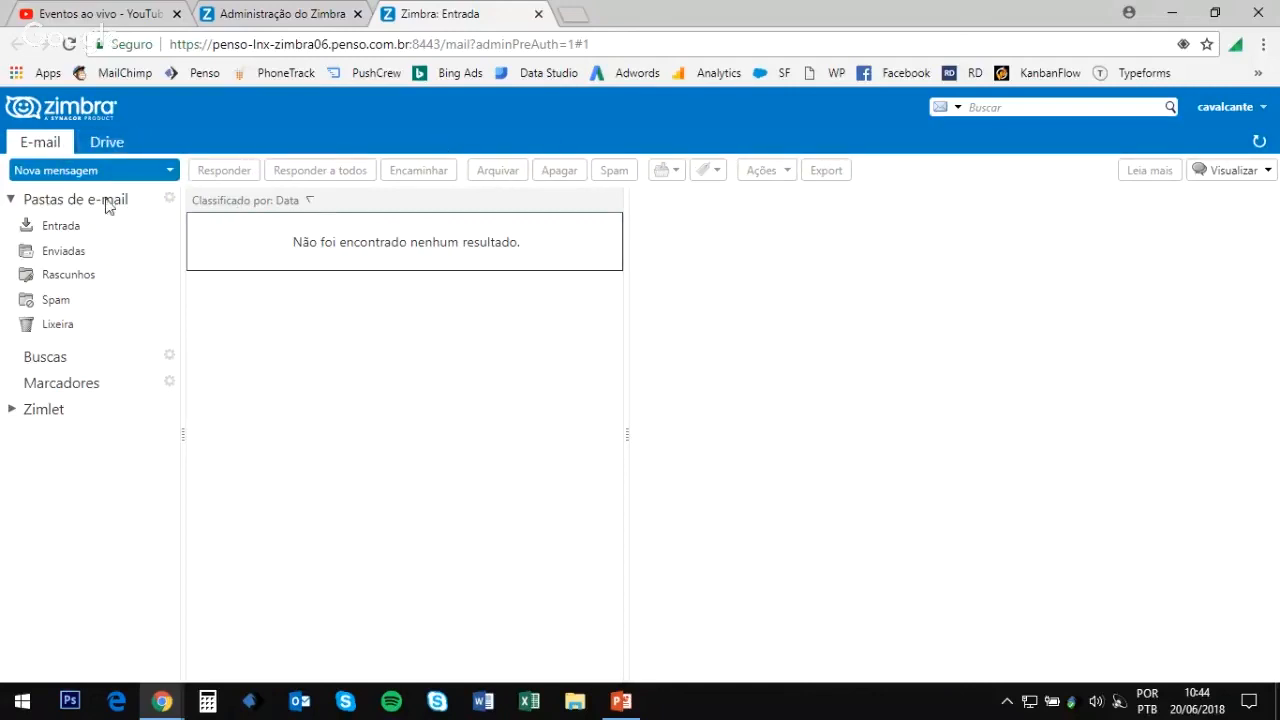
Step: After viewing the empty Entrada folder, switch back to the Administração do Zimbra tab
click(294, 18)
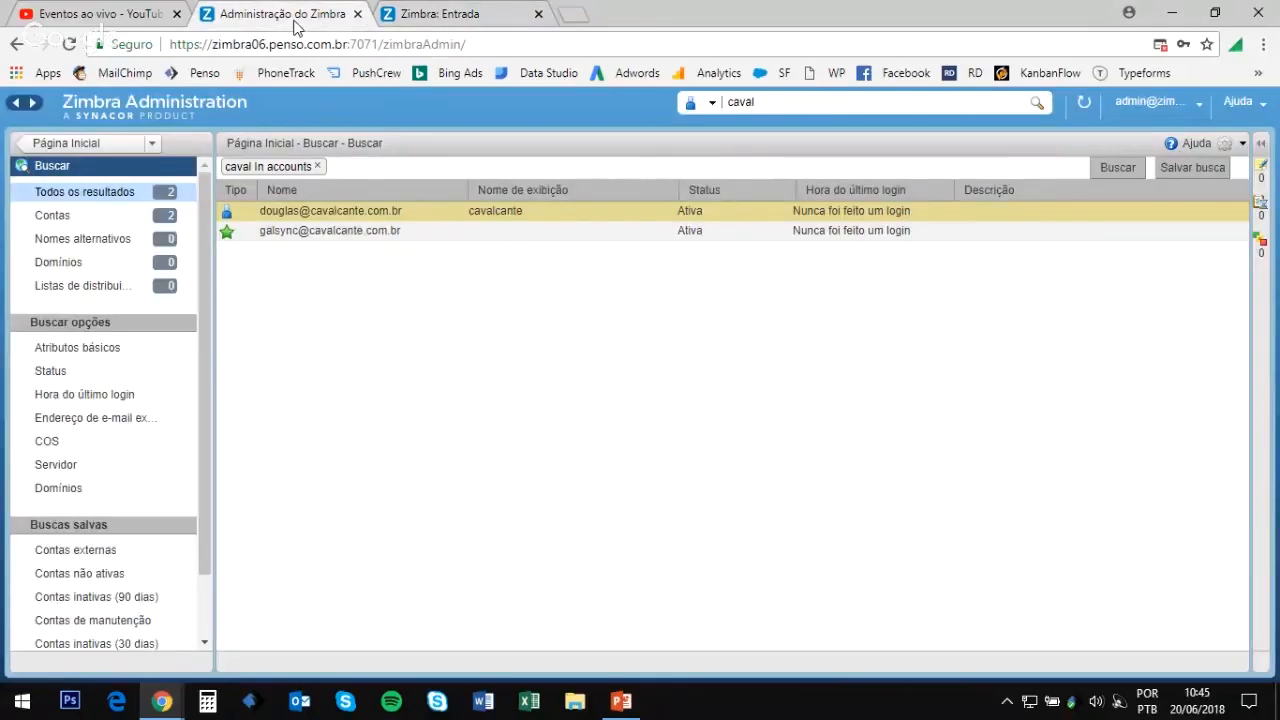
Step: Edit the found account and show its Recursos feature settings
right_click(354, 213)
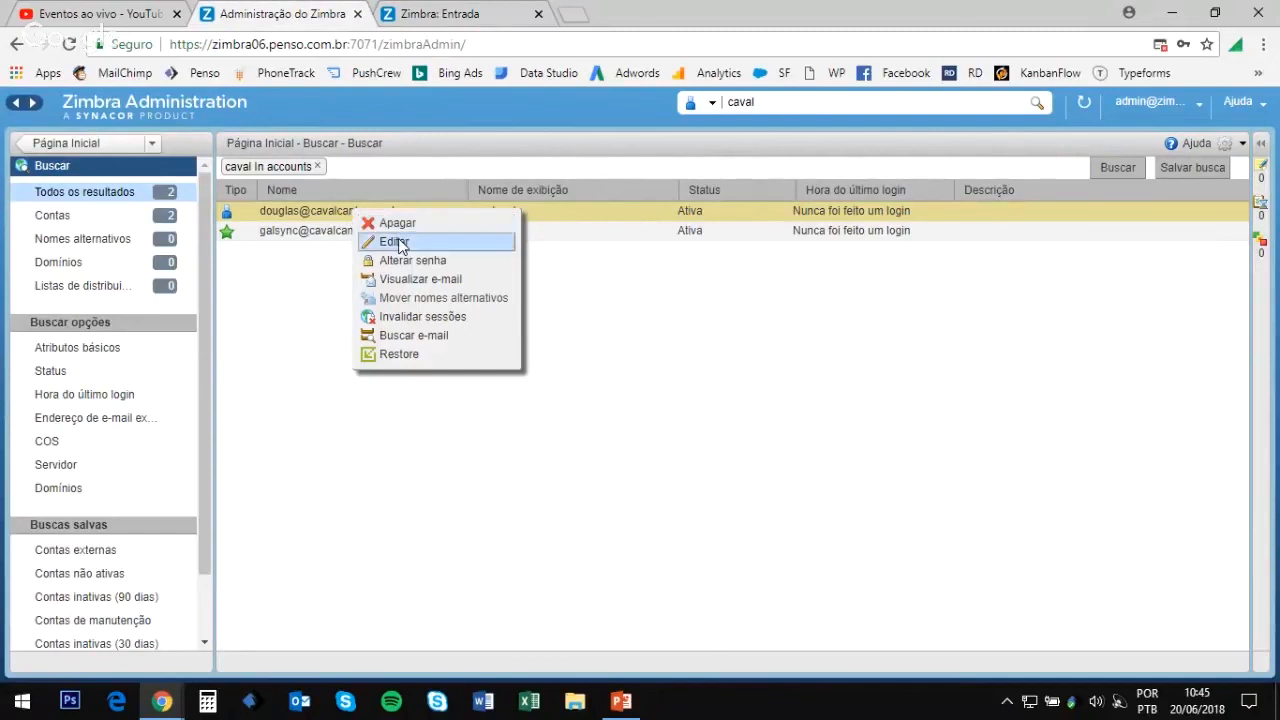
click(395, 242)
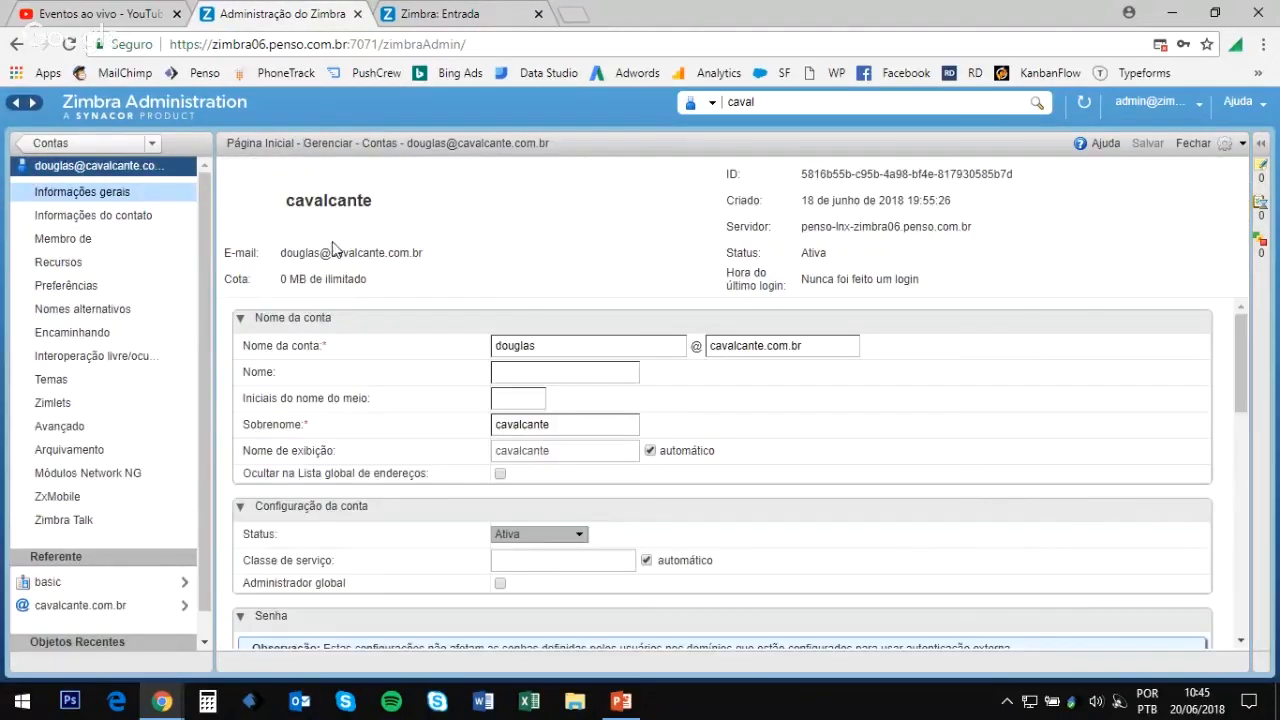
click(77, 263)
scroll(600, 345, down, 2)
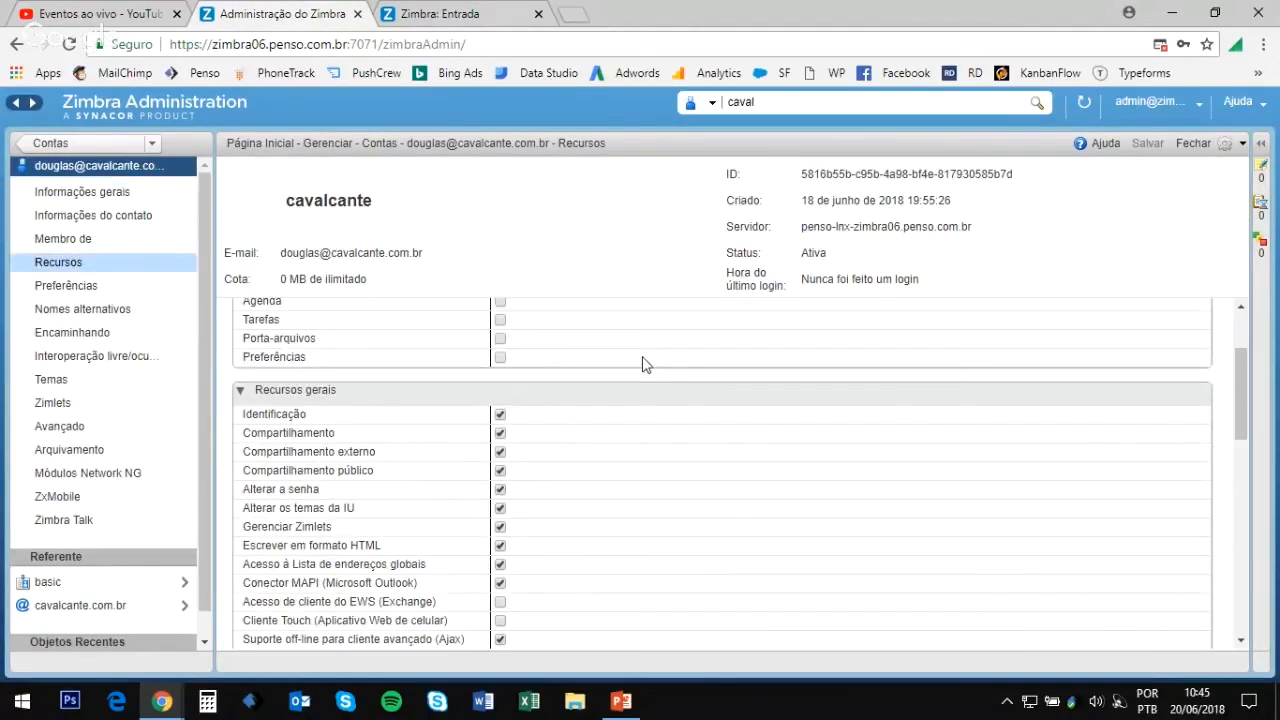
scroll(620, 380, up, 2)
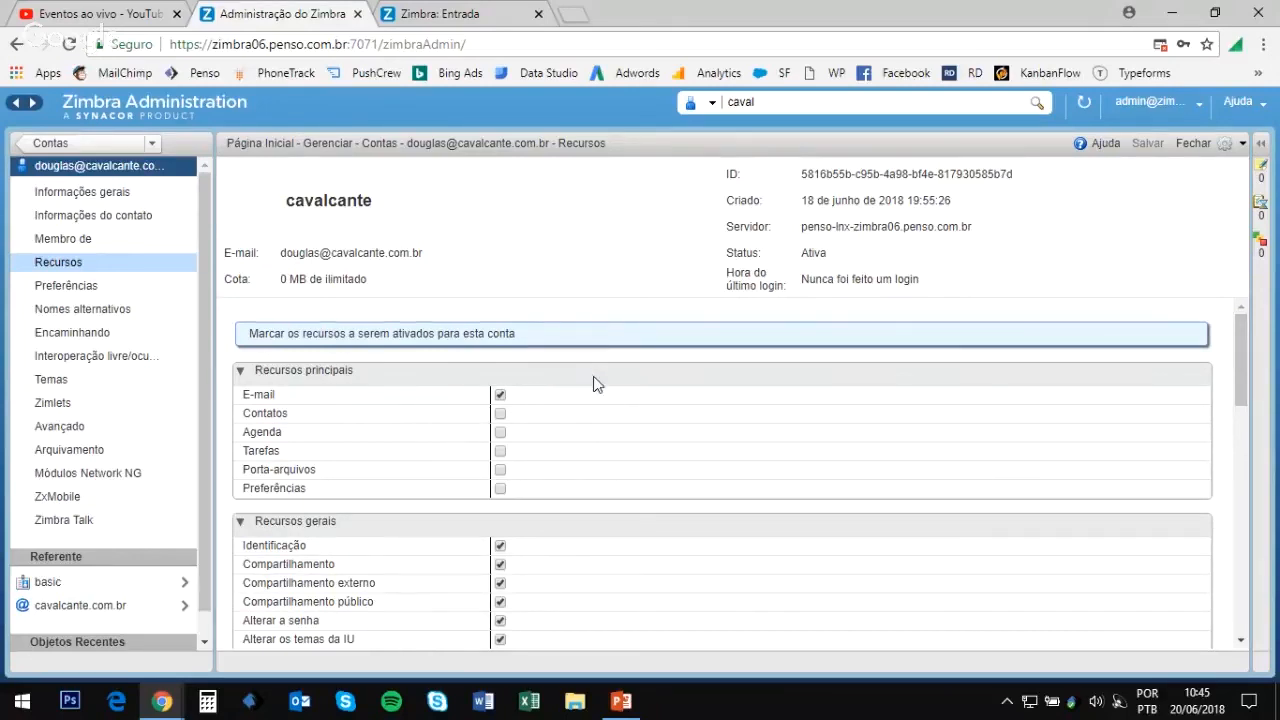
scroll(594, 382, down, 1)
scroll(594, 385, up, 1)
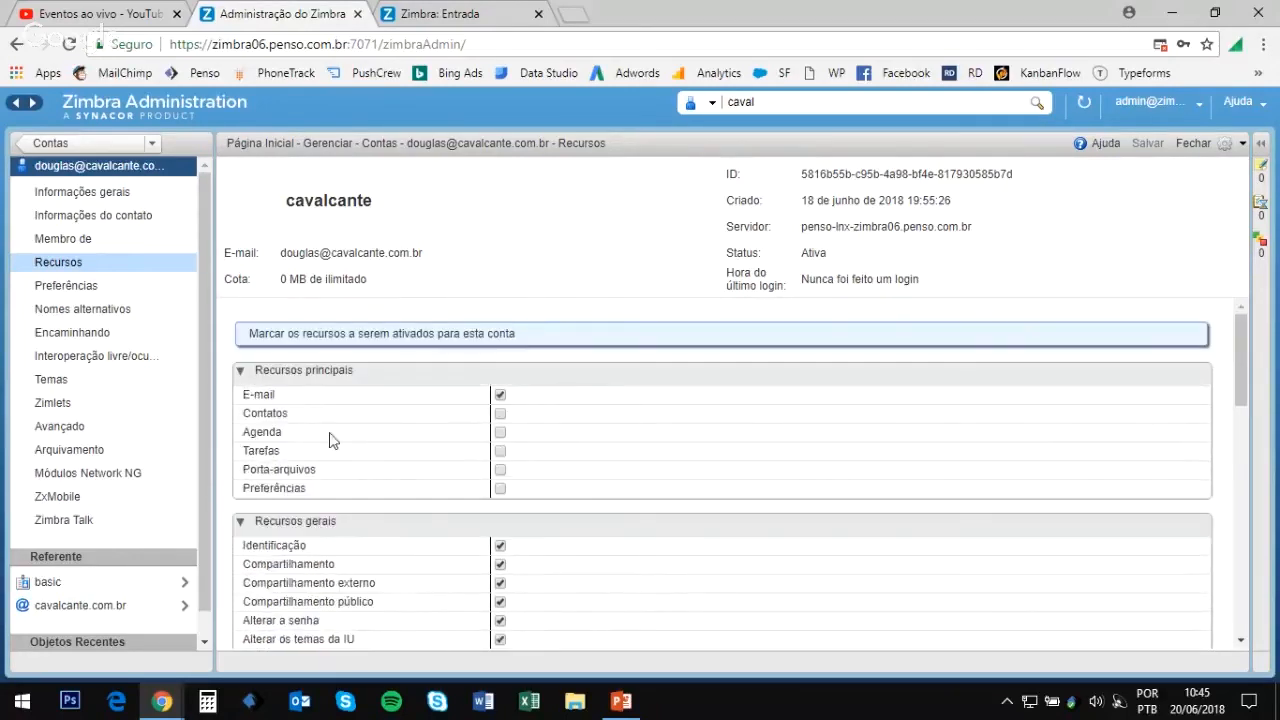
Step: Enable Contatos, Agenda, Tarefas, Porta-arquivos and Preferências for the account and save
click(500, 416)
click(500, 438)
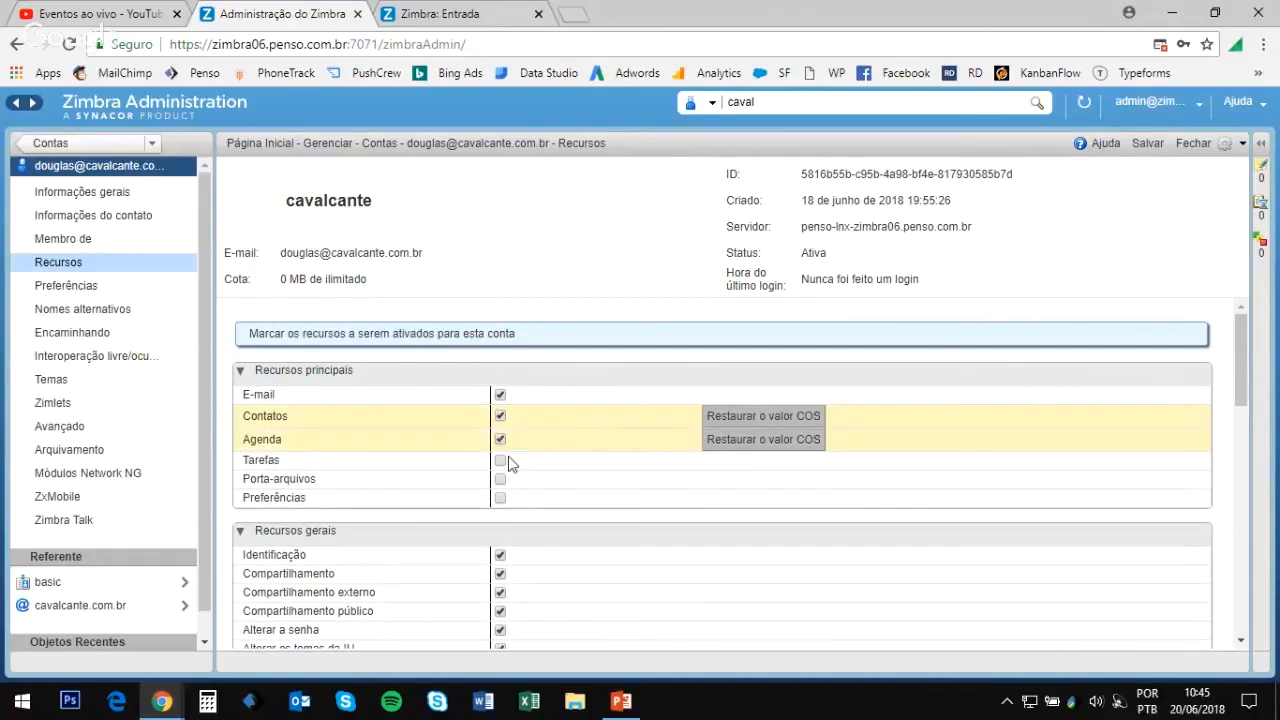
click(500, 462)
click(500, 486)
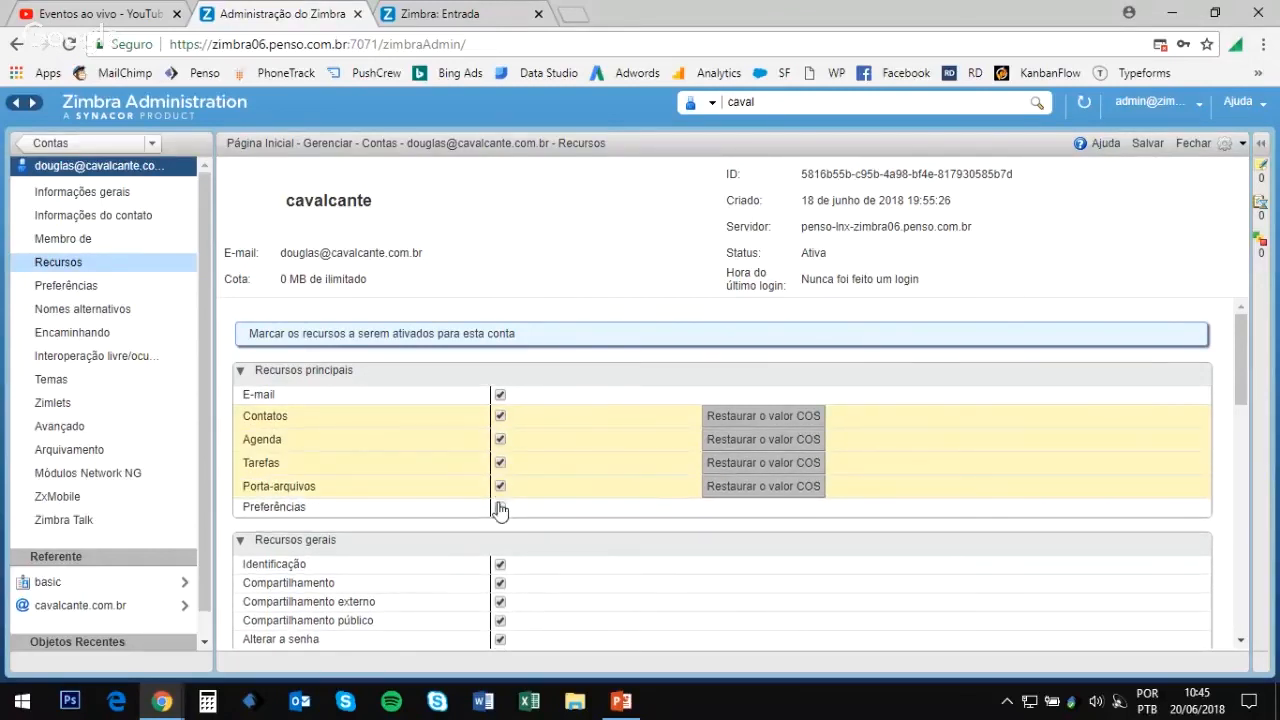
click(499, 510)
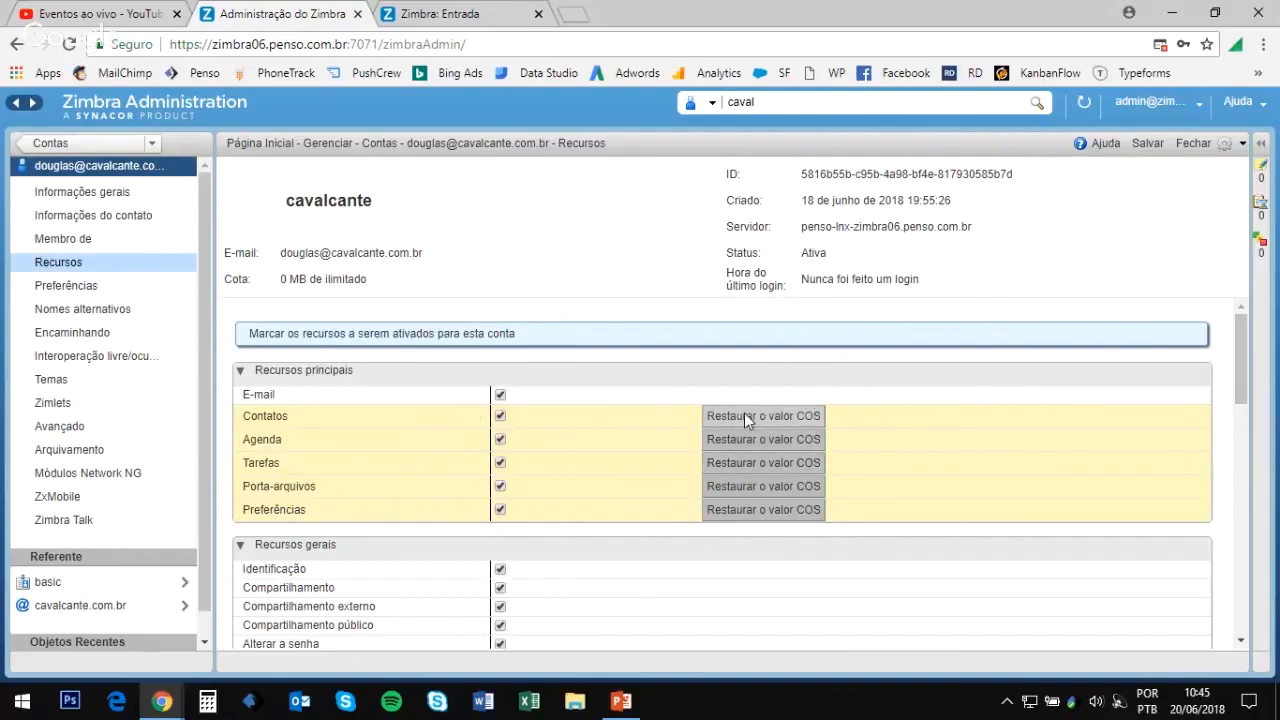
click(770, 416)
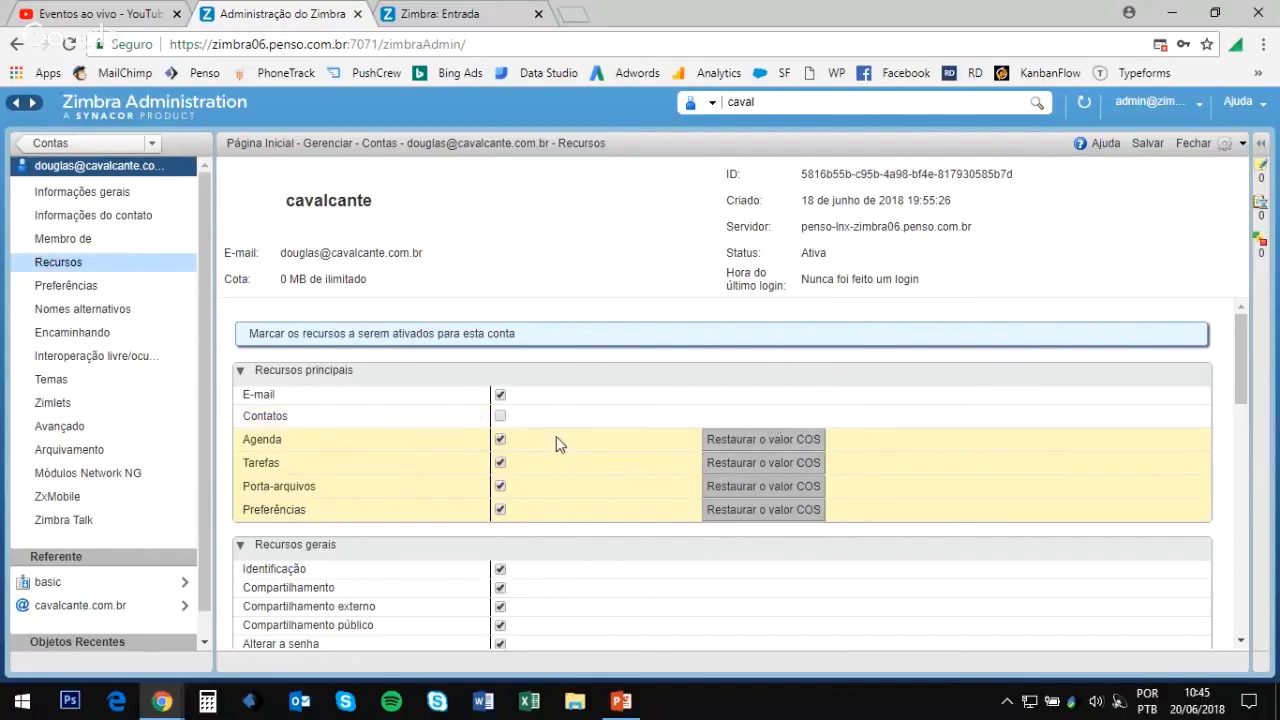
click(772, 439)
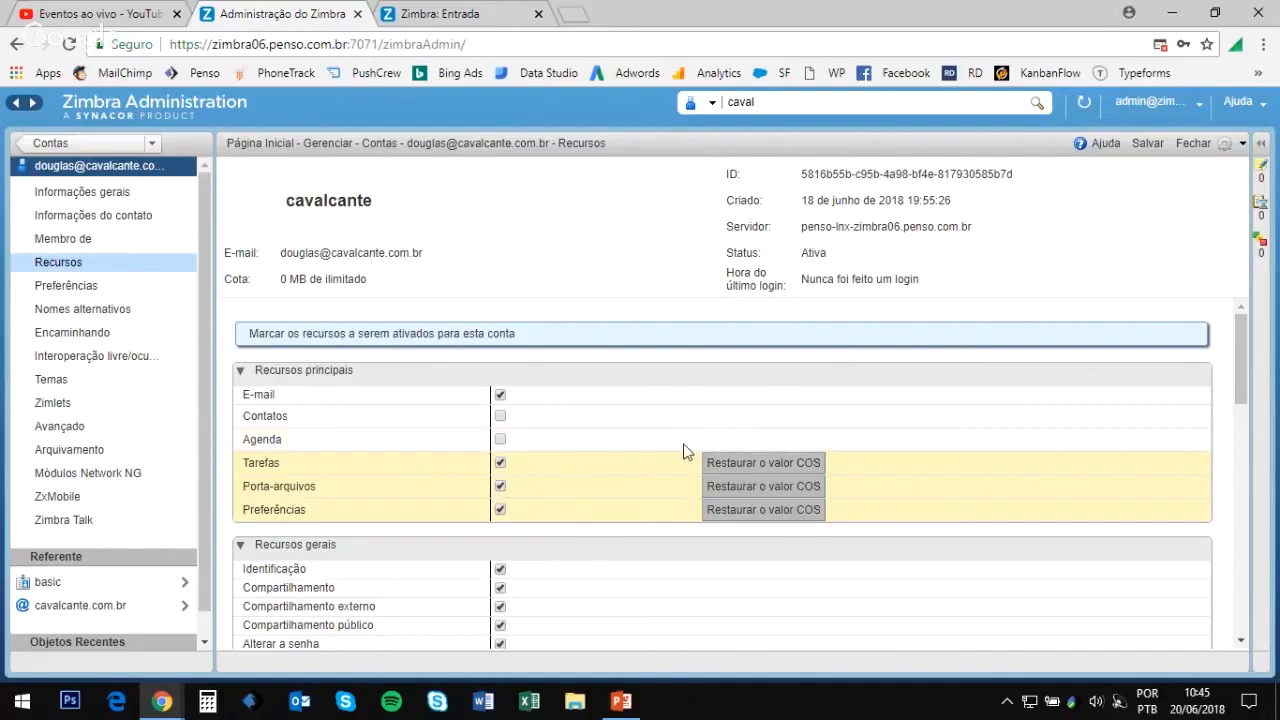
click(501, 440)
click(500, 416)
scroll(623, 464, down, 3)
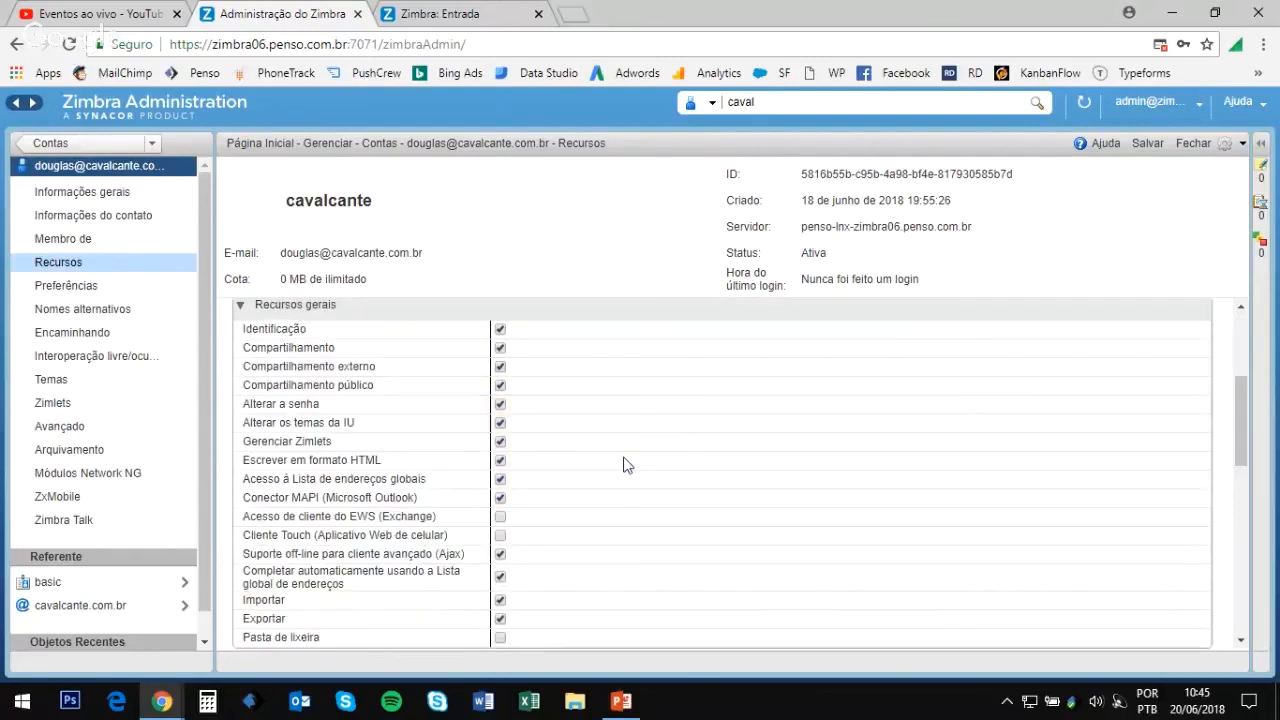
scroll(623, 464, up, 3)
click(1150, 145)
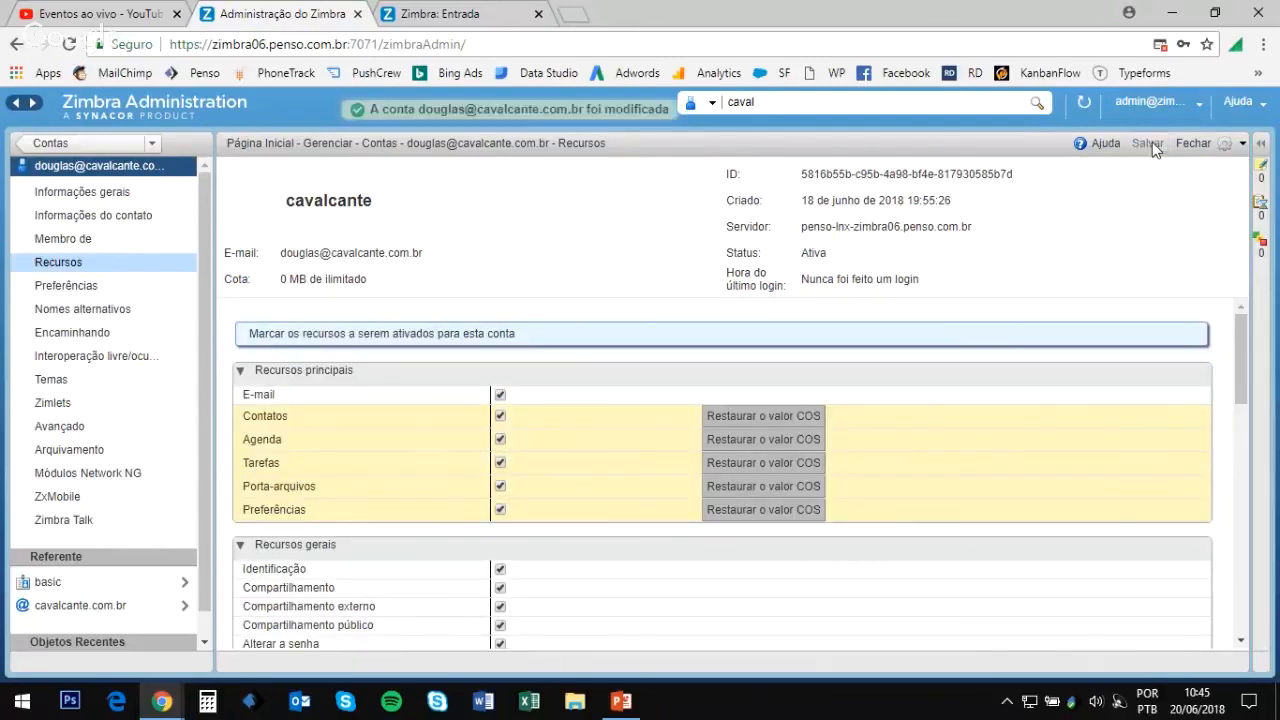
click(442, 12)
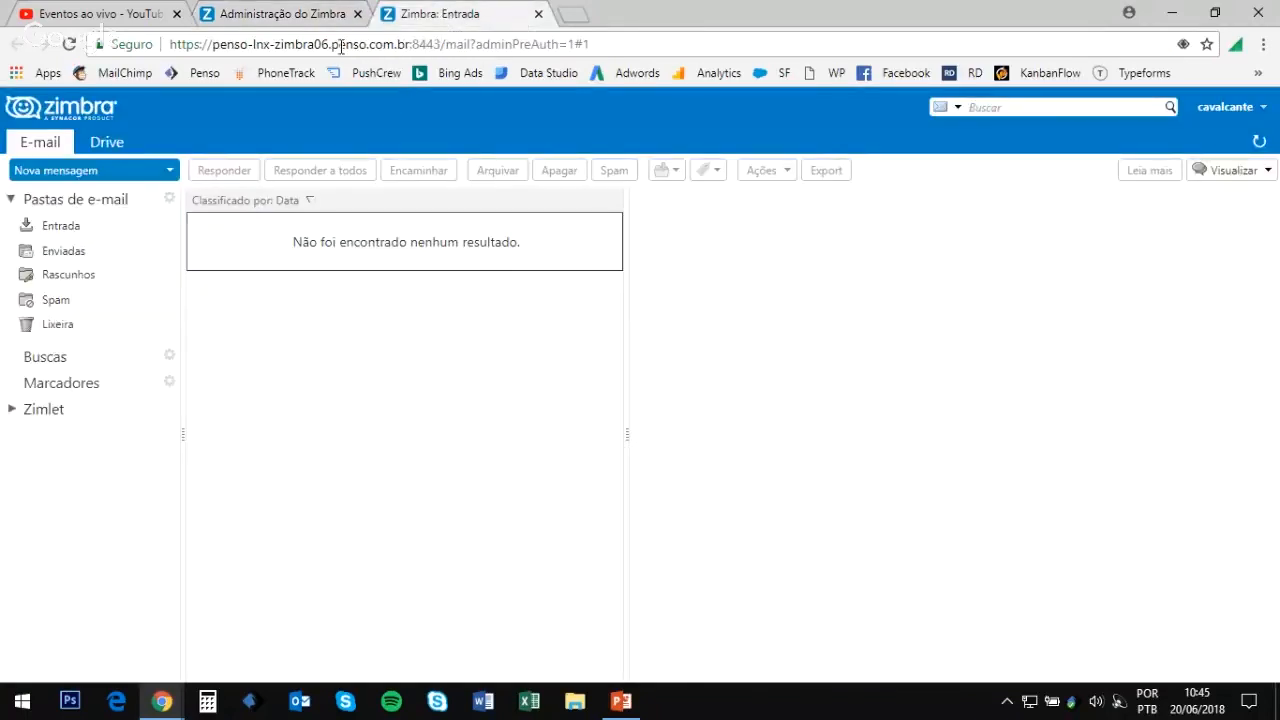
Step: Reload webmail and view the new Contatos, Agenda, Tarefas and Porta-arquivos sections
click(70, 45)
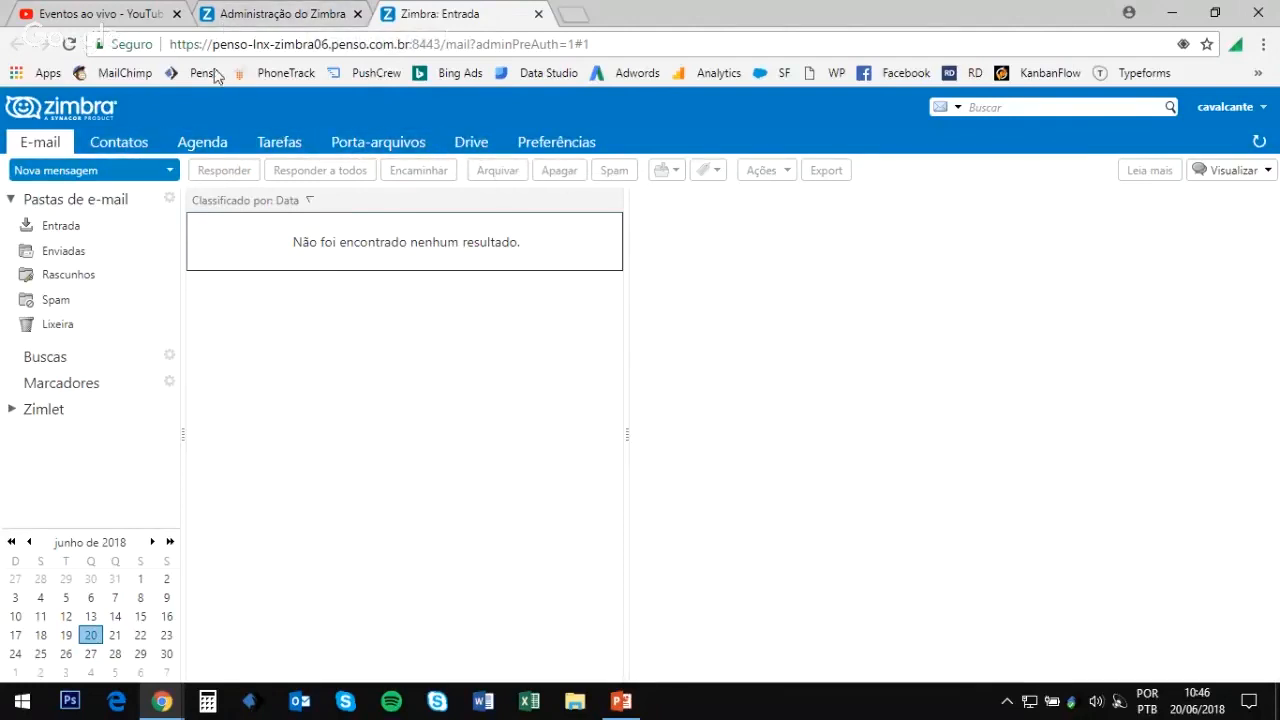
click(141, 151)
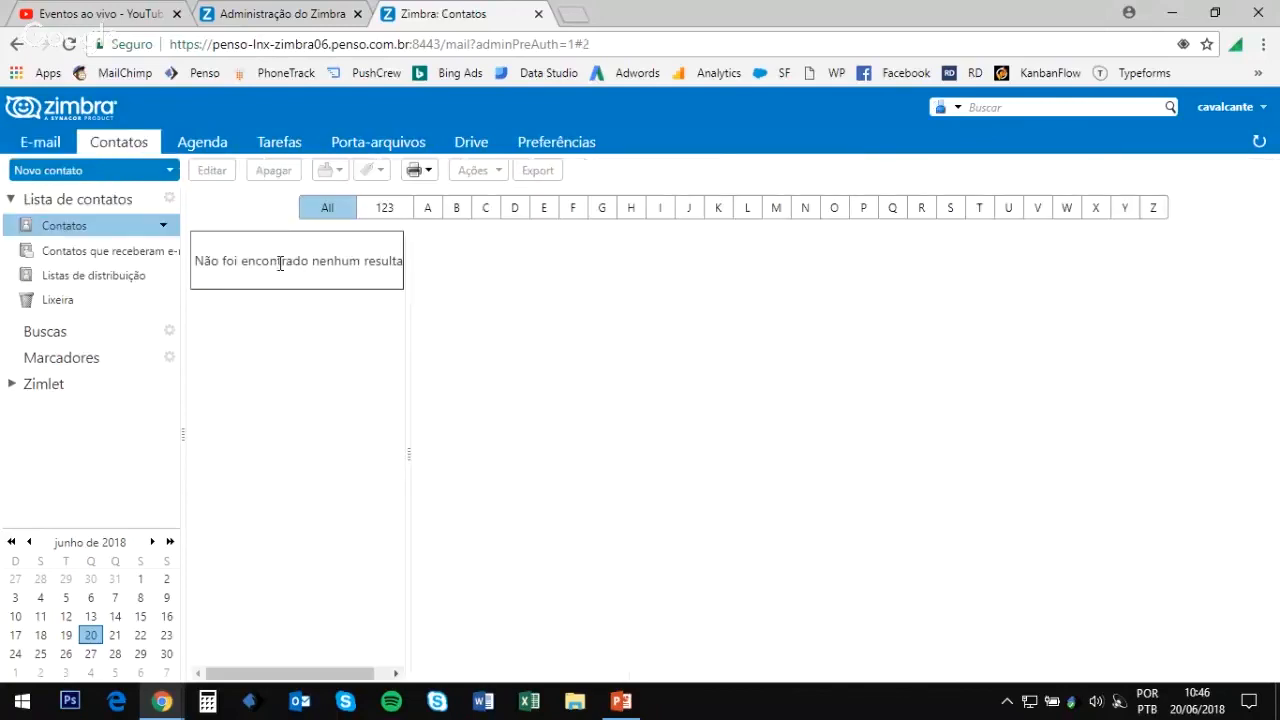
click(210, 145)
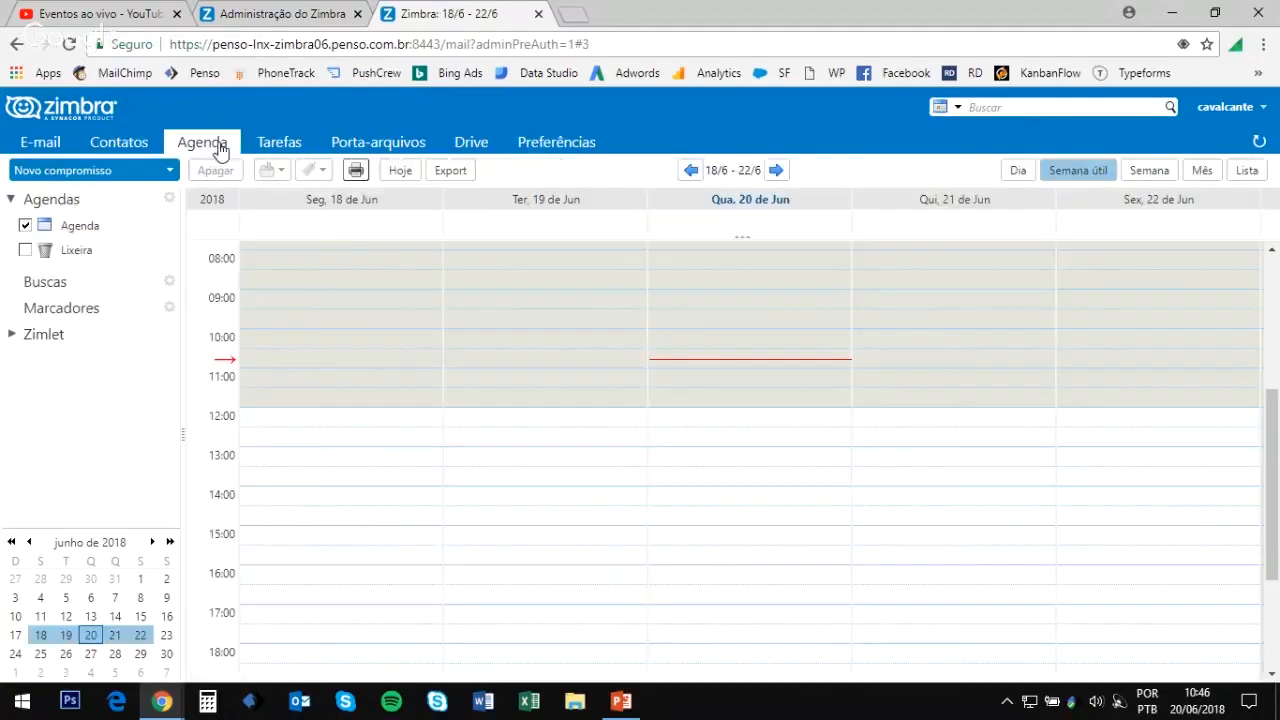
click(292, 146)
click(388, 140)
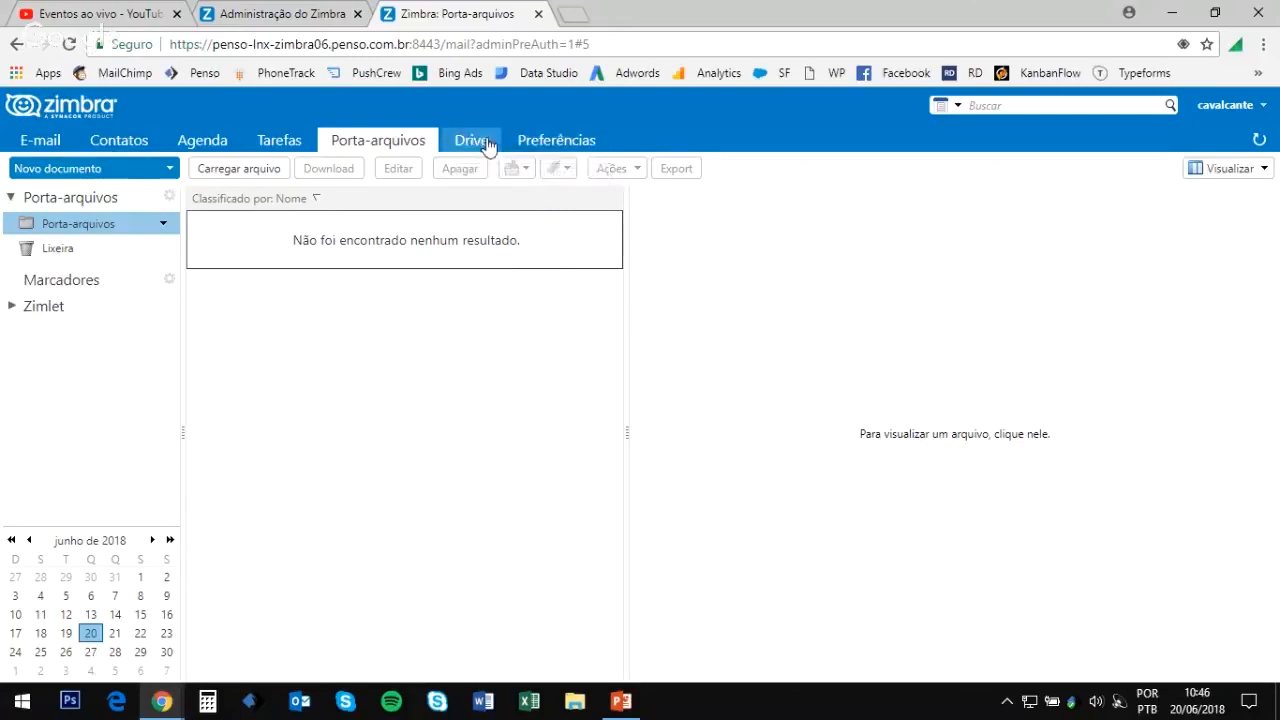
Step: Open Preferências to view the Geral settings with theme Harmonia
click(556, 142)
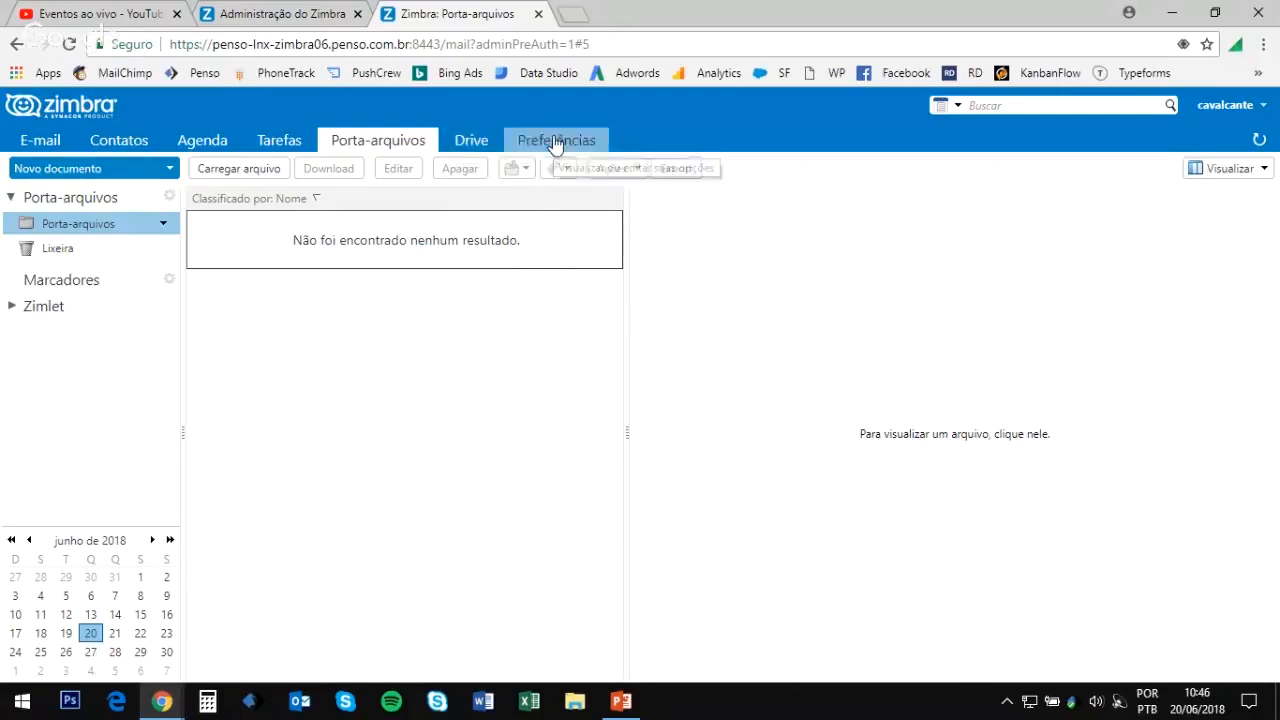
scroll(115, 385, down, 1)
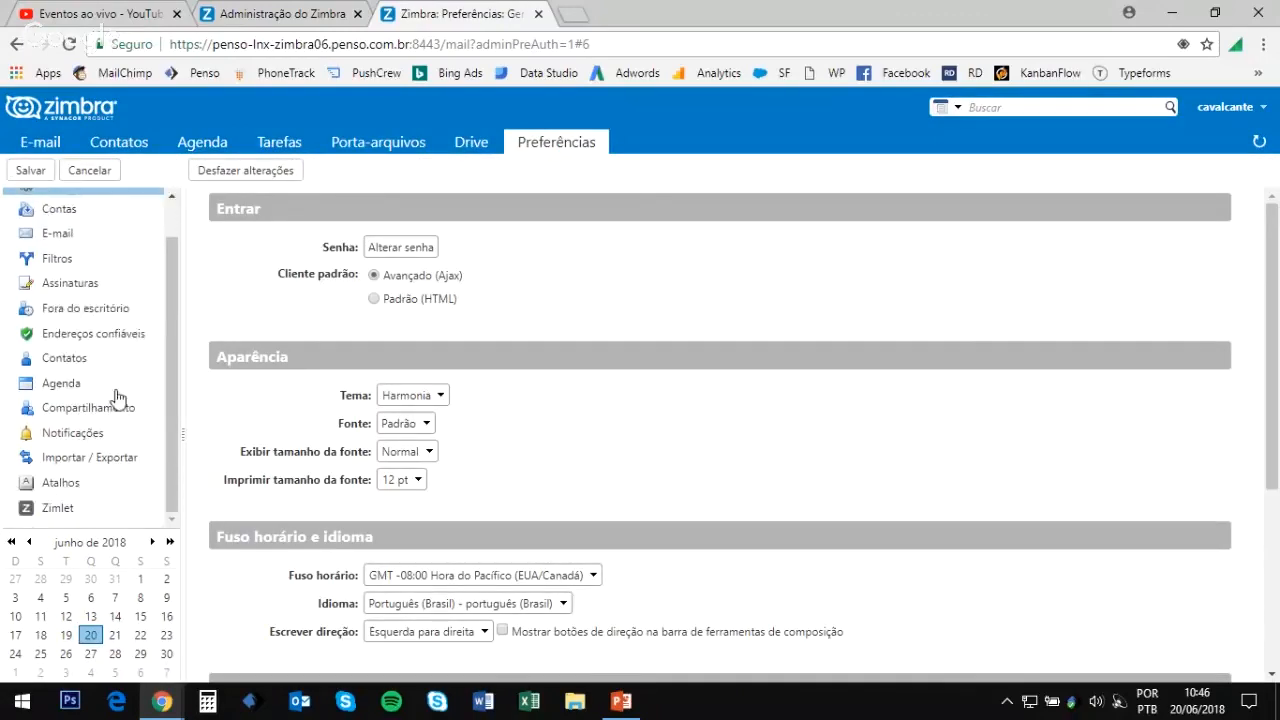
scroll(125, 330, up, 1)
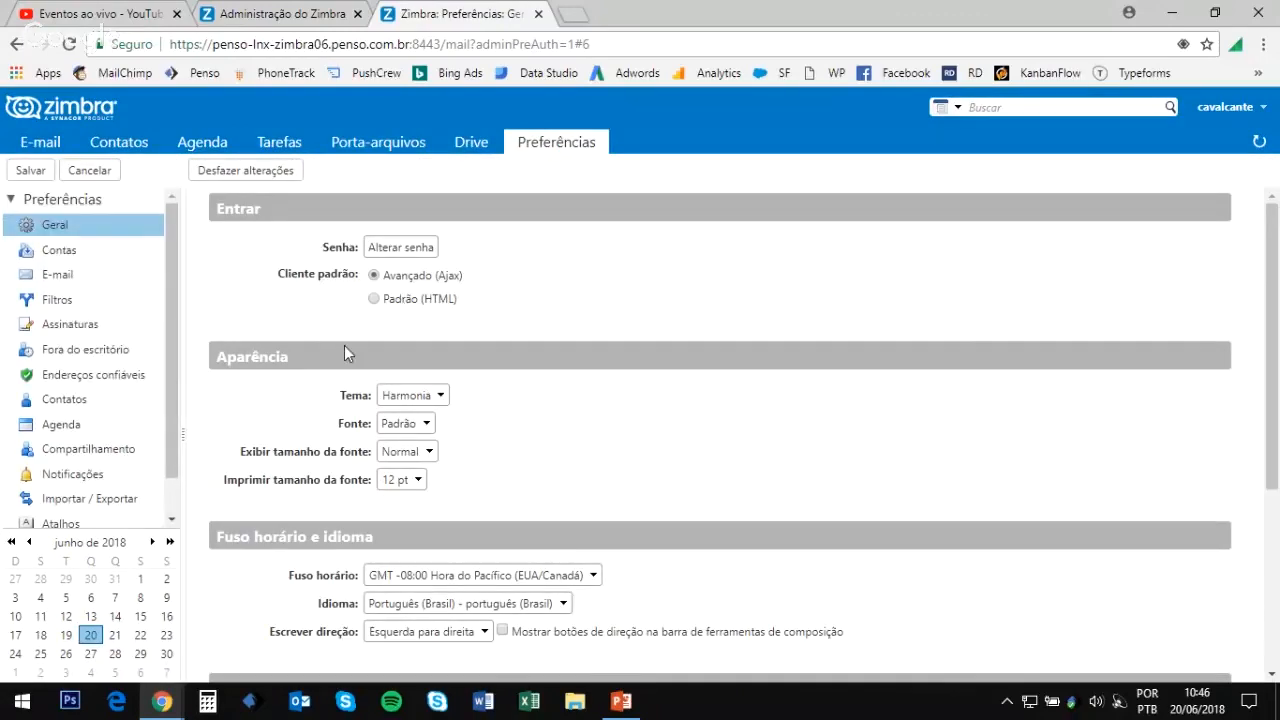
scroll(347, 352, down, 2)
scroll(451, 449, up, 2)
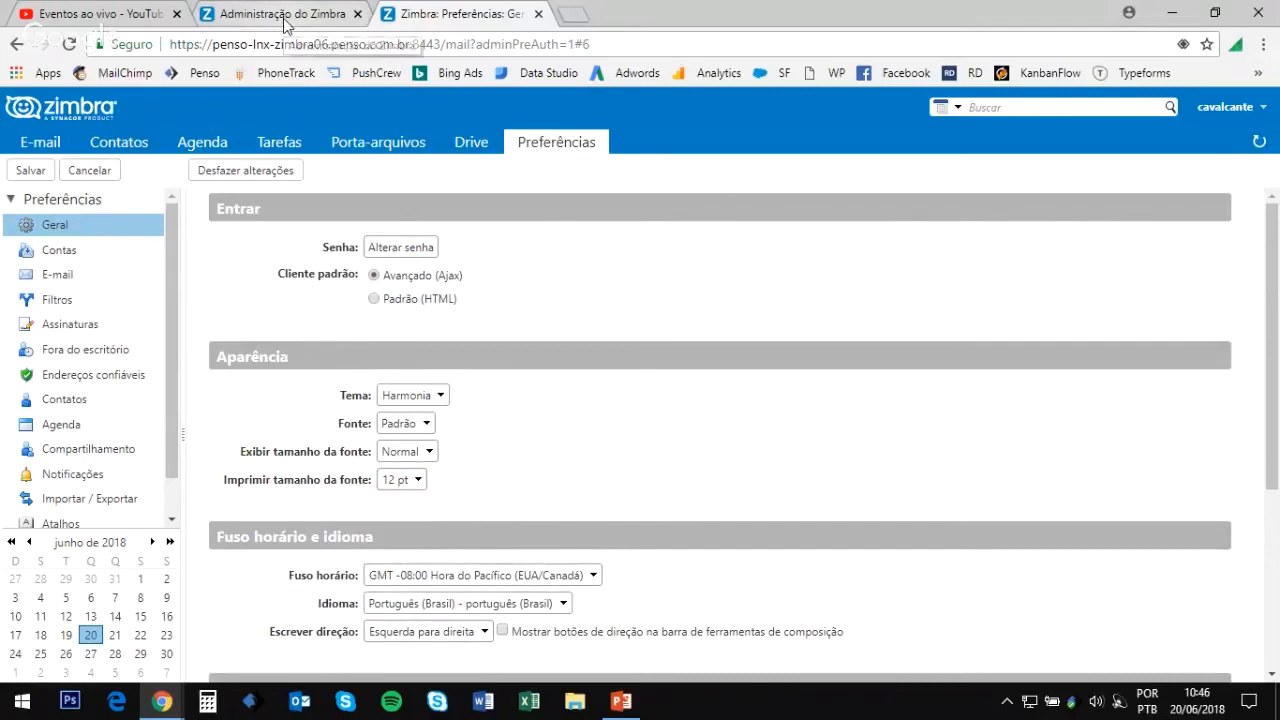
Step: Back in the admin console, untick Alterar a senha, Gerenciar Zimlets and Acesso à Lista de endereços globais
click(285, 20)
scroll(446, 417, down, 8)
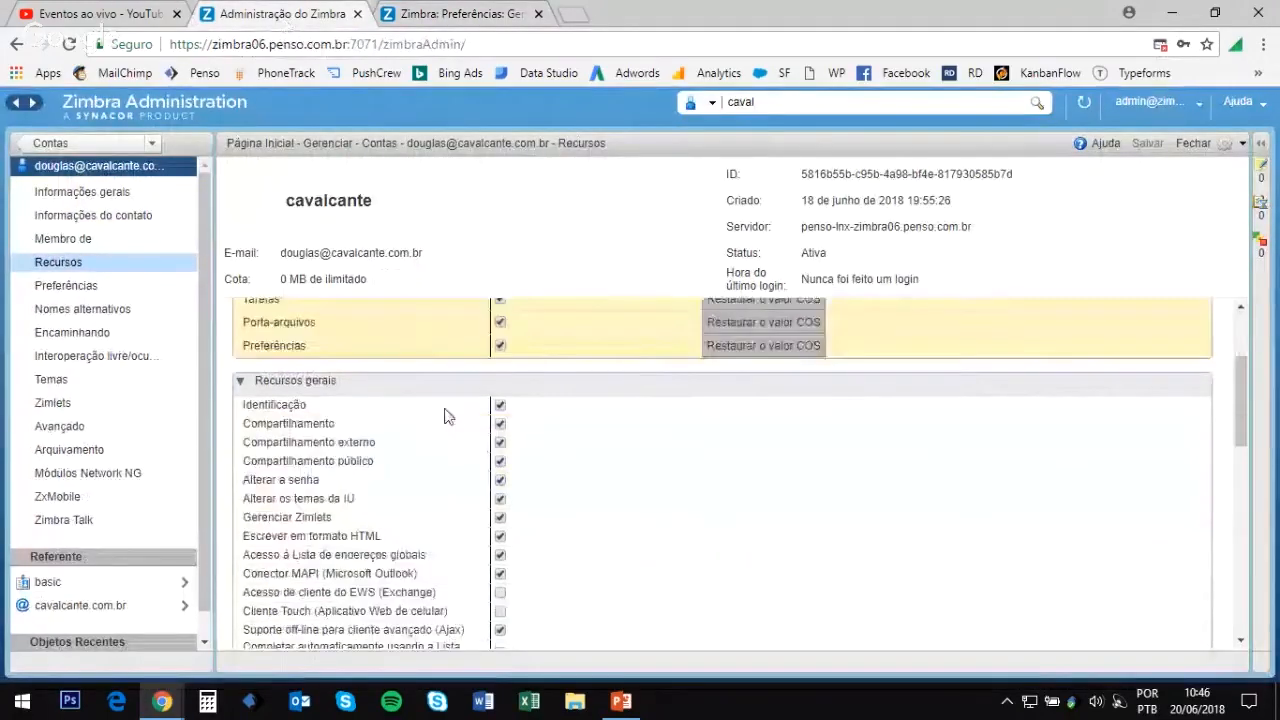
scroll(614, 451, up, 4)
scroll(610, 452, down, 3)
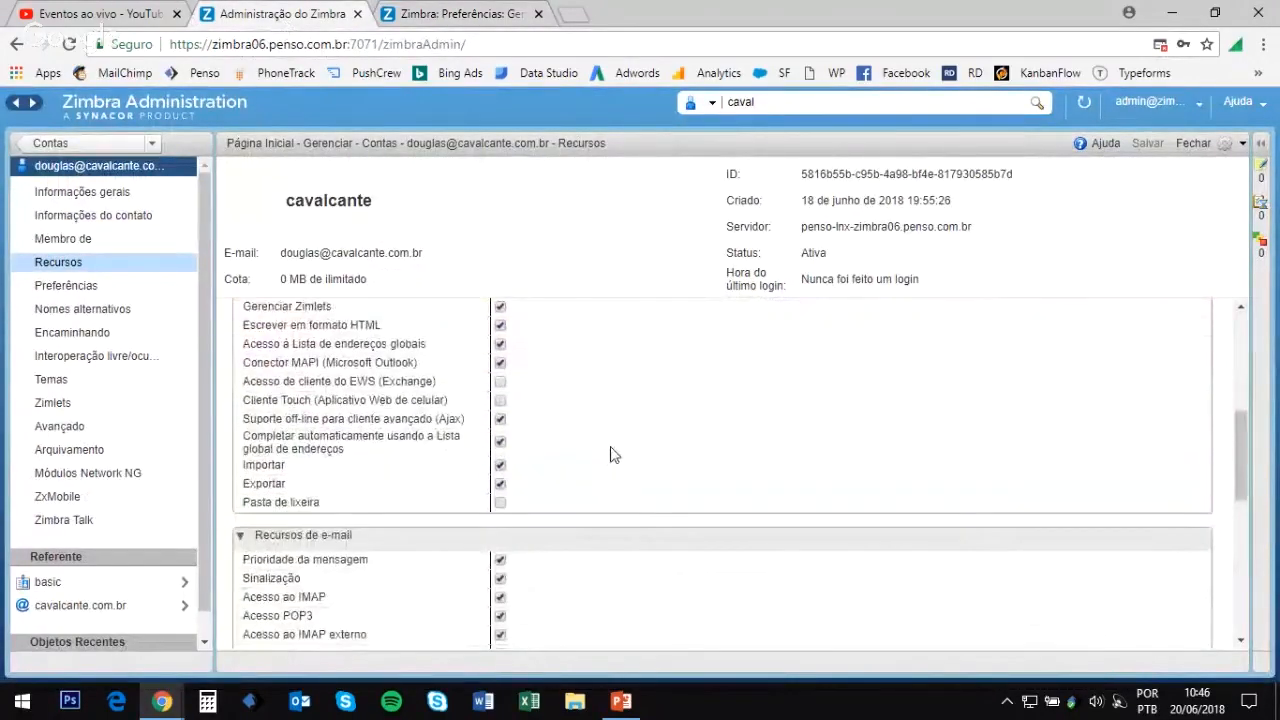
scroll(603, 458, up, 1)
scroll(603, 458, up, 8)
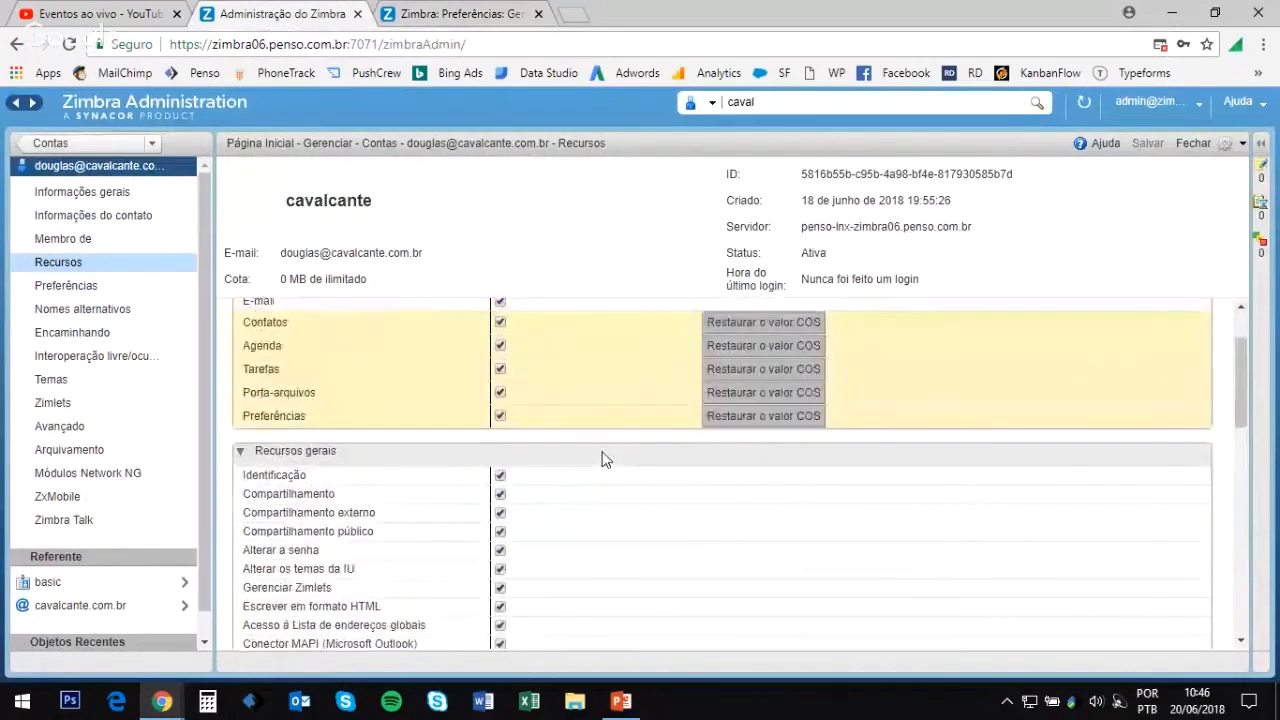
scroll(586, 463, down, 2)
scroll(588, 468, down, 10)
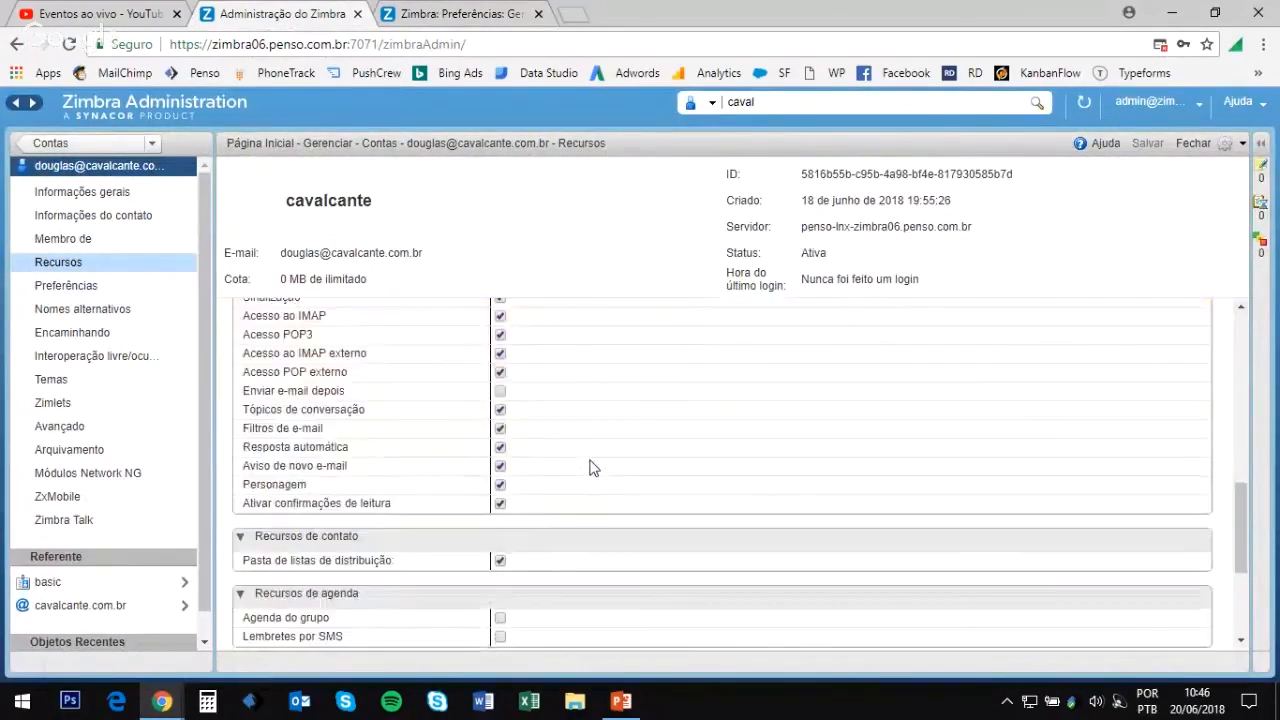
scroll(590, 468, down, 7)
scroll(590, 472, up, 8)
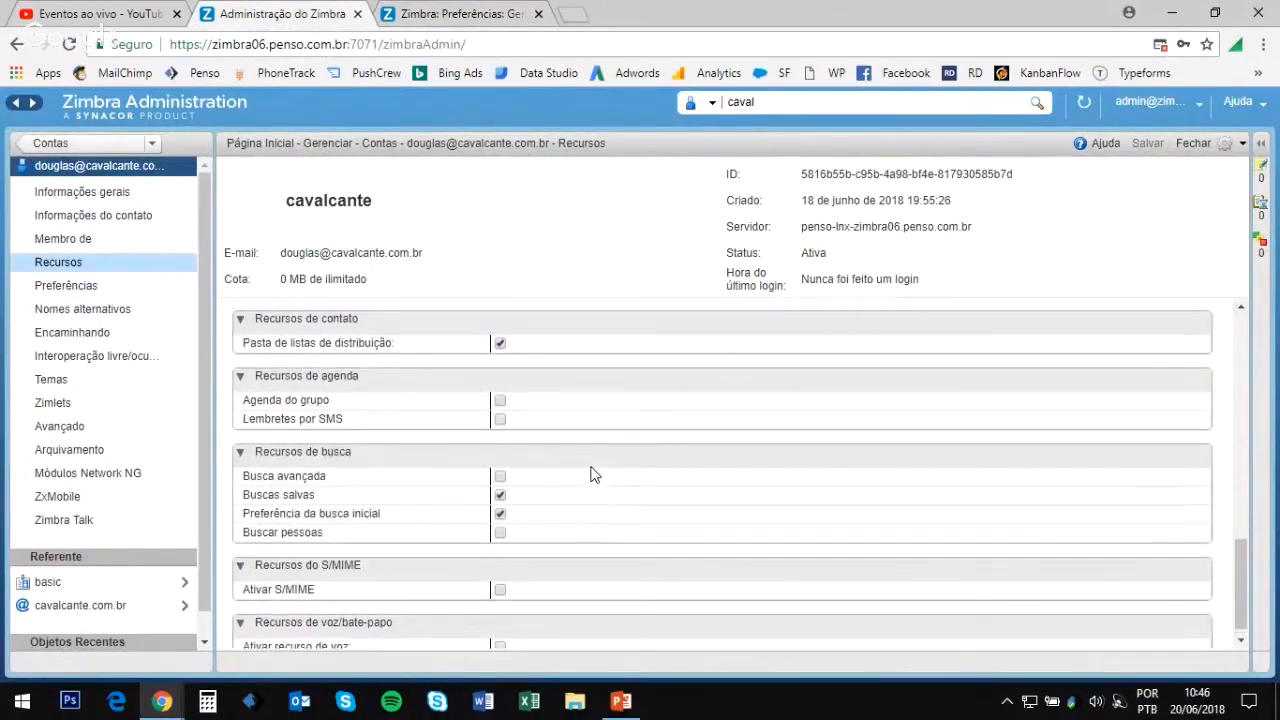
scroll(590, 474, down, 3)
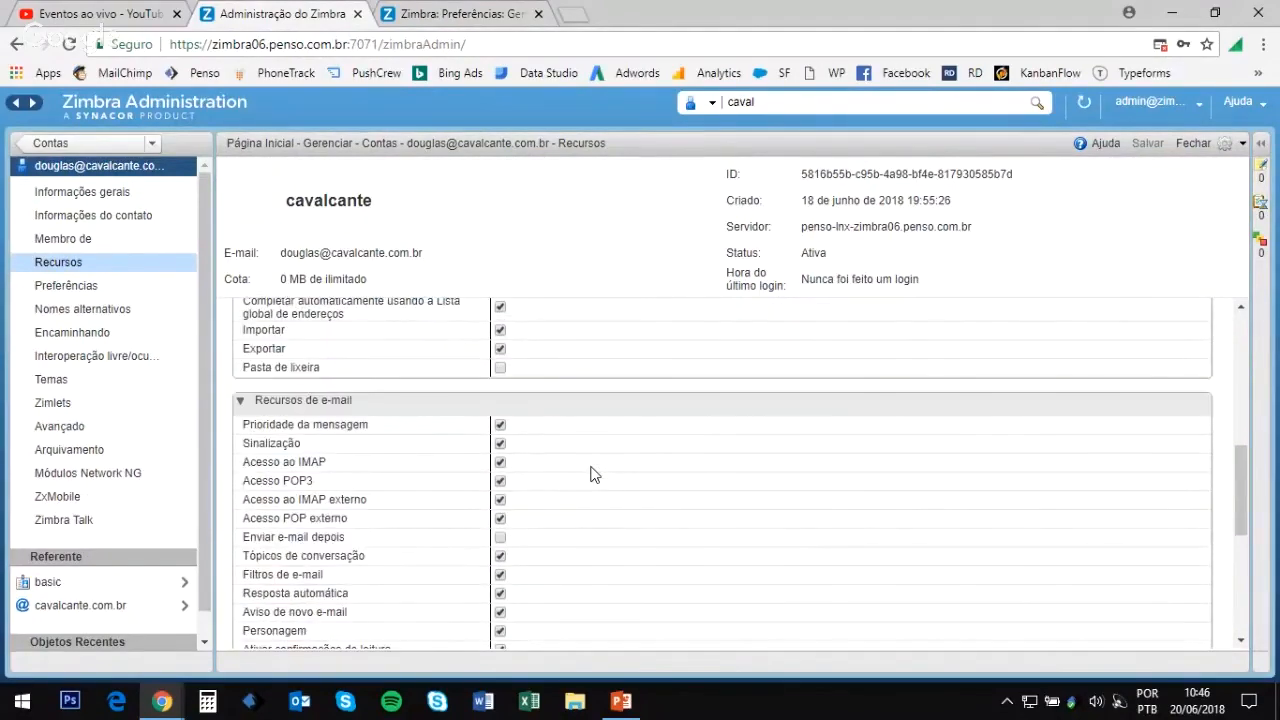
scroll(590, 474, up, 8)
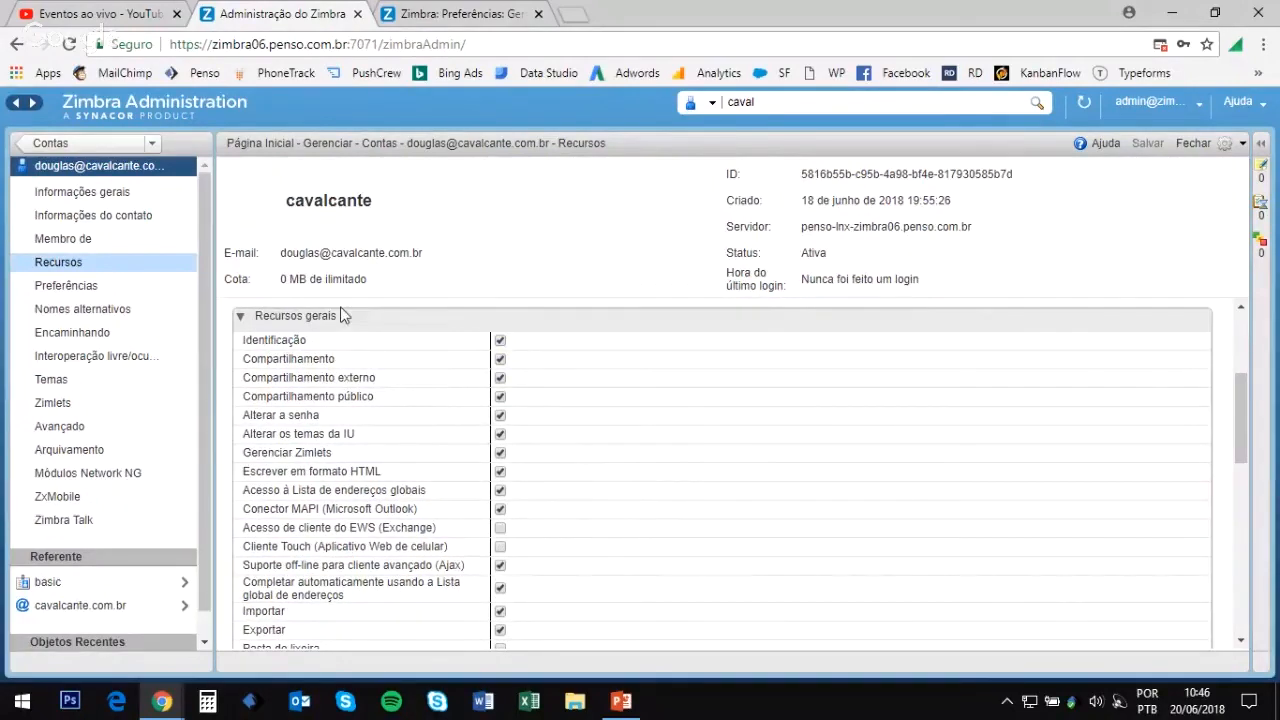
click(500, 416)
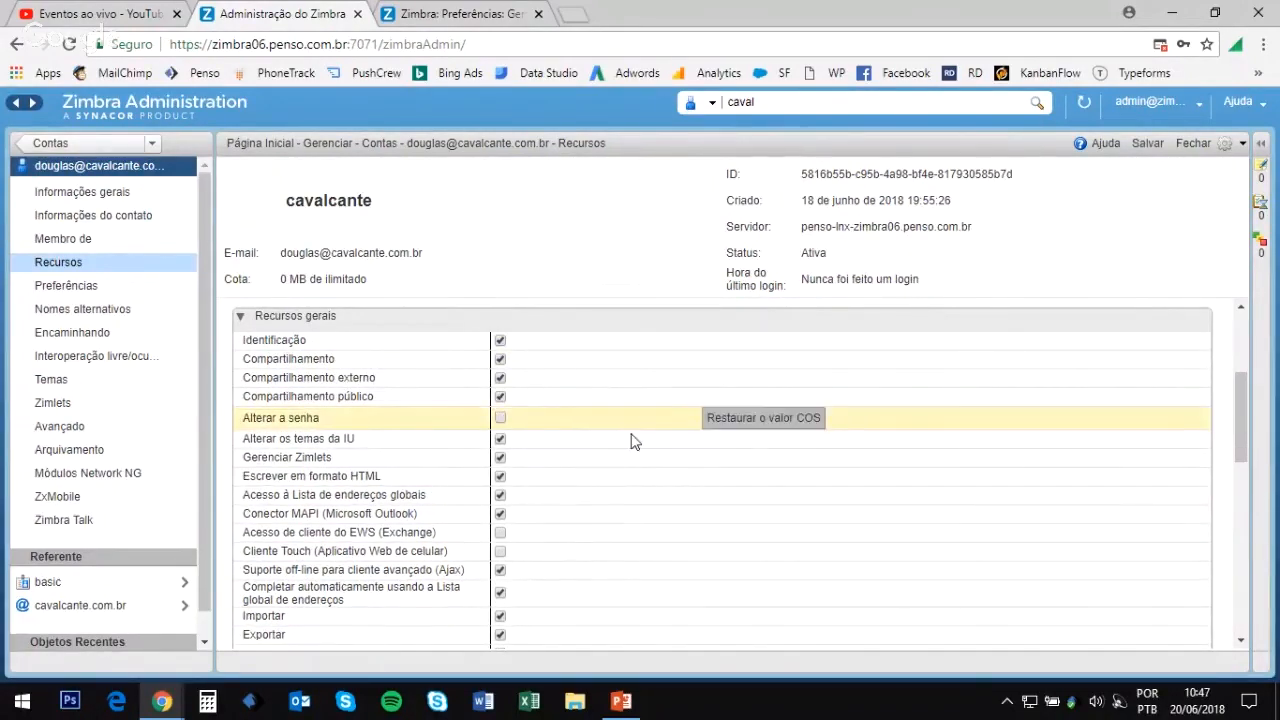
click(500, 460)
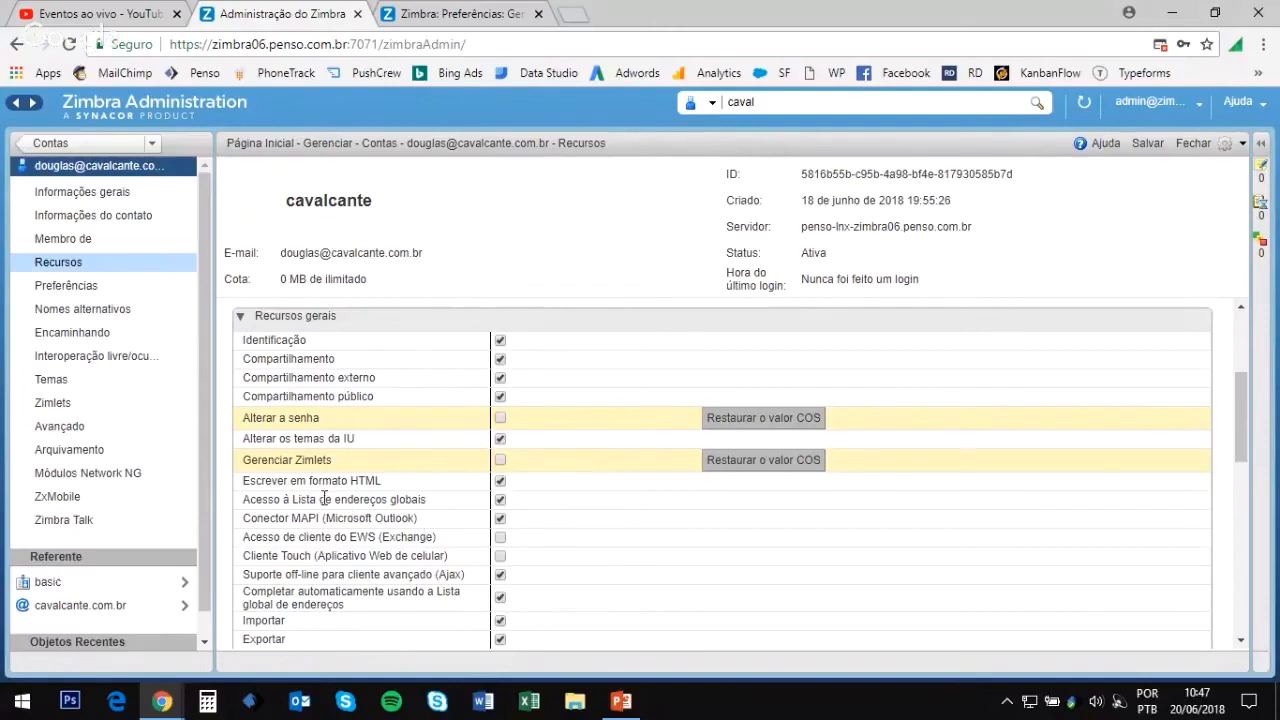
click(500, 500)
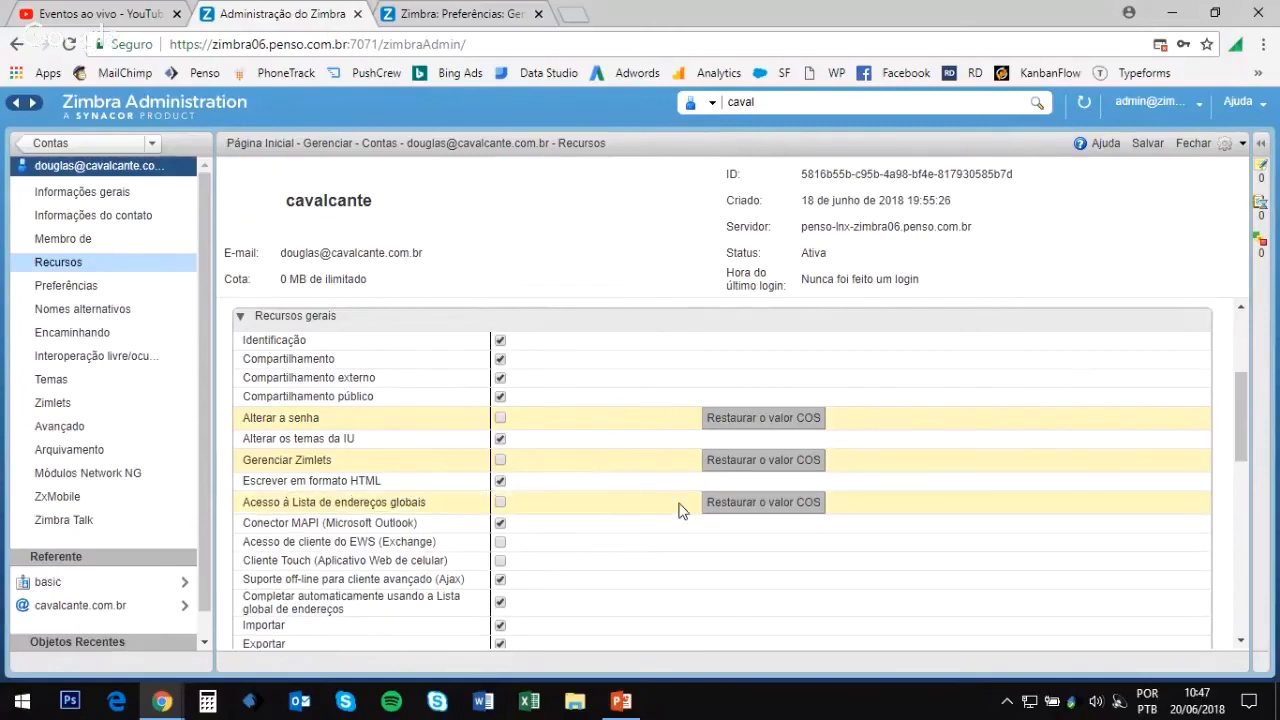
scroll(690, 512, down, 5)
scroll(677, 518, up, 8)
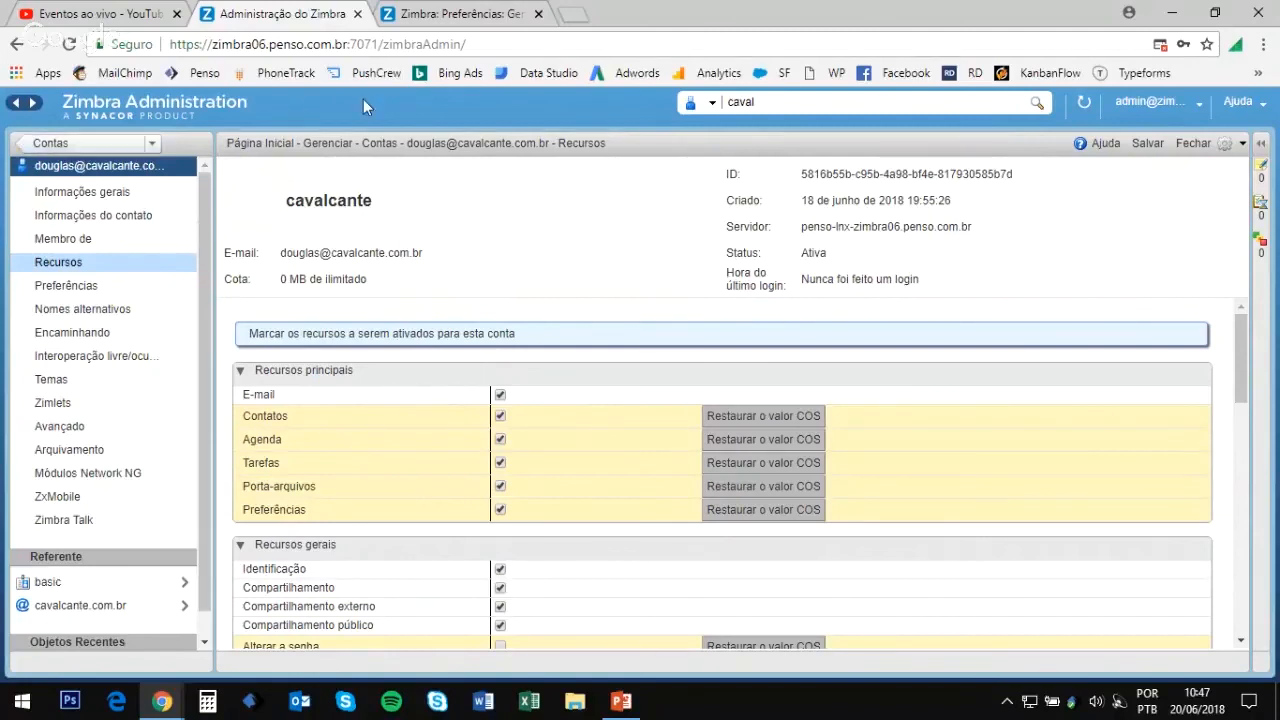
Step: Restore Gerenciar Zimlets, global address list access and Alterar a senha to their COS values
scroll(790, 480, down, 3)
scroll(780, 492, up, 1)
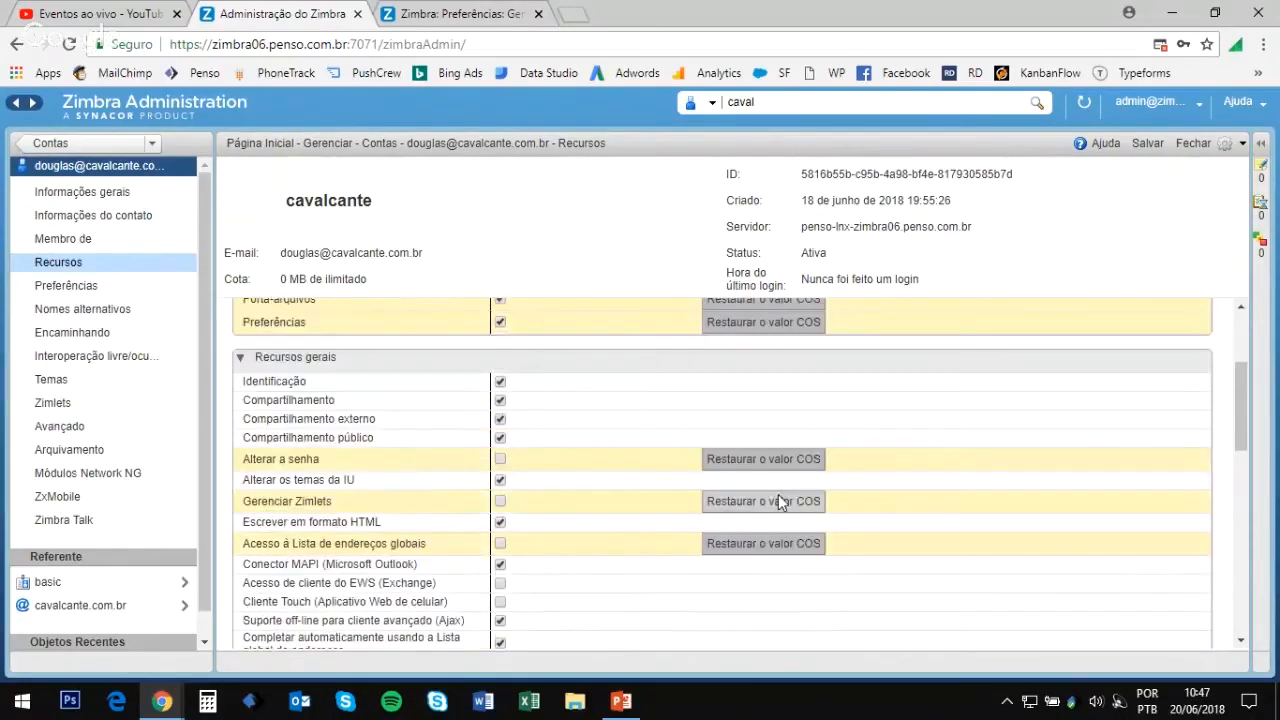
click(785, 545)
click(781, 503)
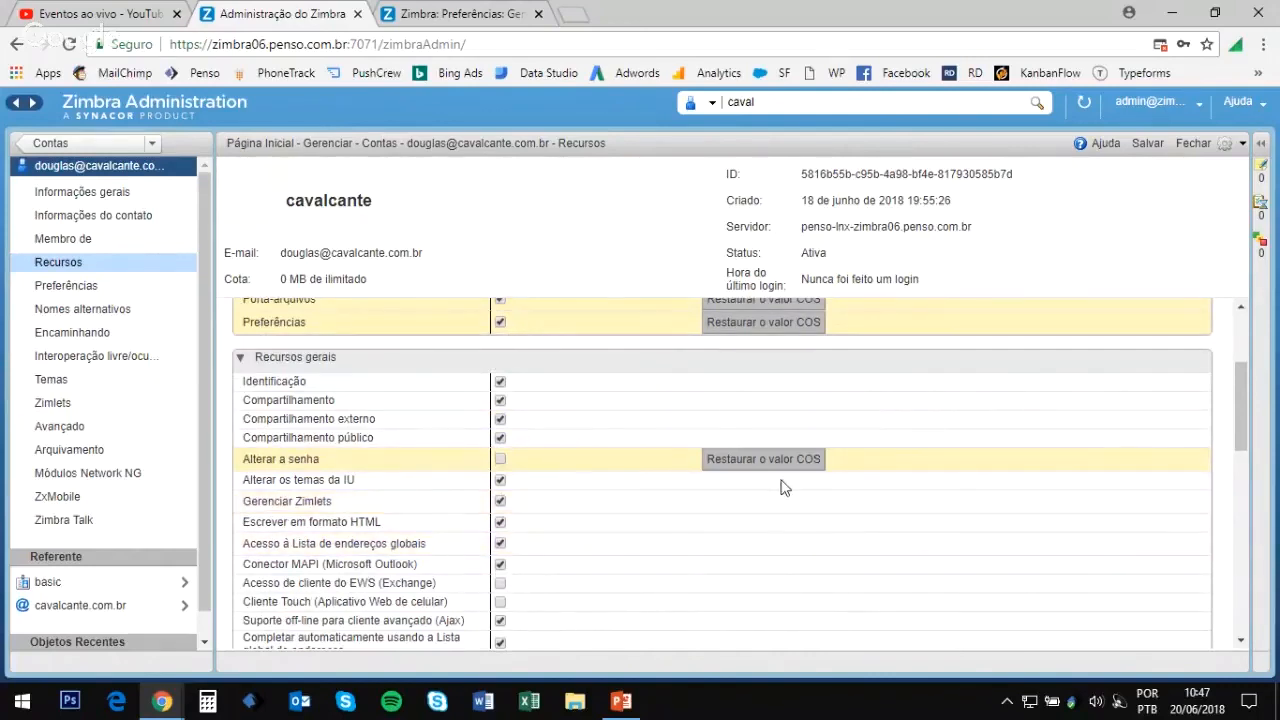
click(763, 459)
Step: Restore Preferências, Porta-arquivos, Tarefas, Agenda and Contatos to COS defaults and save the account
scroll(765, 450, up, 4)
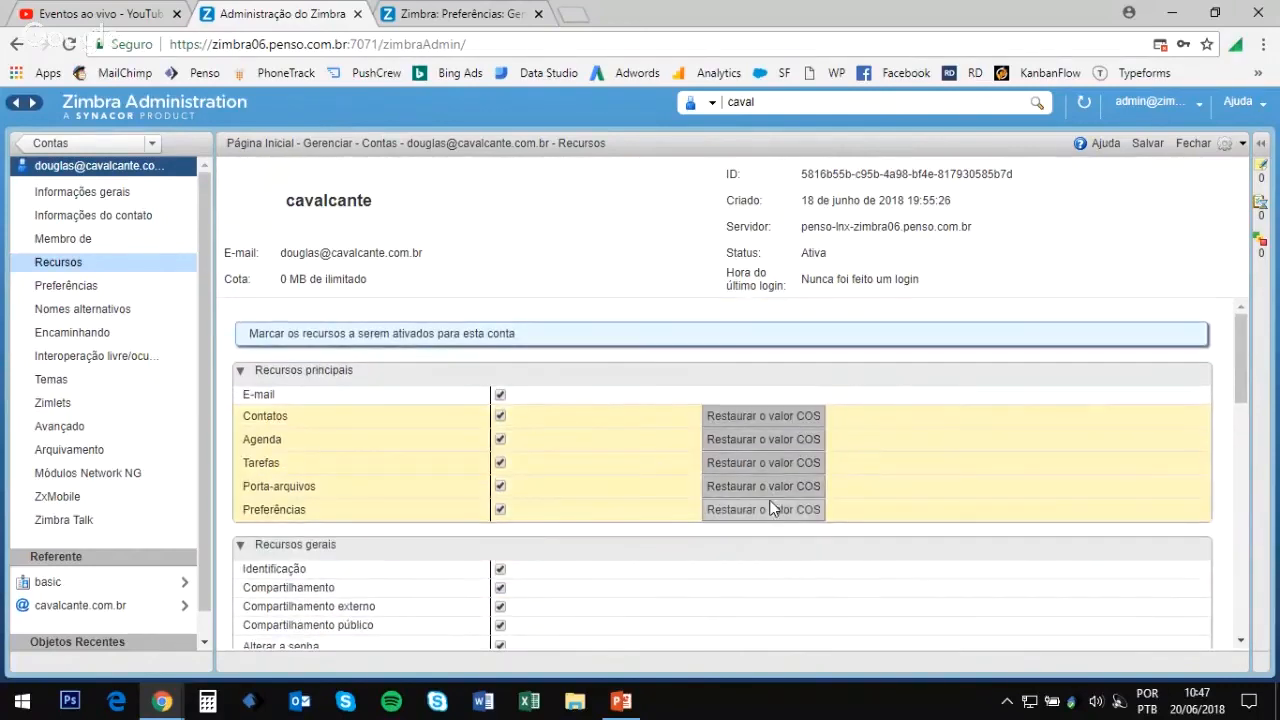
click(770, 509)
click(767, 486)
click(763, 462)
click(763, 439)
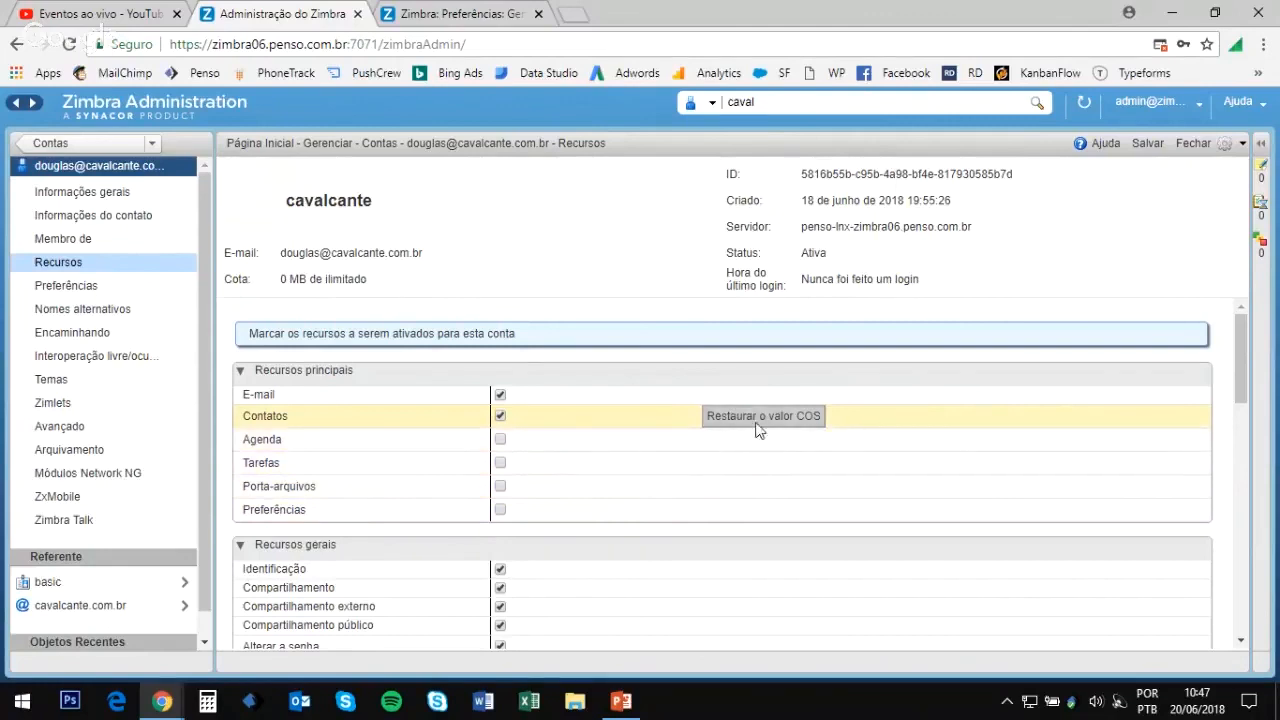
click(762, 418)
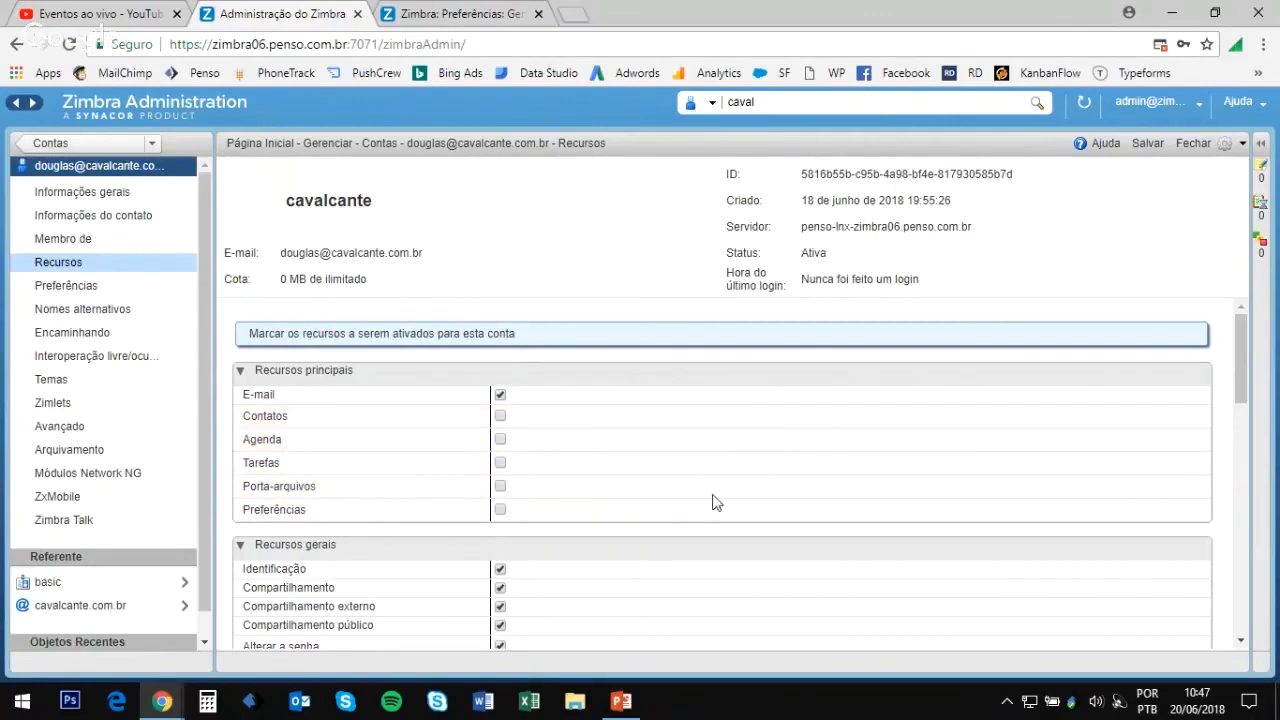
click(1150, 145)
click(440, 12)
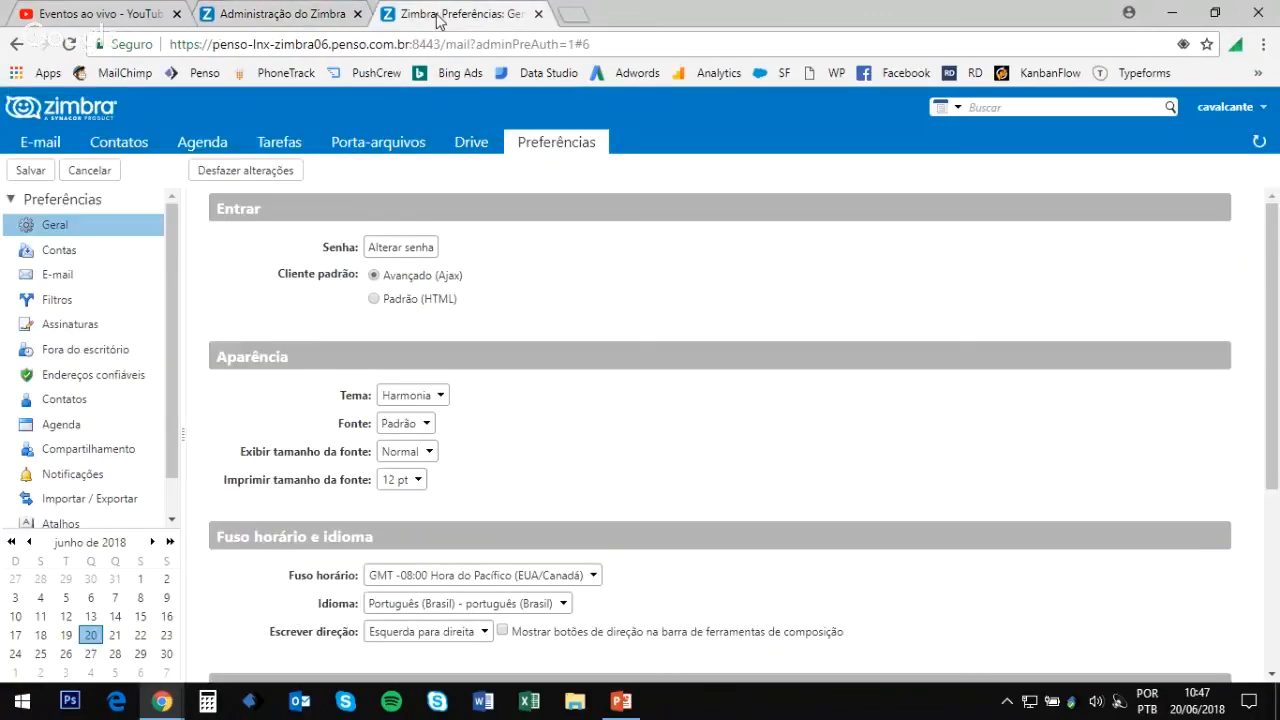
Step: Reload the webmail to confirm only E-mail and Drive remain, then return to the admin console
click(69, 44)
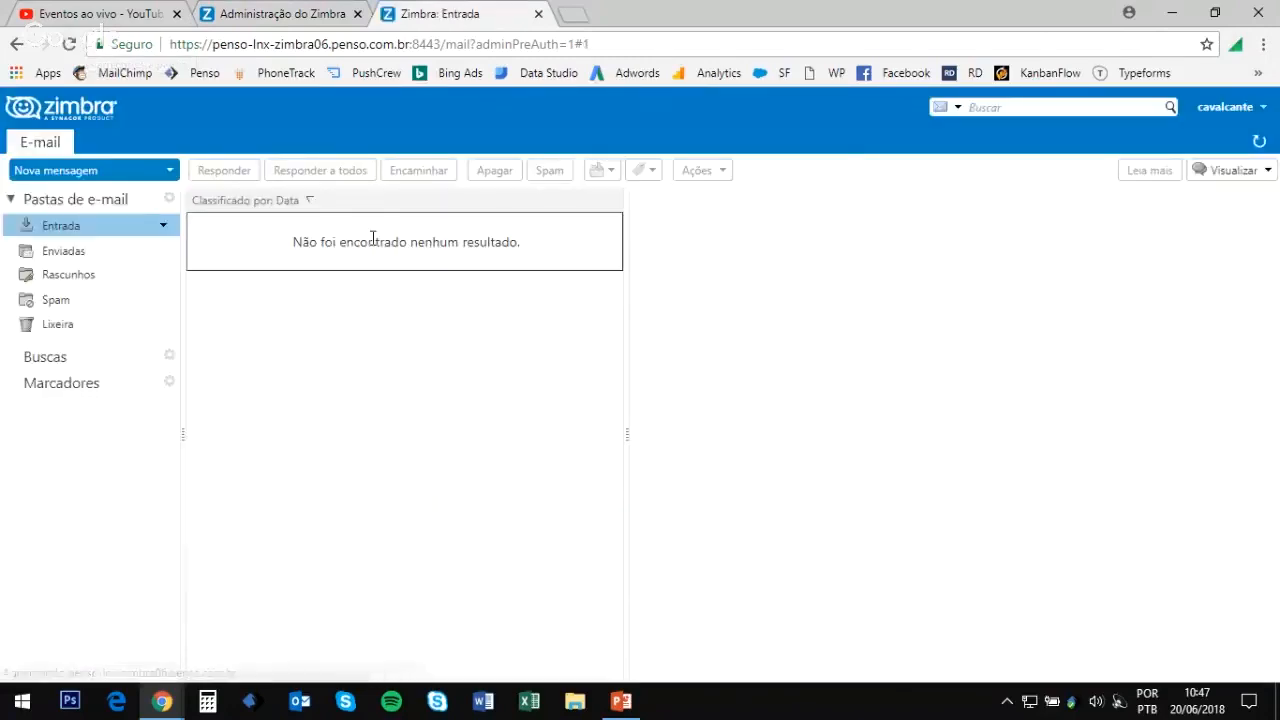
click(270, 14)
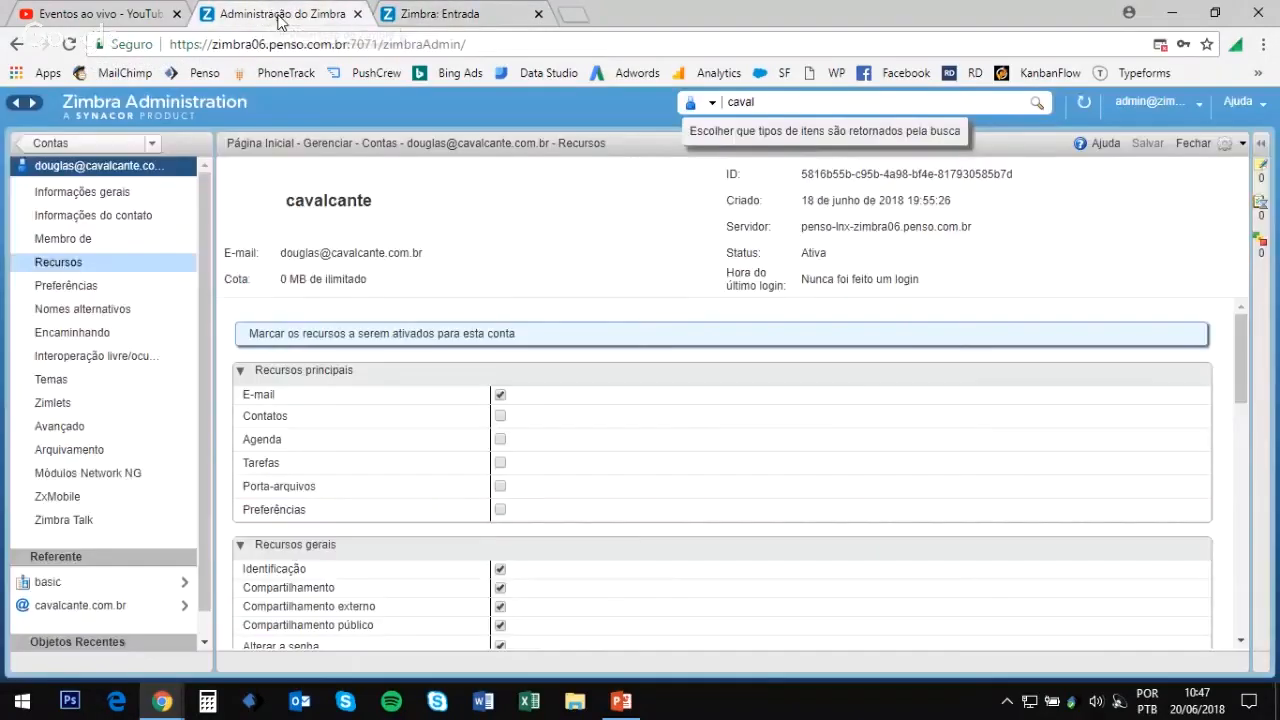
Step: Go from Contas through Nomes alternativos to the Listas de distribuição page showing seven lists
click(85, 147)
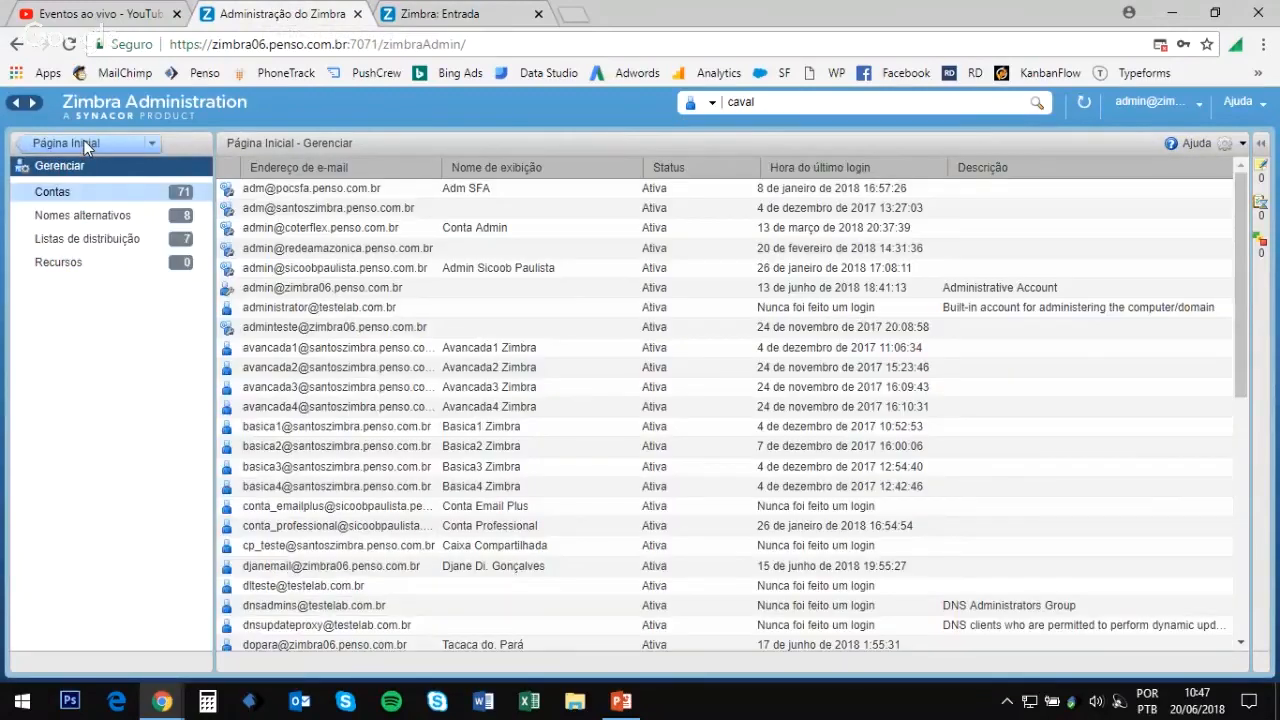
click(82, 218)
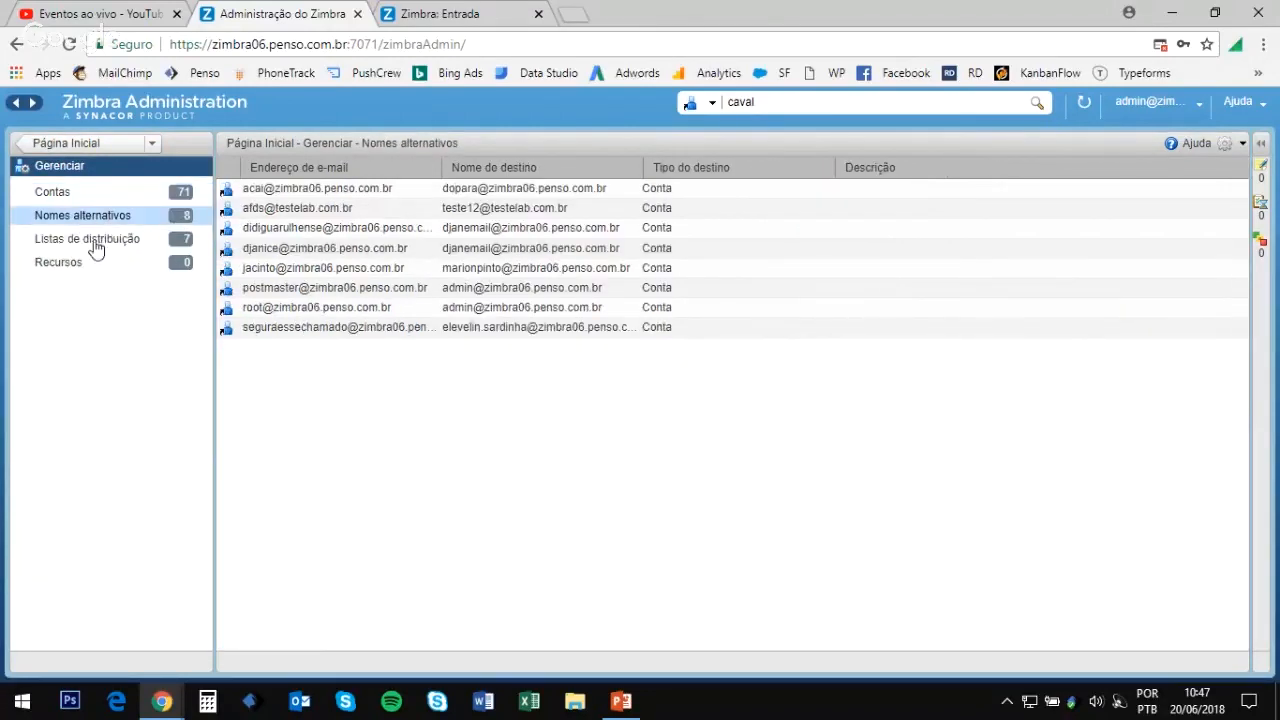
click(92, 244)
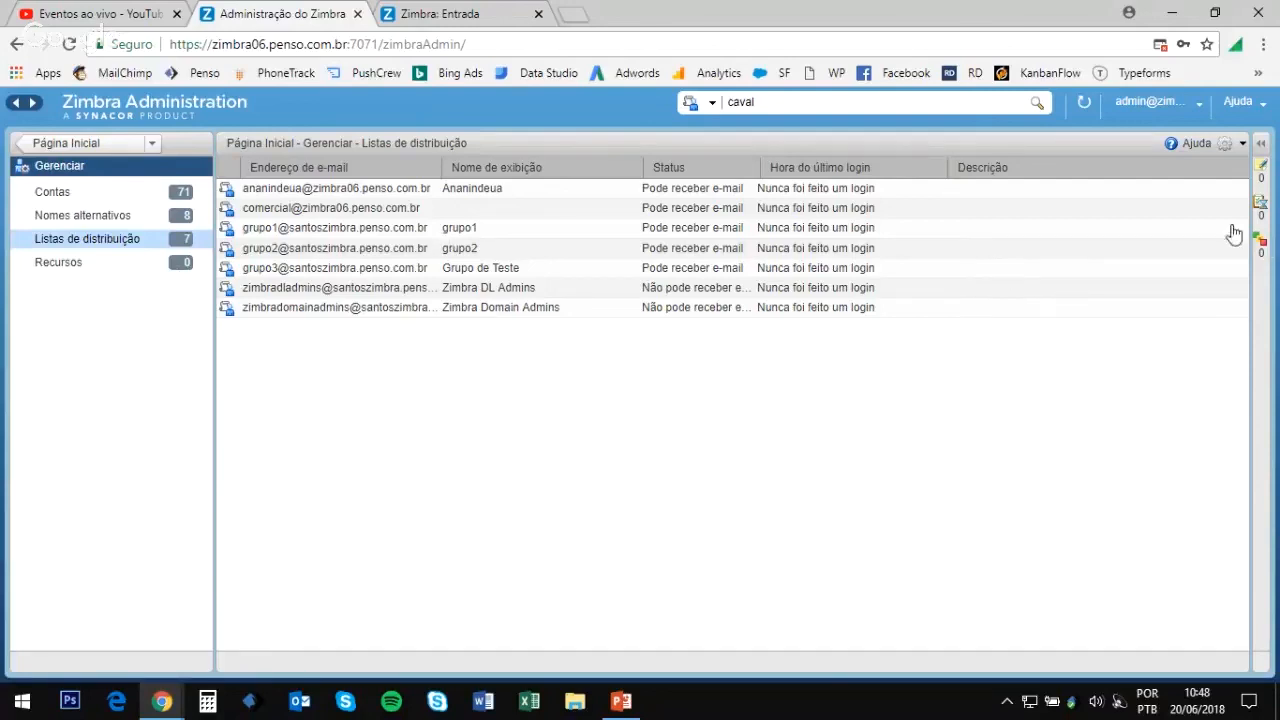
Step: Start a new distribution list named grupo in the cavalcante.com.br domain
click(1233, 152)
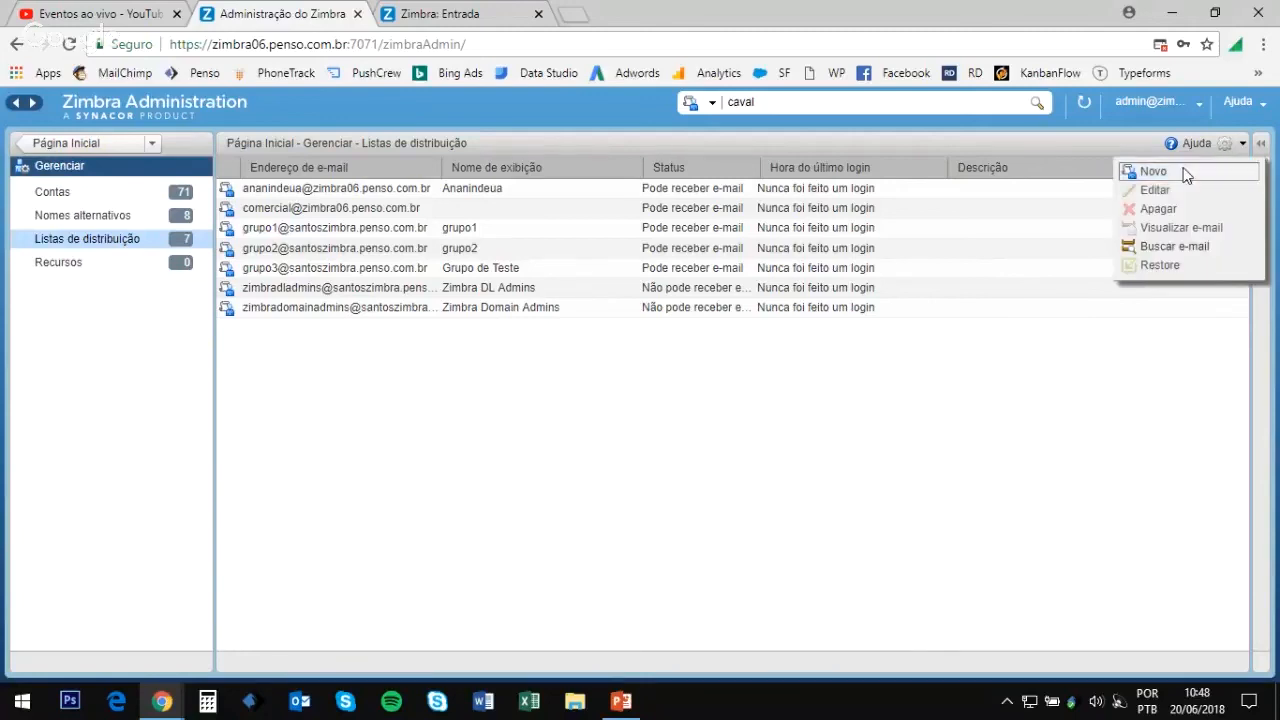
click(1185, 172)
text(grupo)
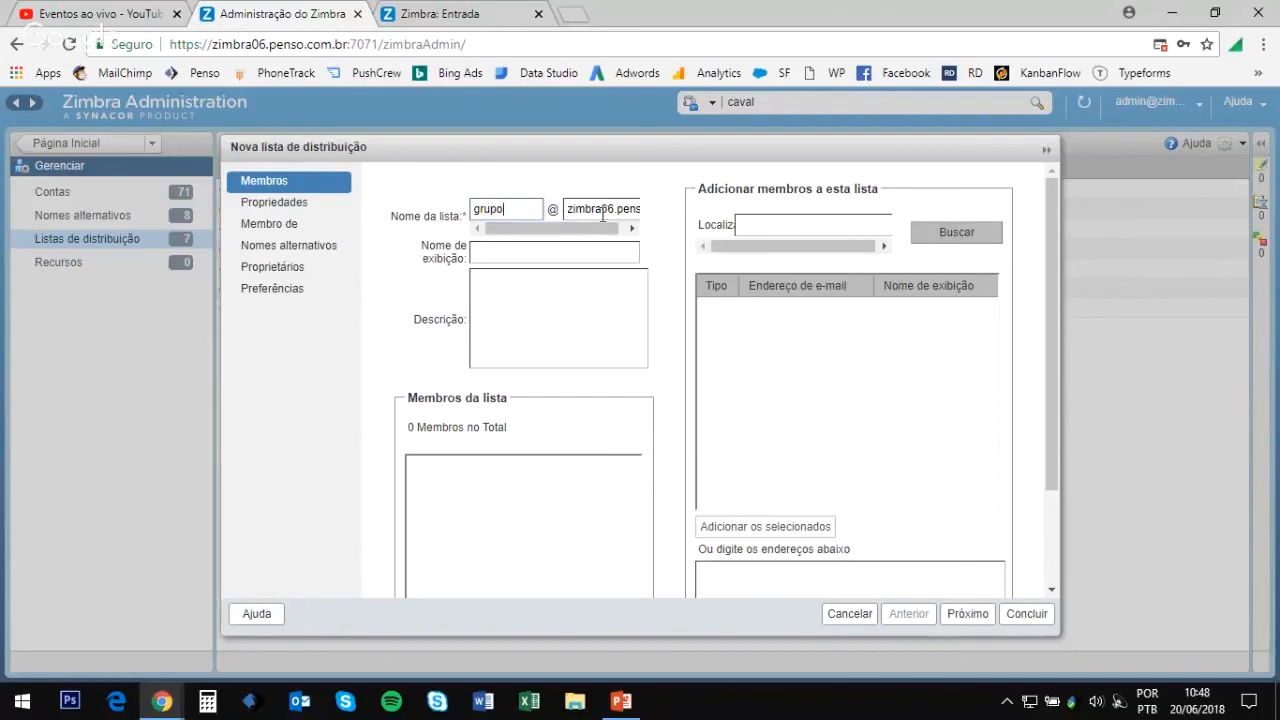
double_click(590, 208)
text(c)
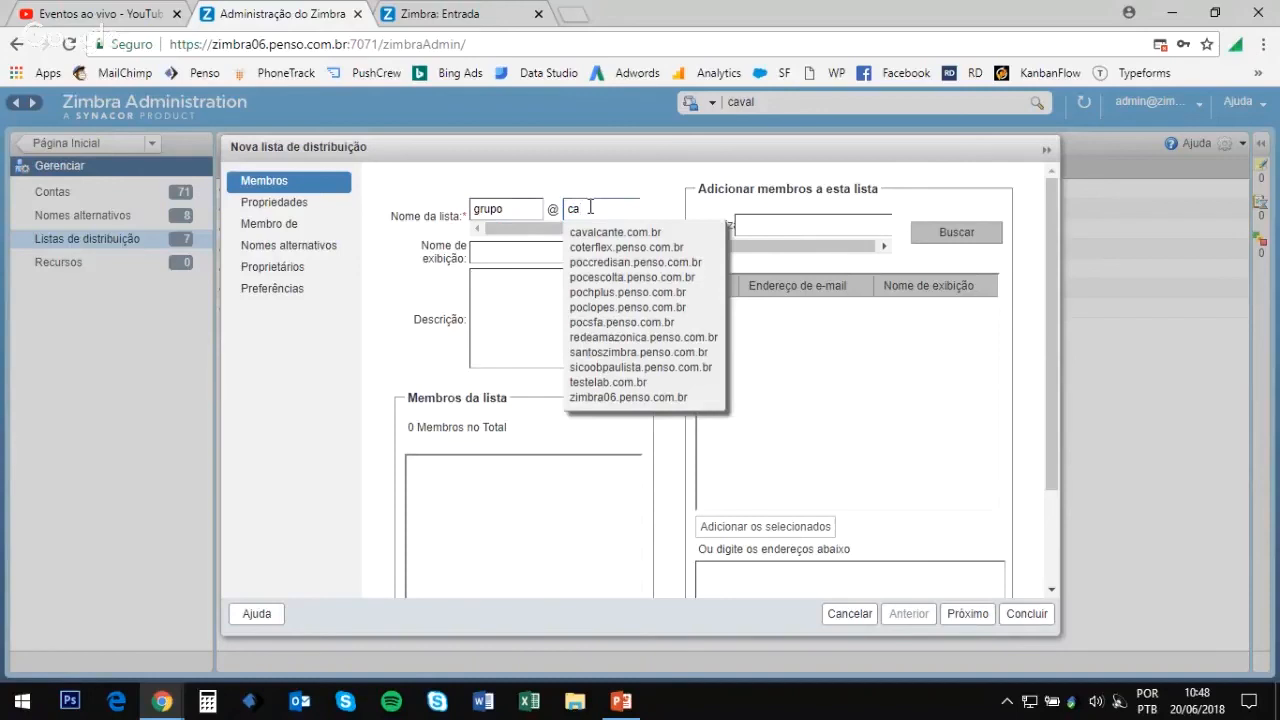
text(a)
click(622, 233)
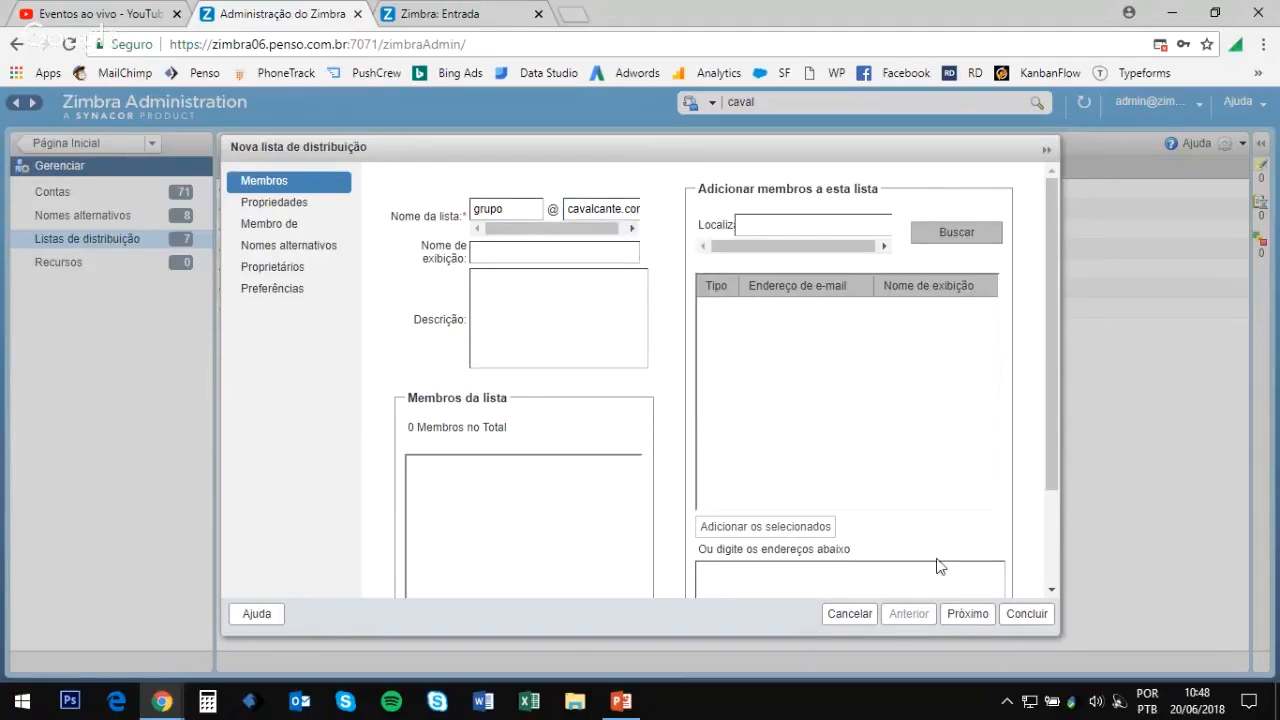
Step: Search the user accounts and add three of them as list members
scroll(840, 350, down, 2)
scroll(795, 290, up, 2)
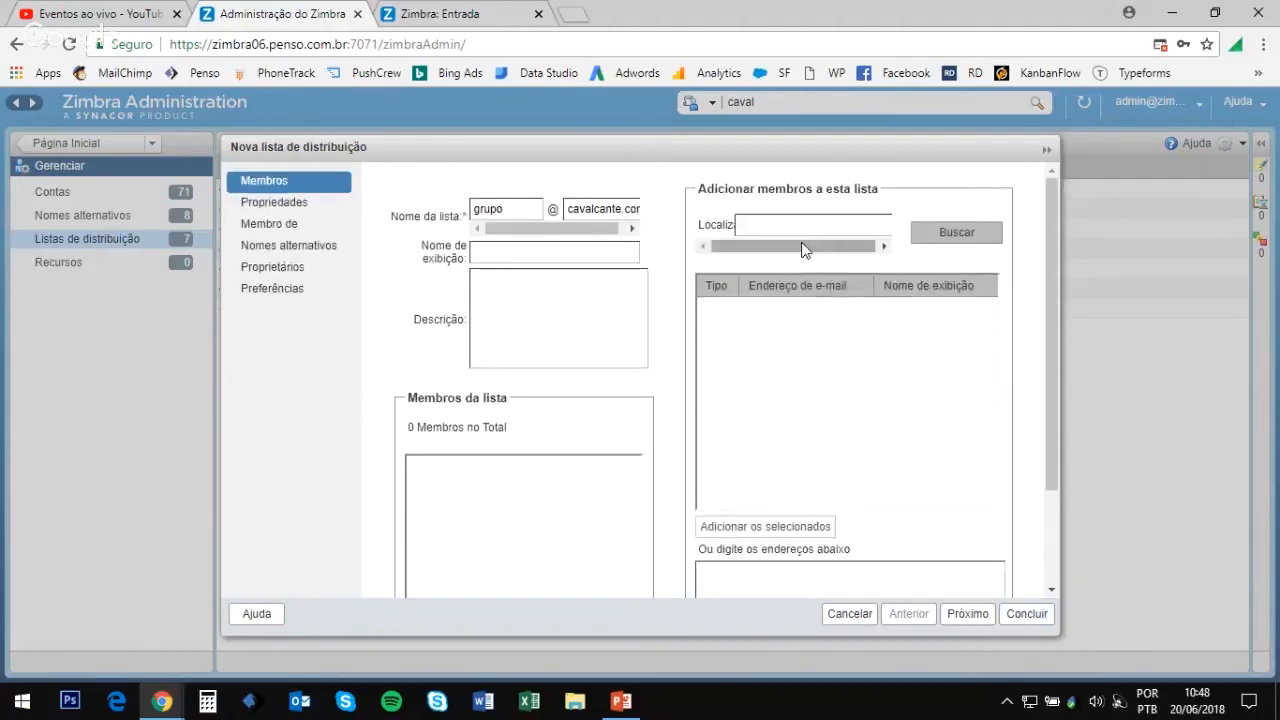
click(802, 230)
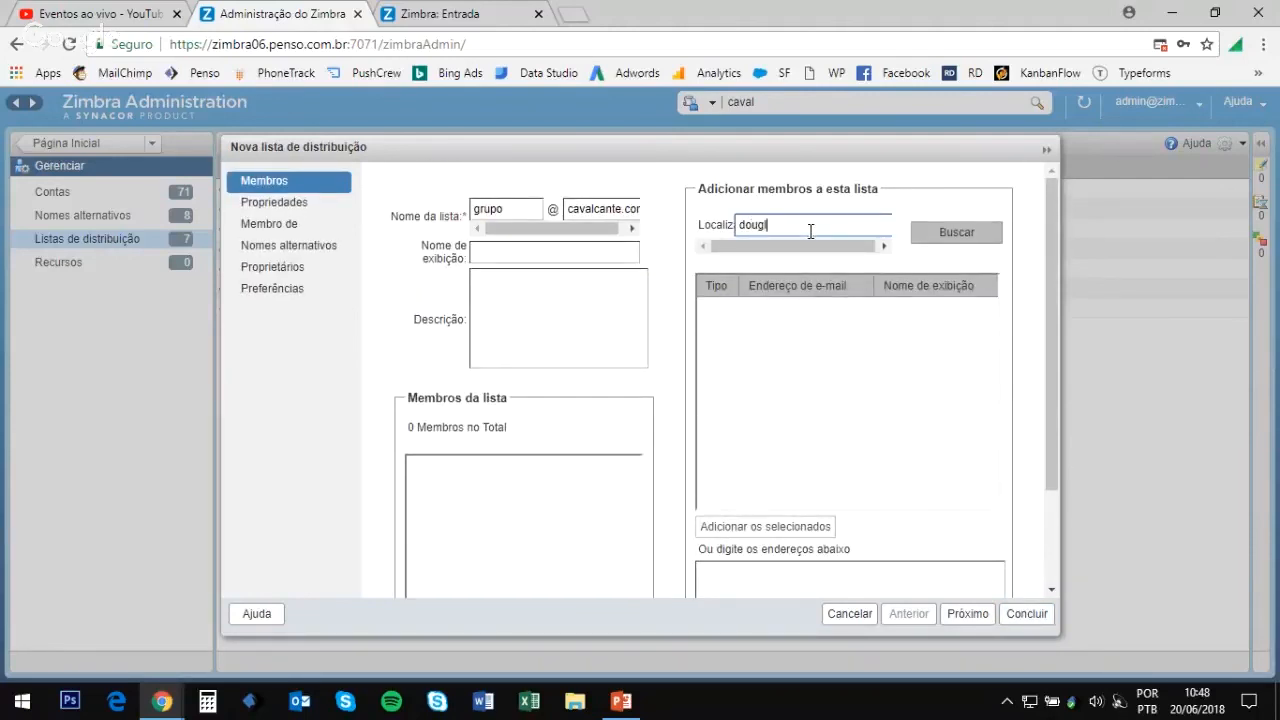
click(940, 234)
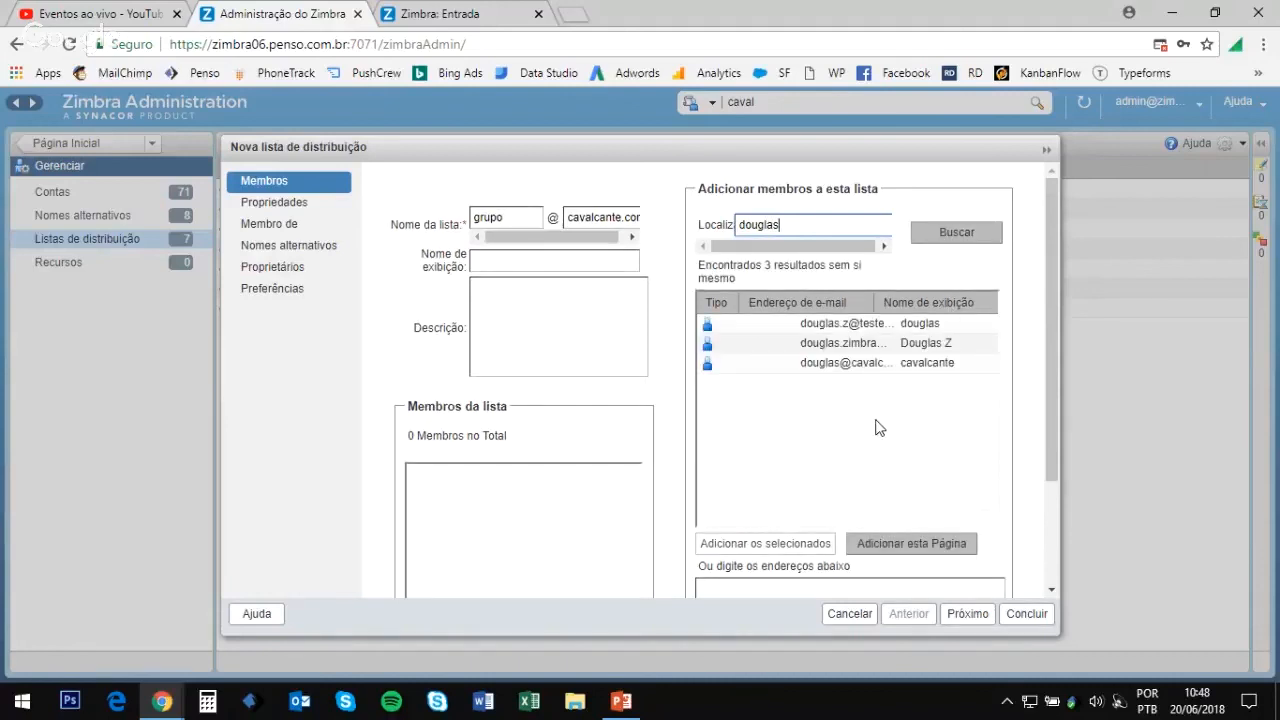
click(831, 369)
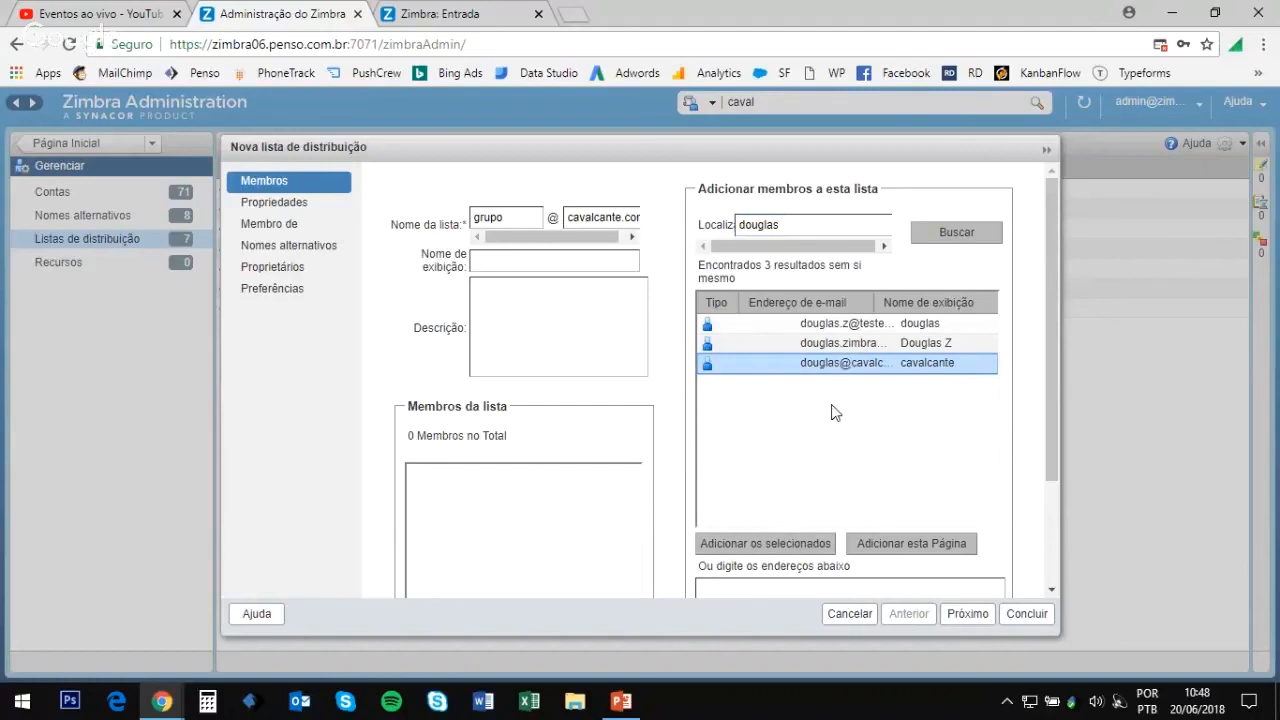
ctrl+click(840, 344)
ctrl+click(845, 326)
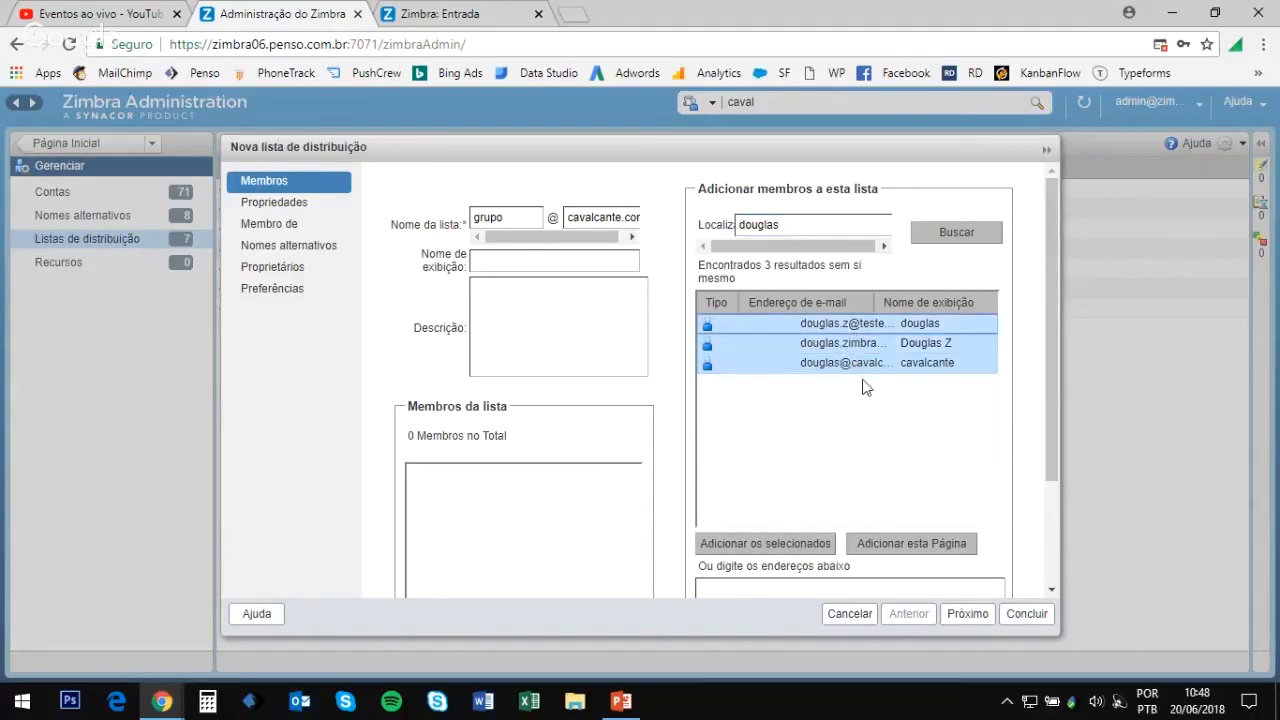
scroll(850, 345, down, 3)
scroll(871, 378, up, 3)
scroll(891, 385, down, 3)
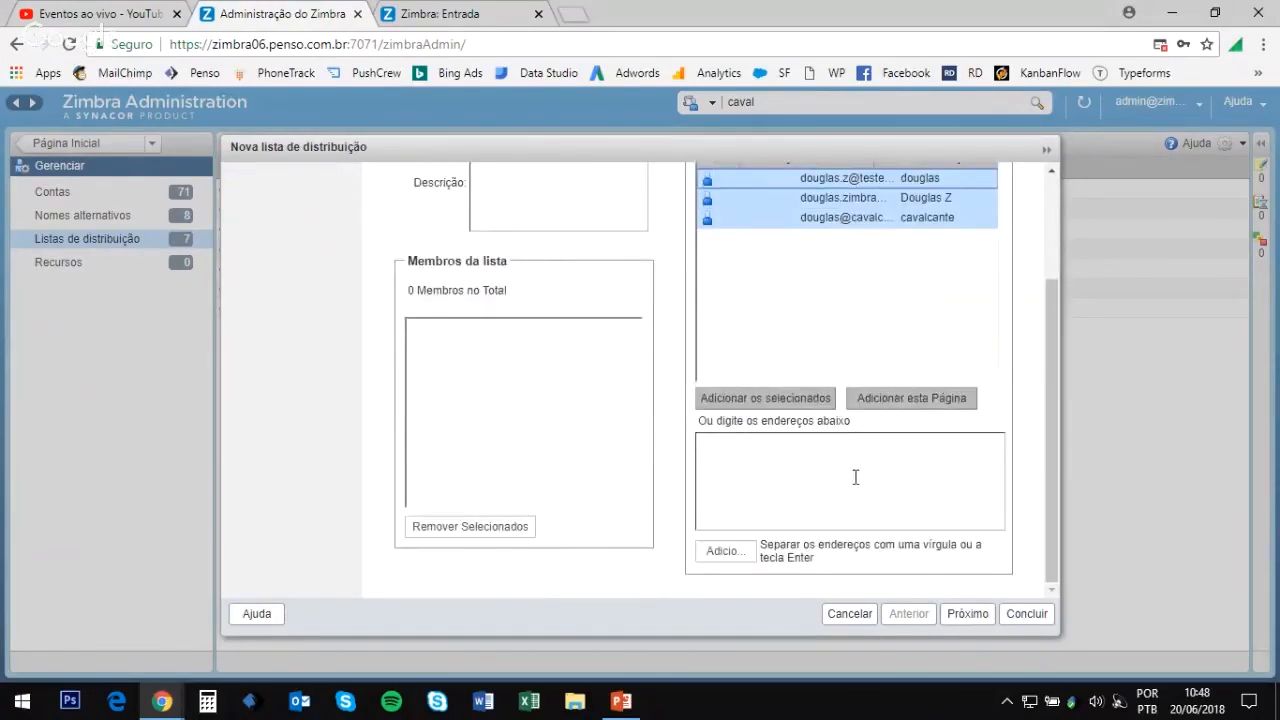
click(797, 400)
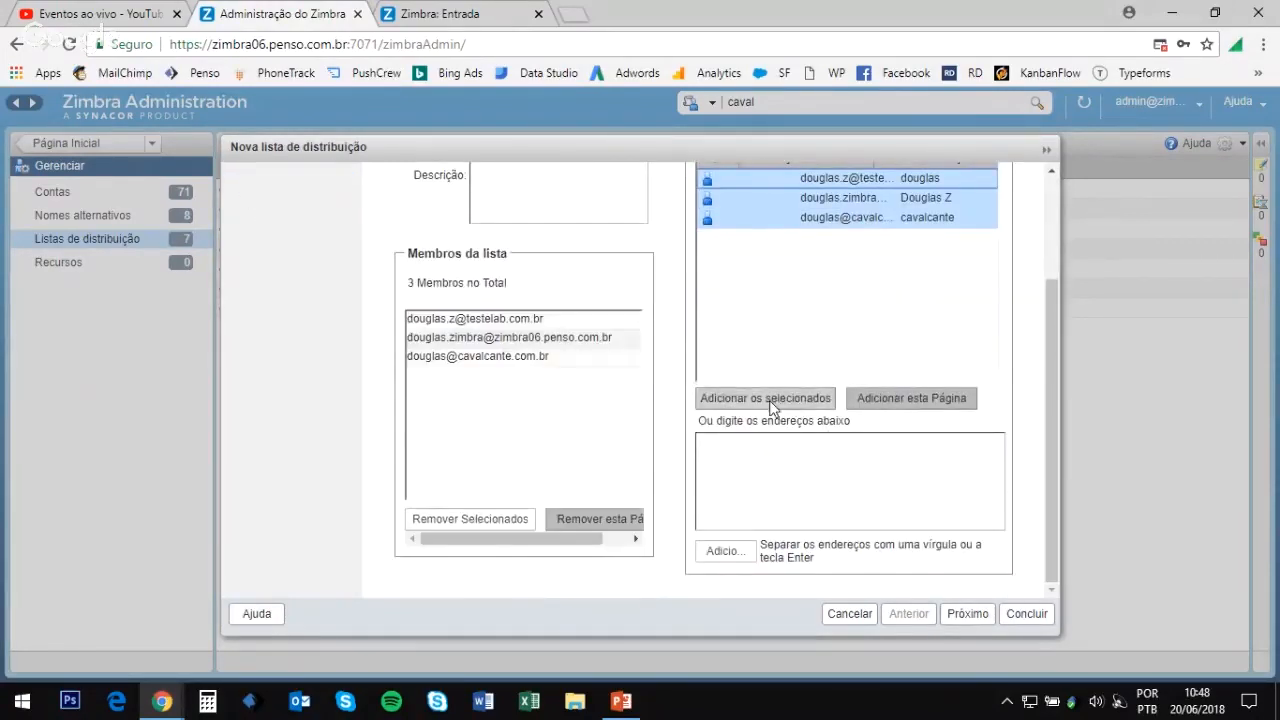
Step: Add an external e-mail address as the fourth member and finish creating the list
click(740, 446)
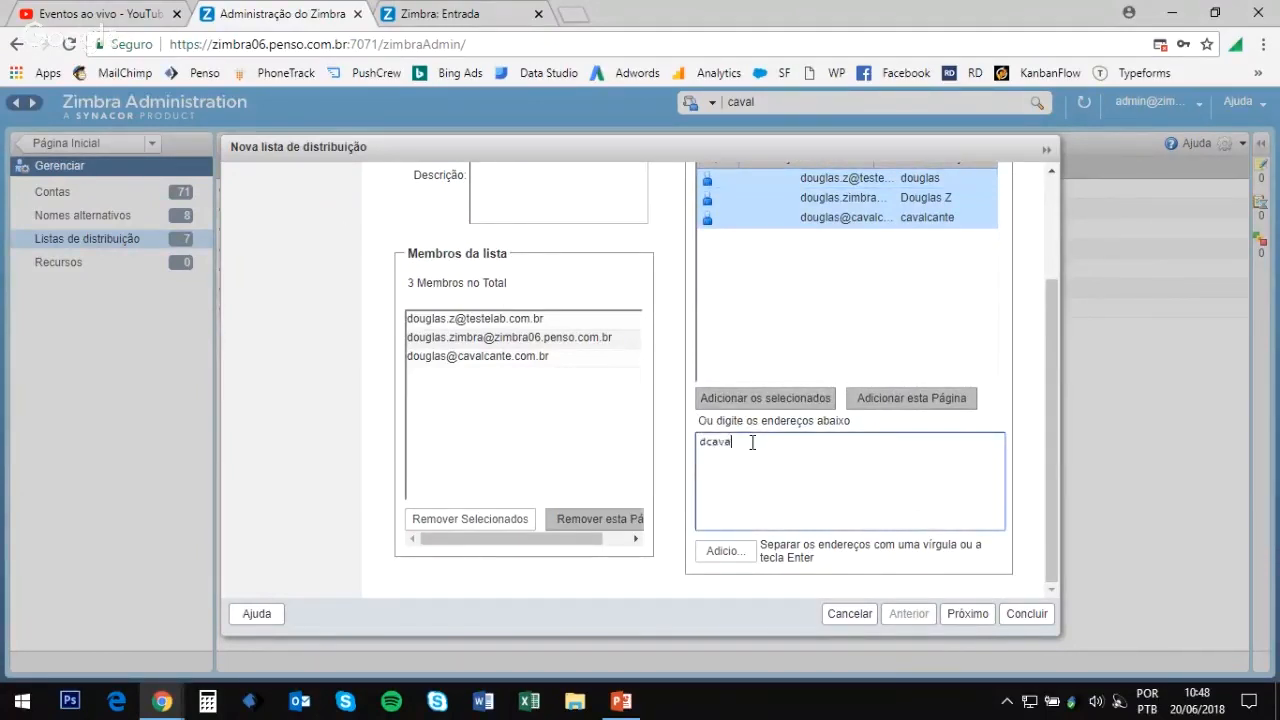
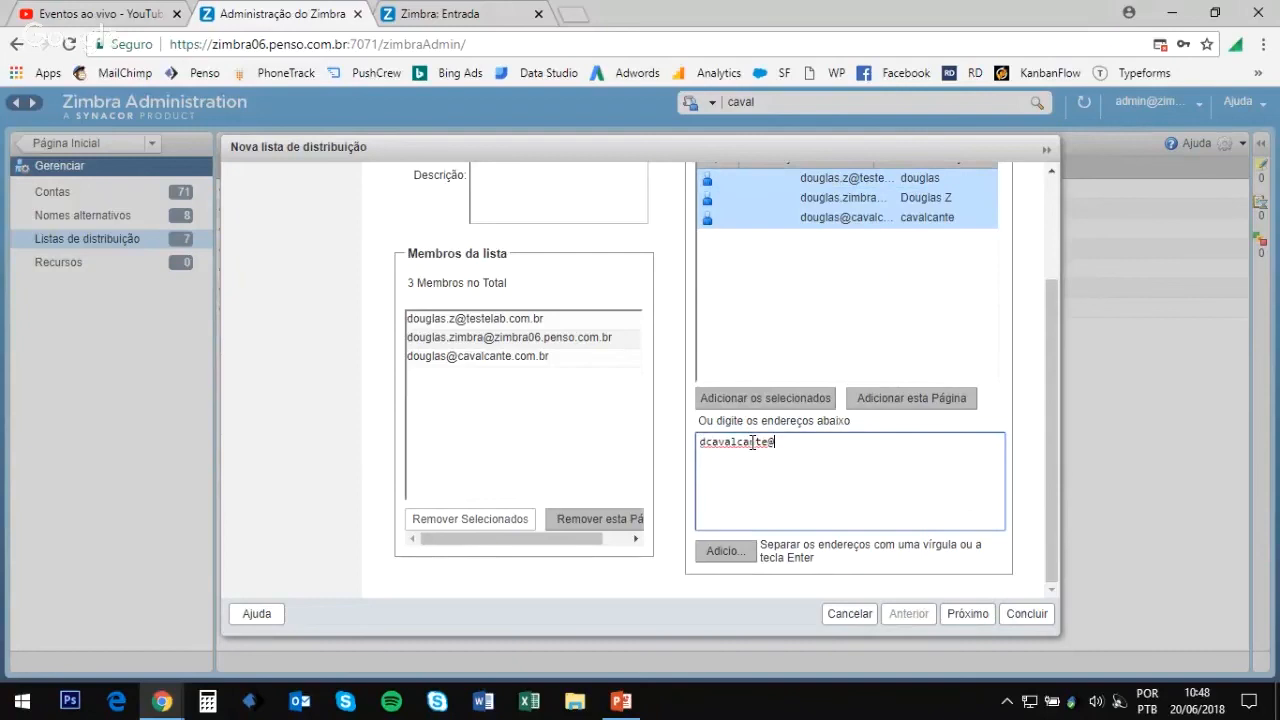
mouse_move(866, 452)
mouse_down()
mouse_move(690, 462)
mouse_move(851, 443)
mouse_up()
click(728, 551)
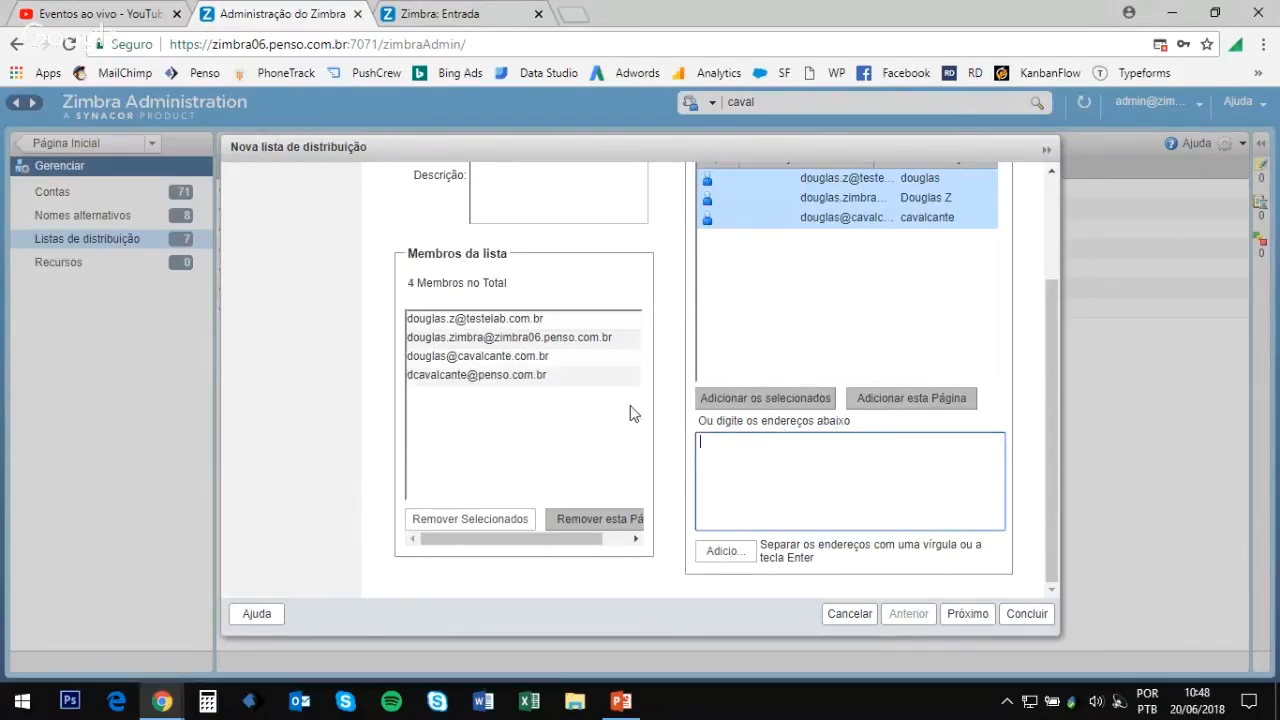
scroll(745, 470, up, 3)
scroll(757, 386, down, 2)
scroll(766, 466, up, 3)
scroll(735, 445, down, 2)
scroll(914, 528, up, 2)
scroll(903, 488, down, 1)
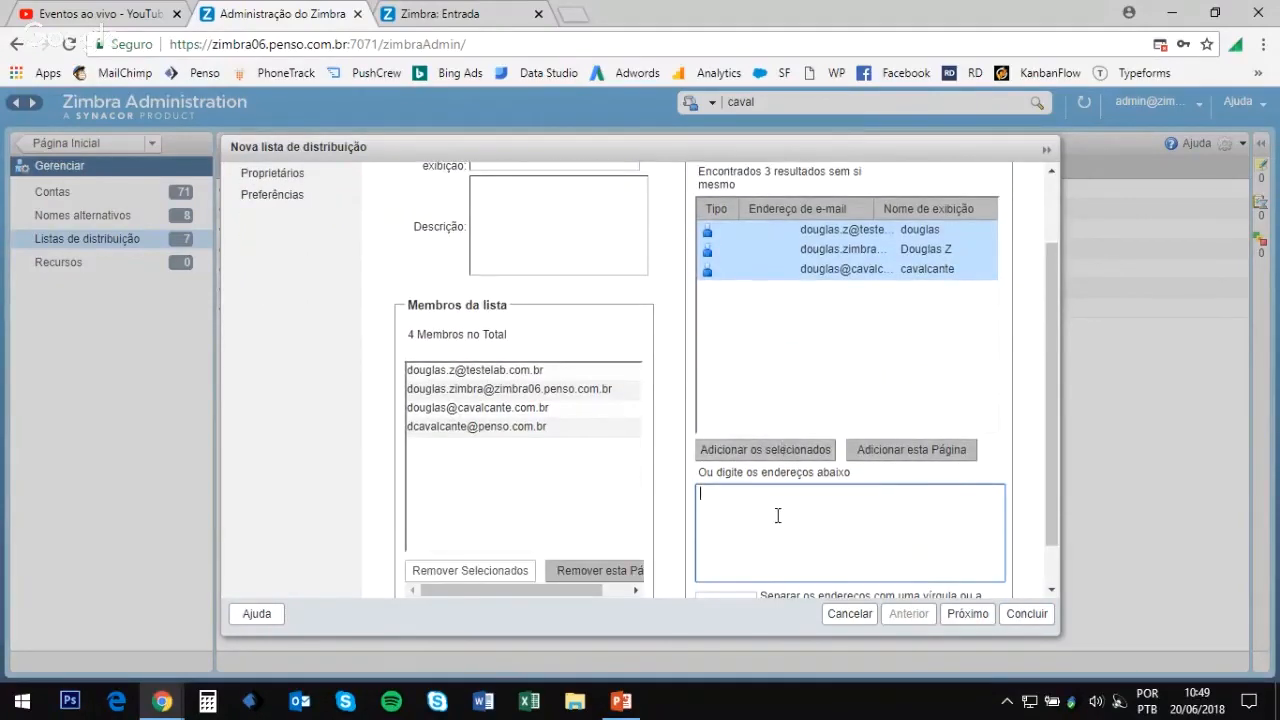
click(1025, 614)
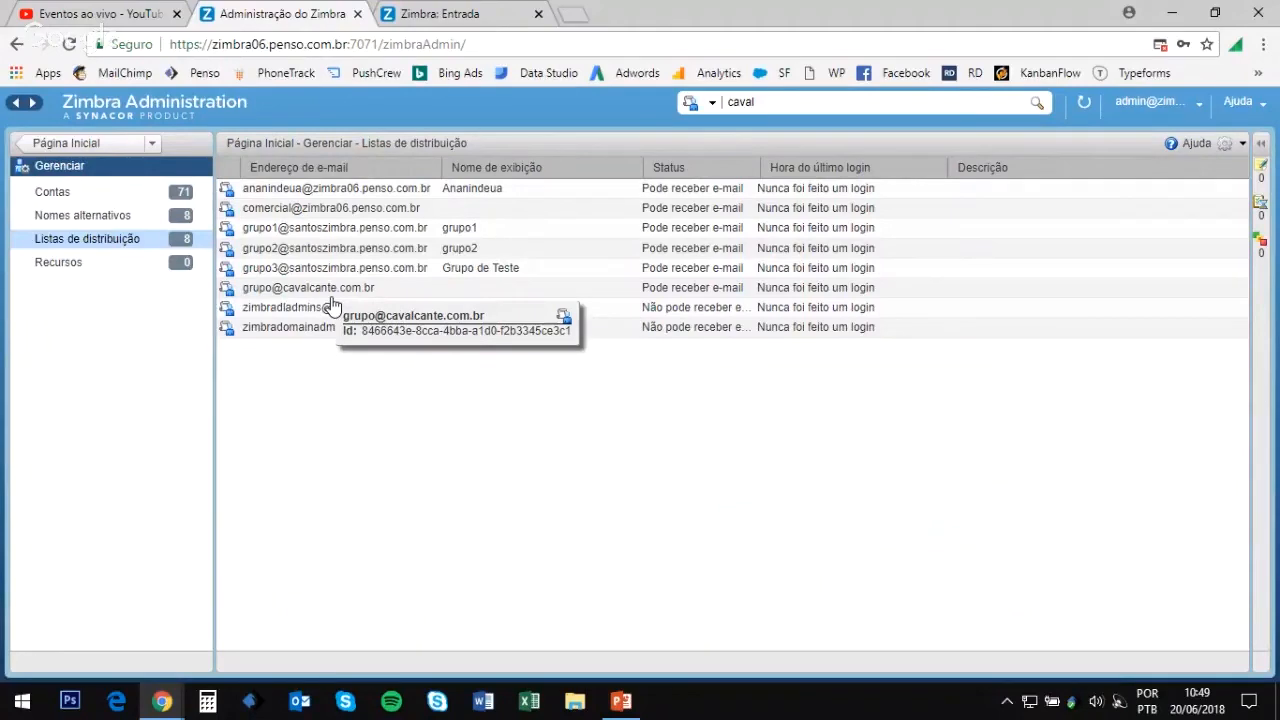
click(357, 294)
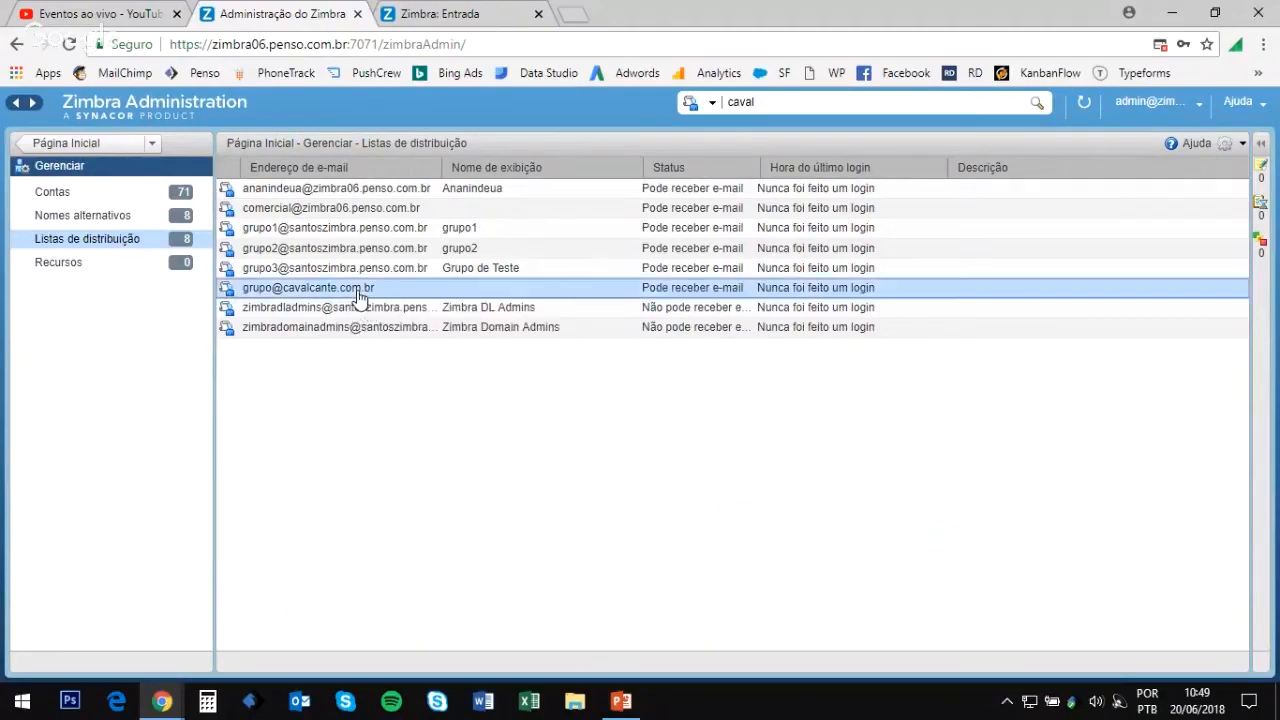
double_click(357, 291)
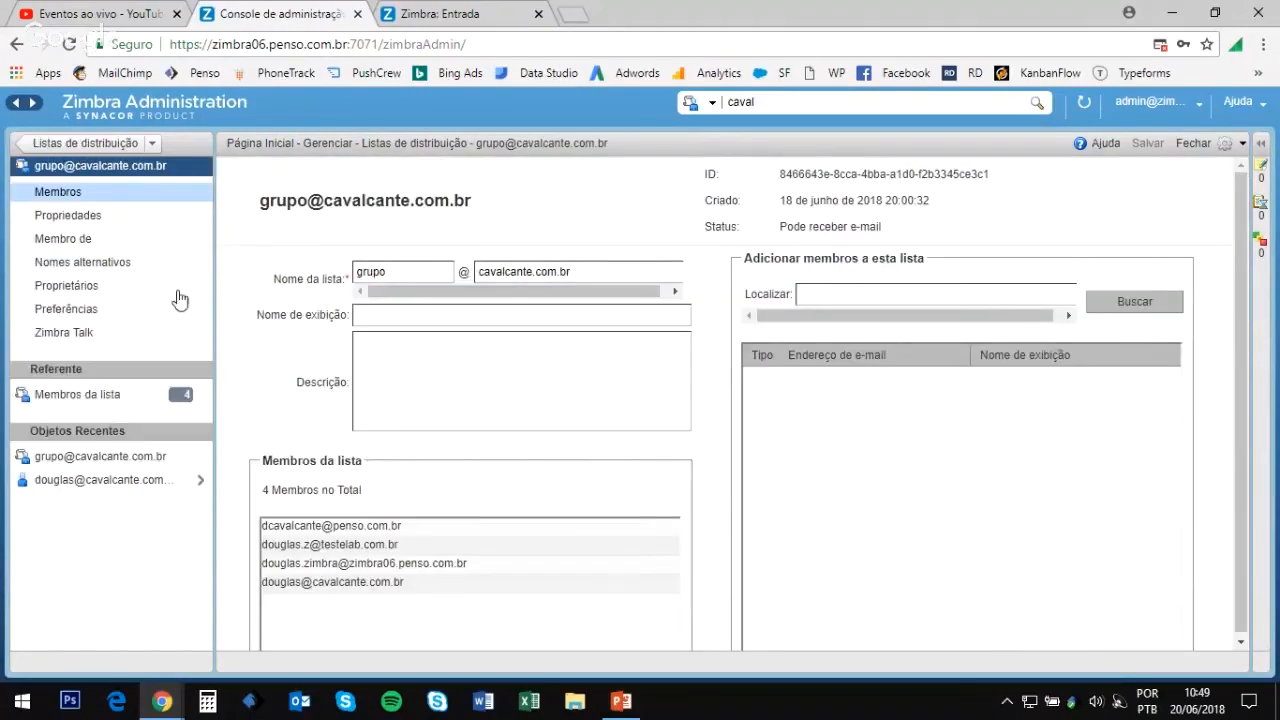
Step: On the list's Propriedades page, set subscriptions to require owner approval and keep it visible in the GAL
click(108, 222)
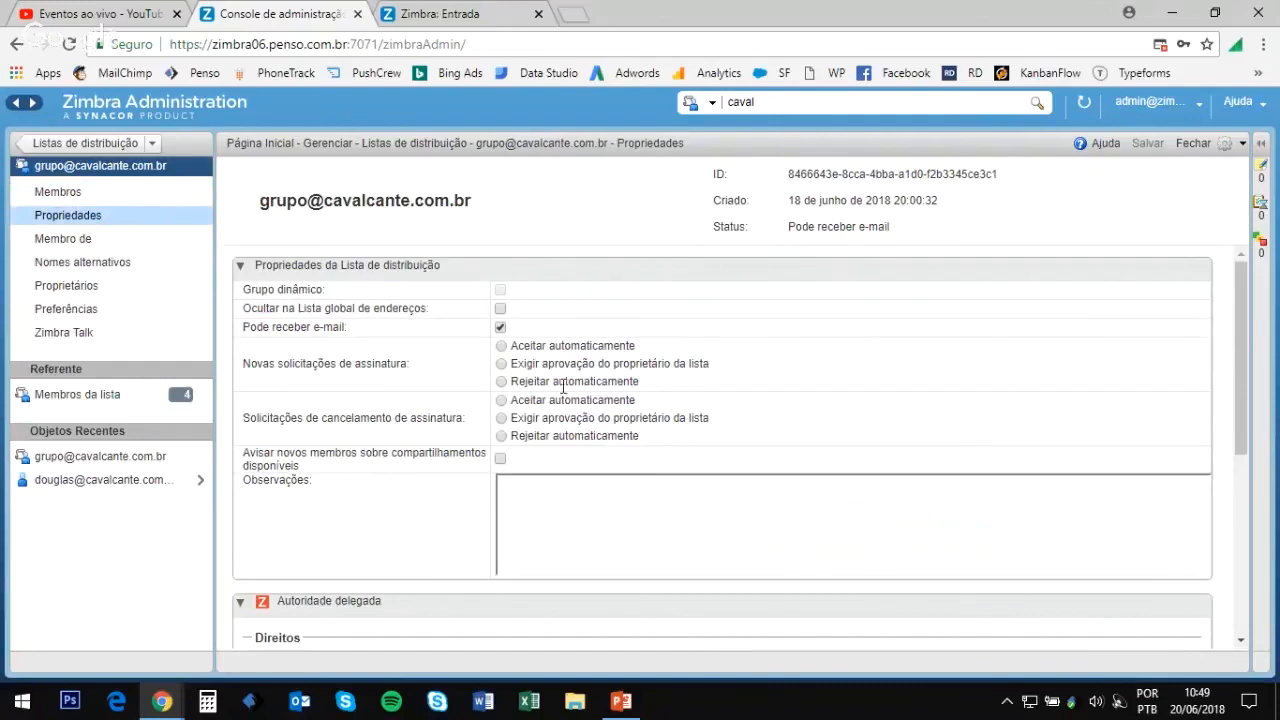
click(506, 349)
click(502, 384)
click(503, 365)
click(502, 310)
click(500, 309)
scroll(708, 350, down, 3)
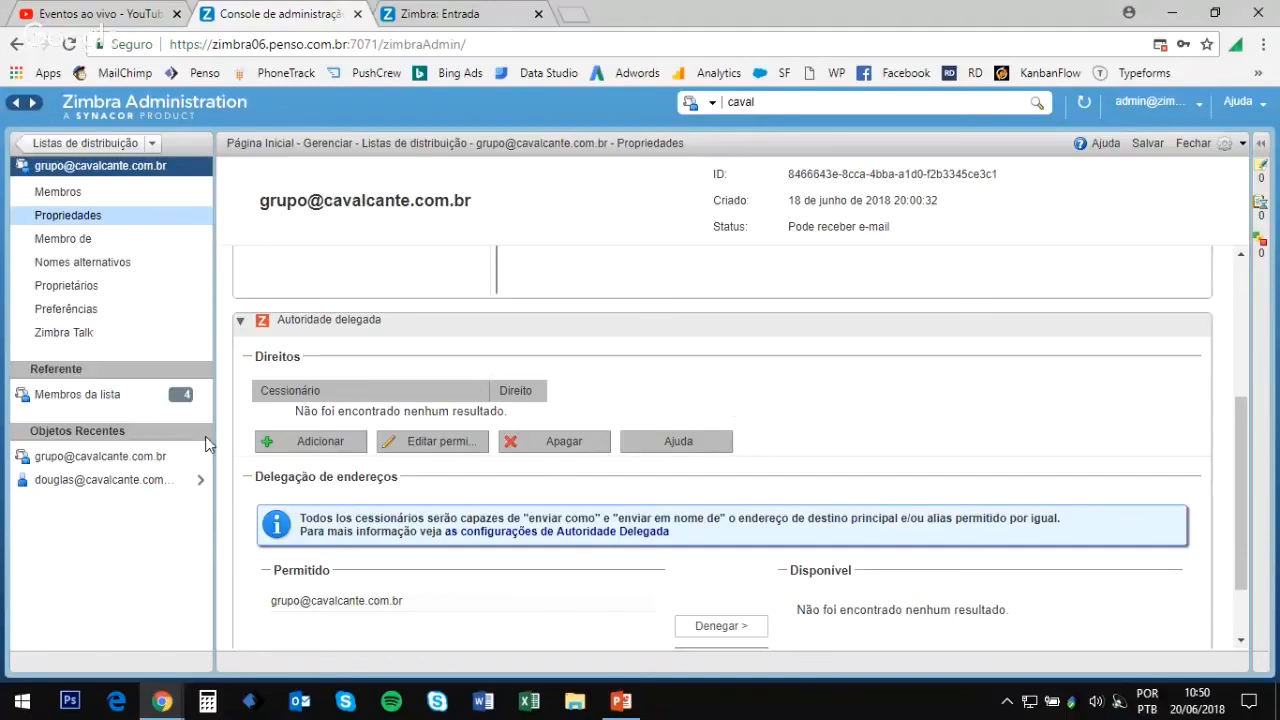
Step: Grant a cavalcante.com.br user Enviar como and Enviar em nome de rights on the list and save
click(309, 444)
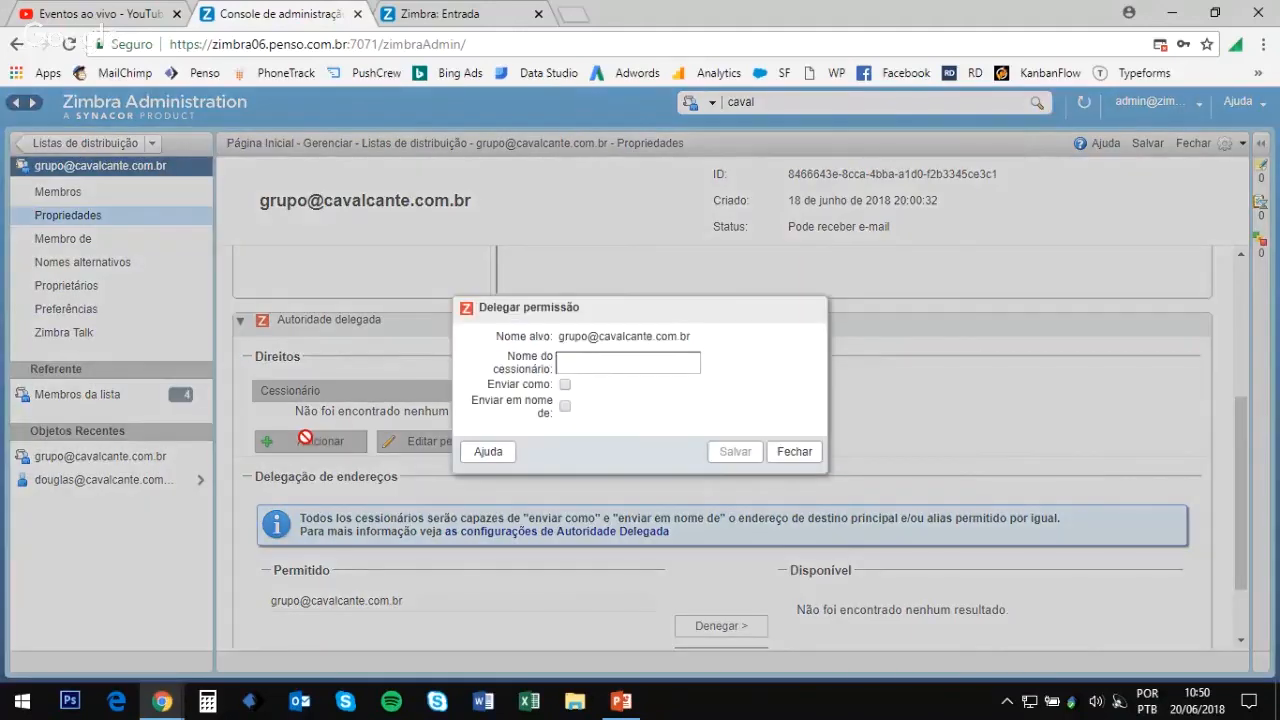
click(568, 364)
text(do)
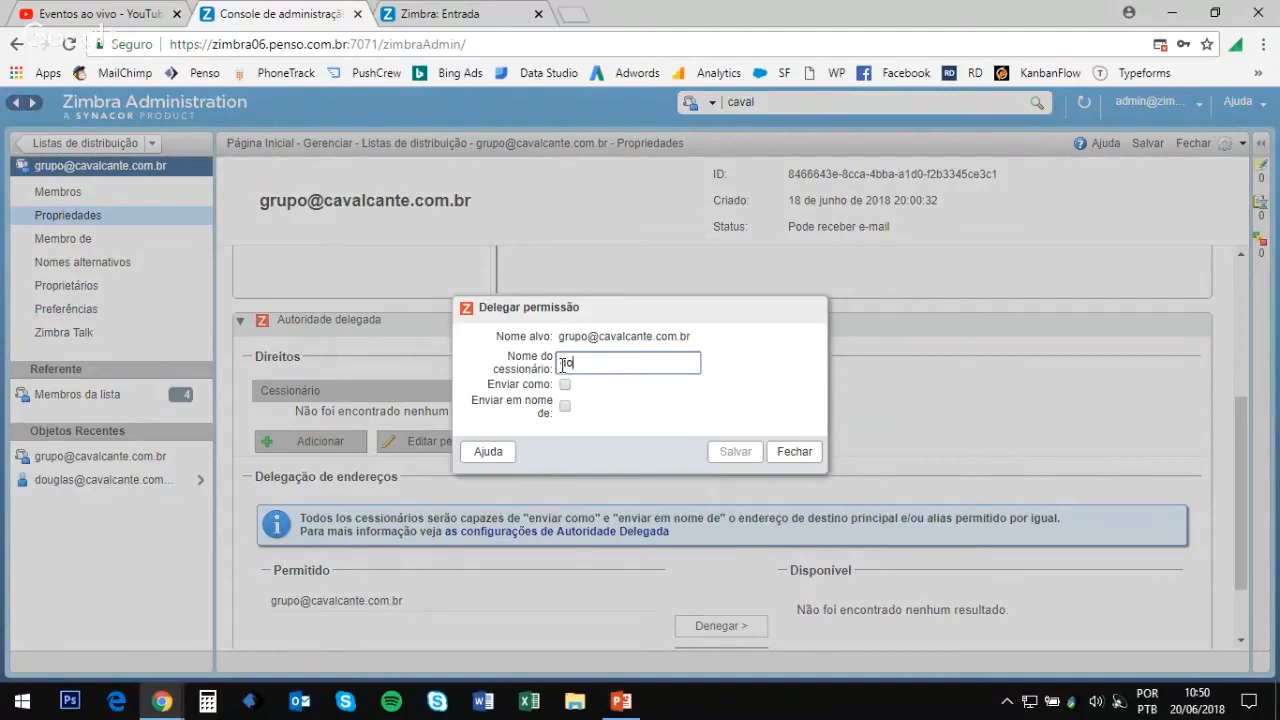
text(ugla)
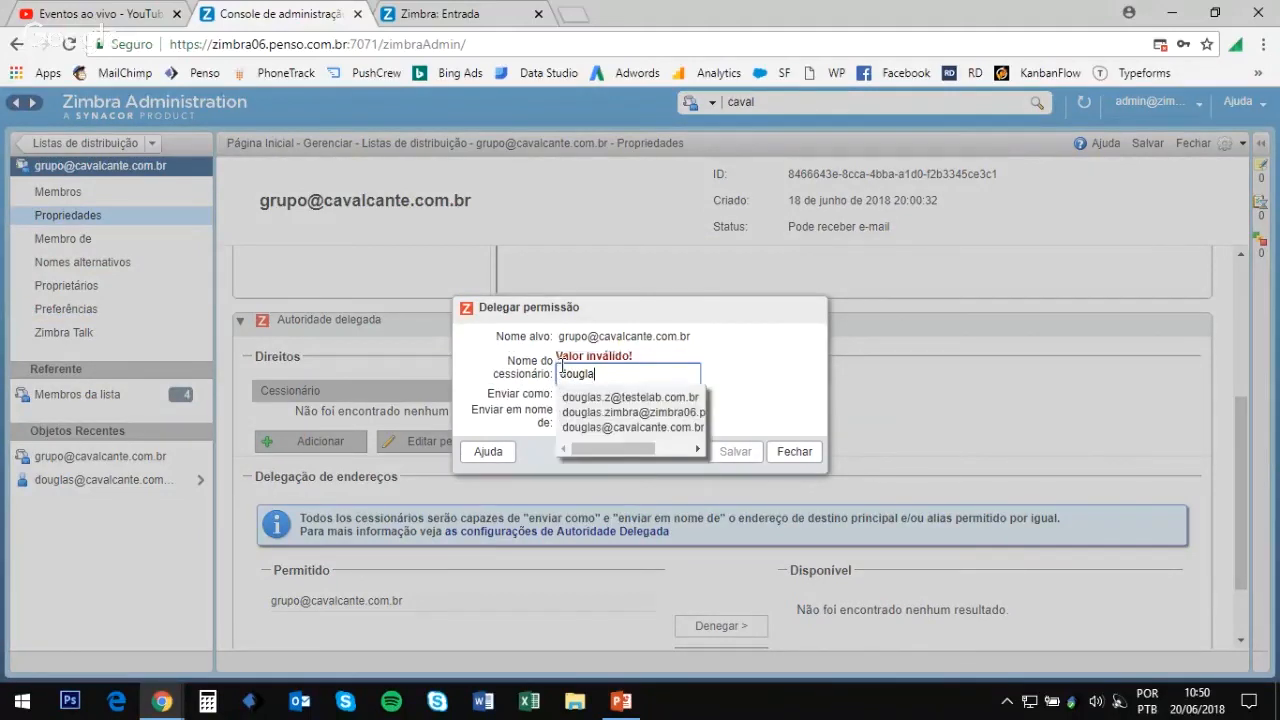
click(628, 428)
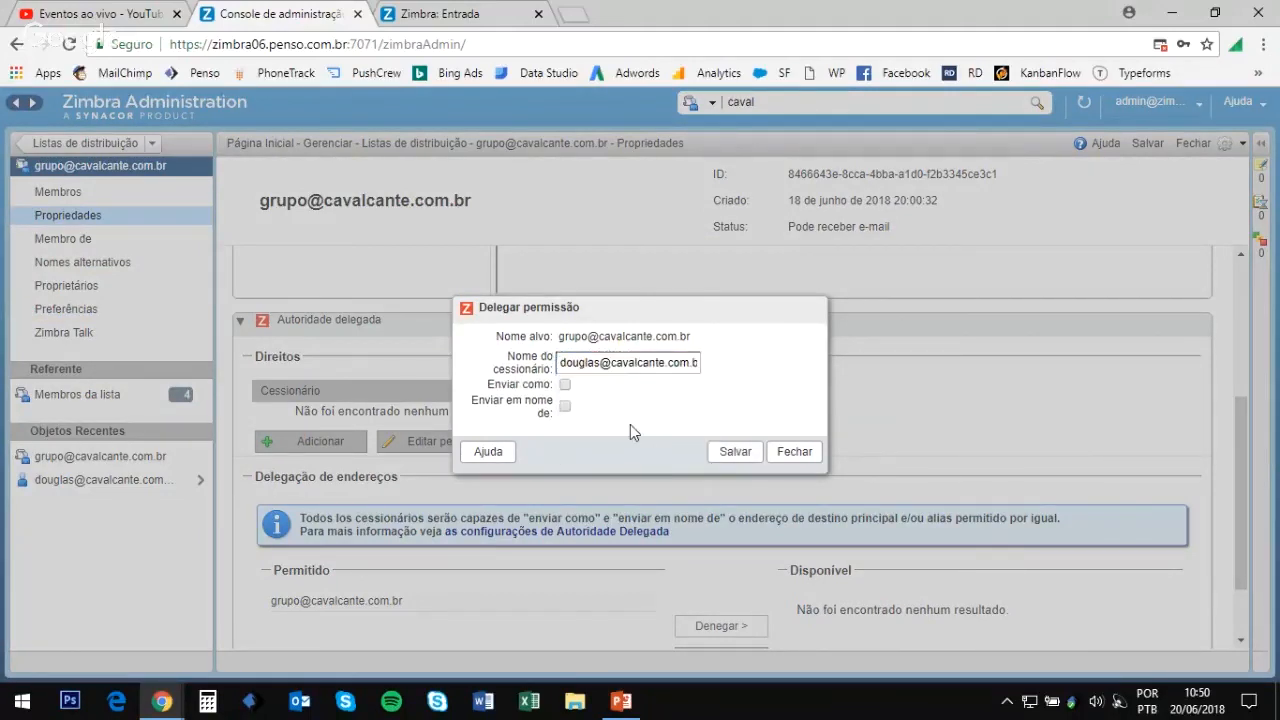
click(565, 410)
click(735, 451)
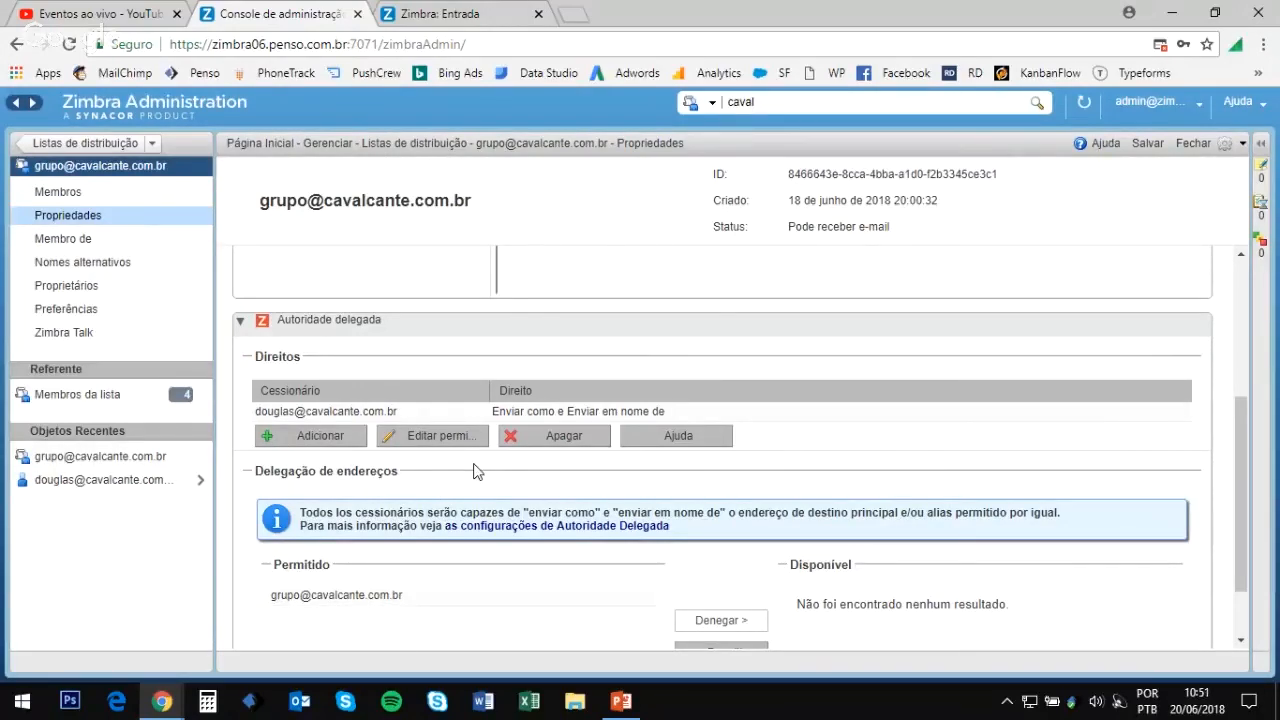
click(84, 146)
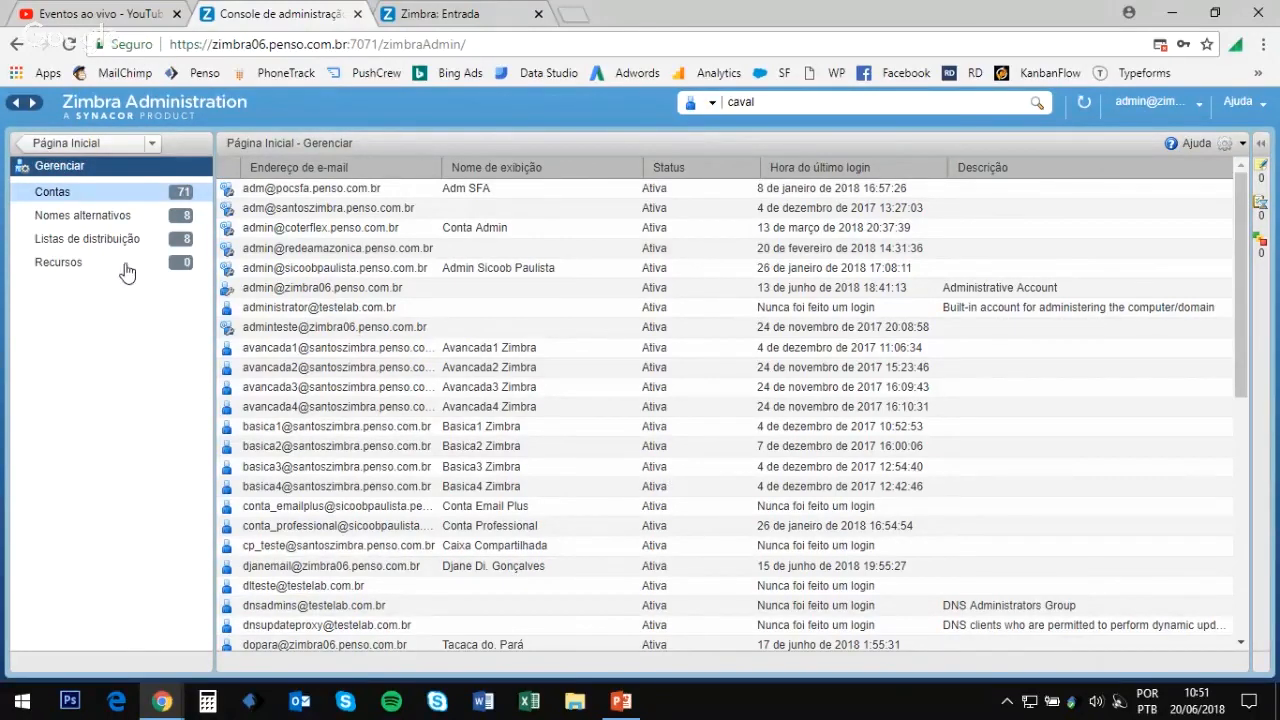
Step: In Recursos, create a Local-type resource named Sala 01 with domain cavalcante.com.br
click(120, 264)
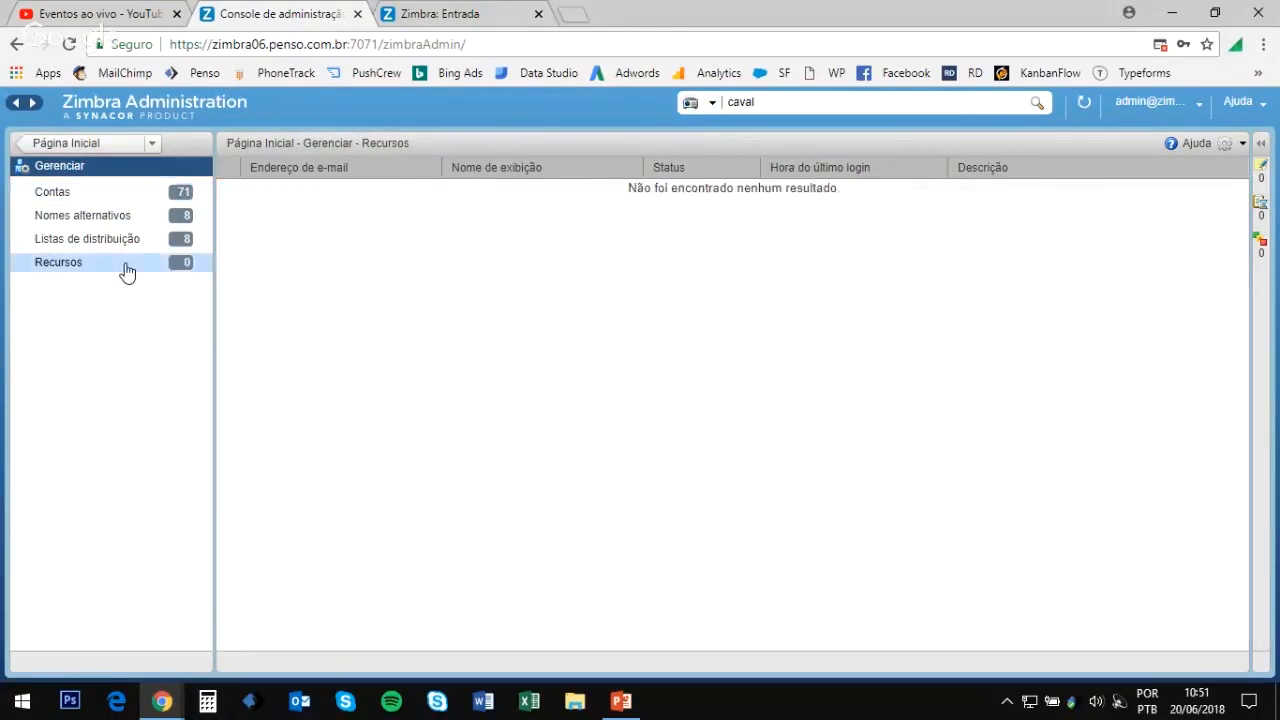
click(1233, 148)
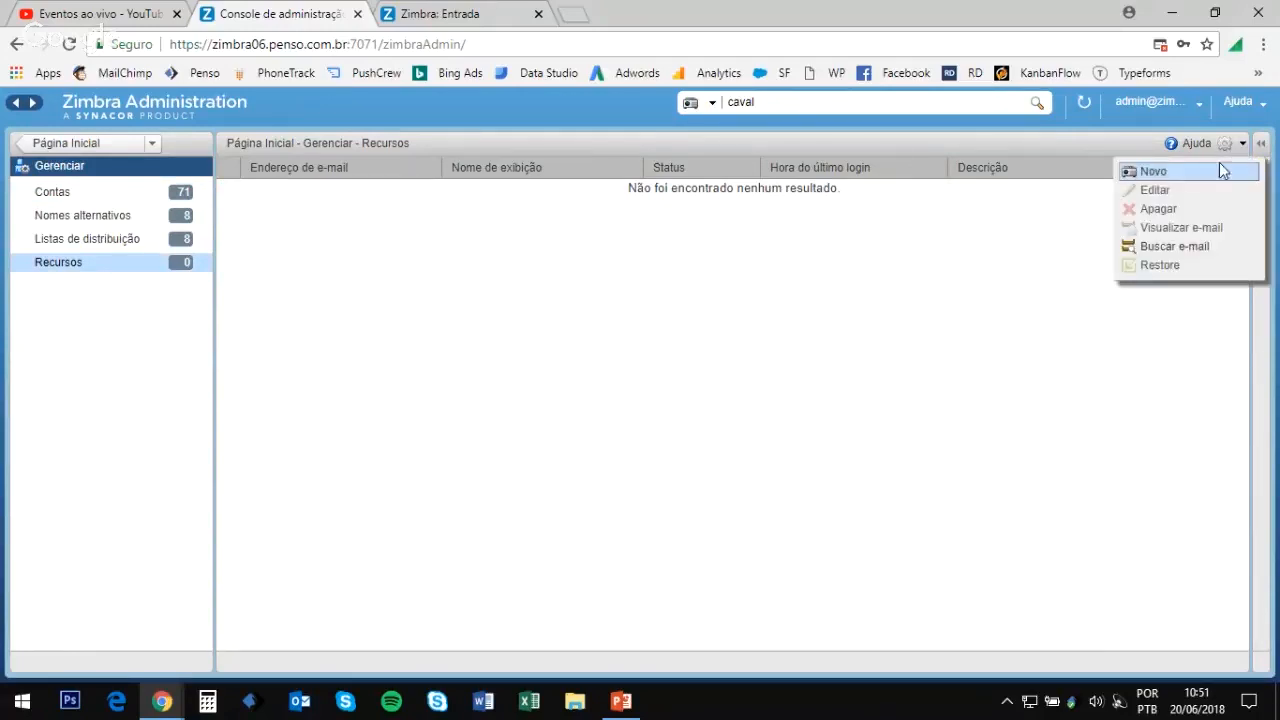
click(1165, 172)
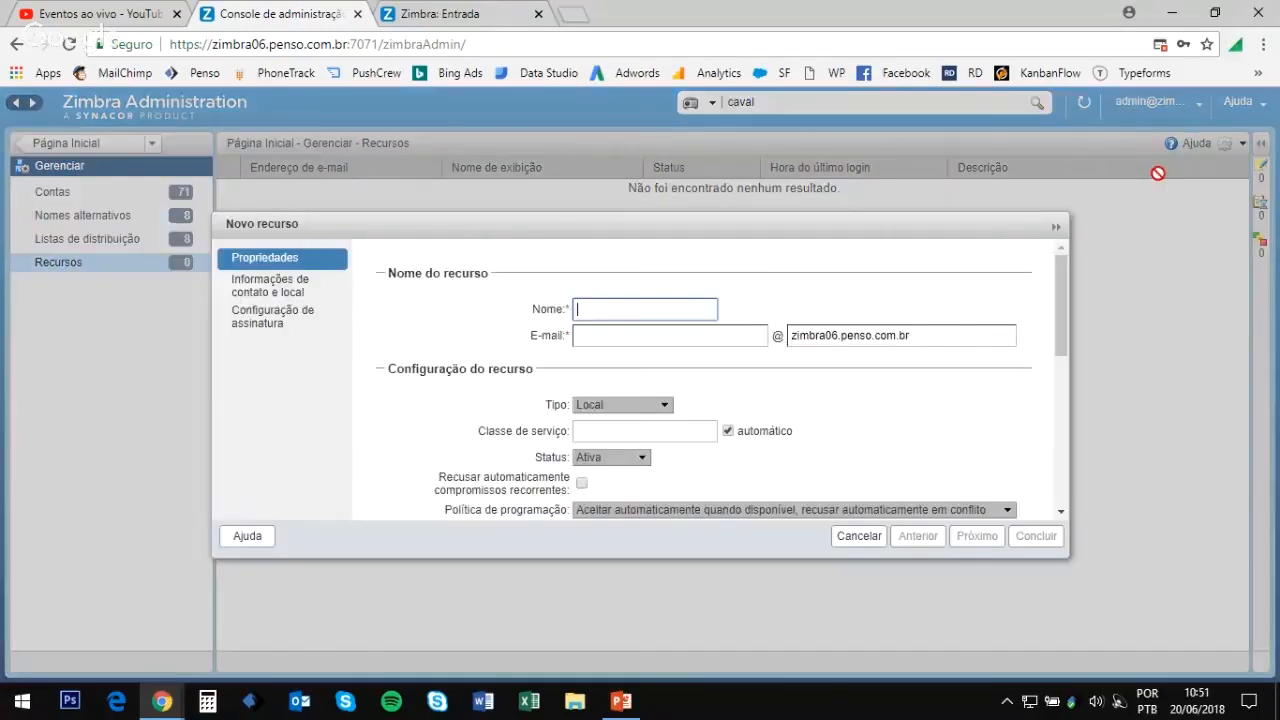
click(611, 406)
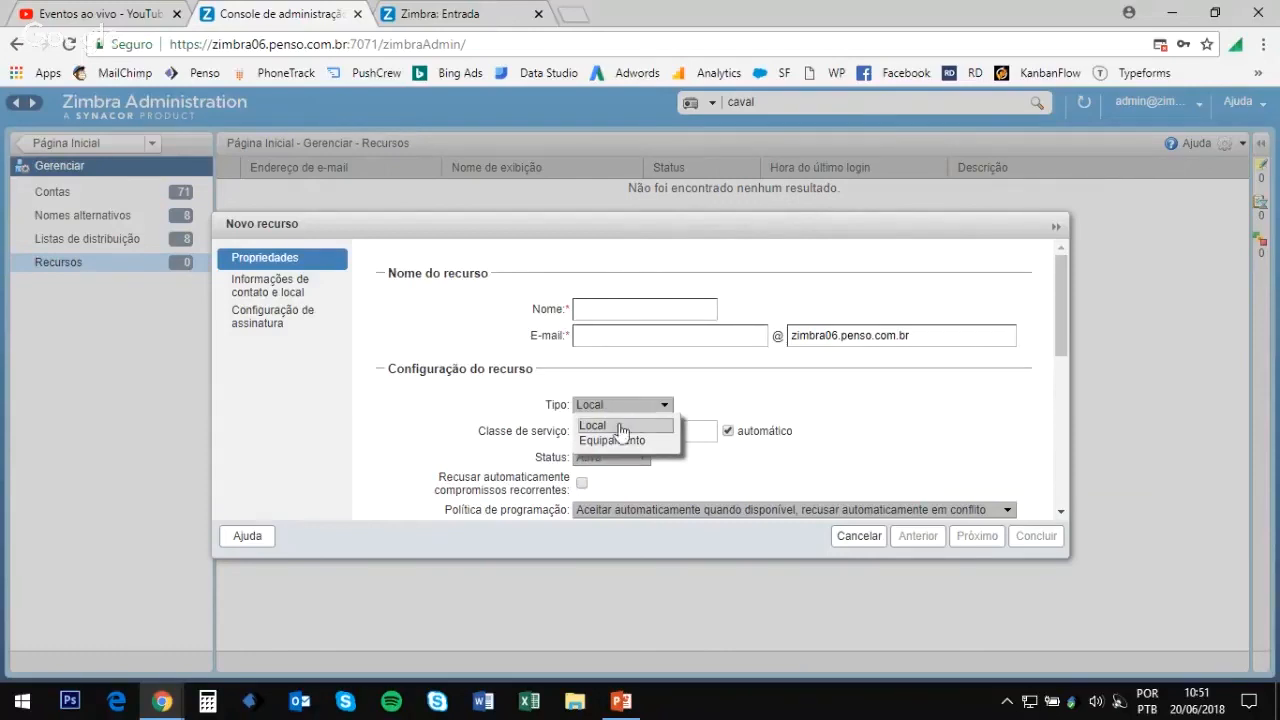
click(616, 424)
click(608, 309)
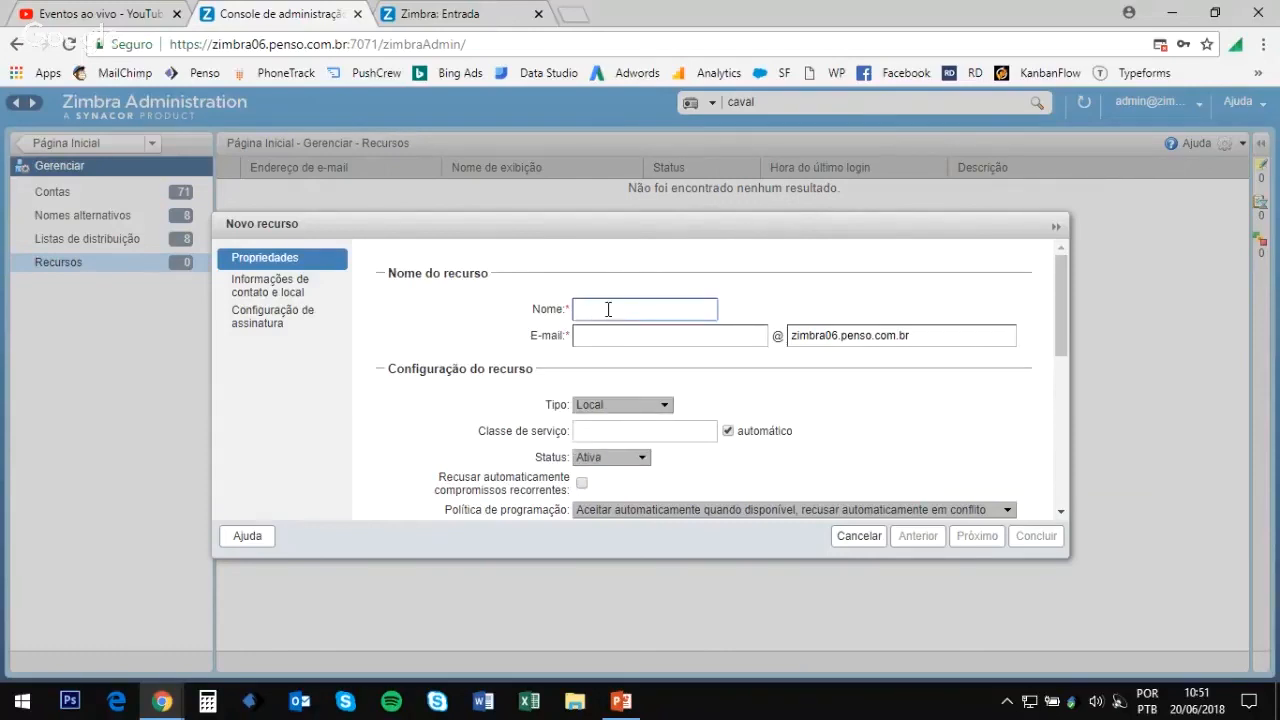
text(Sala 01)
drag(932, 332, 776, 345)
text(cava)
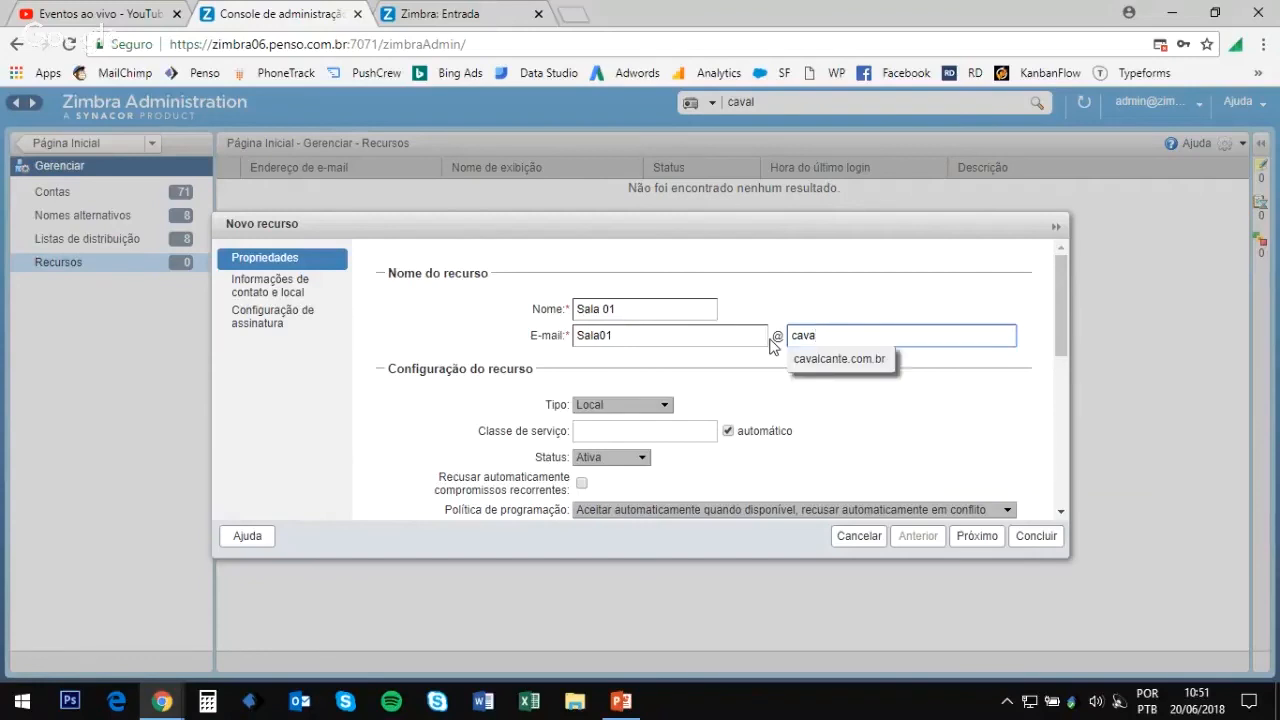
click(830, 362)
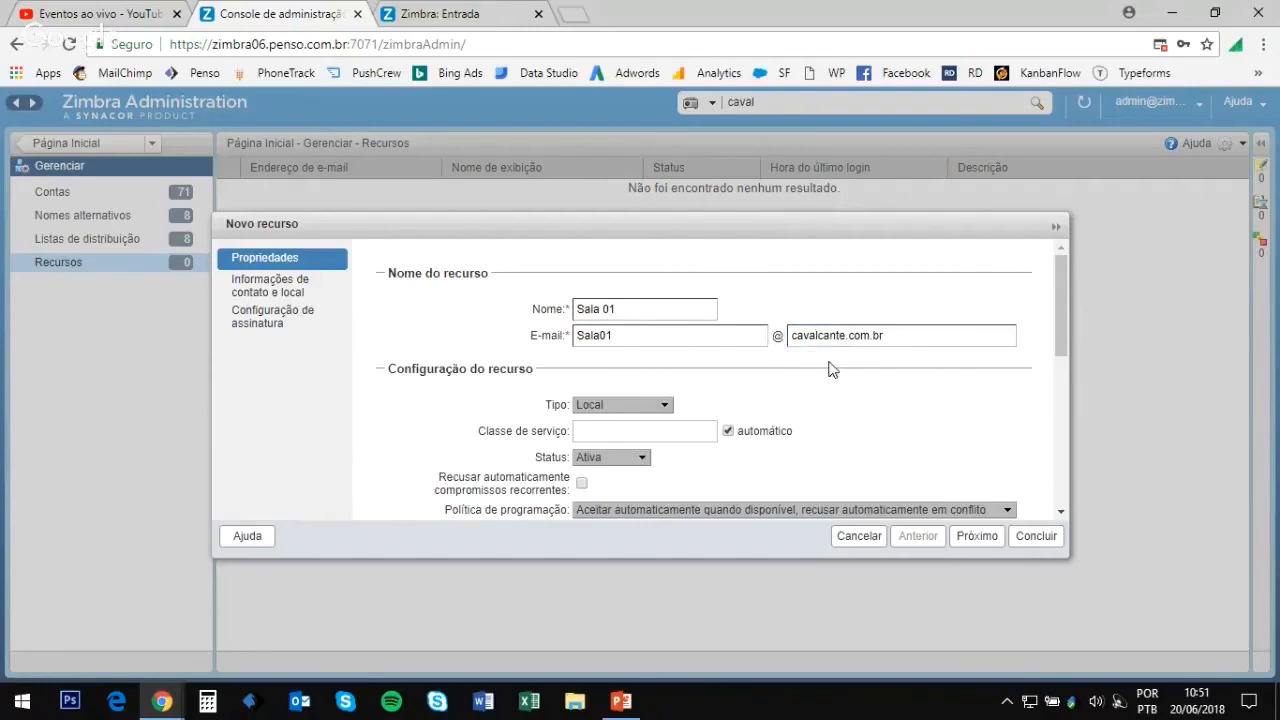
scroll(886, 443, down, 1)
scroll(890, 440, up, 1)
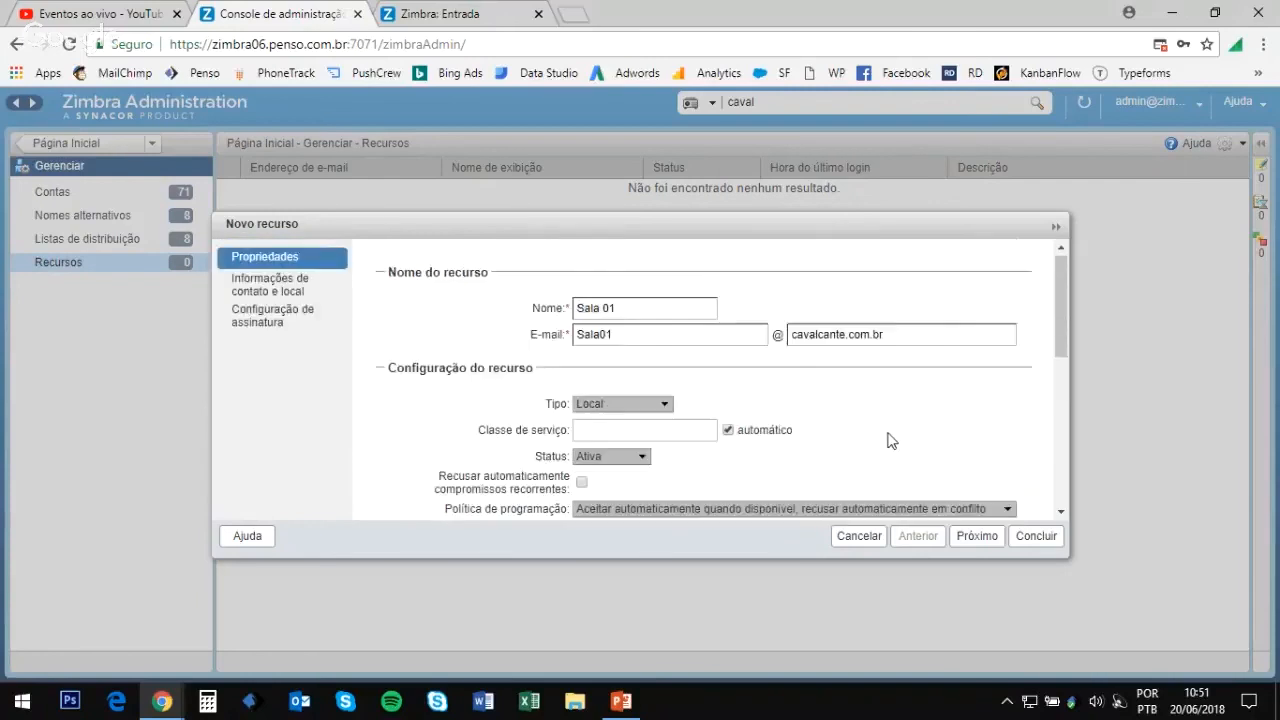
click(1027, 537)
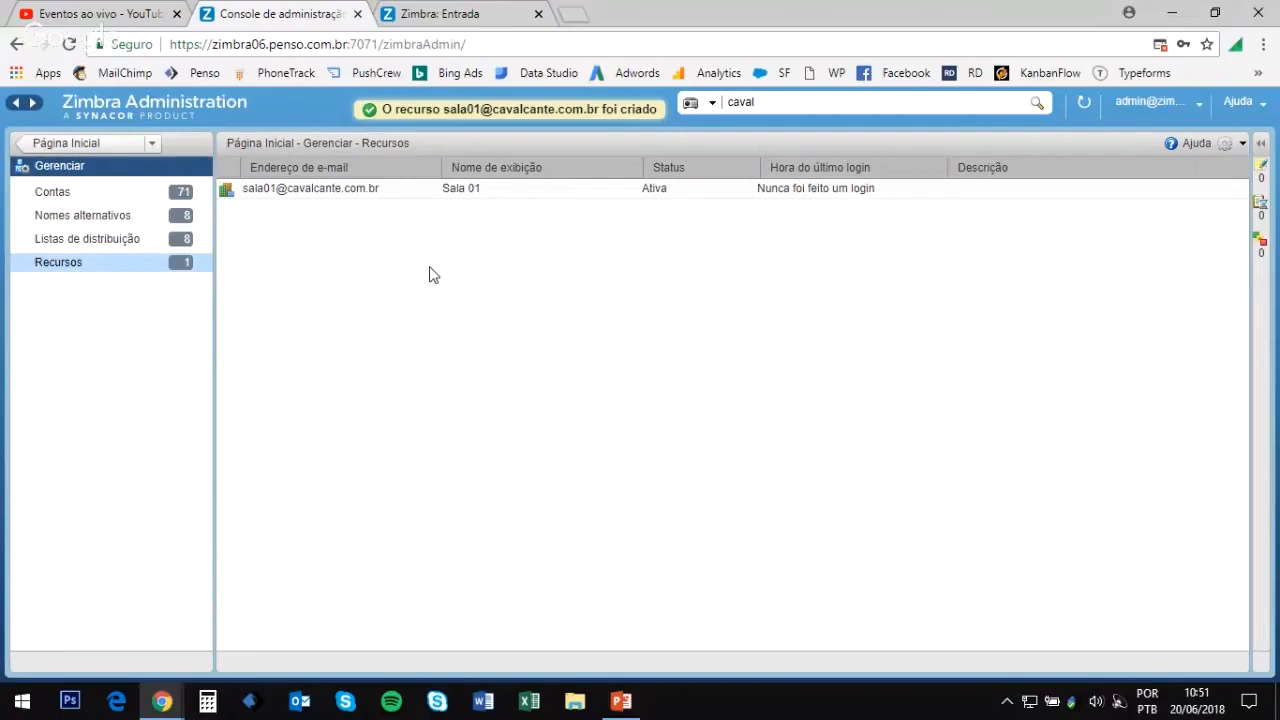
Step: Create the Equipamento resource camera in cavalcante.com.br, then bring up the presentation slideshow
click(1226, 148)
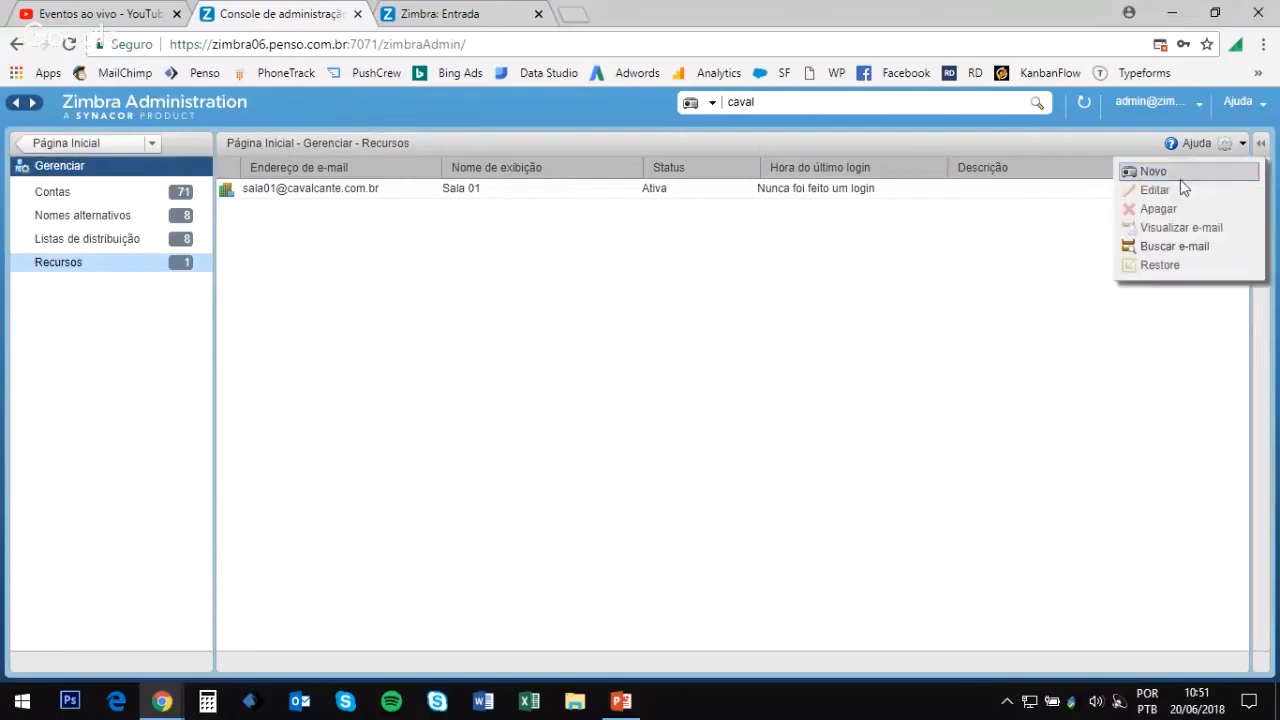
click(1152, 172)
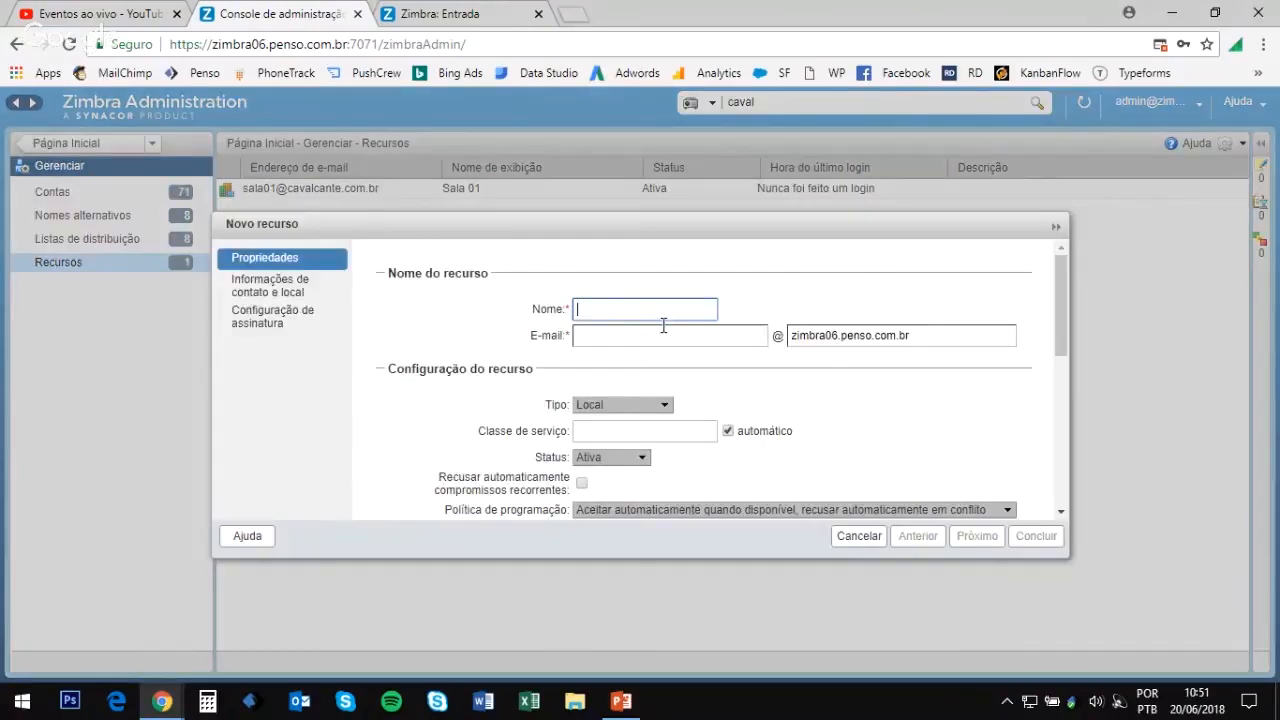
text(camera)
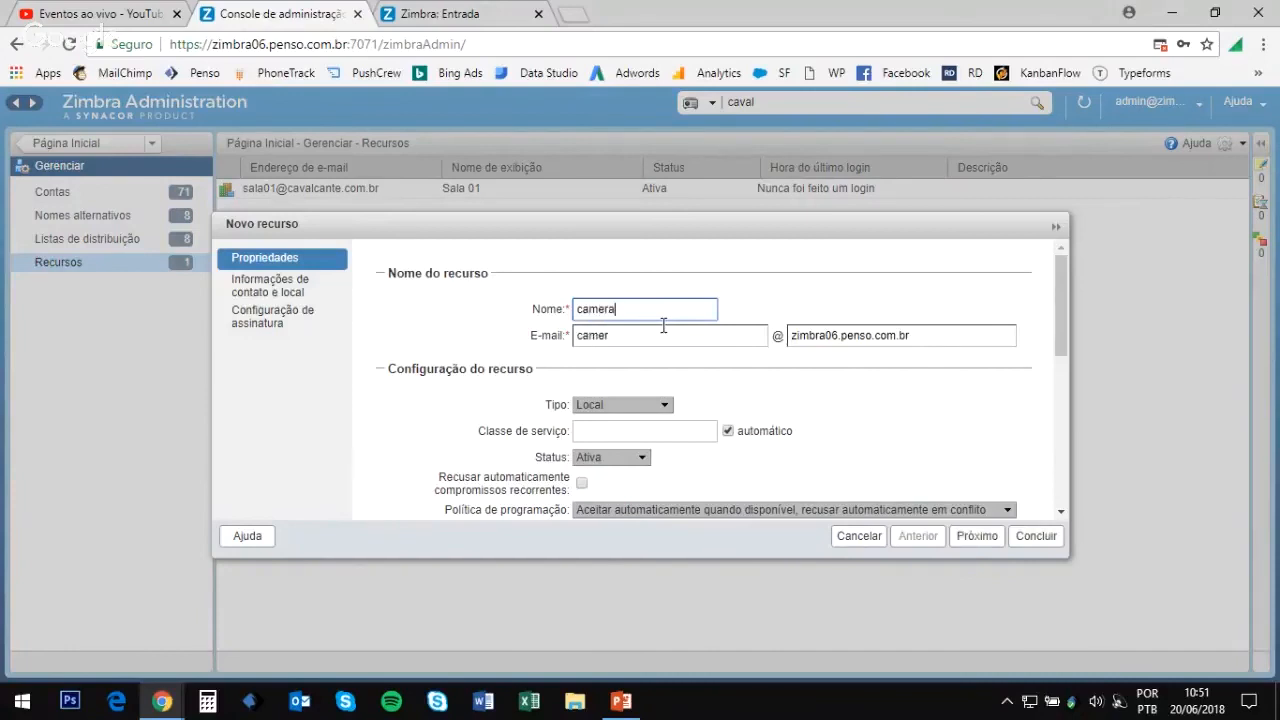
click(649, 405)
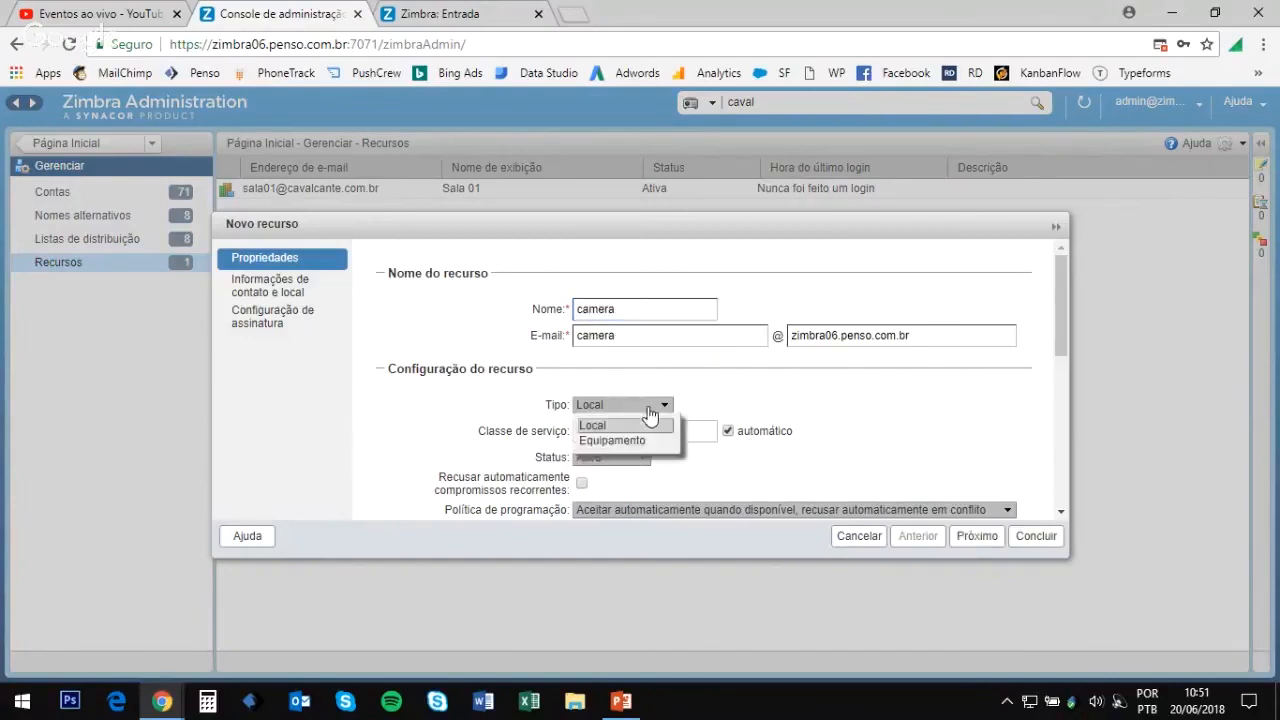
click(645, 421)
click(641, 406)
click(641, 435)
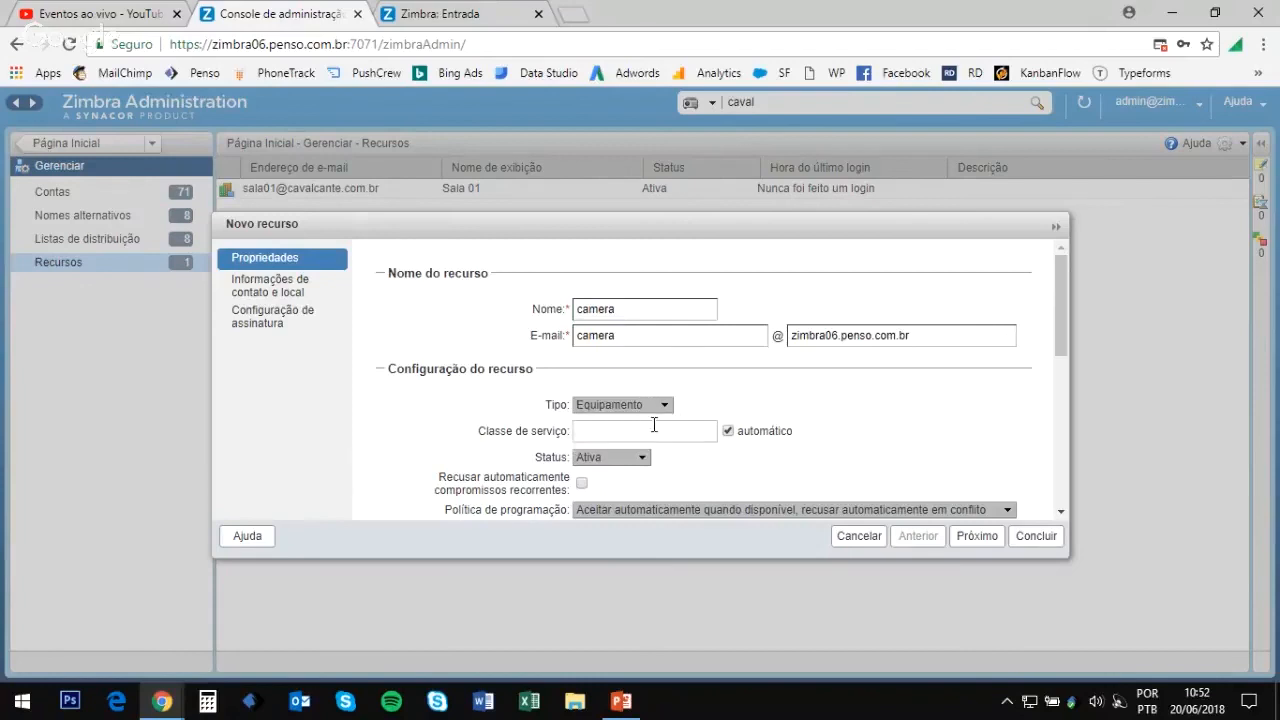
drag(917, 337, 730, 356)
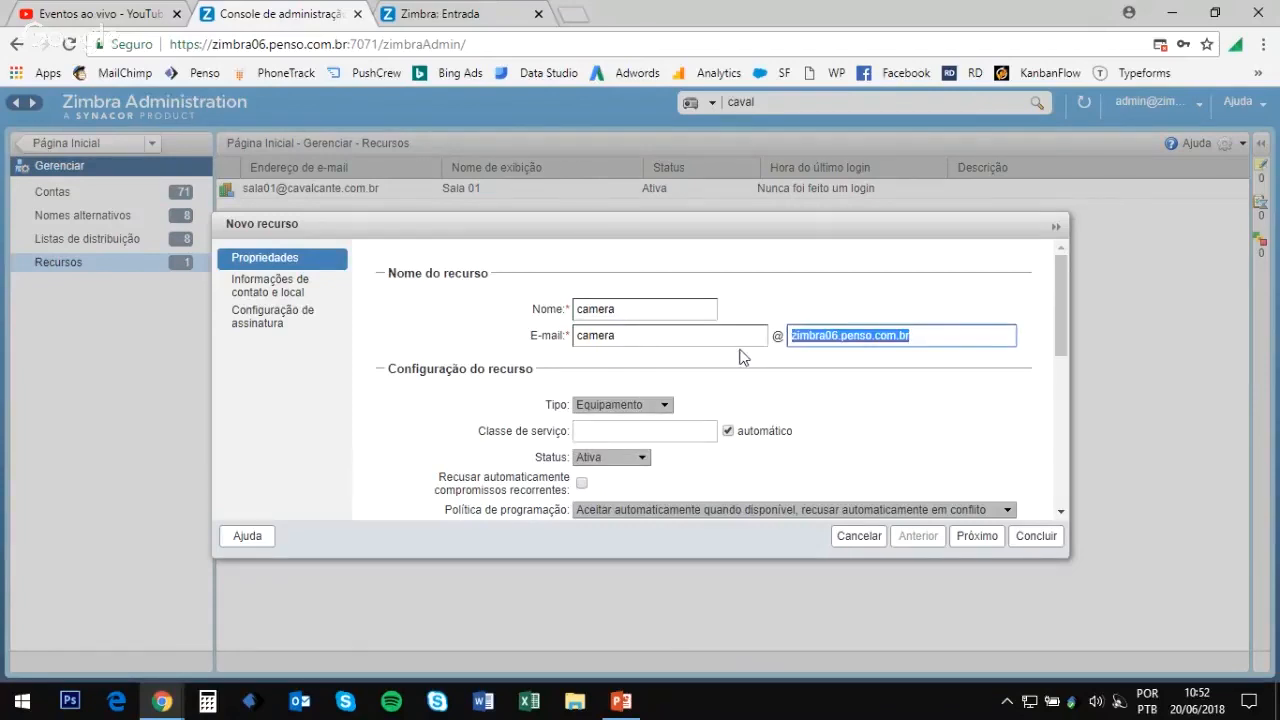
text(caval)
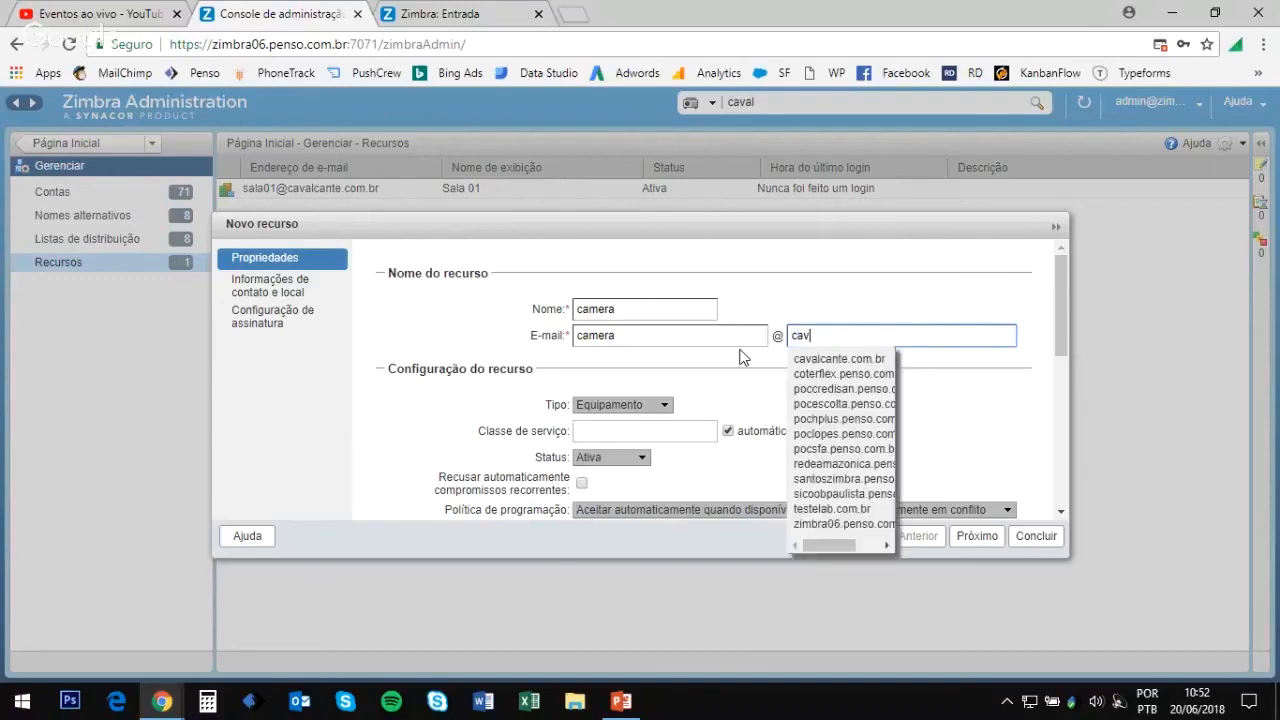
click(840, 358)
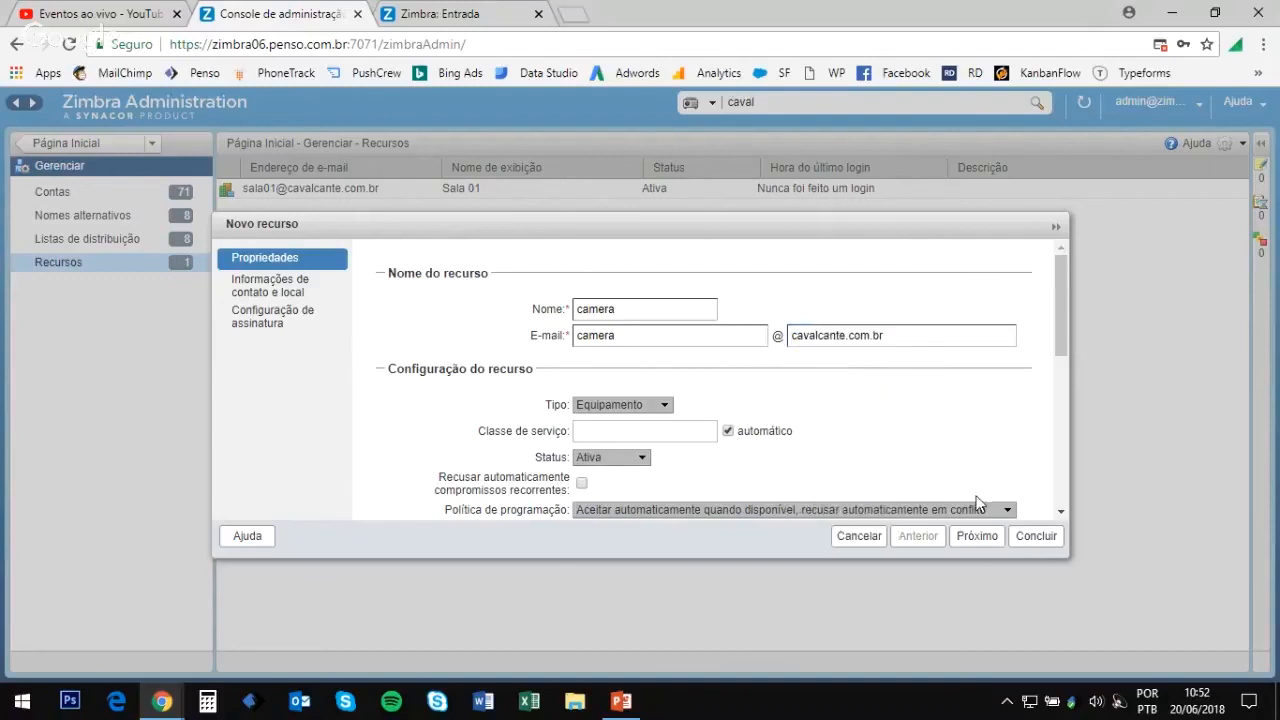
click(1035, 536)
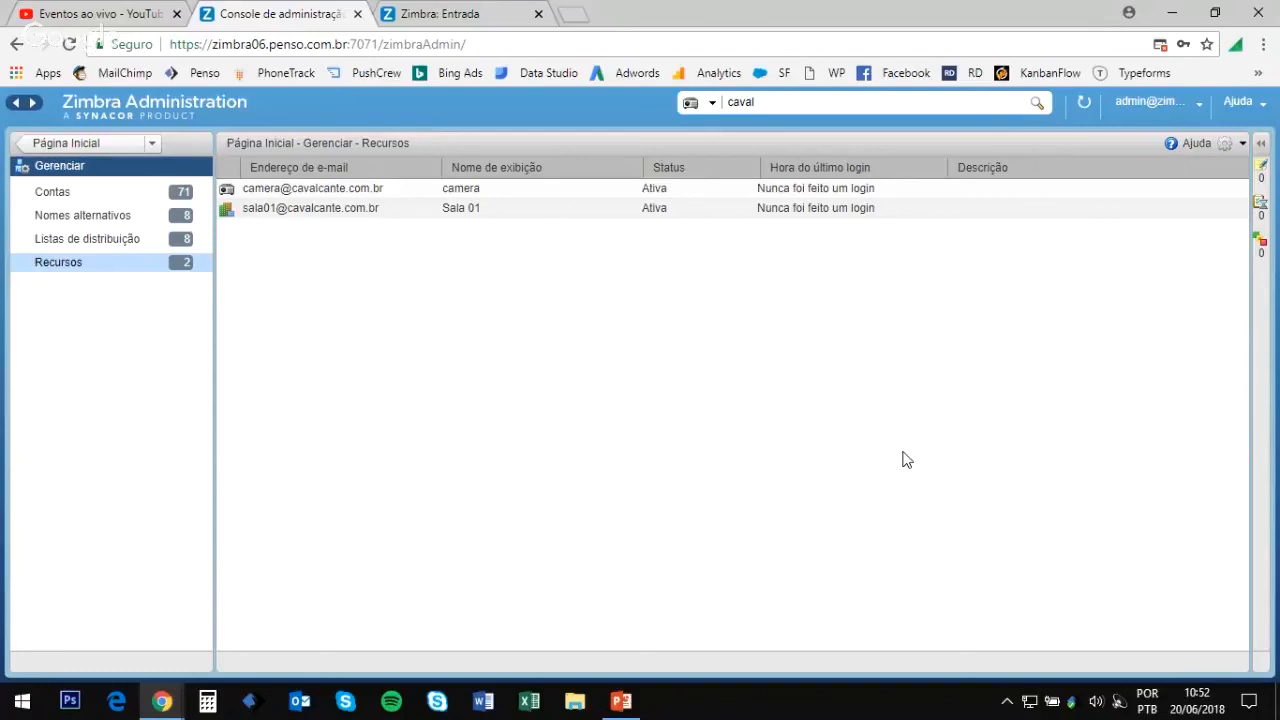
key(alt+Tab)
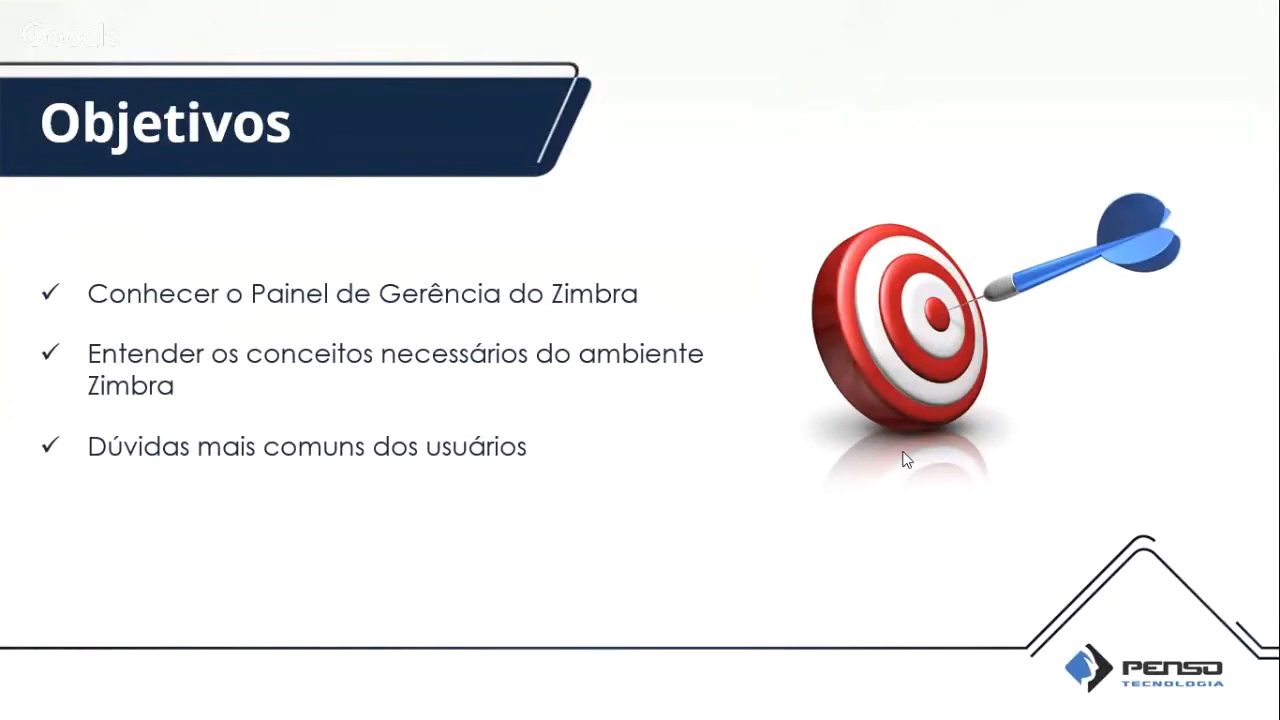
Step: Advance the slideshow two slides, past Dúvidas de Usuários to the first Dúvidas questions slide
key(Right)
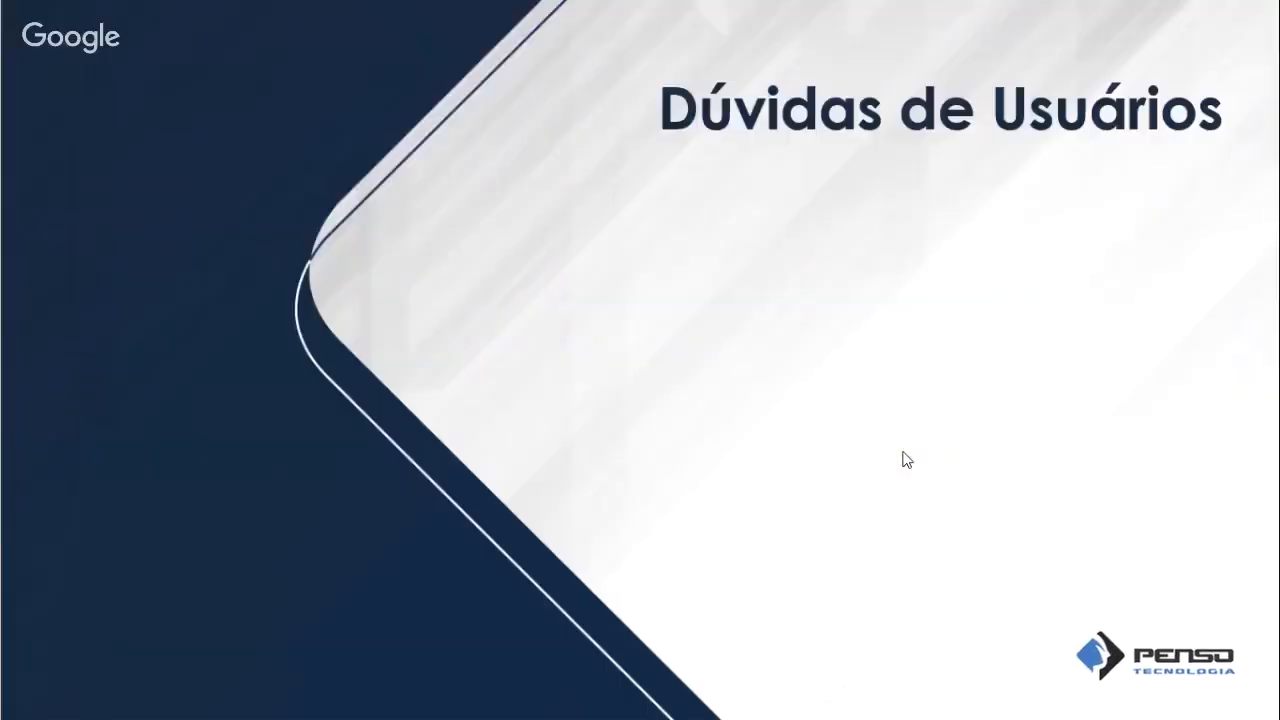
key(Right)
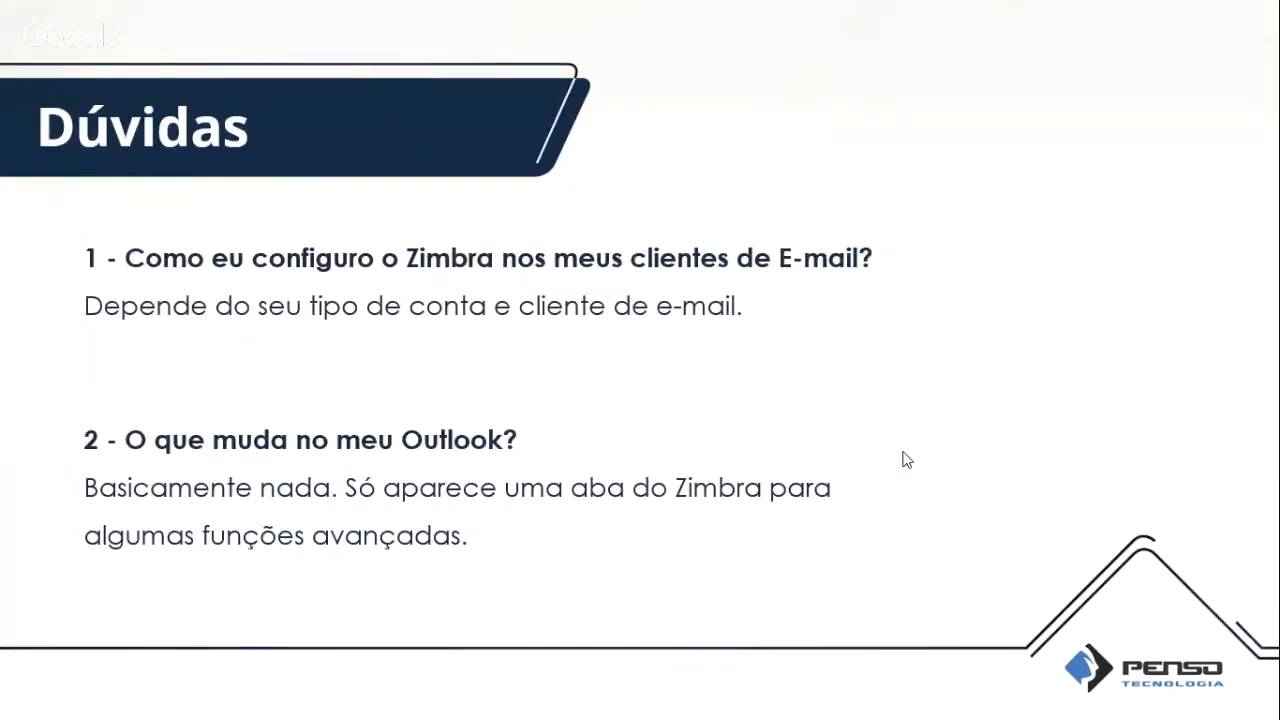